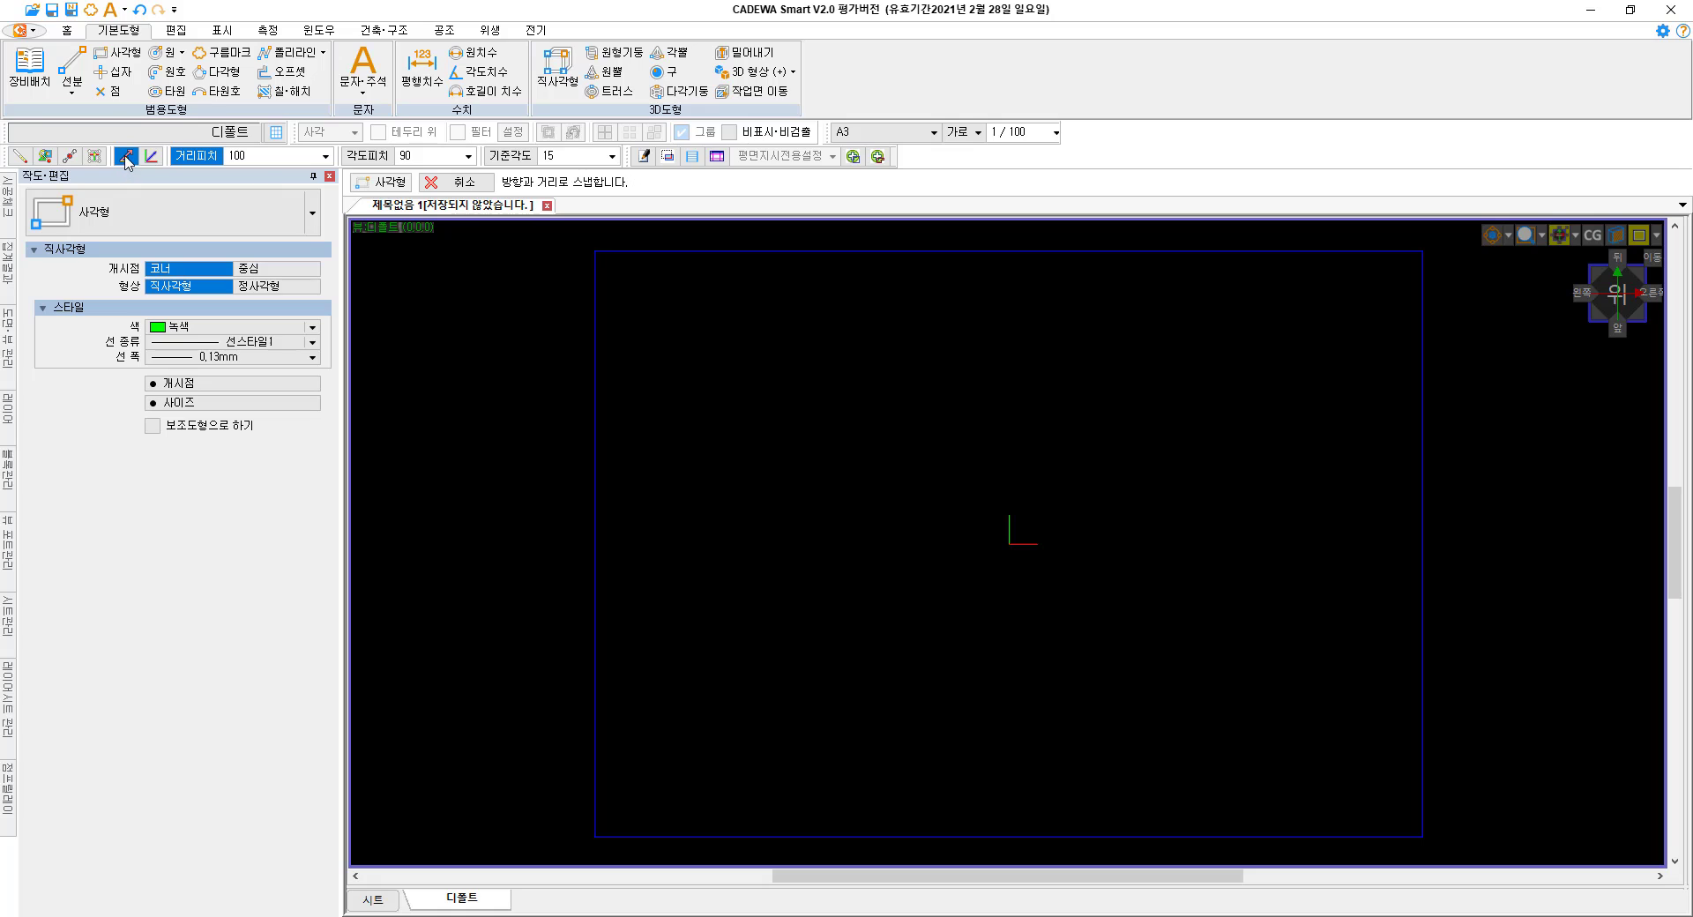
# Turn off direction and distance snapping and draw two separate rectangles inside the sheet frame, the second lower and further right.
pyautogui.click(126, 157)
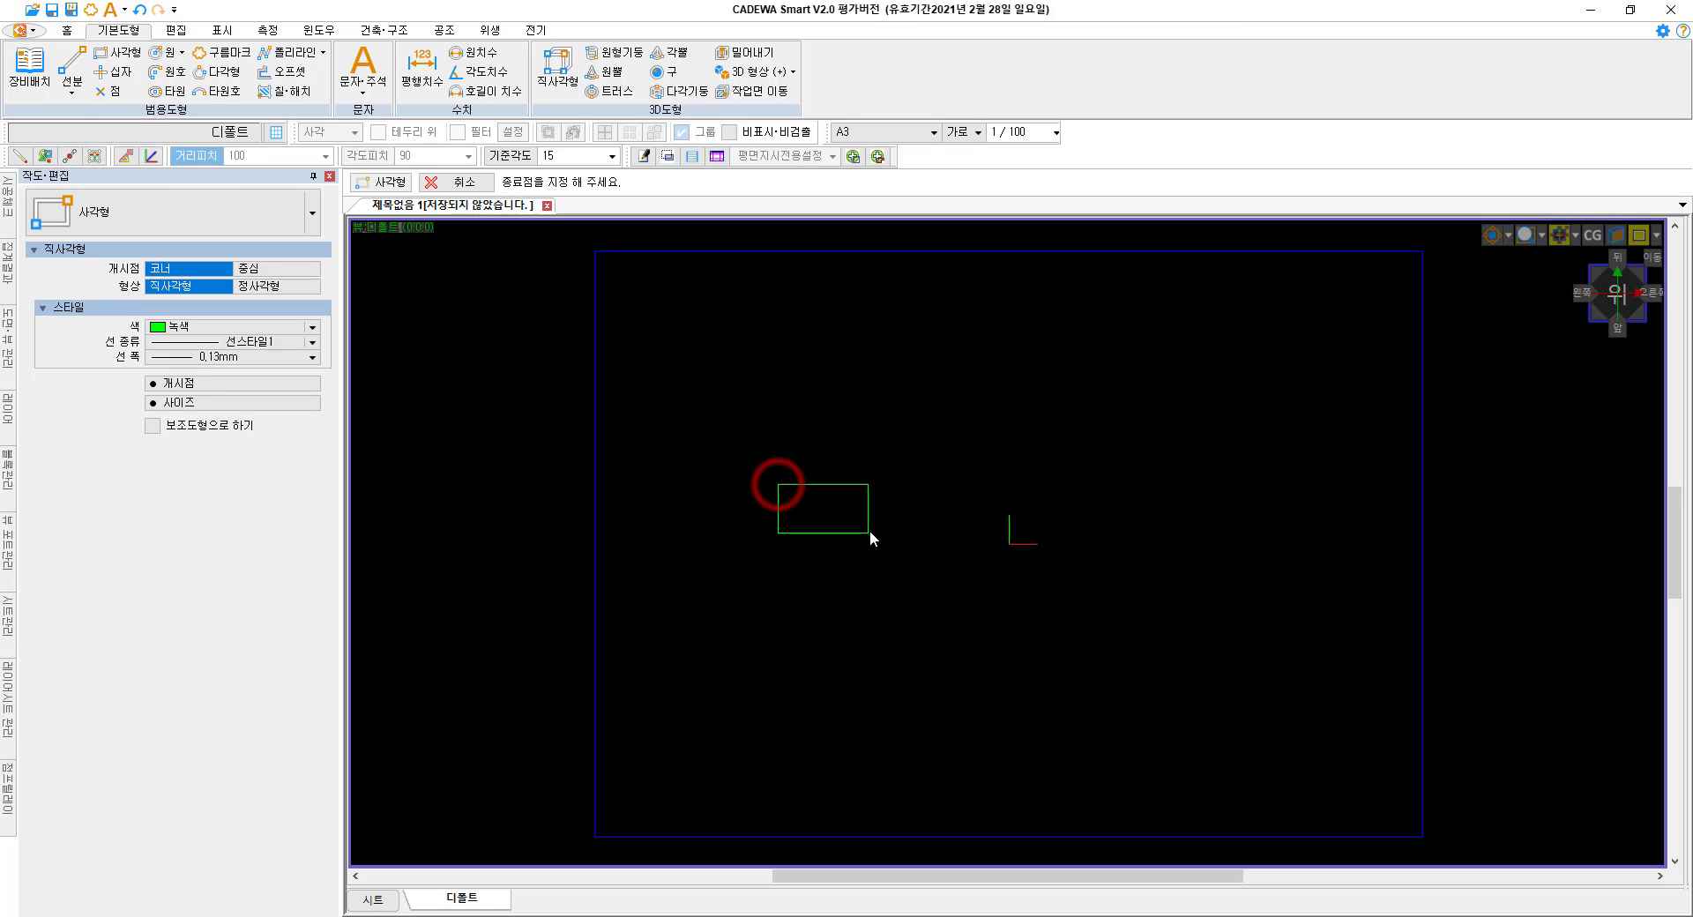
pyautogui.click(869, 531)
pyautogui.click(949, 584)
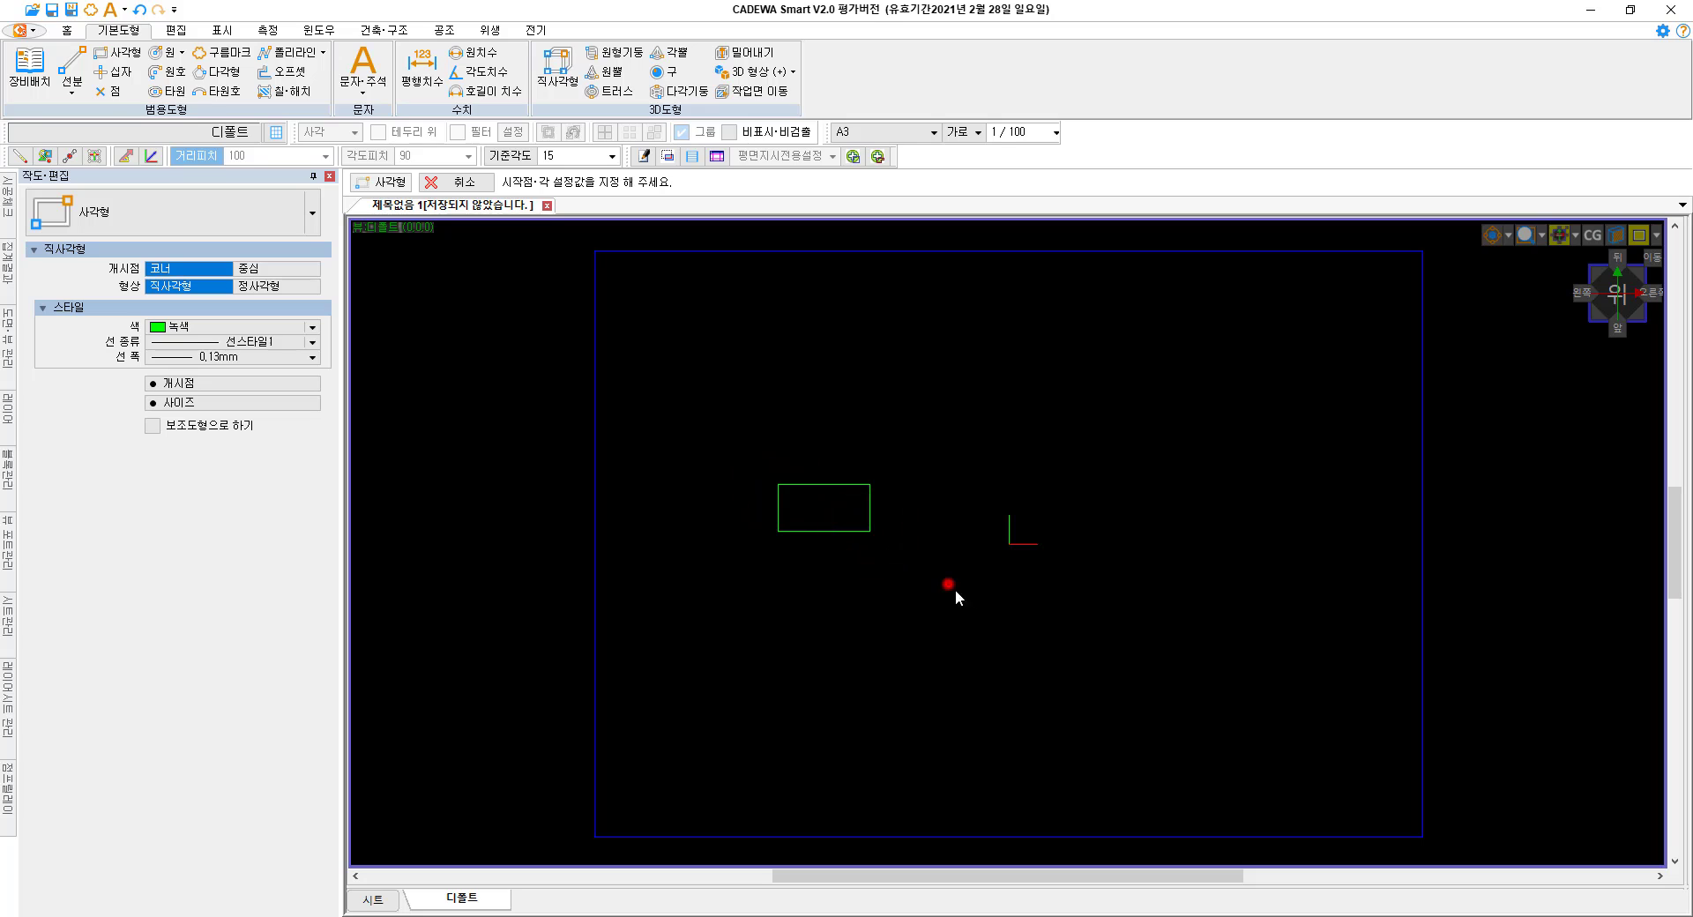
pyautogui.click(1049, 640)
pyautogui.press('Escape')
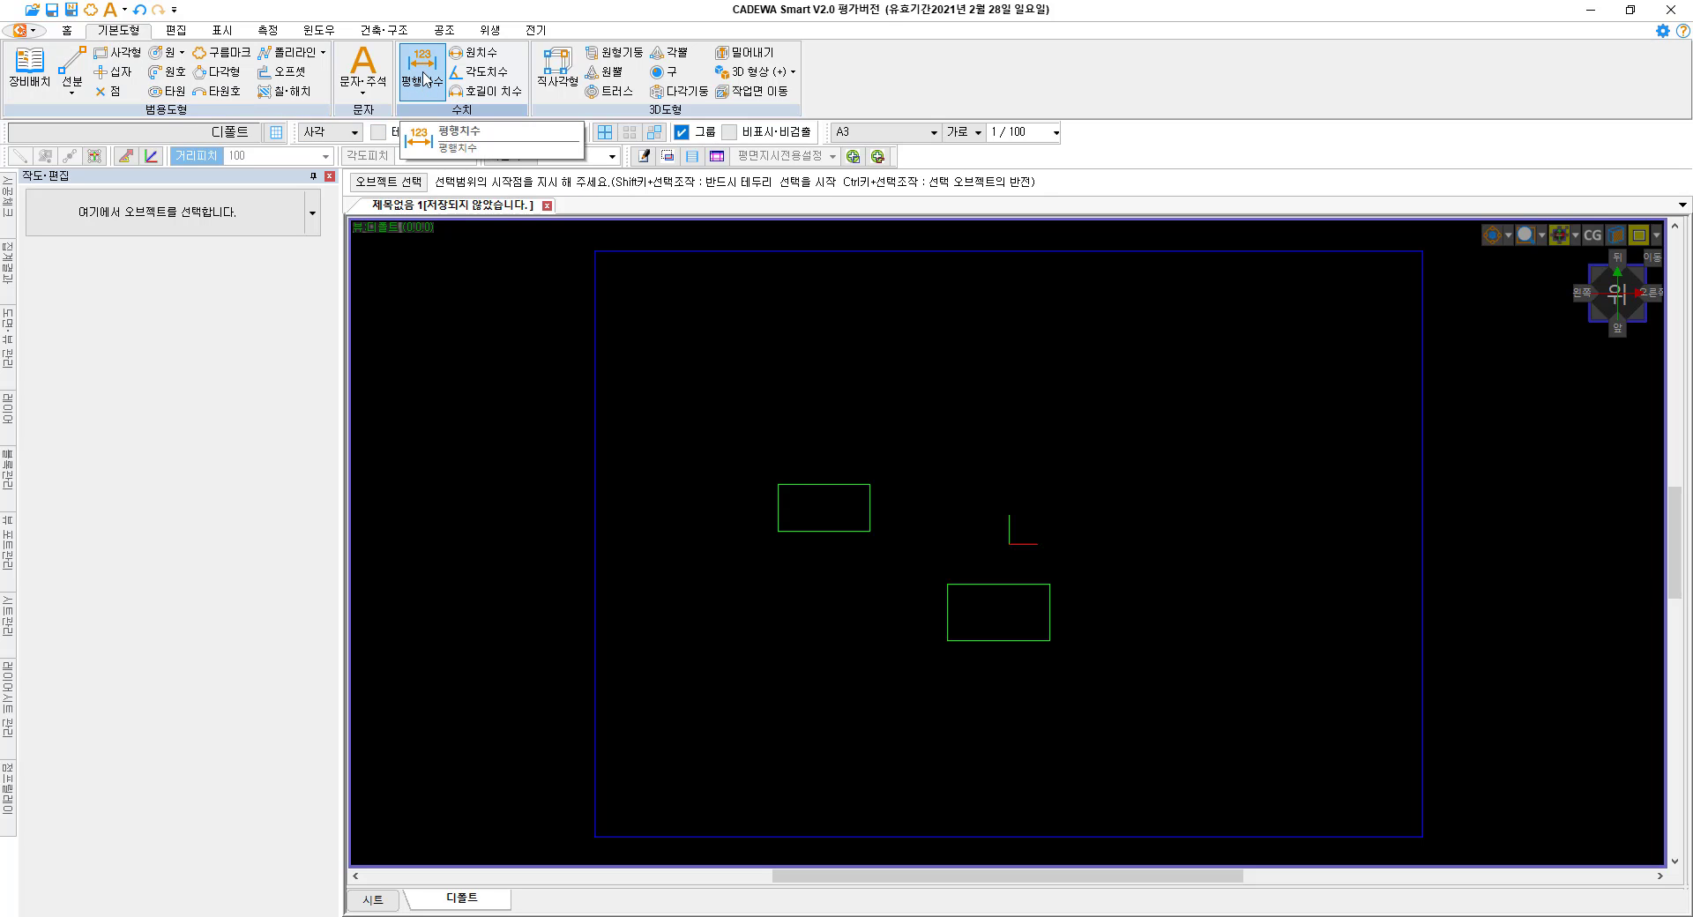
# Examine the drawing settings and type options of the parallel, circle, angle and arc-length dimension commands.
pyautogui.click(426, 80)
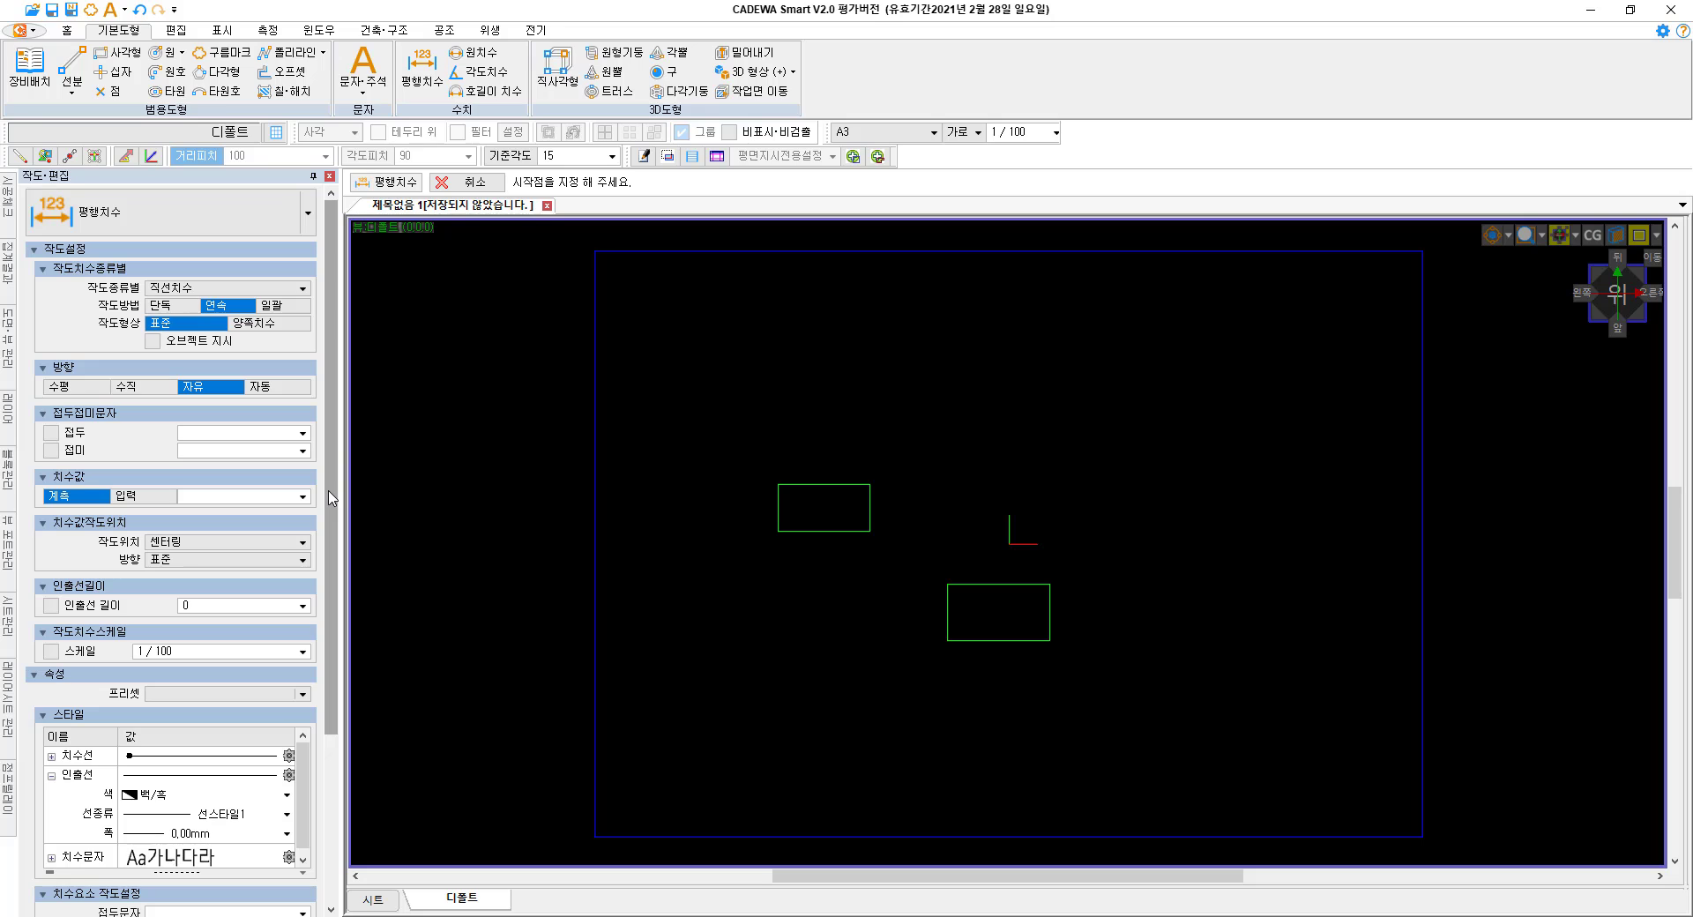
pyautogui.moveTo(330, 496); pyautogui.dragTo(322, 465)
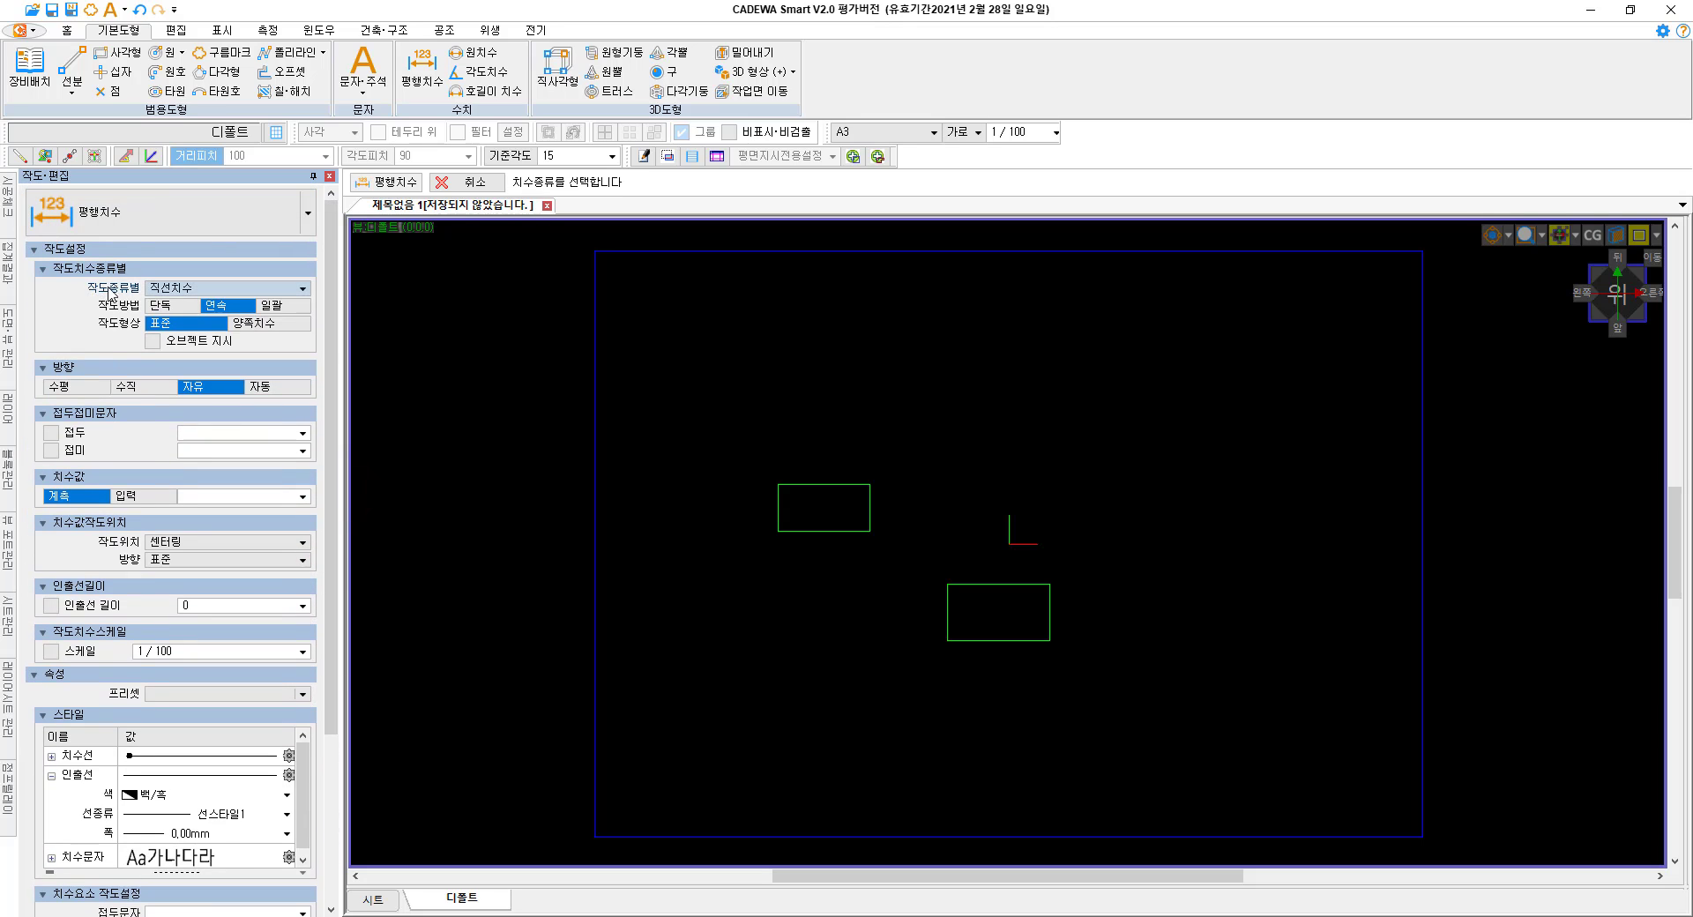
pyautogui.click(302, 288)
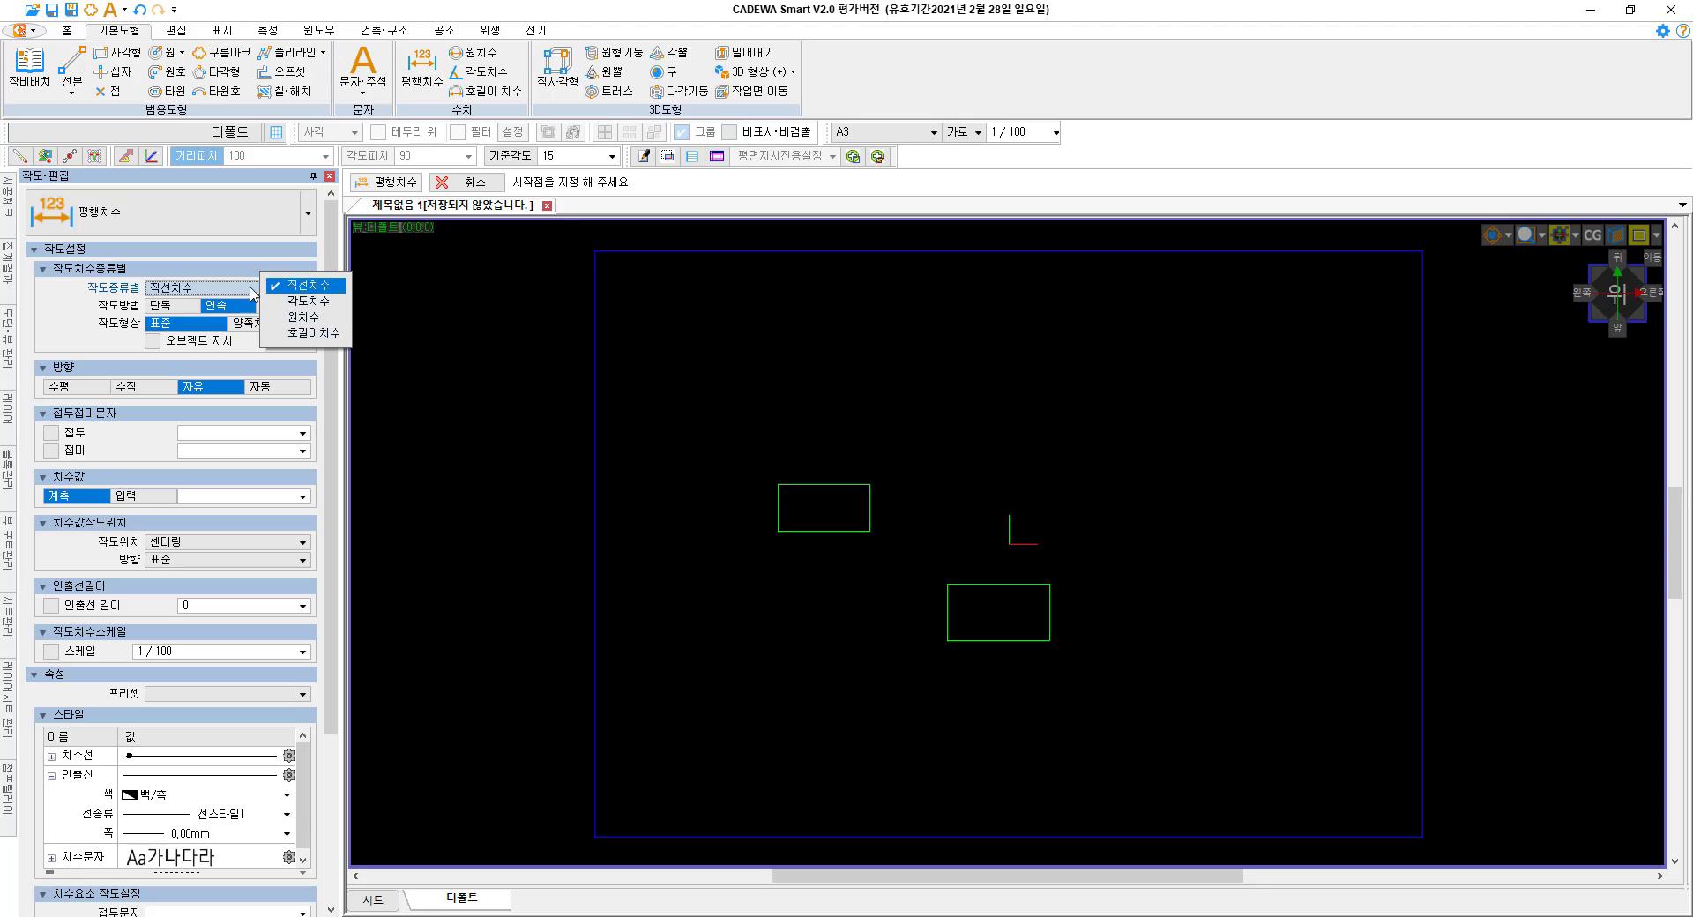
pyautogui.click(165, 290)
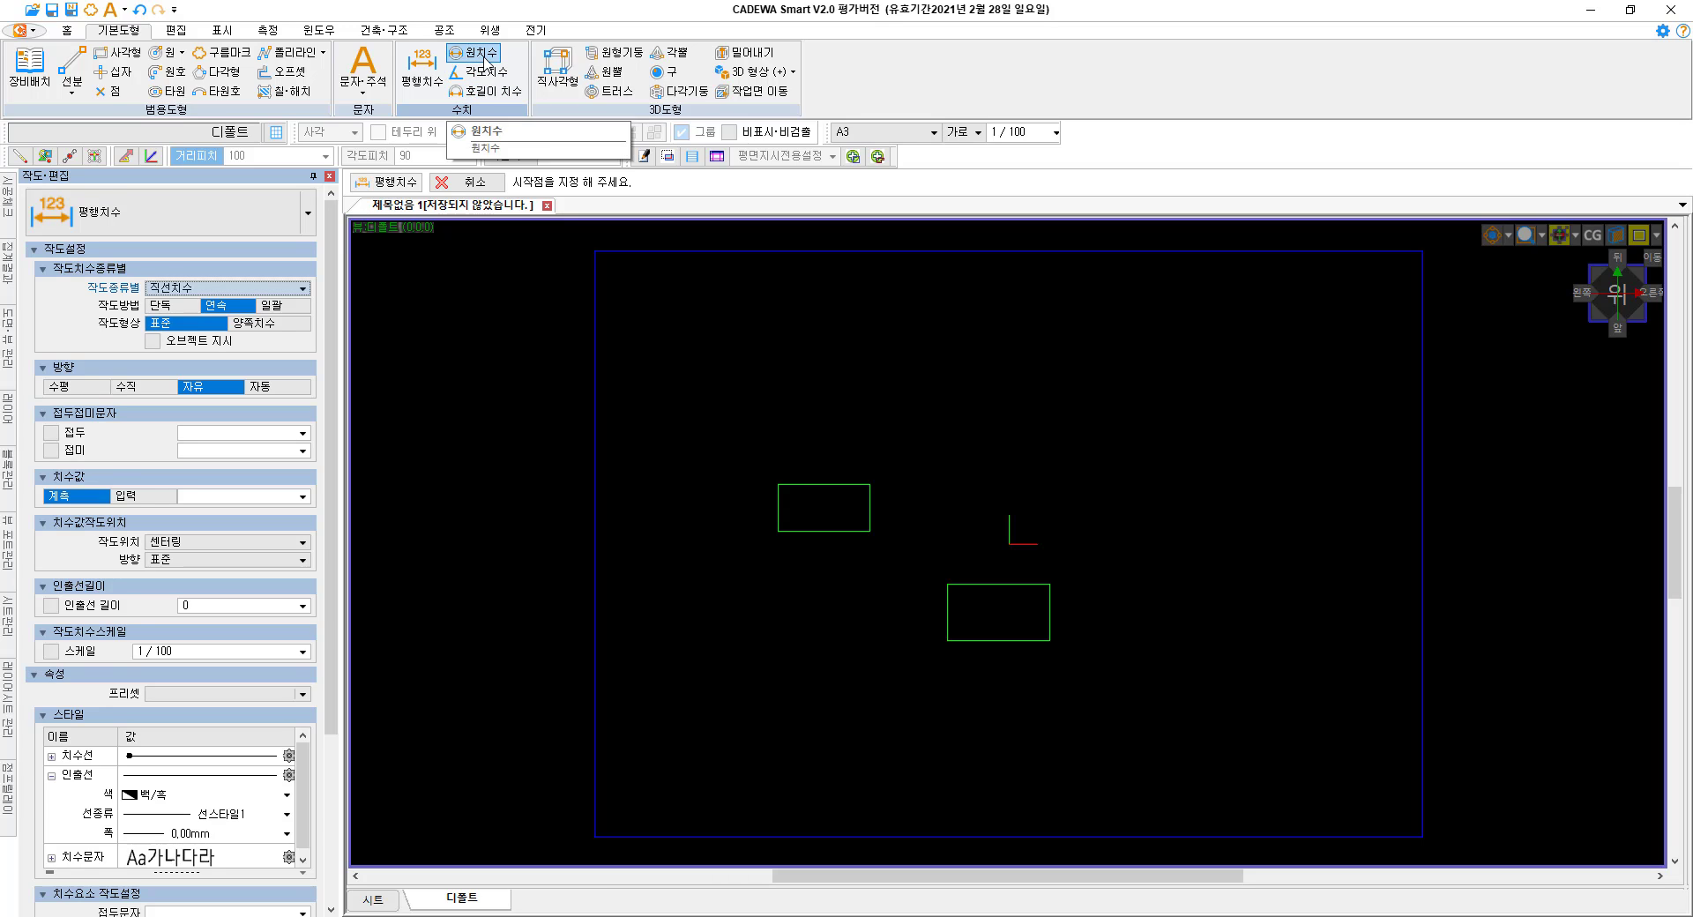
pyautogui.click(482, 55)
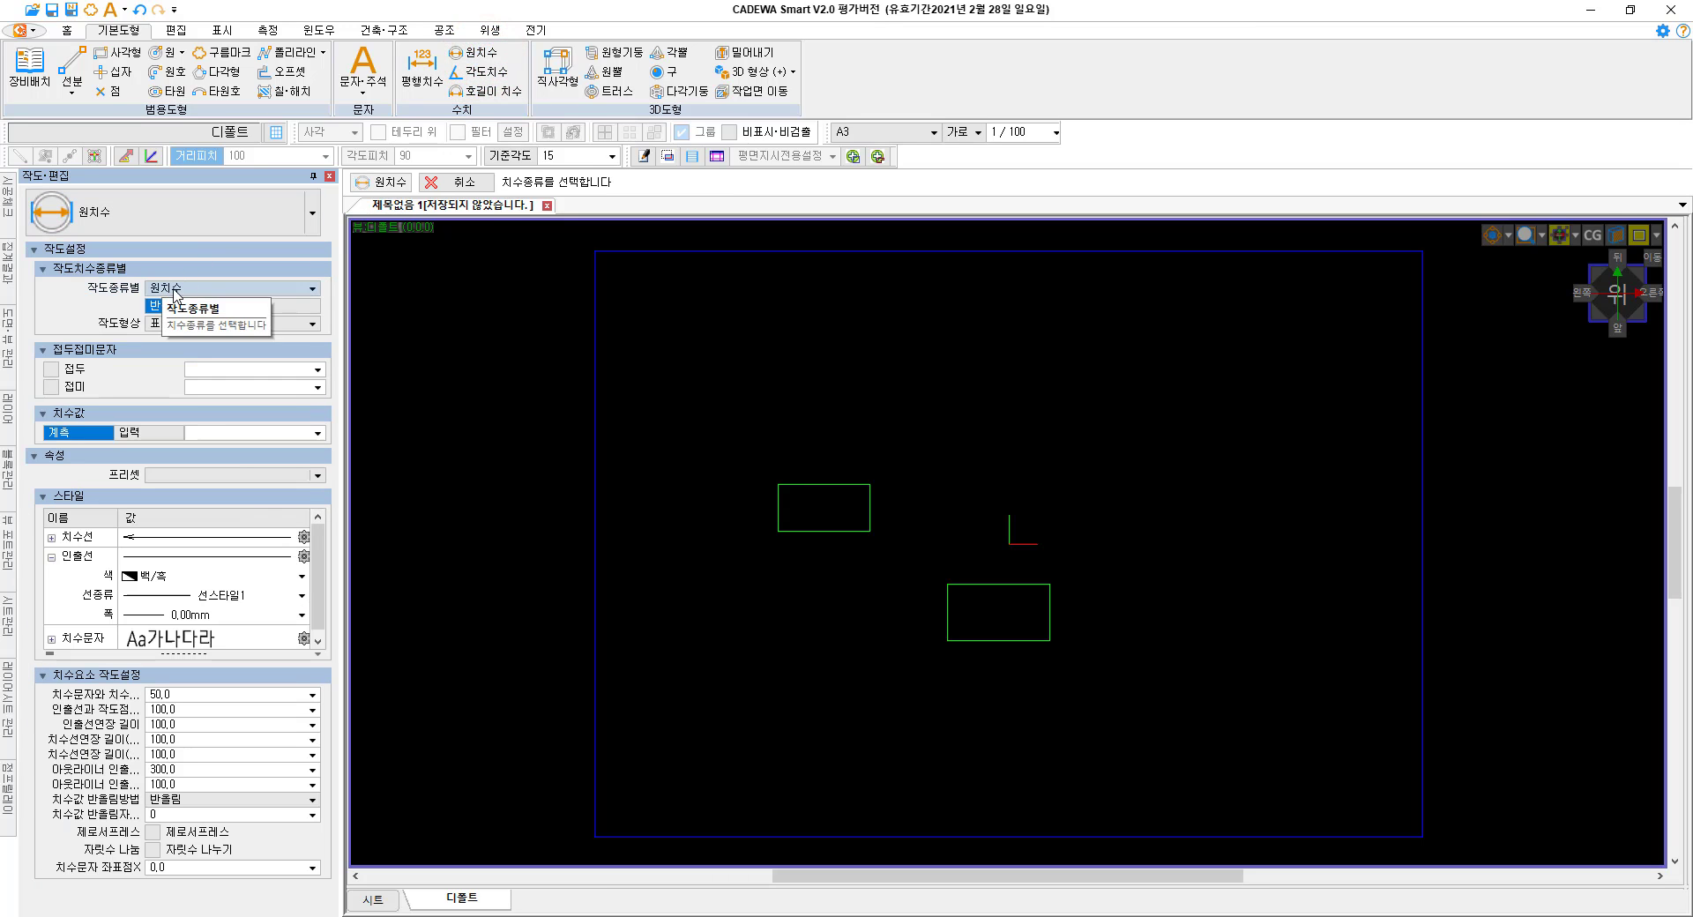
pyautogui.click(483, 73)
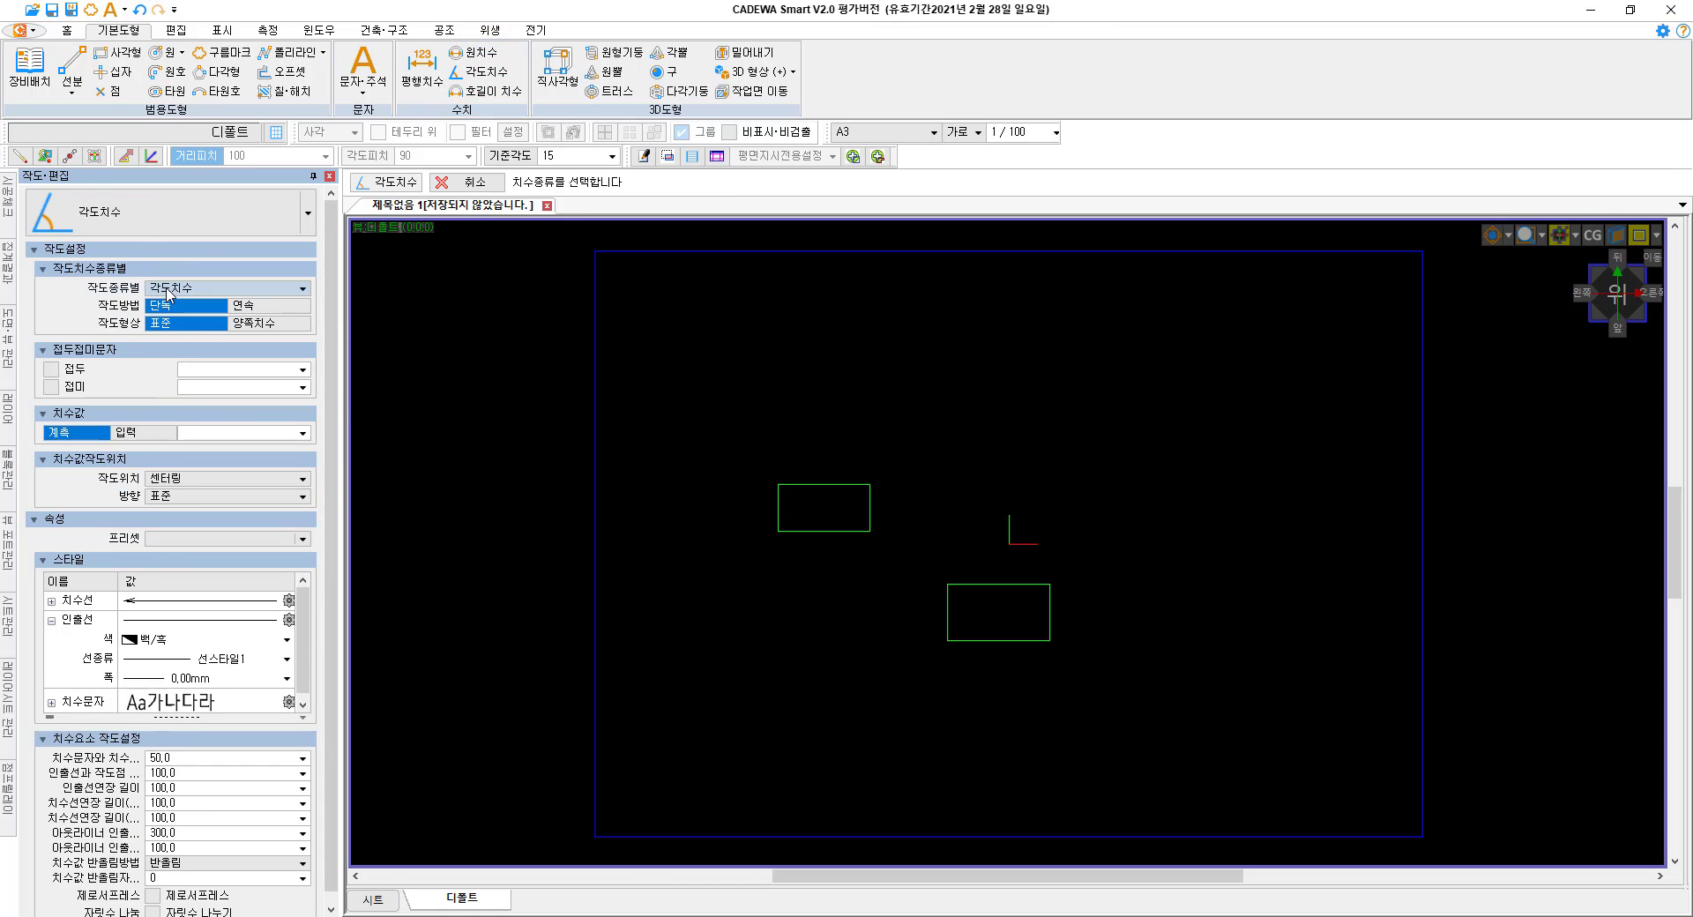
pyautogui.click(480, 91)
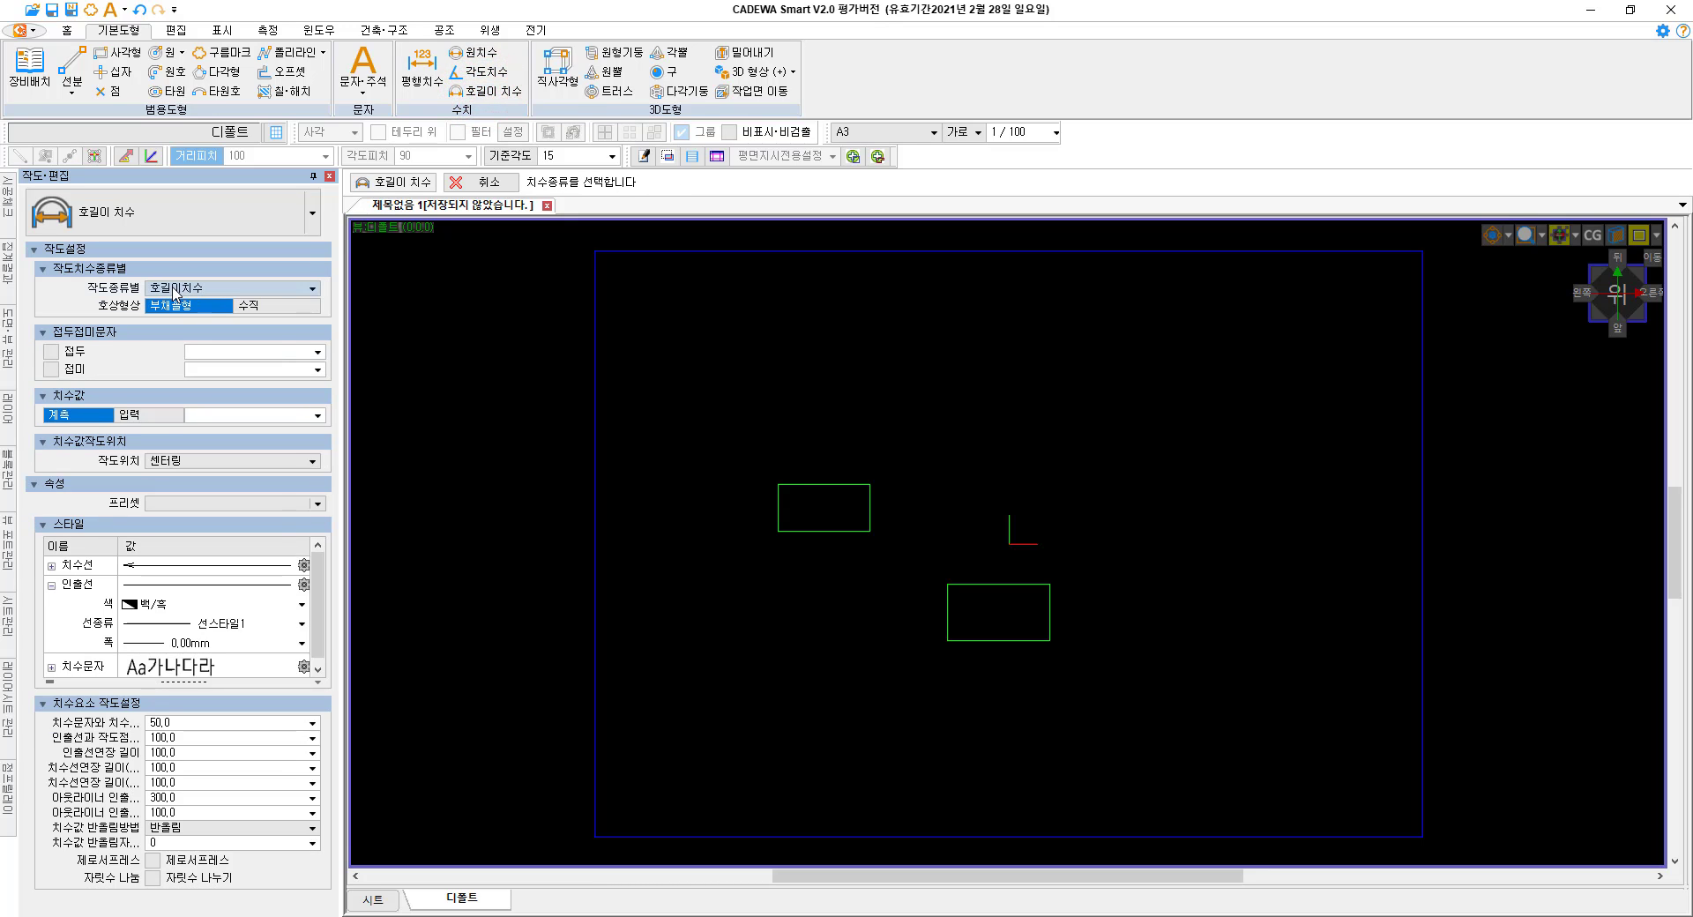
pyautogui.click(432, 80)
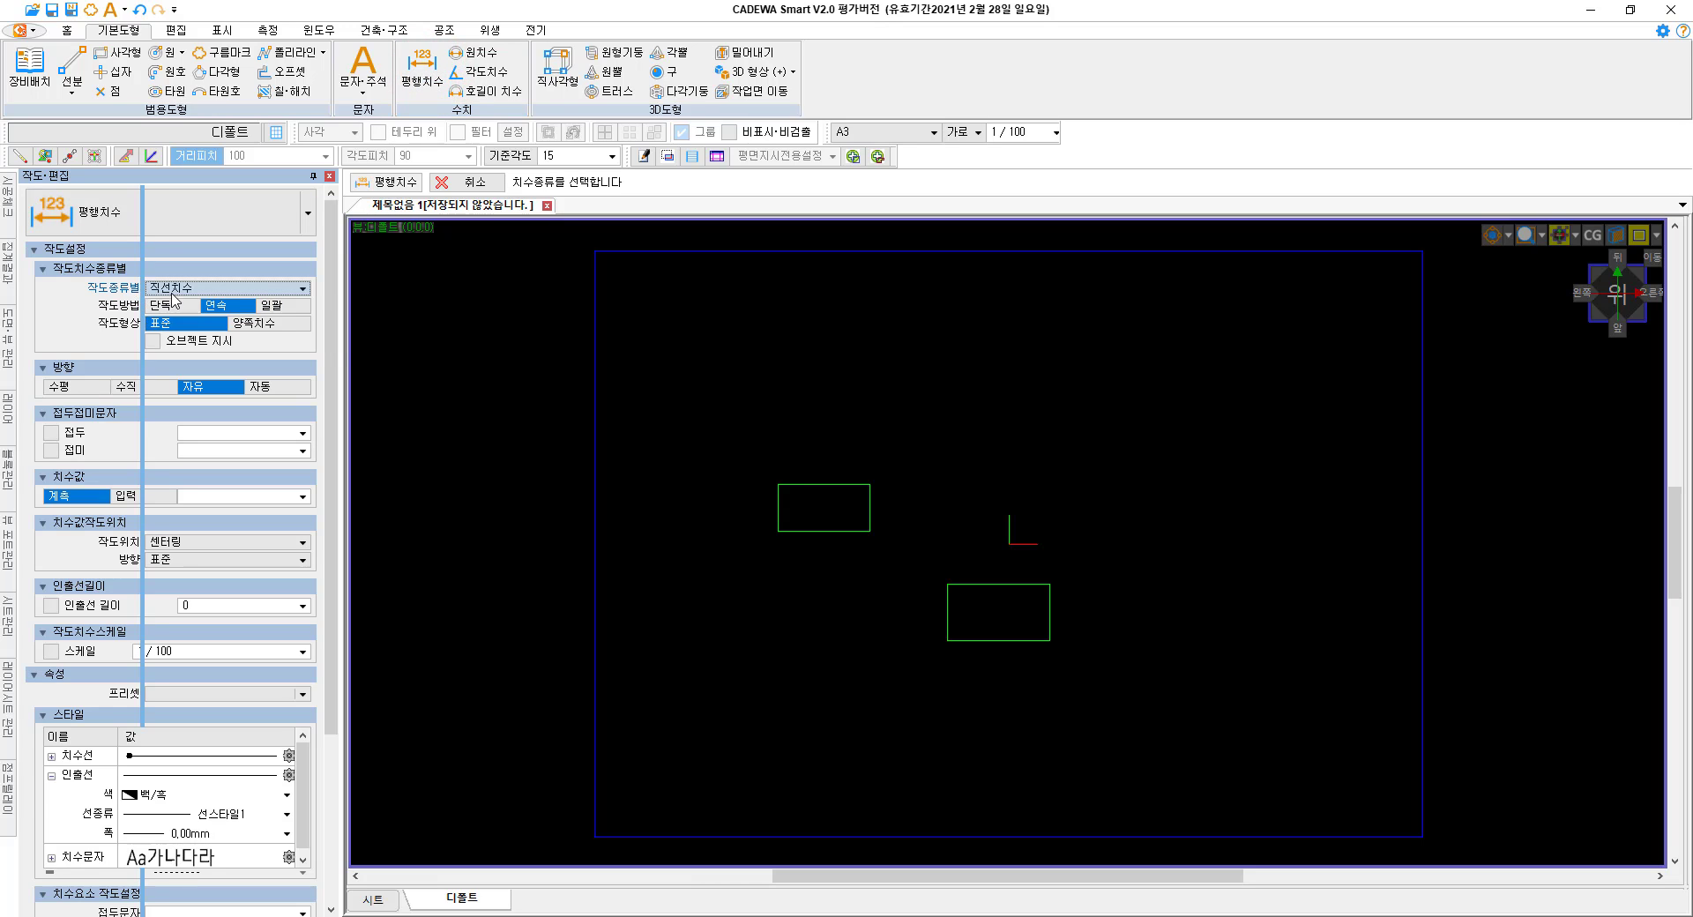
pyautogui.click(295, 300)
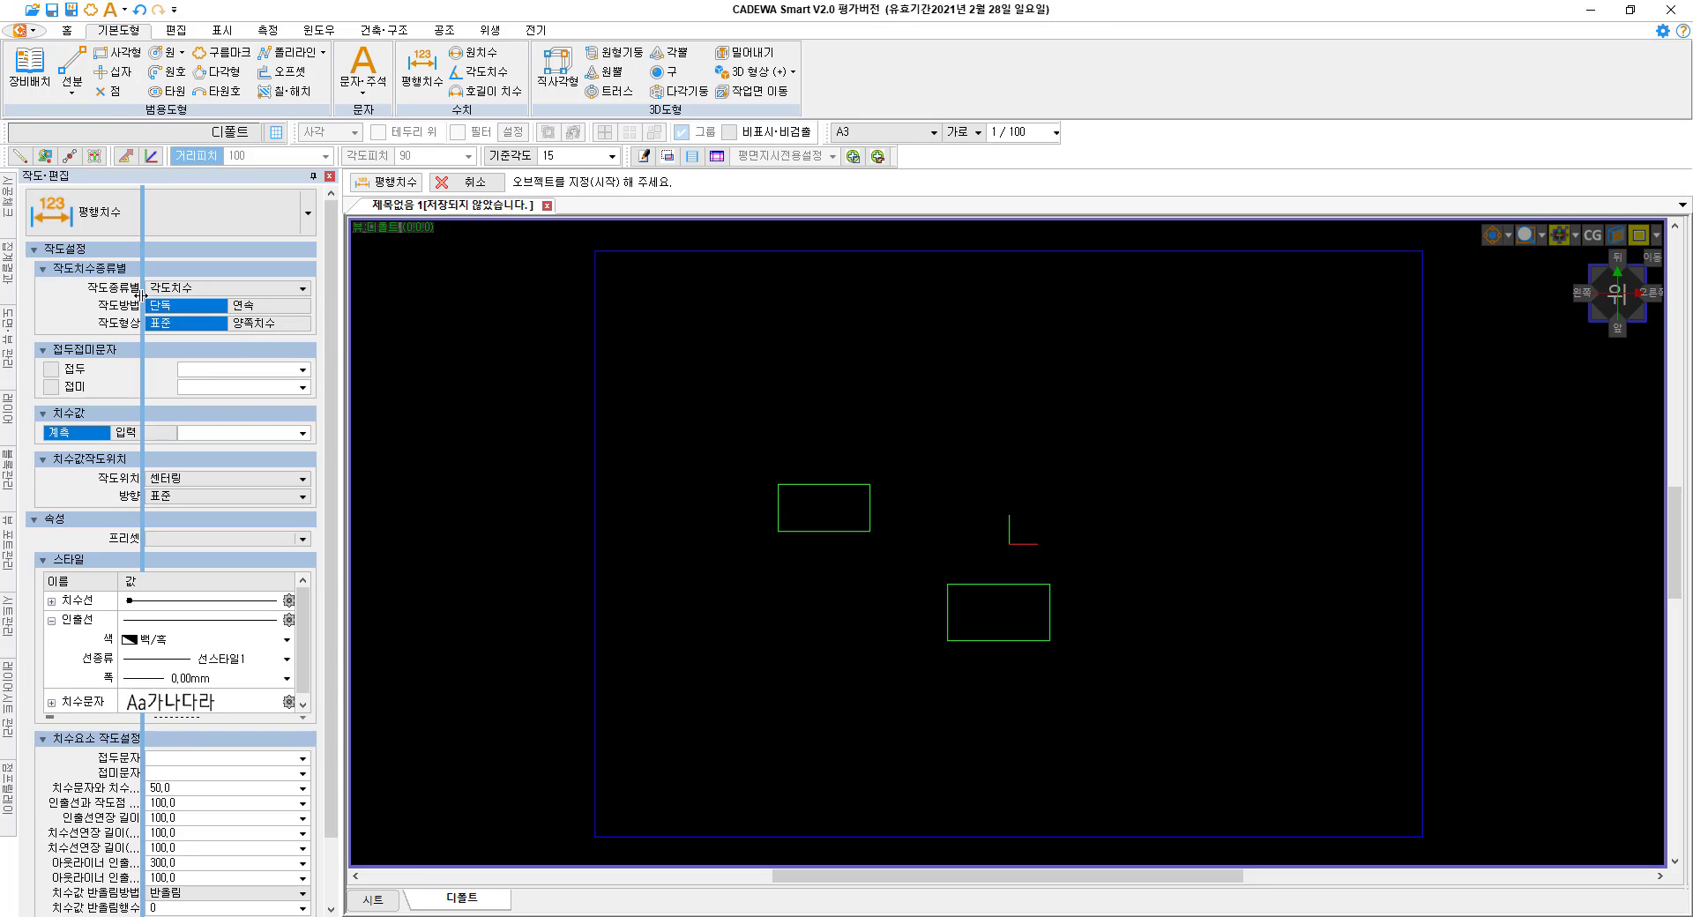
pyautogui.click(210, 290)
pyautogui.click(213, 269)
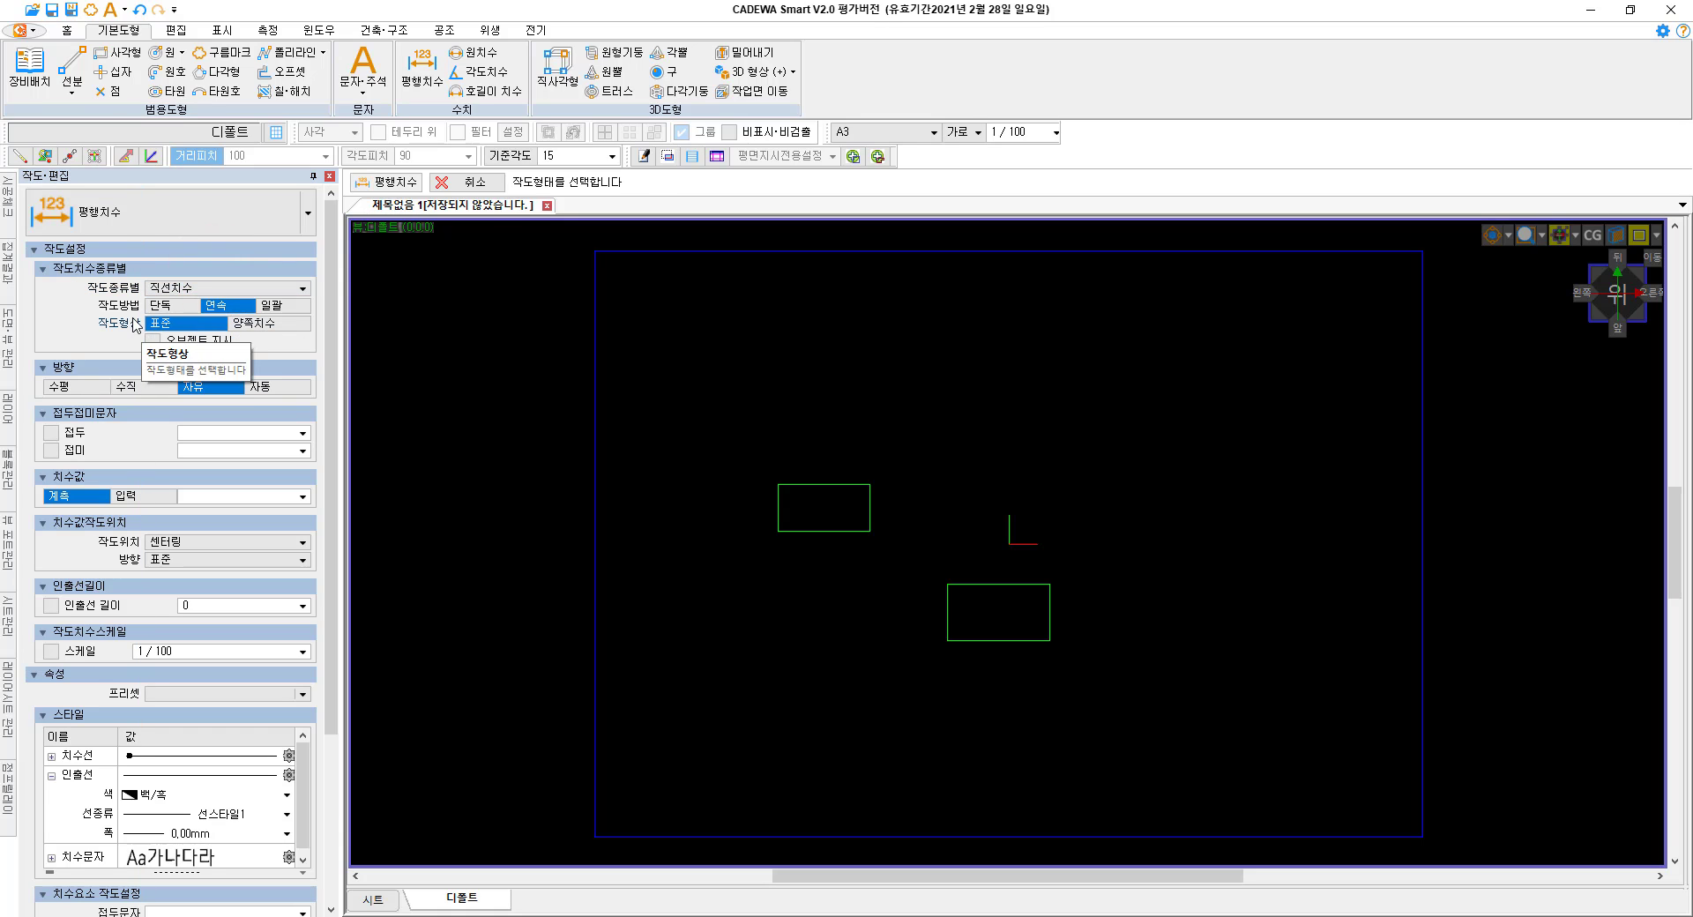
# Place a single (단독) linear dimension above the top edge of the upper-left rectangle.
pyautogui.click(160, 306)
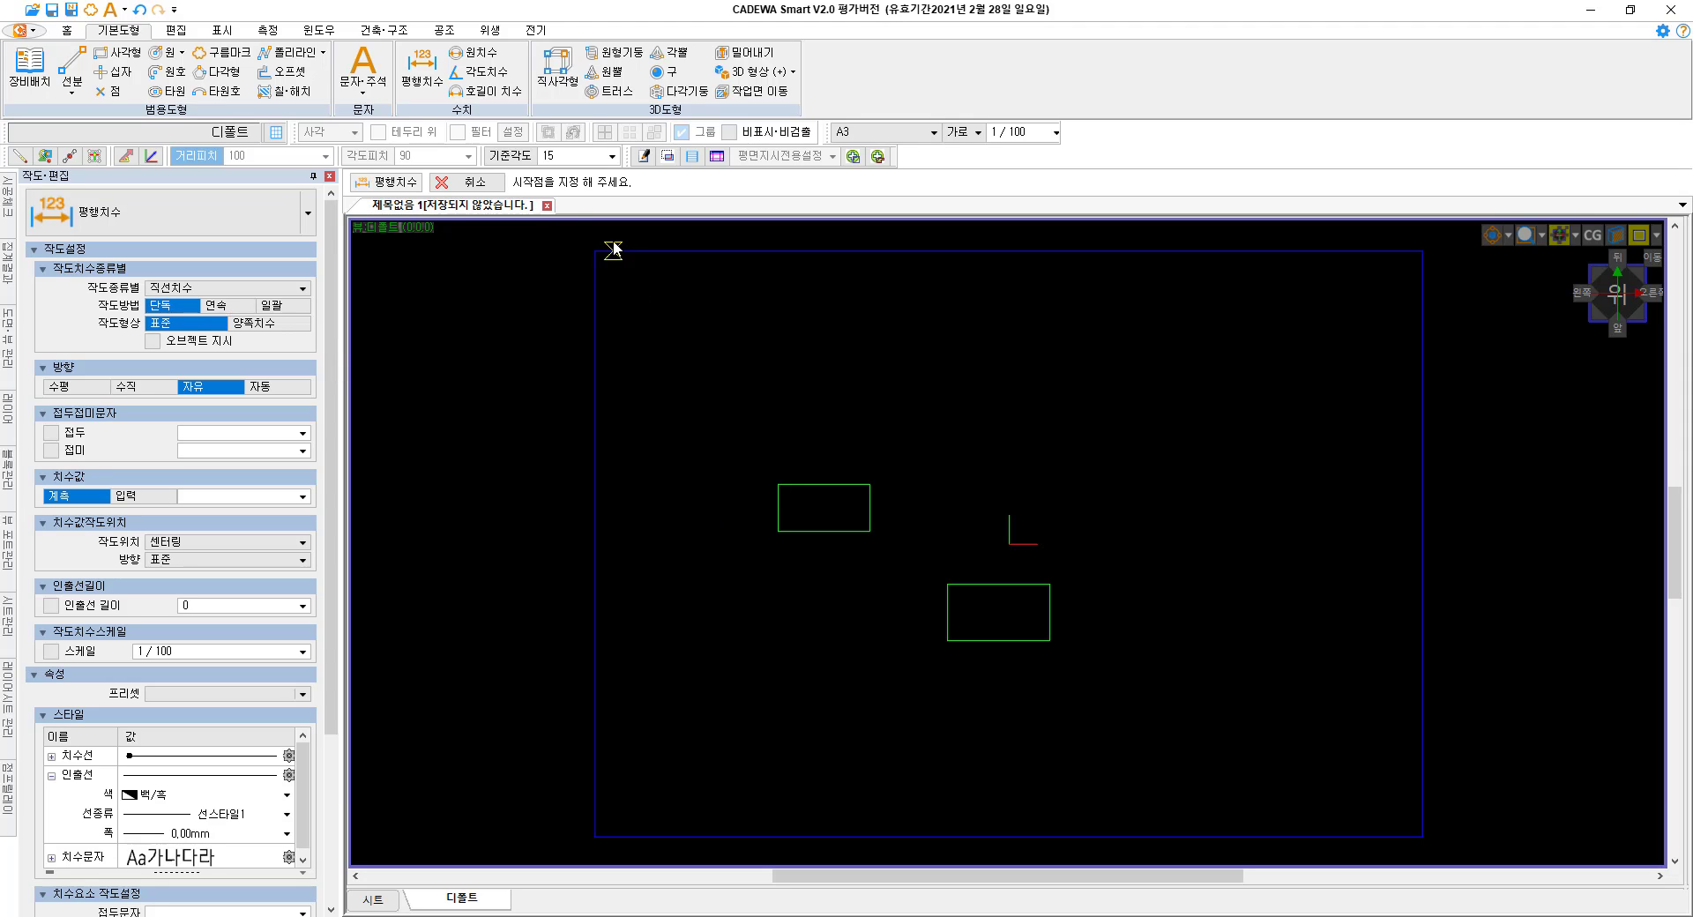
pyautogui.click(780, 485)
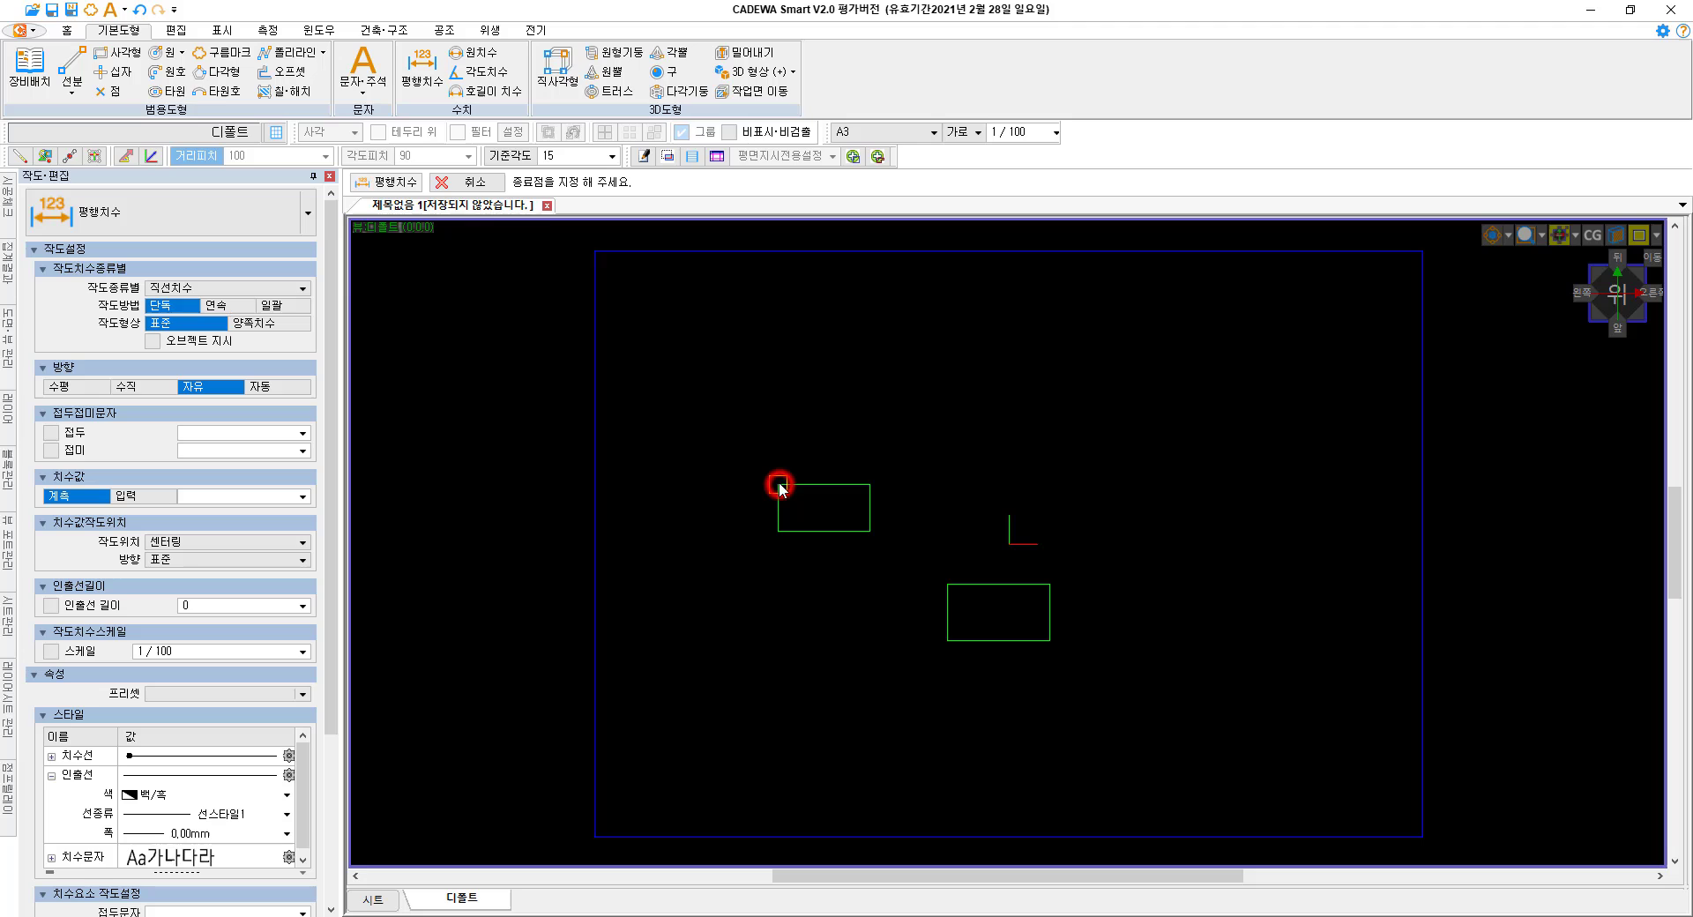
pyautogui.click(869, 486)
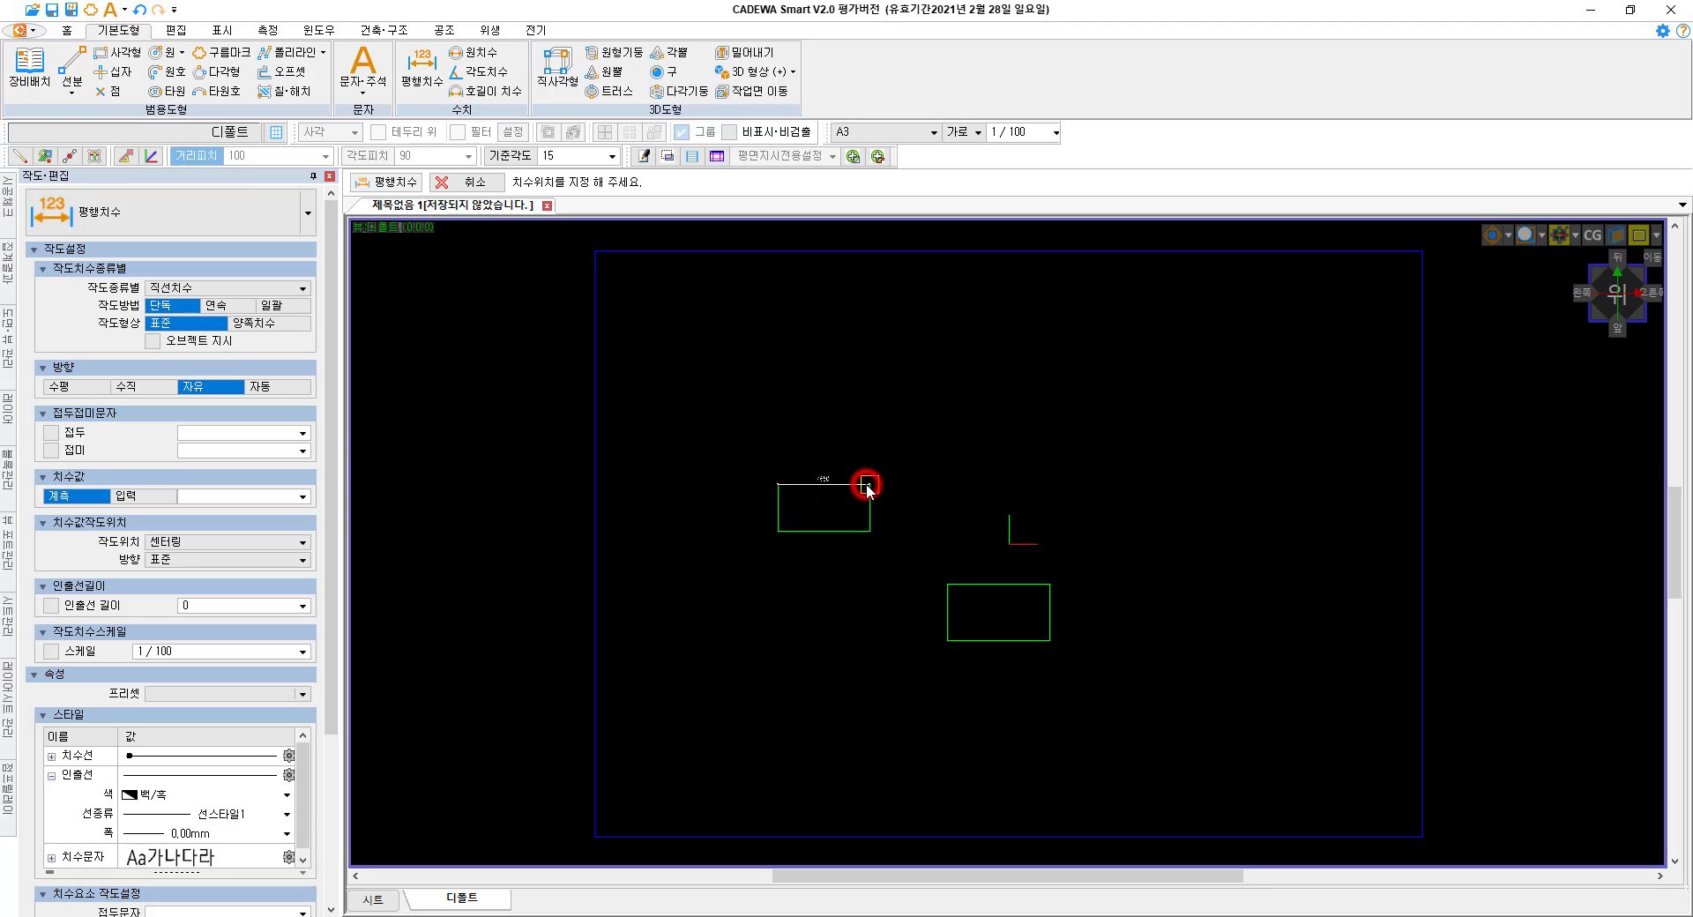
pyautogui.click(871, 431)
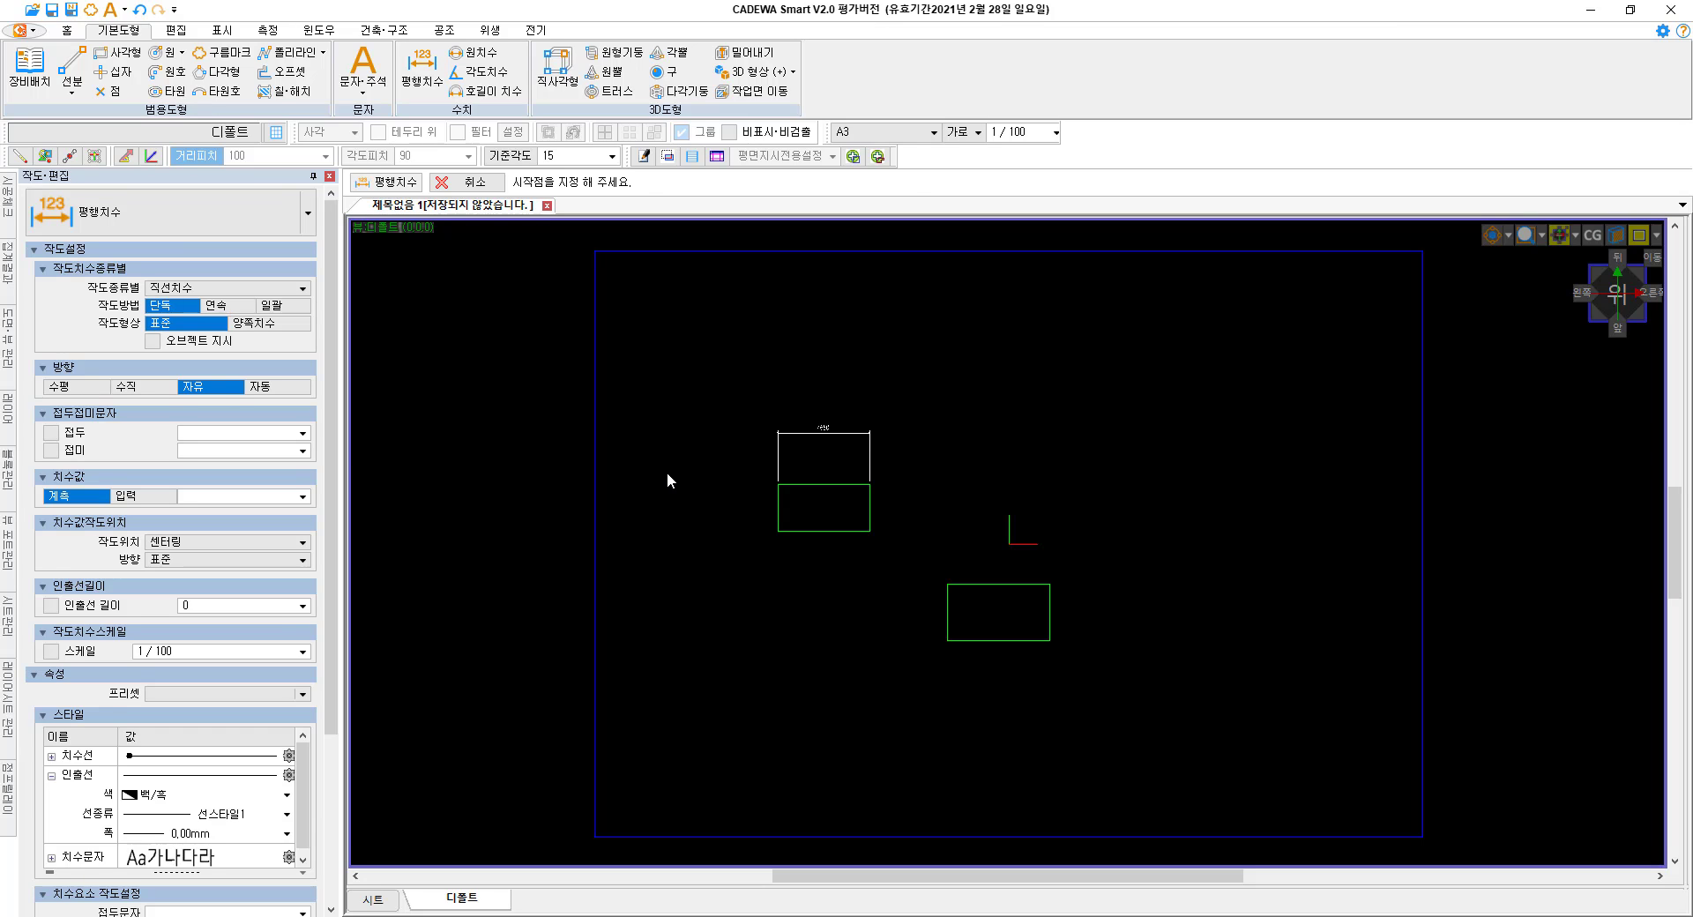
# Delete the dimension above the upper-left rectangle.
pyautogui.press('Escape')
pyautogui.moveTo(723, 377); pyautogui.dragTo(914, 493)
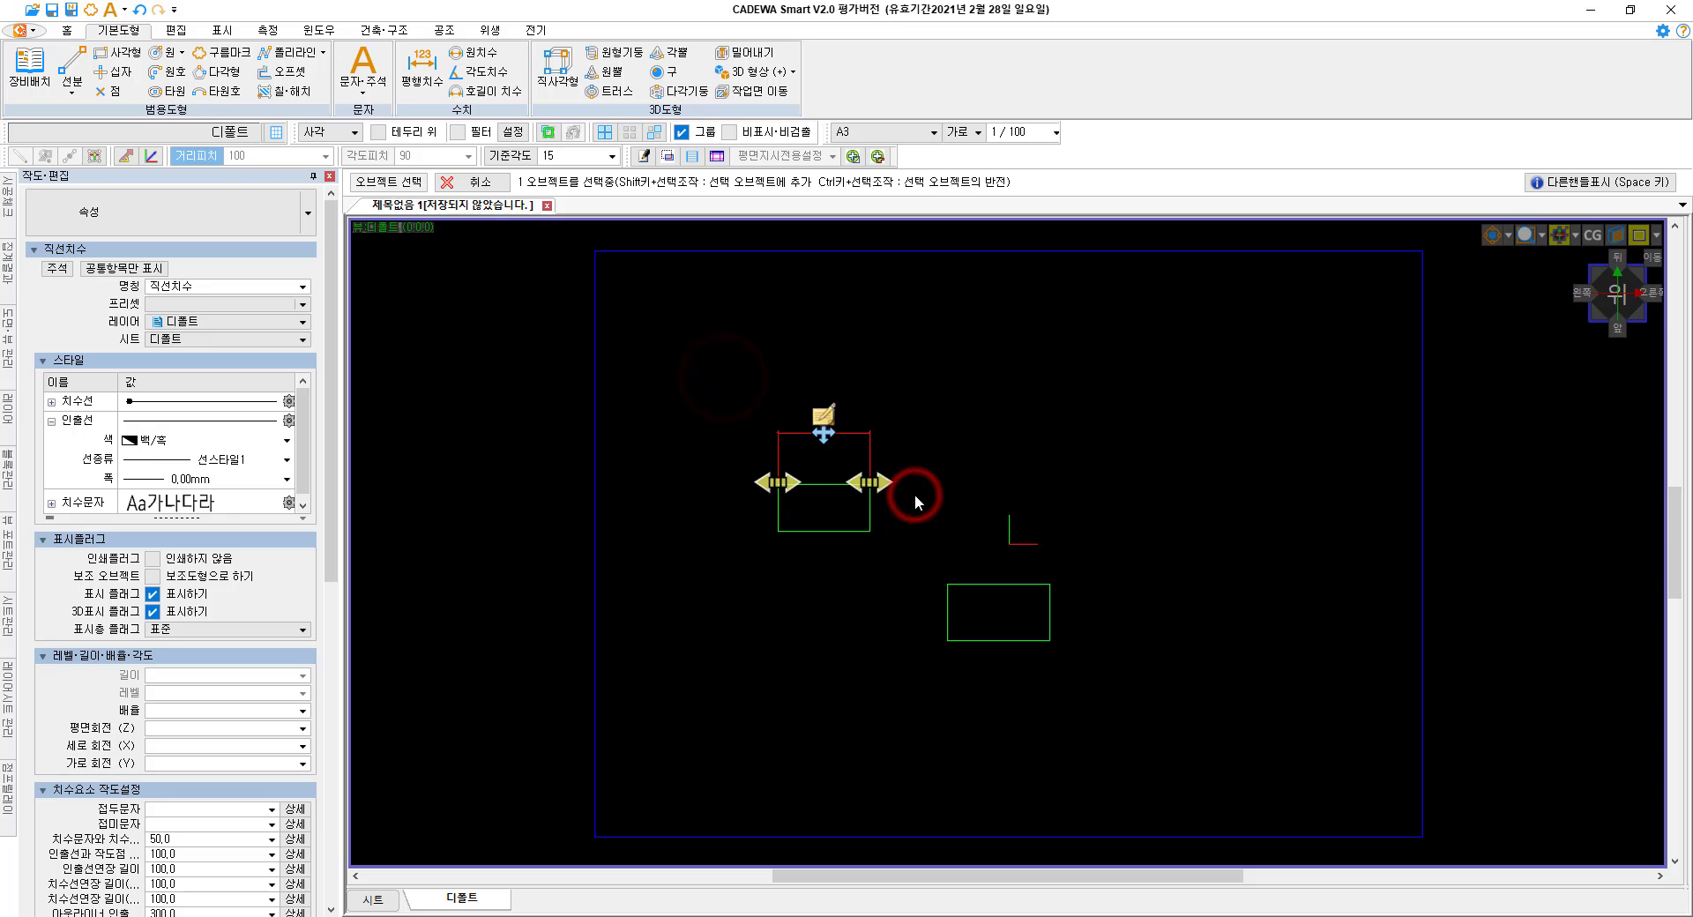
pyautogui.press('Delete')
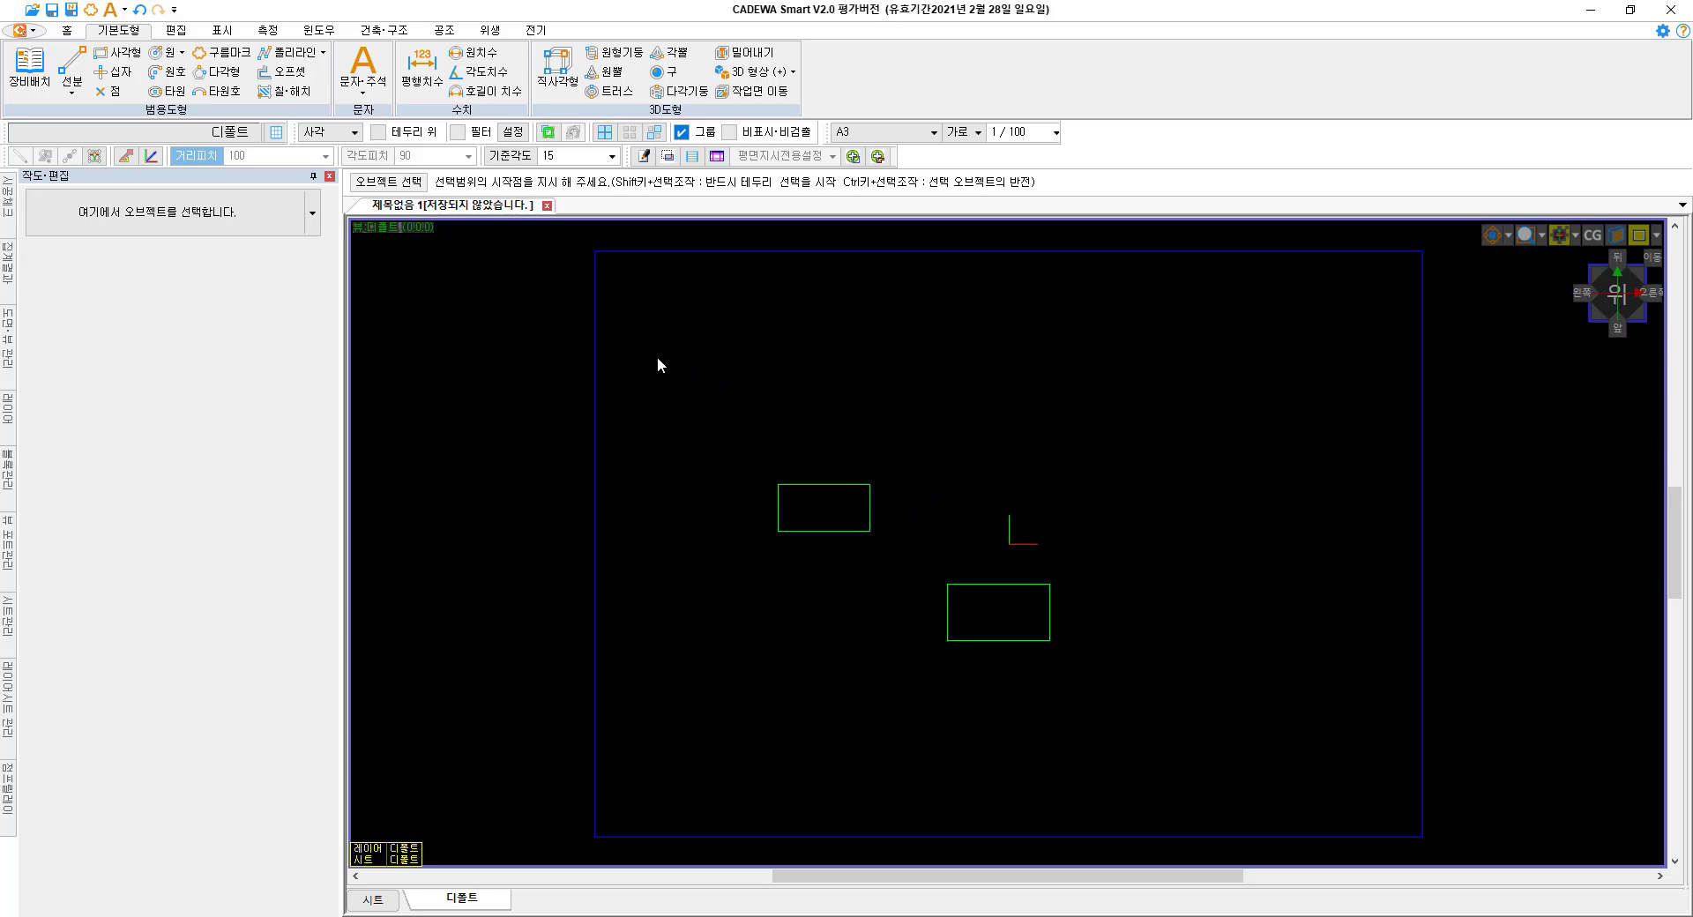
# Set the parallel dimension direction to horizontal (수평) and enable direction snapping with the distance pitch (거리피치) turned off.
pyautogui.click(421, 88)
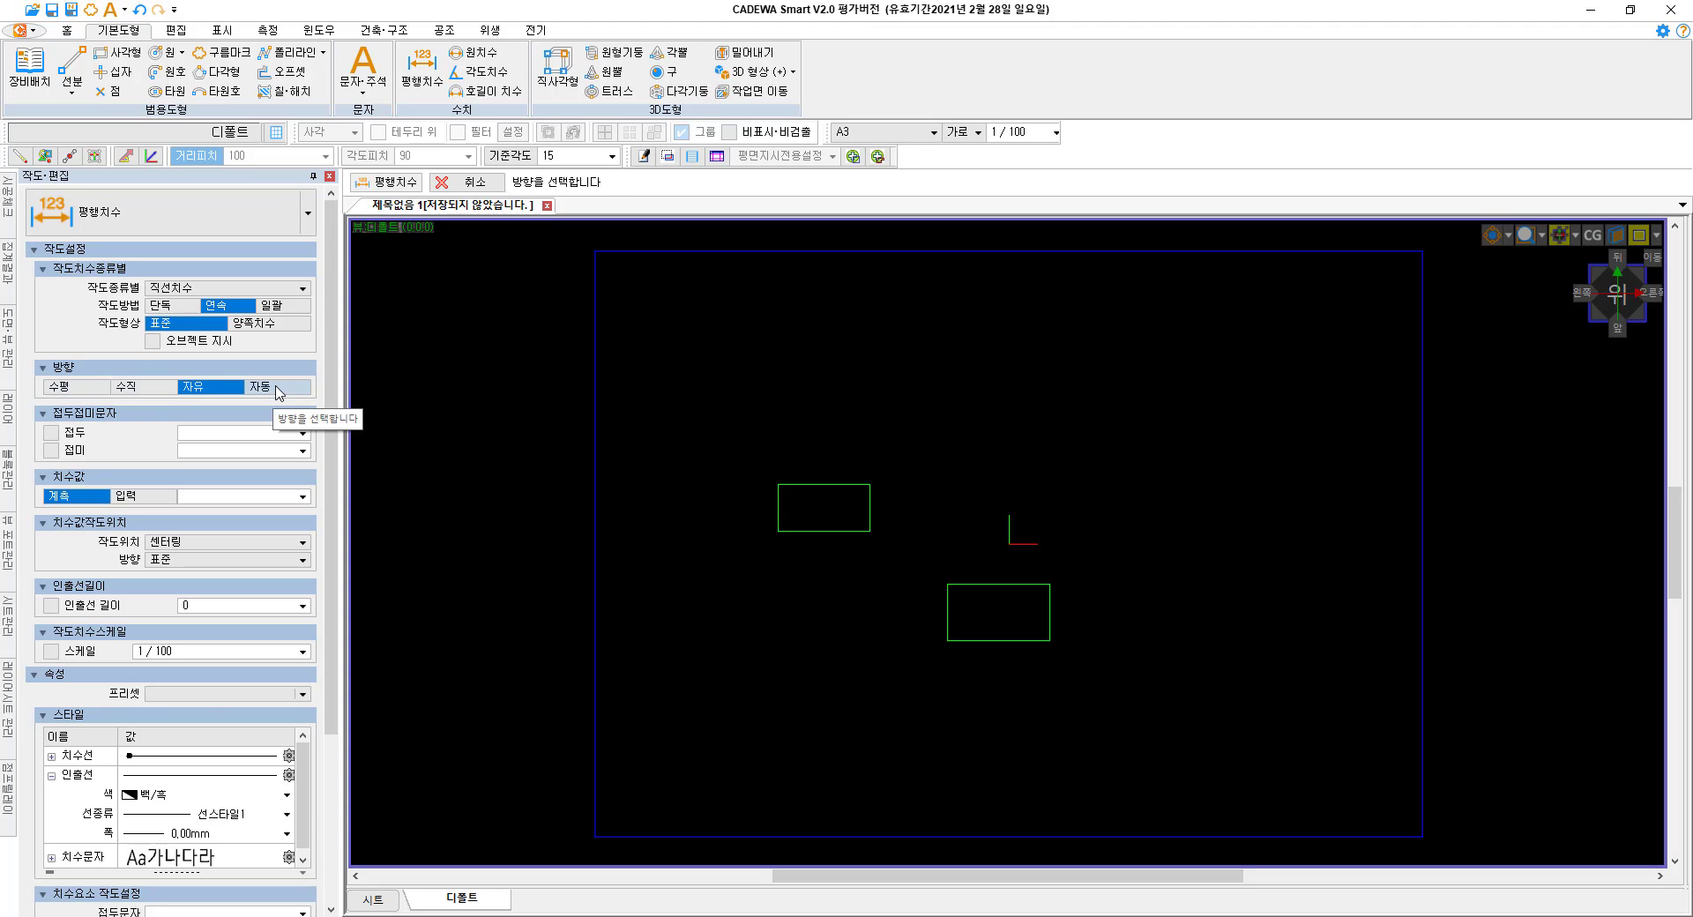
pyautogui.click(66, 389)
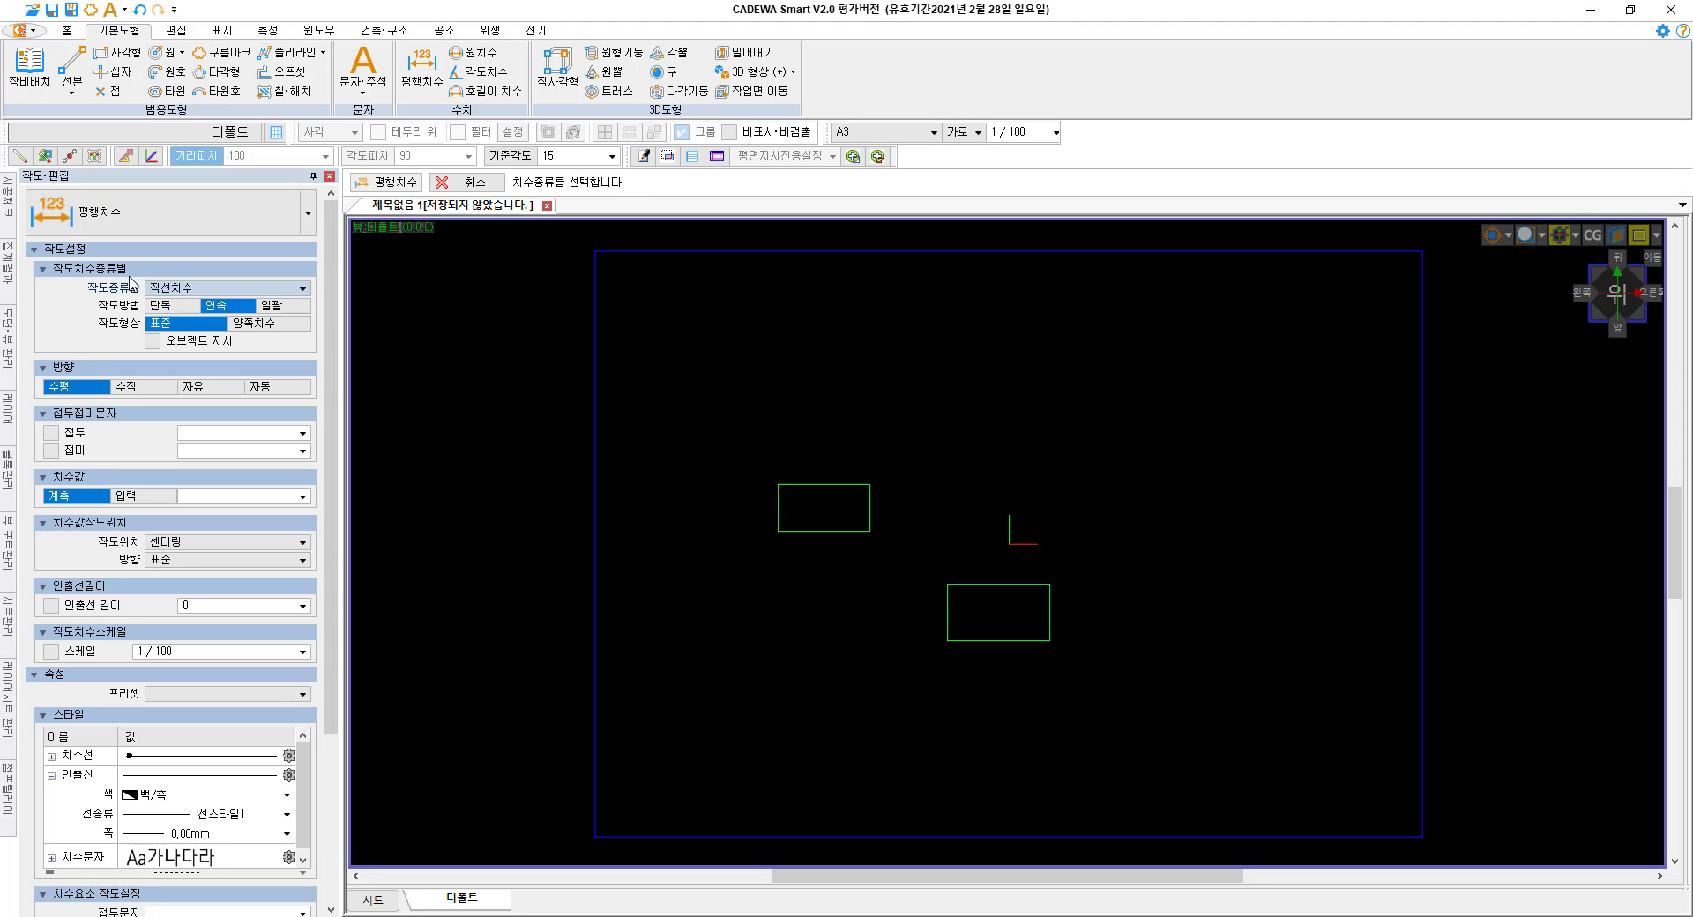
pyautogui.click(127, 157)
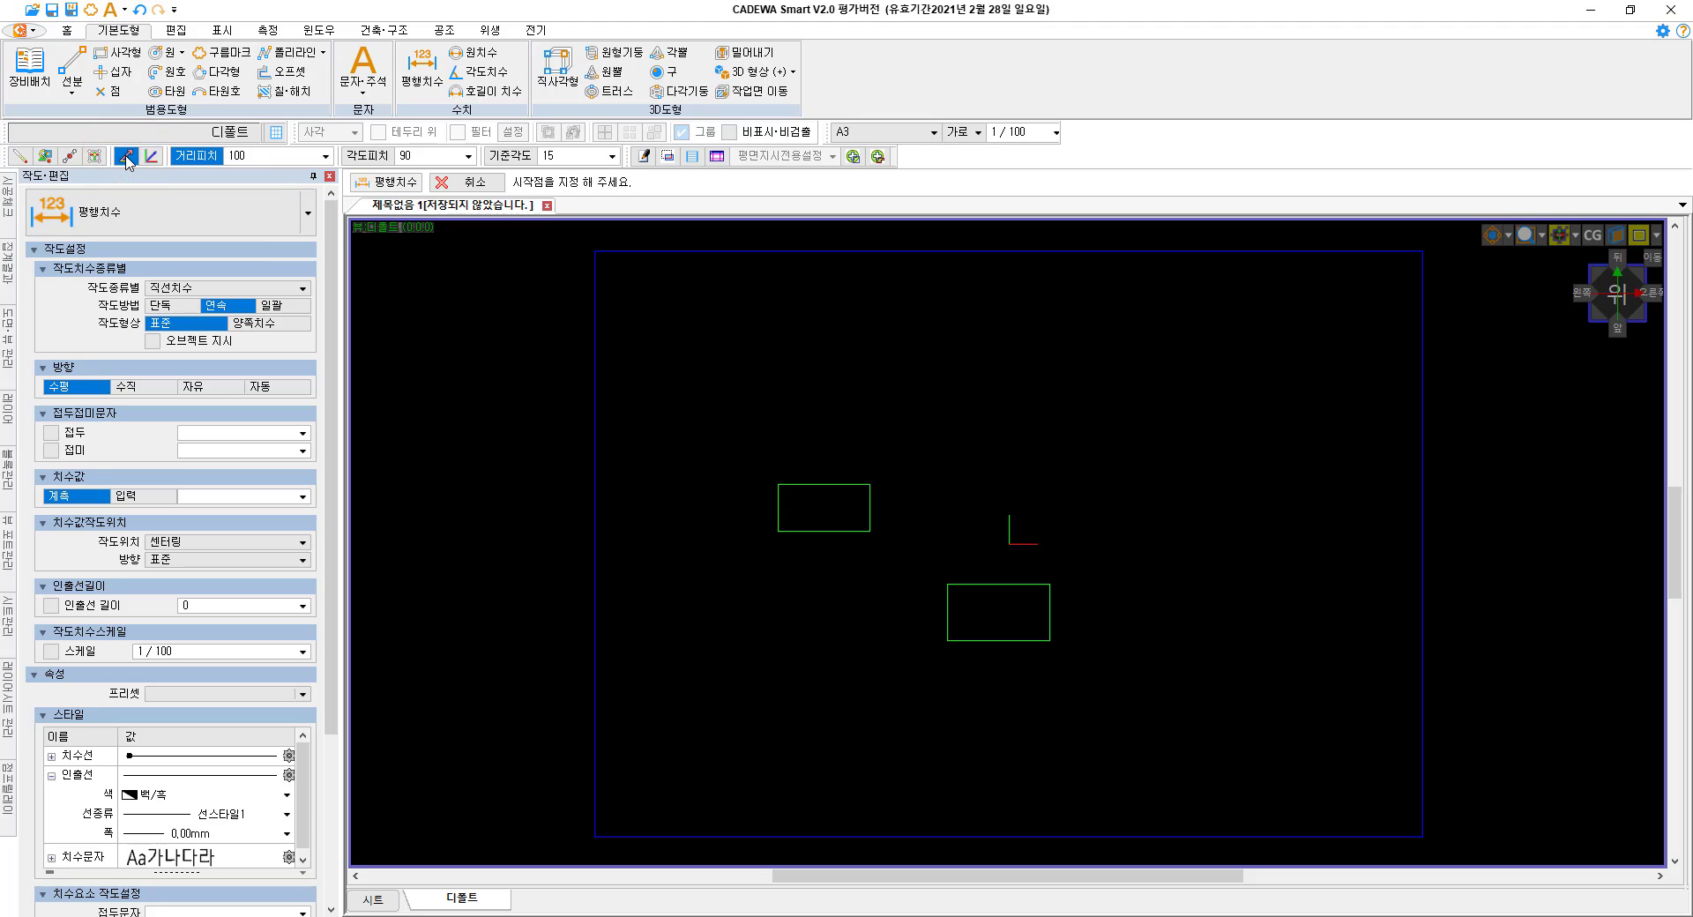
pyautogui.click(210, 156)
# Place a continuous (연속) horizontal dimension through the top corners of both rectangles, with the dimension line above them.
pyautogui.click(778, 488)
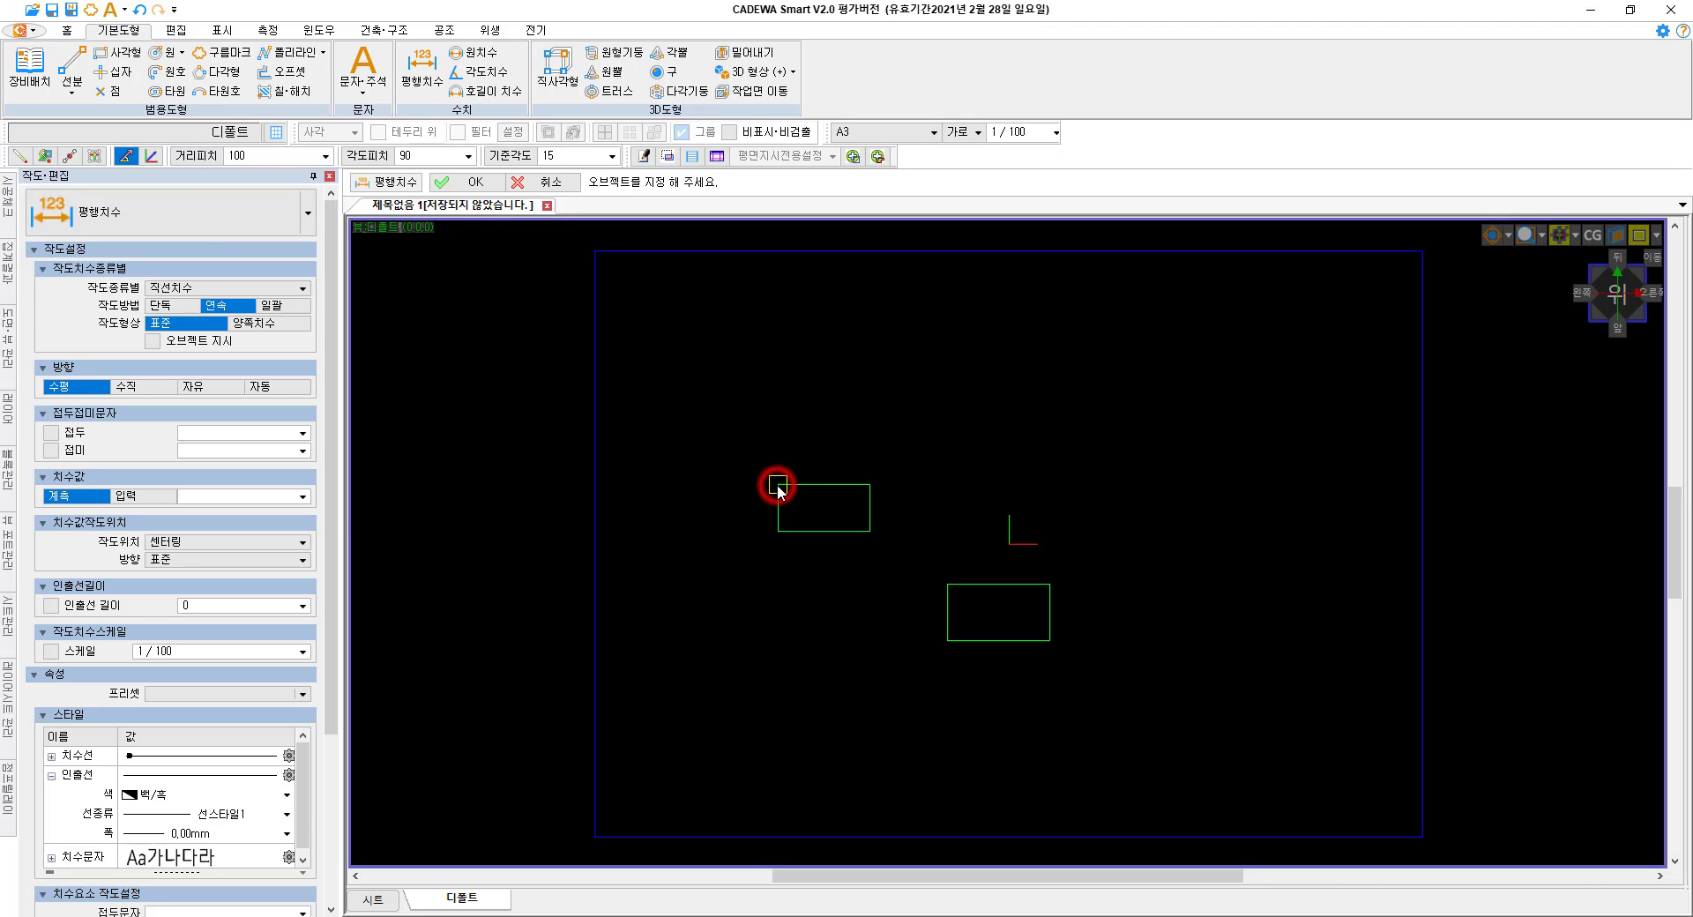
pyautogui.click(872, 483)
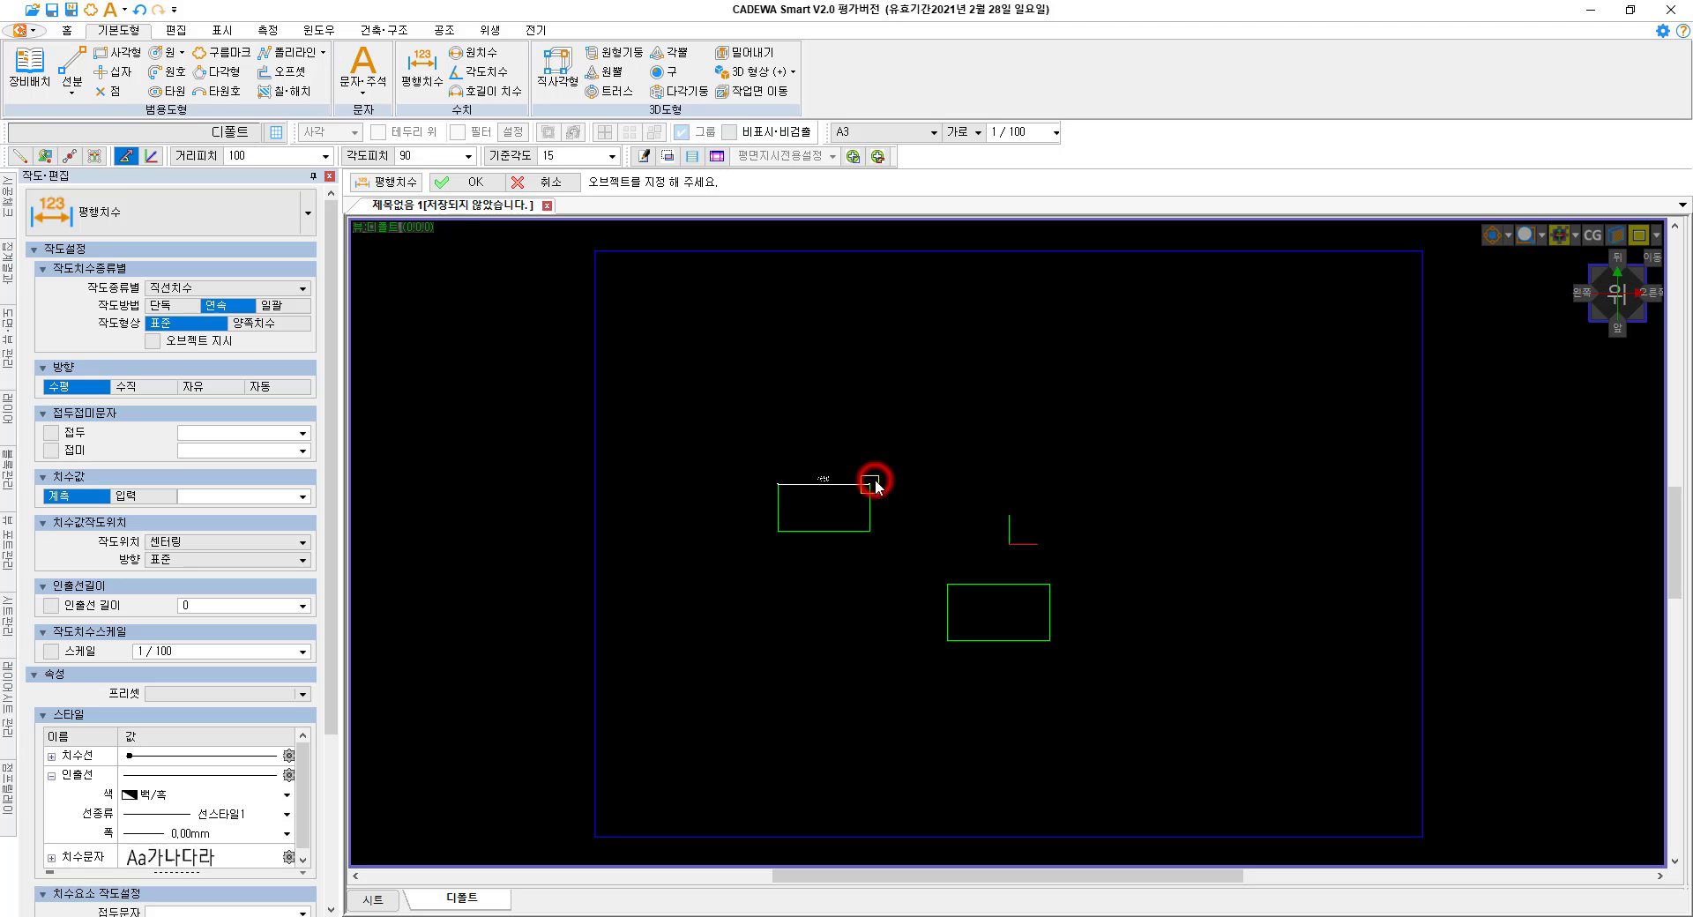
pyautogui.click(947, 585)
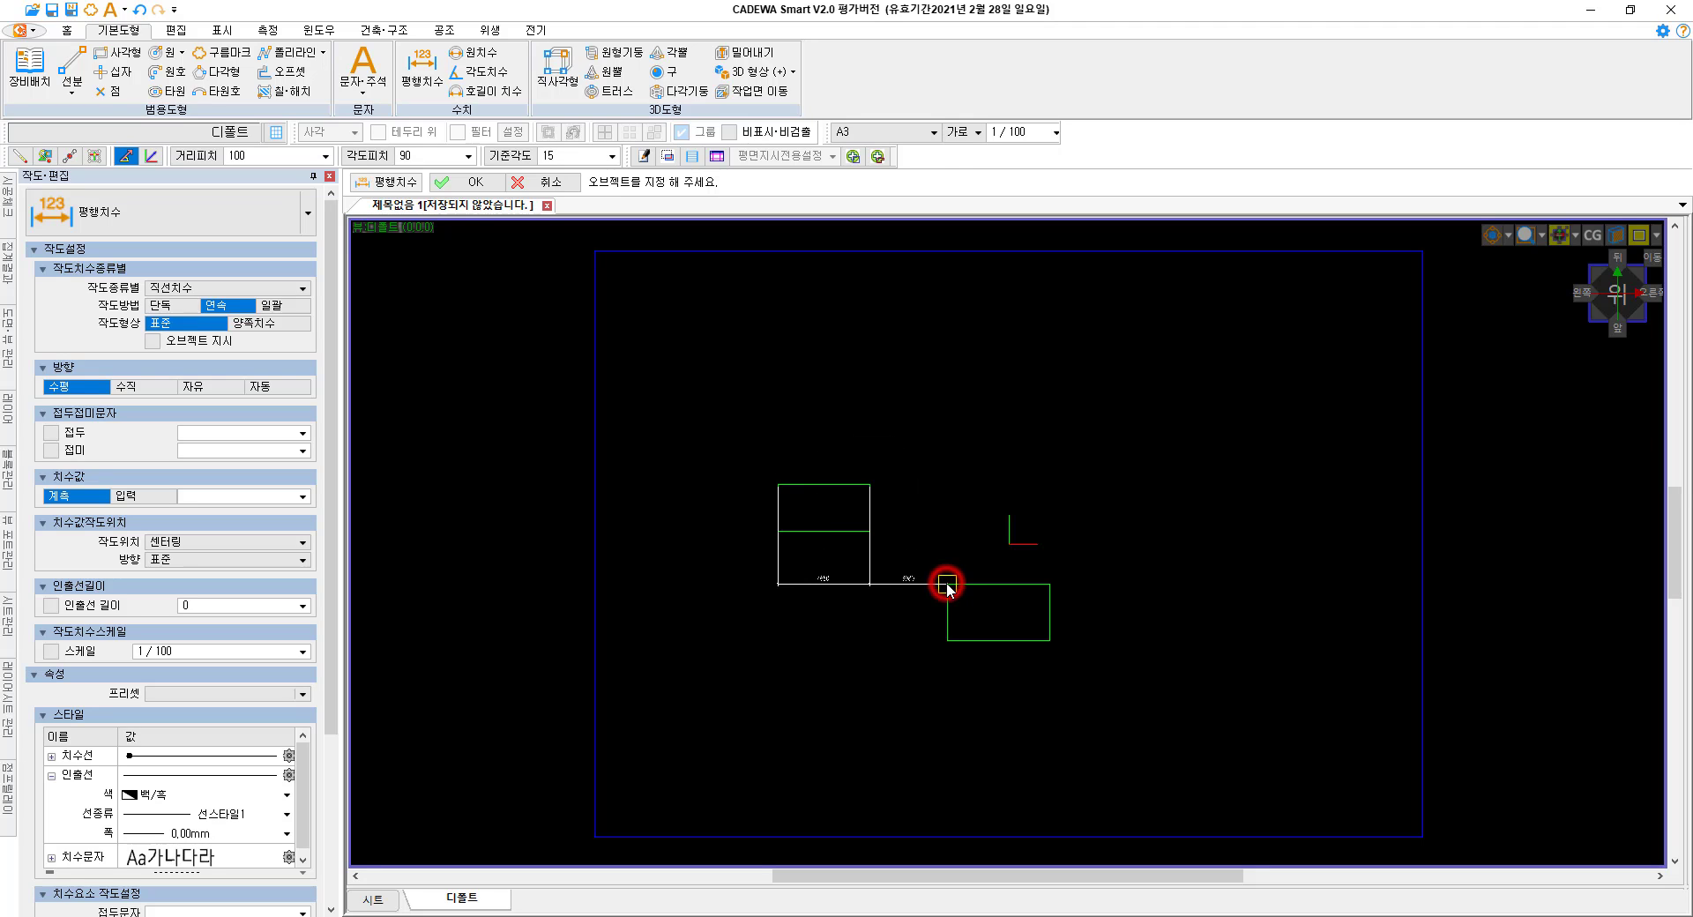
pyautogui.click(1052, 582)
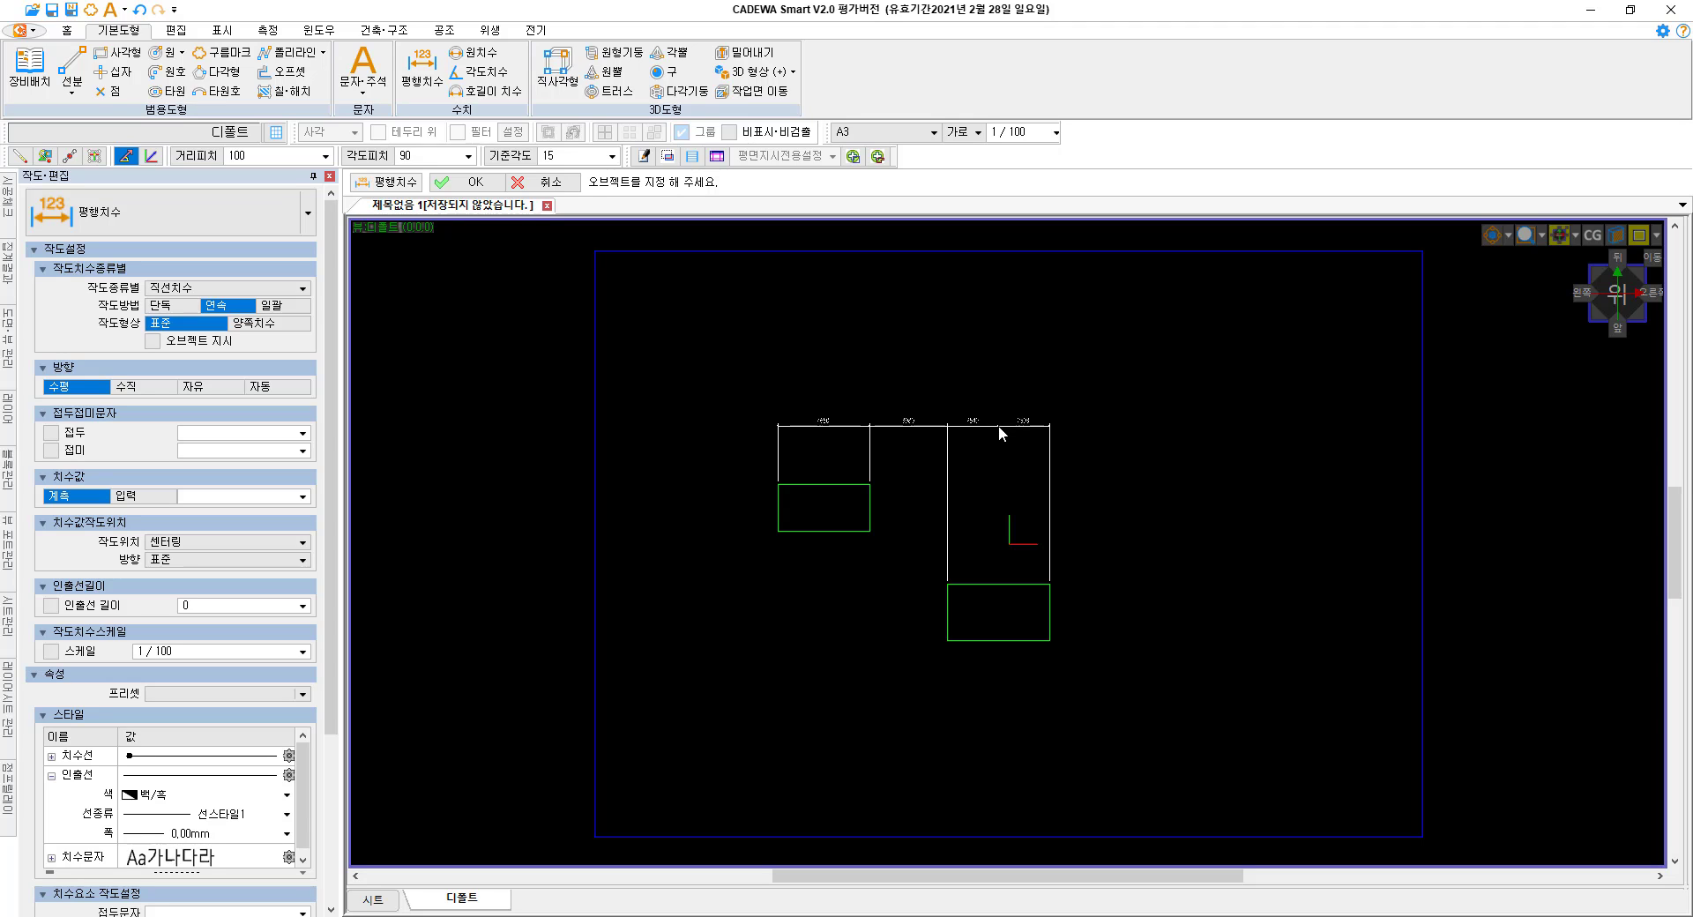
pyautogui.click(998, 425)
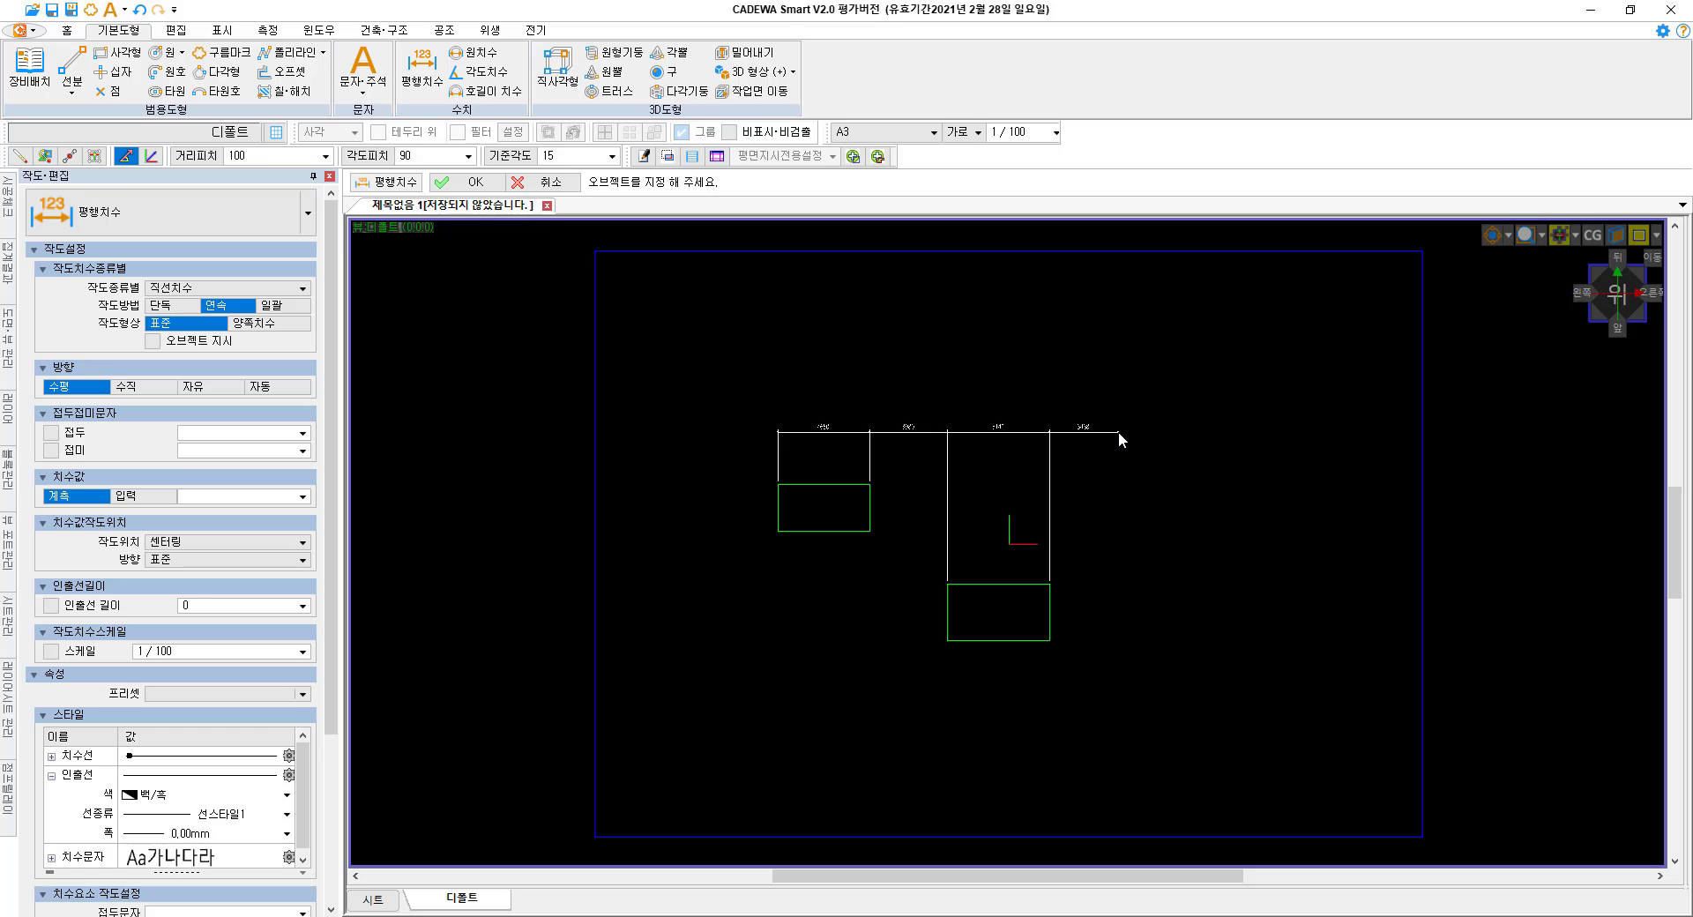
pyautogui.press('Return')
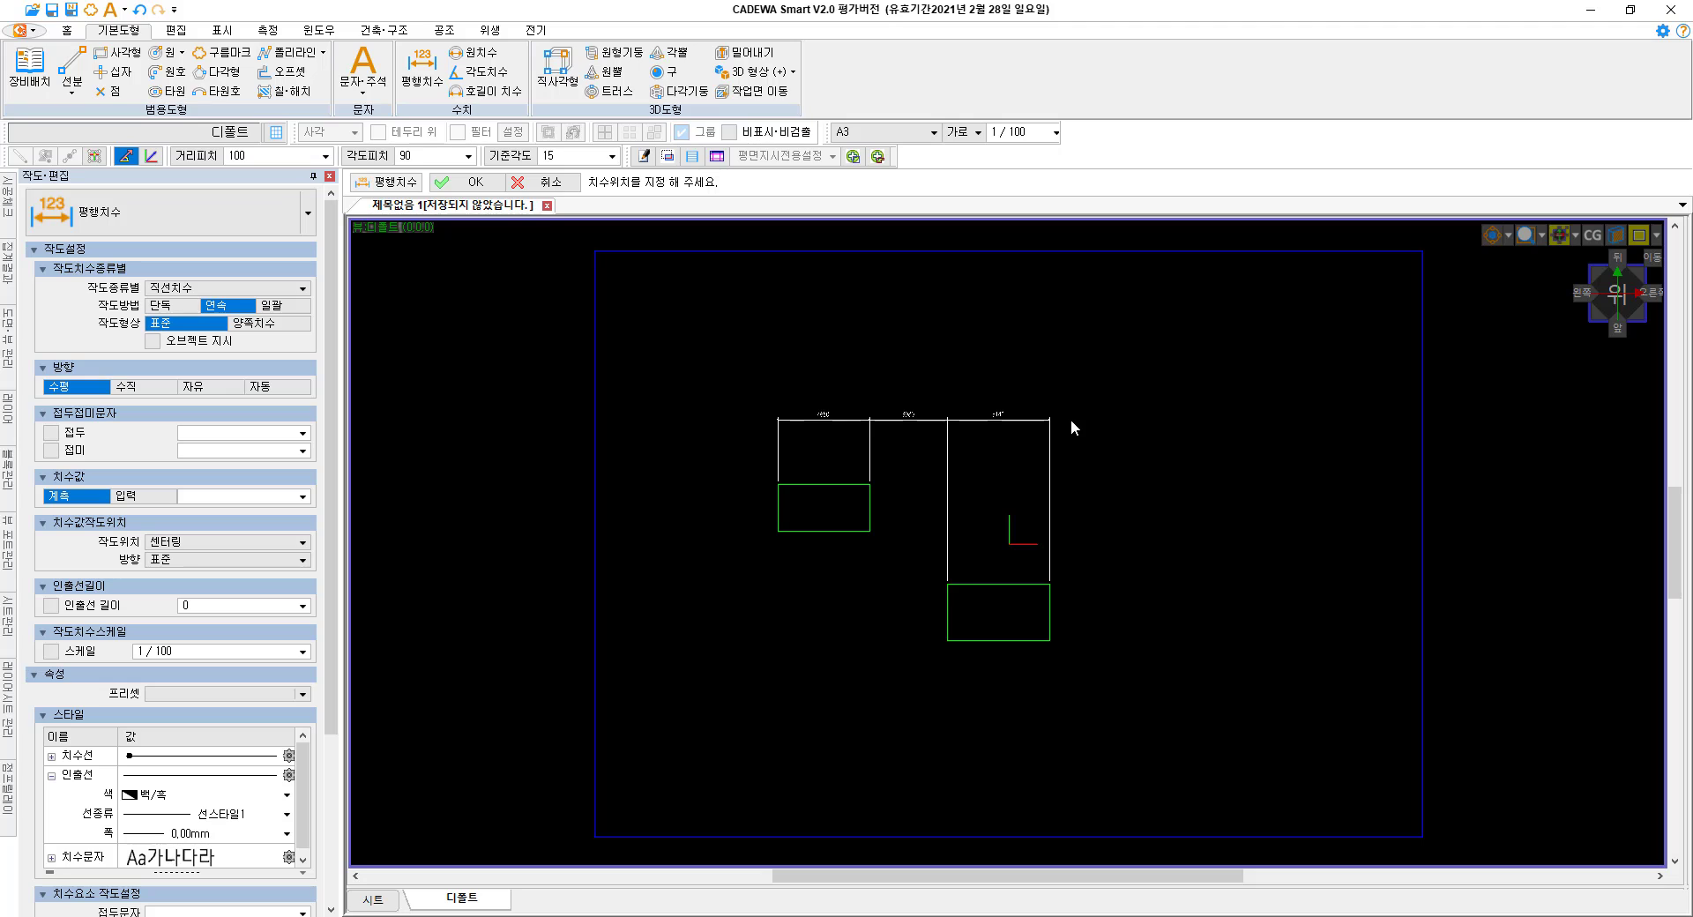
pyautogui.click(1071, 420)
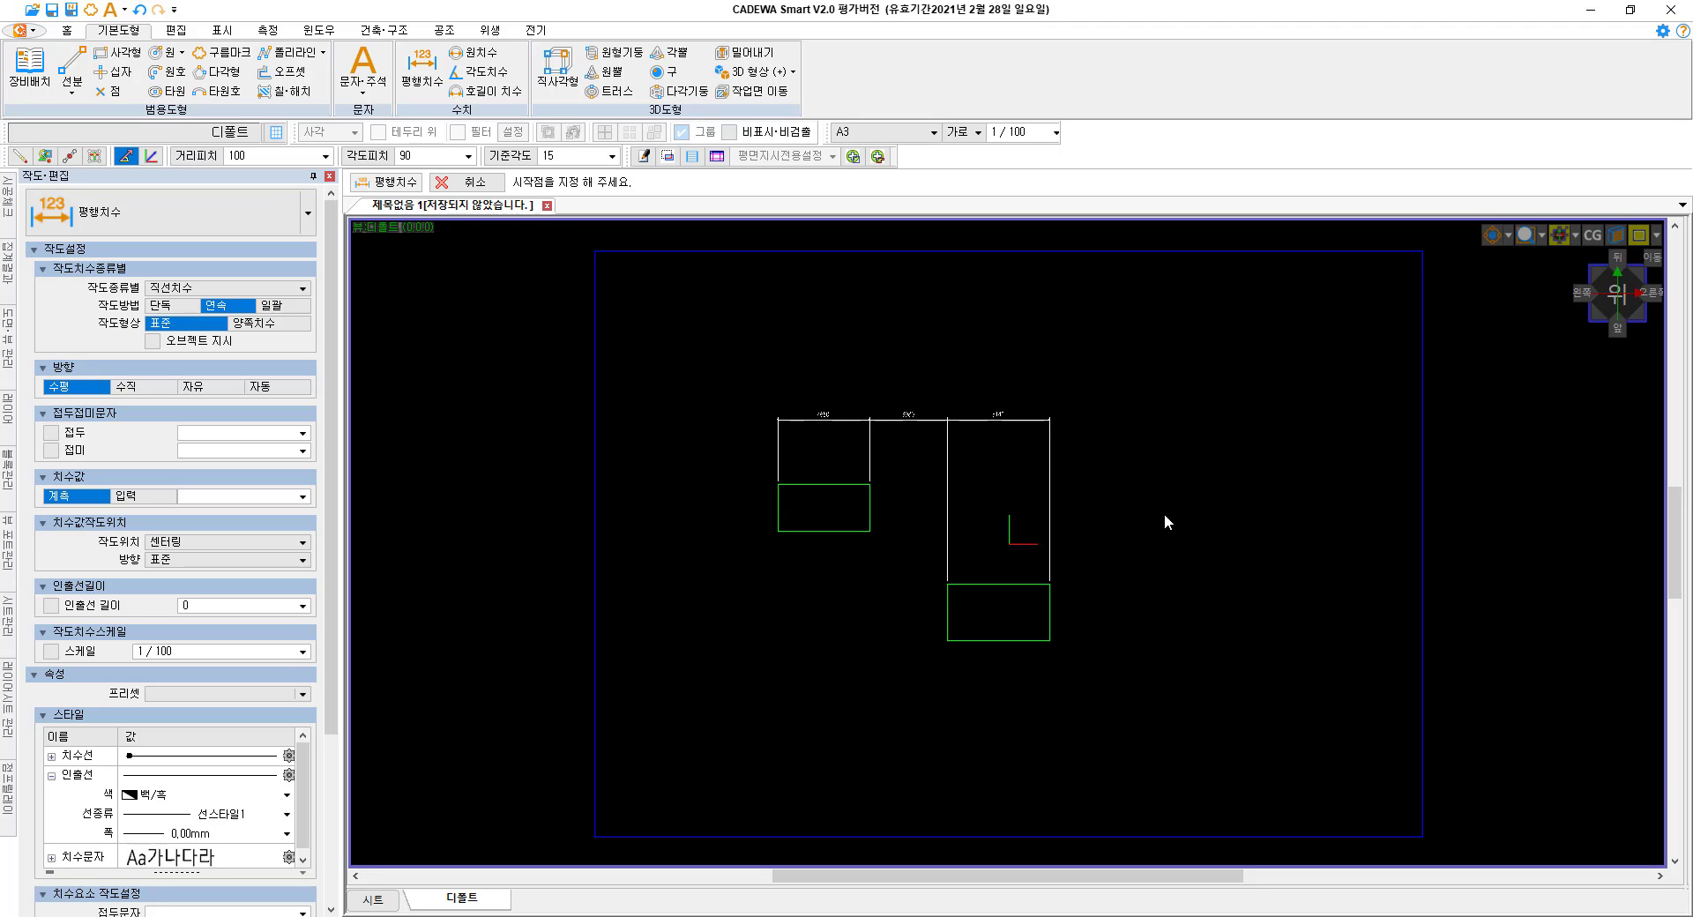
pyautogui.press('Escape')
# Delete the continuous dimension spanning the two rectangles.
pyautogui.click(650, 346)
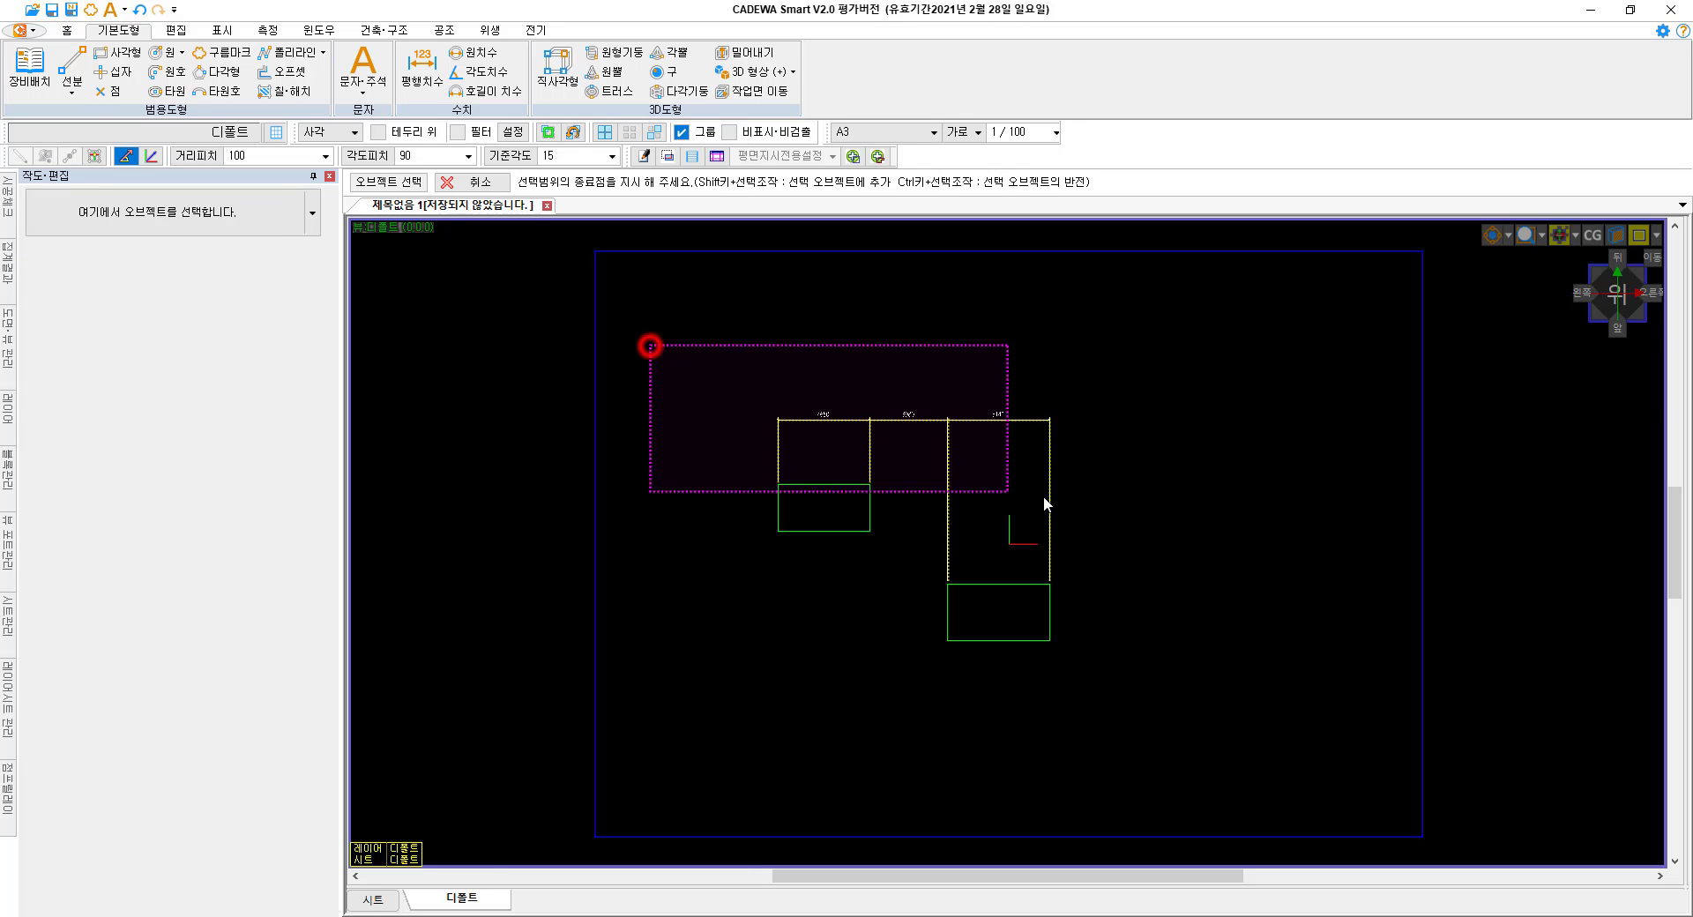
pyautogui.click(1119, 517)
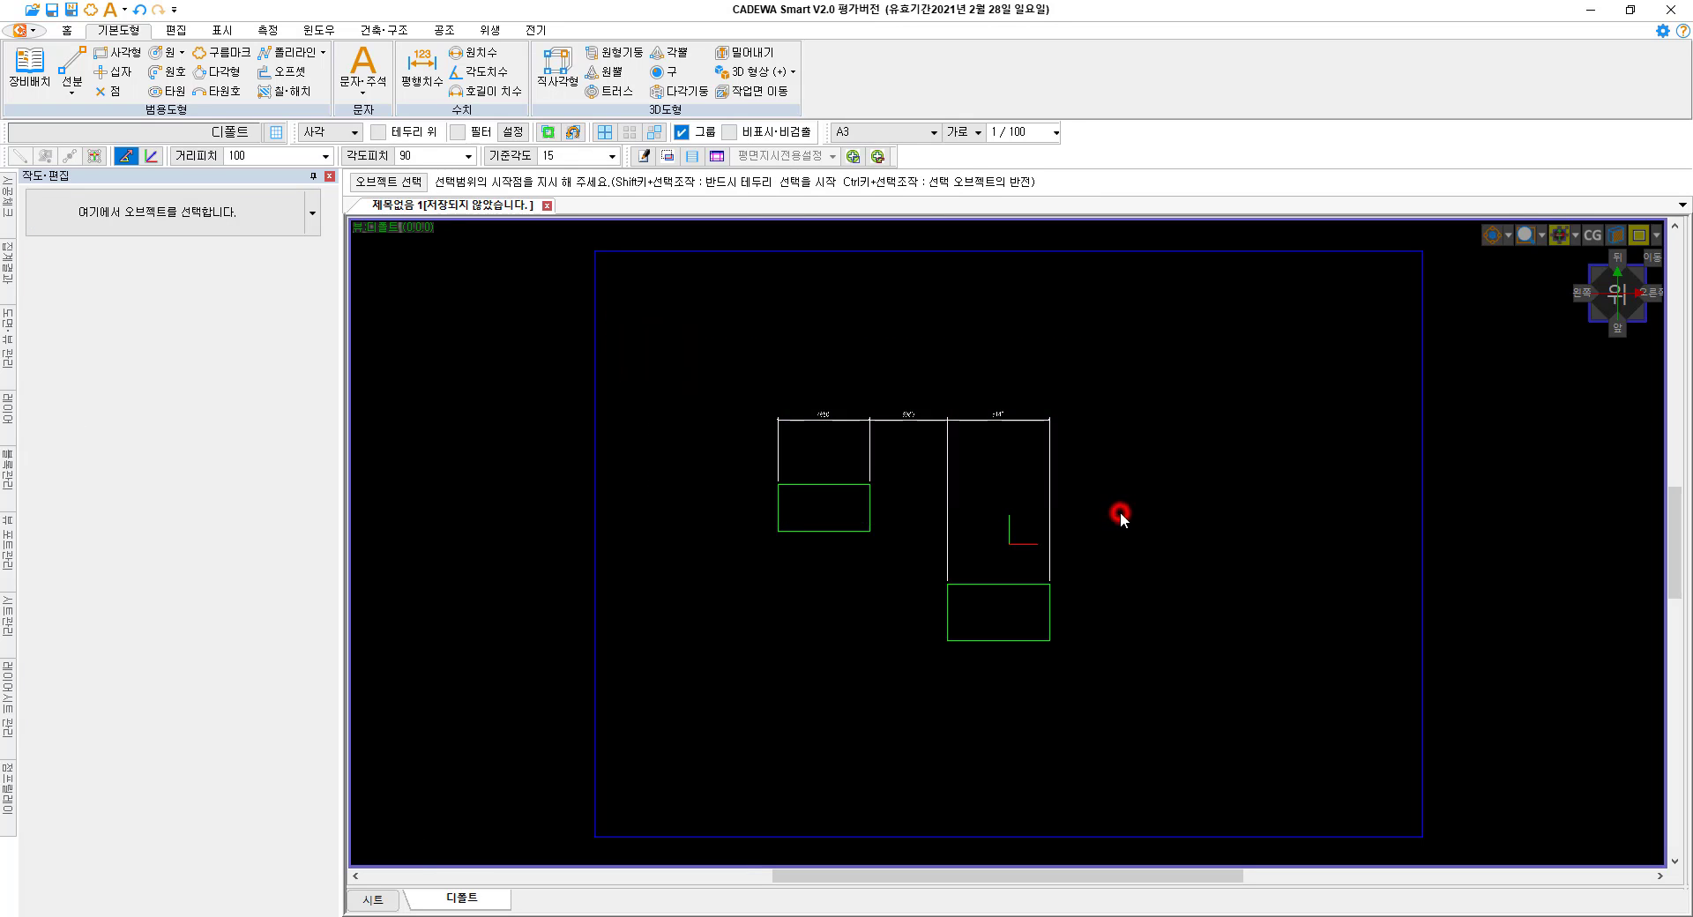
pyautogui.click(961, 424)
pyautogui.press('Delete')
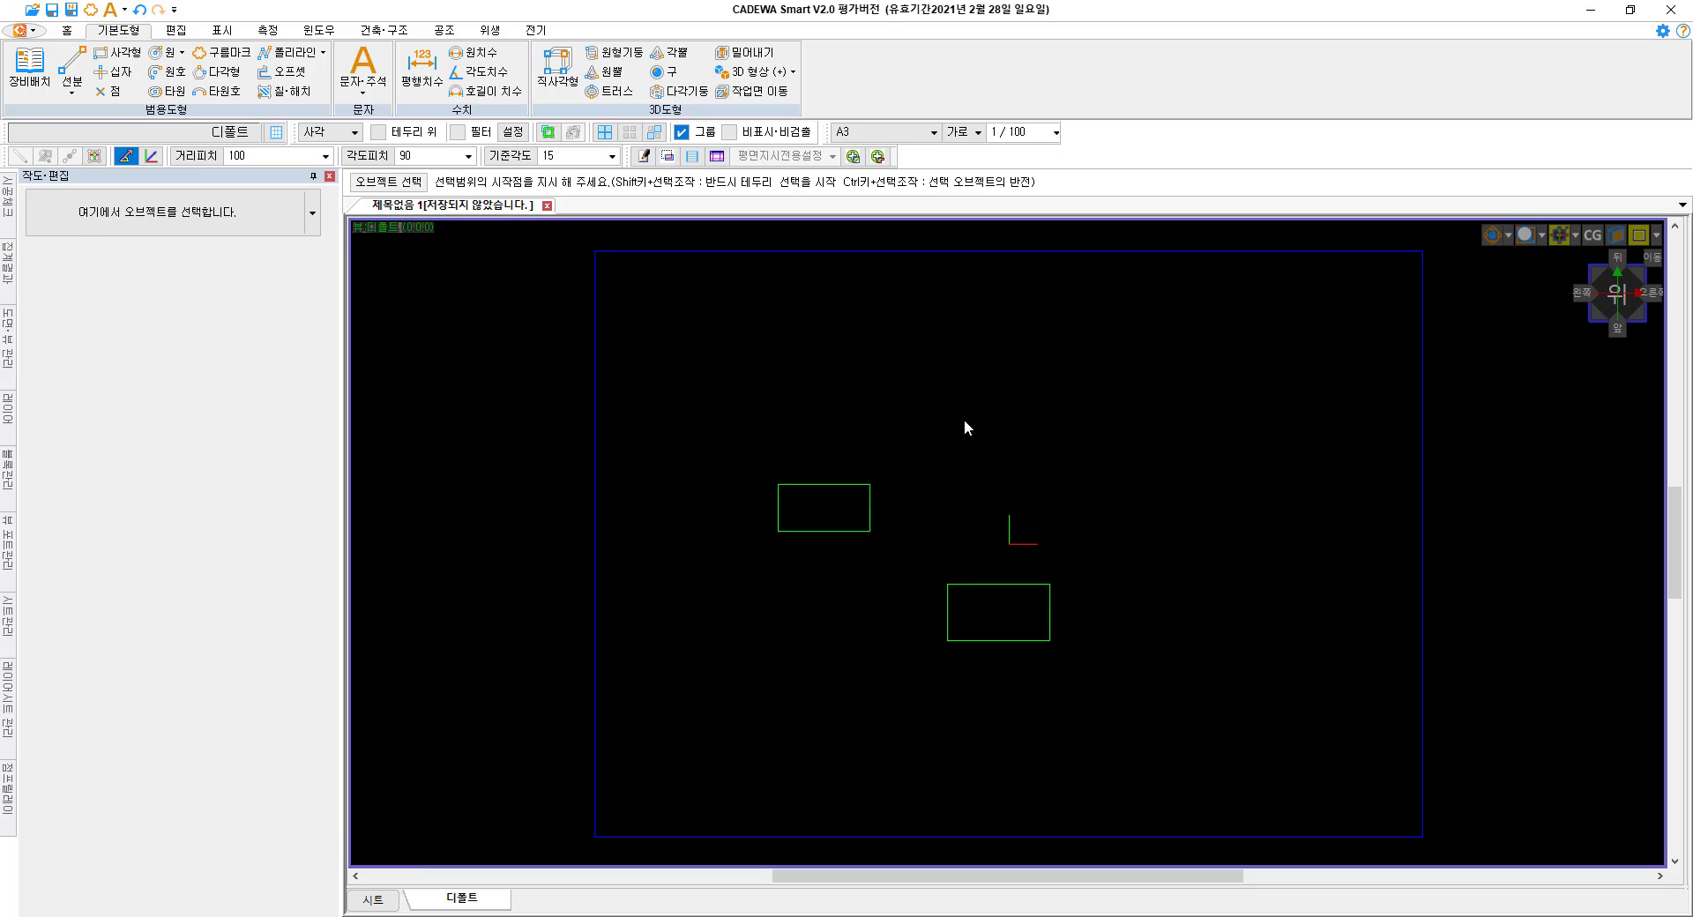
# Place a horizontal continuous (연속) parallel dimension across the top corners of both rectangles, with its dimension line above them.
pyautogui.click(425, 78)
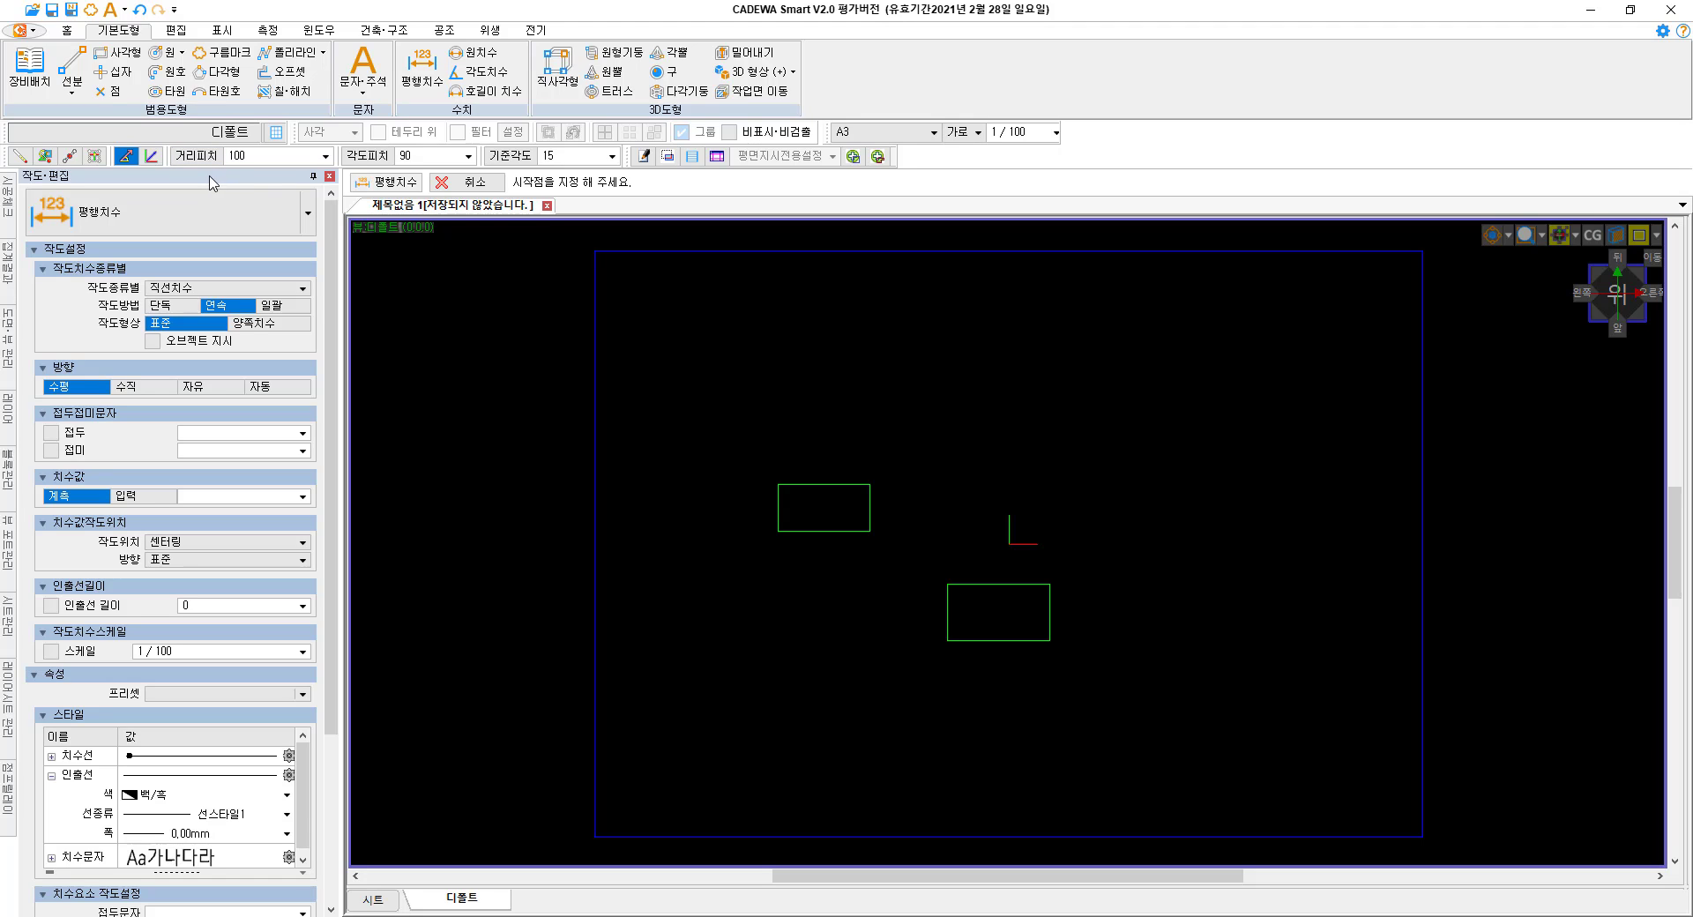
pyautogui.click(780, 488)
pyautogui.click(871, 485)
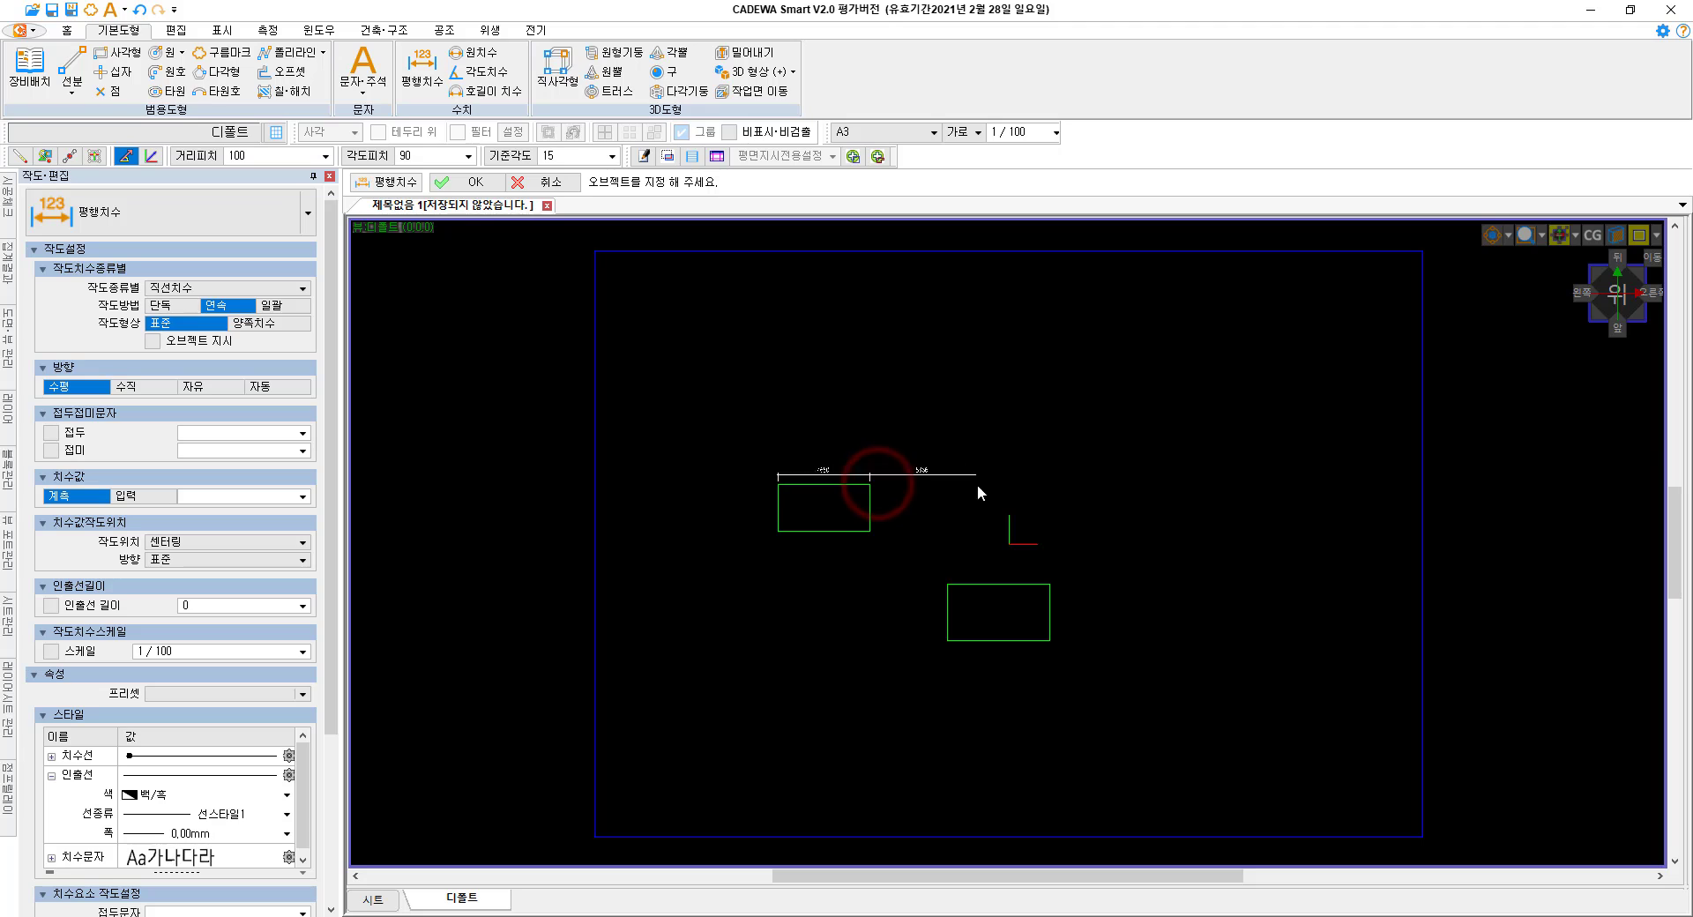
pyautogui.click(947, 584)
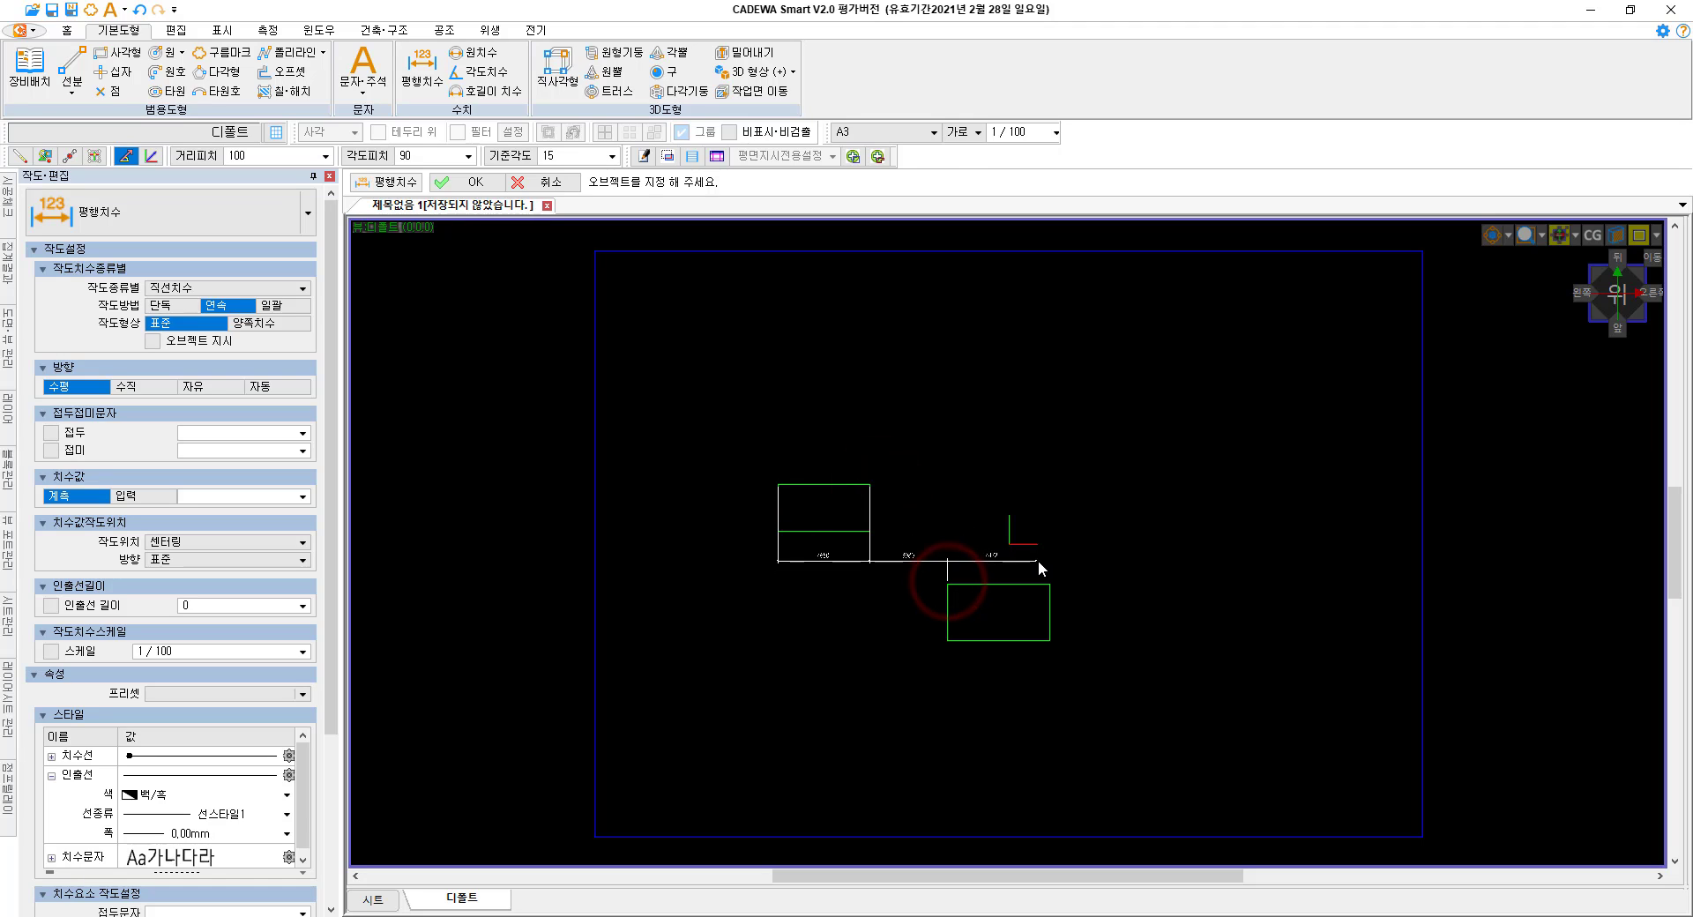
pyautogui.click(1051, 584)
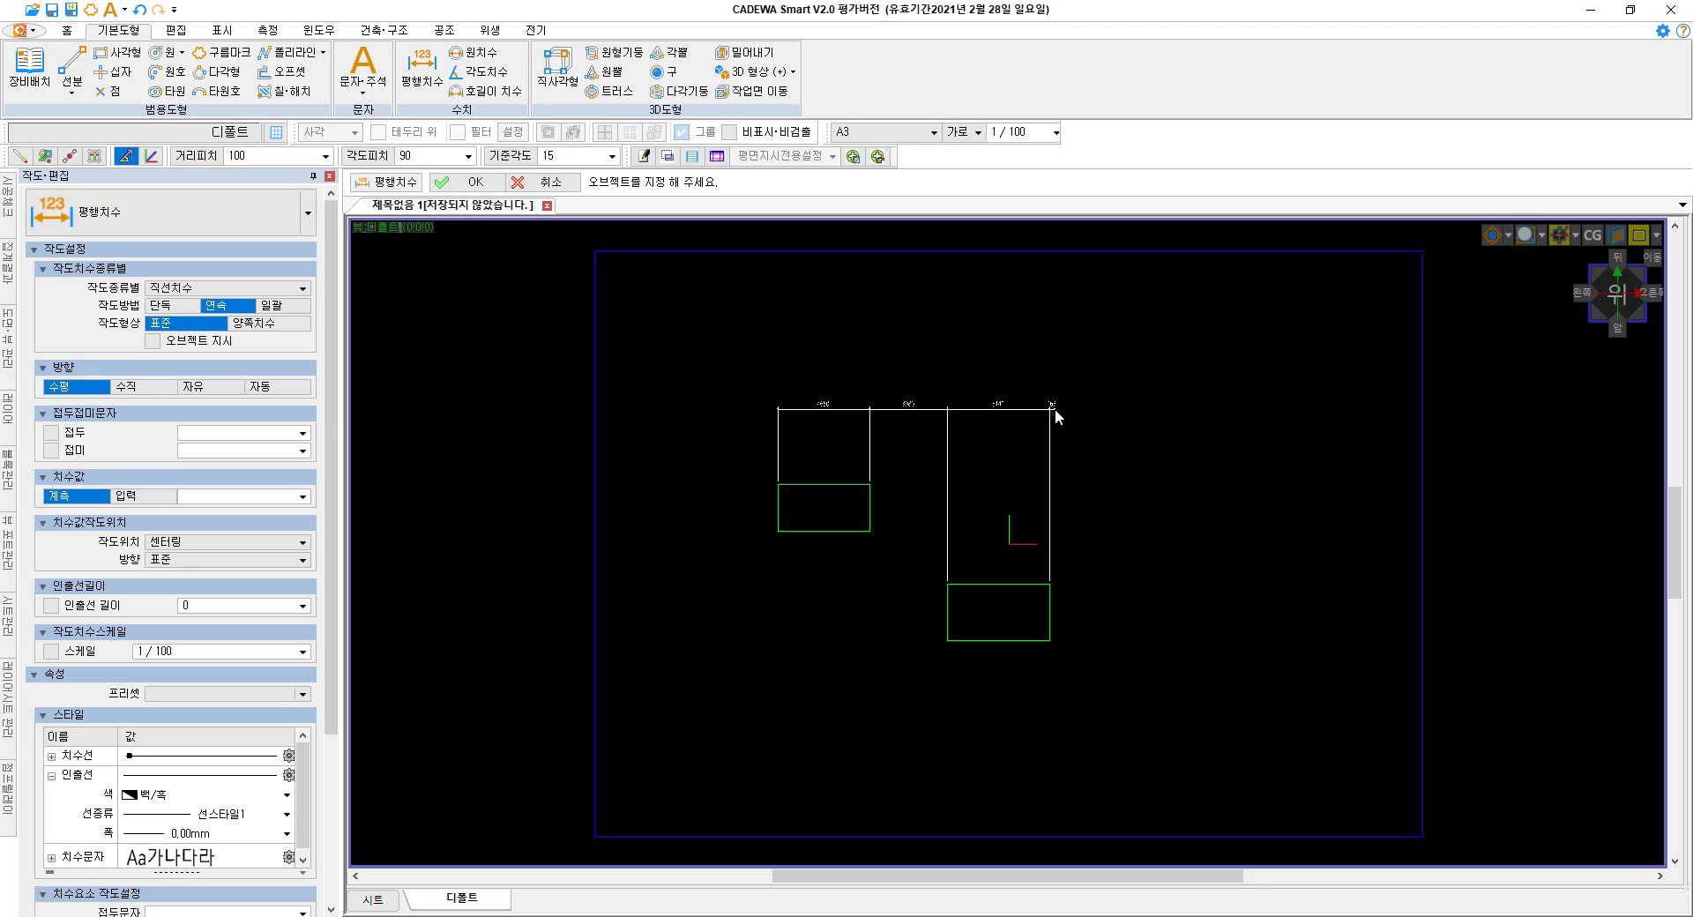
pyautogui.click(1055, 409)
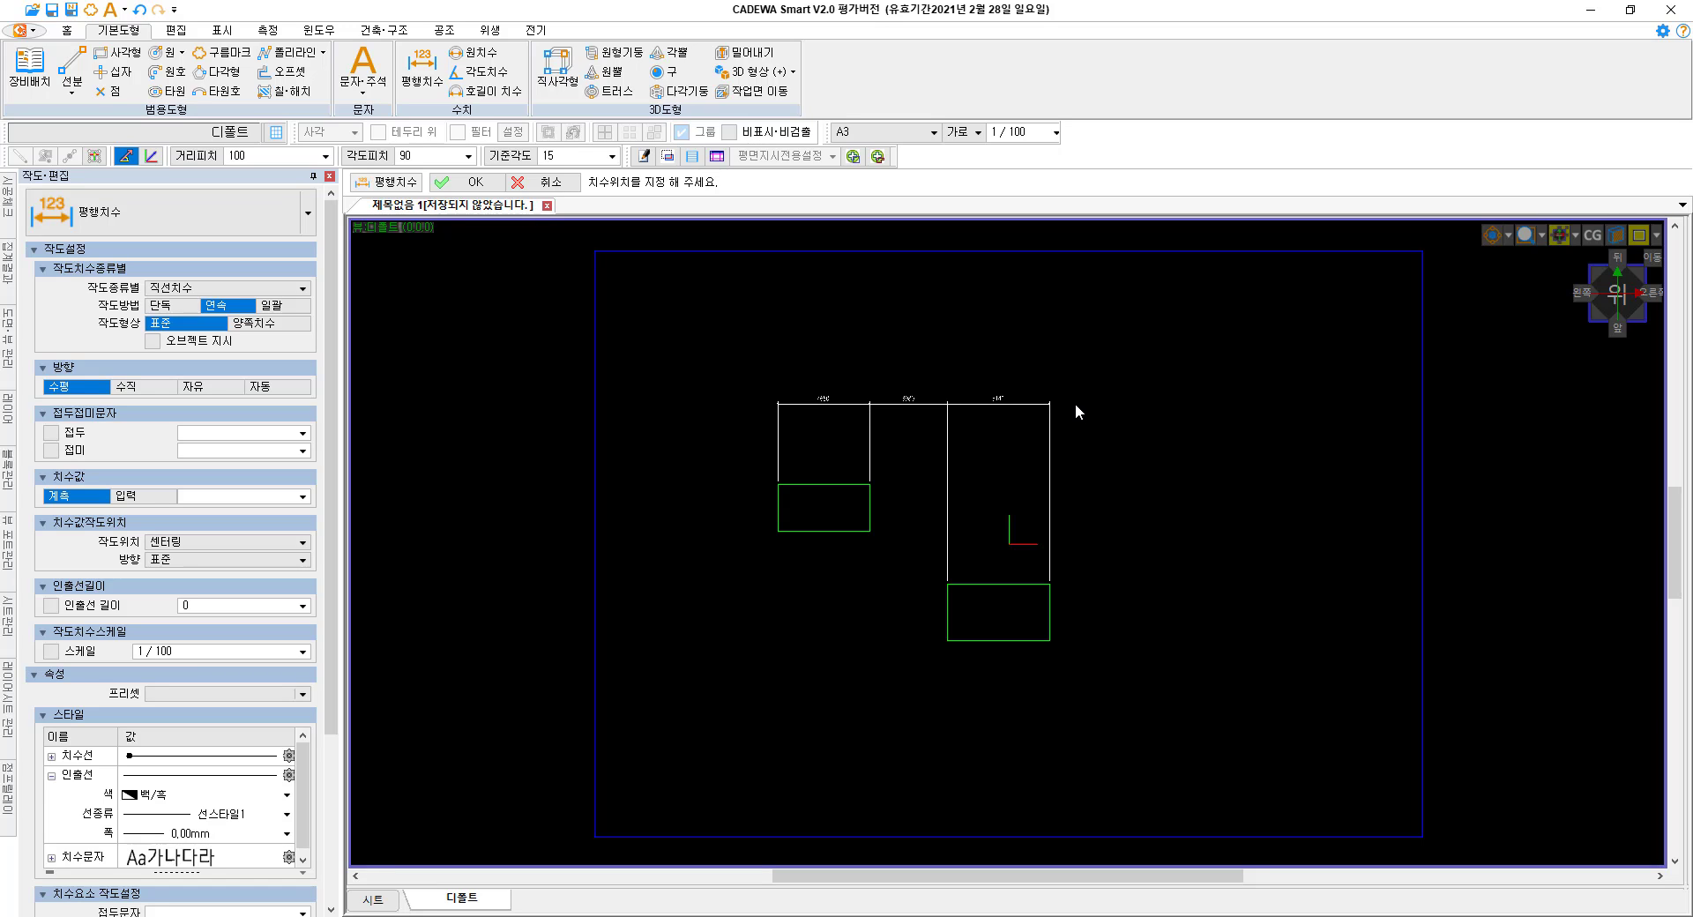
pyautogui.click(1074, 404)
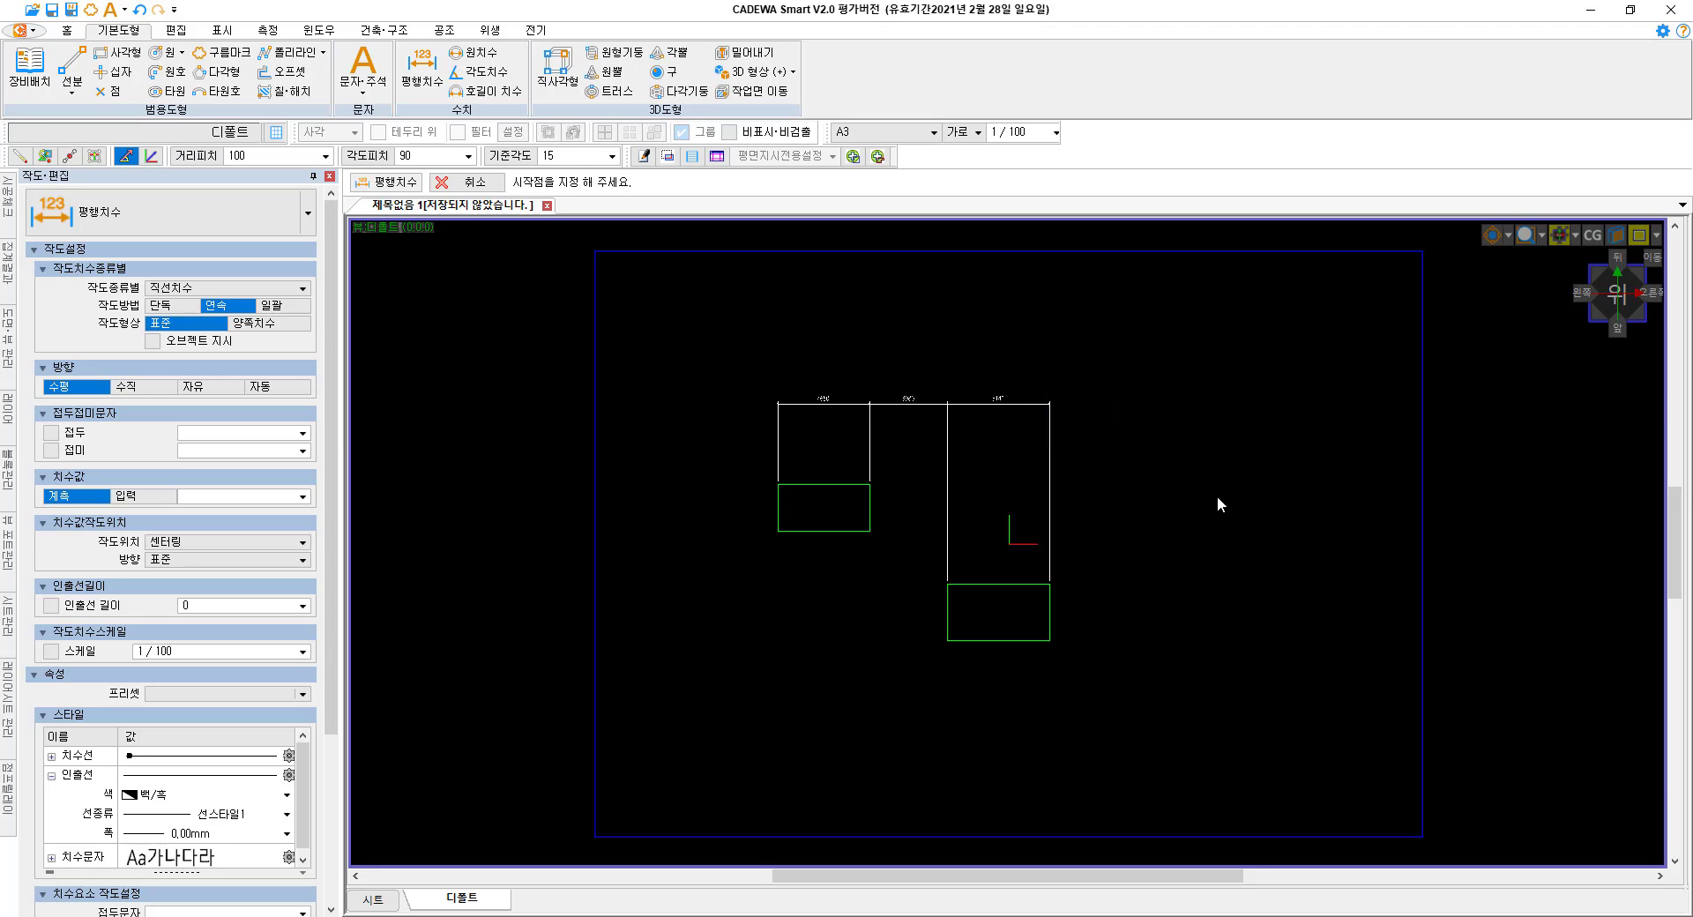
# Place a vertical (수직) continuous dimension through the left corners of both rectangles, with its dimension line left of them.
pyautogui.click(130, 388)
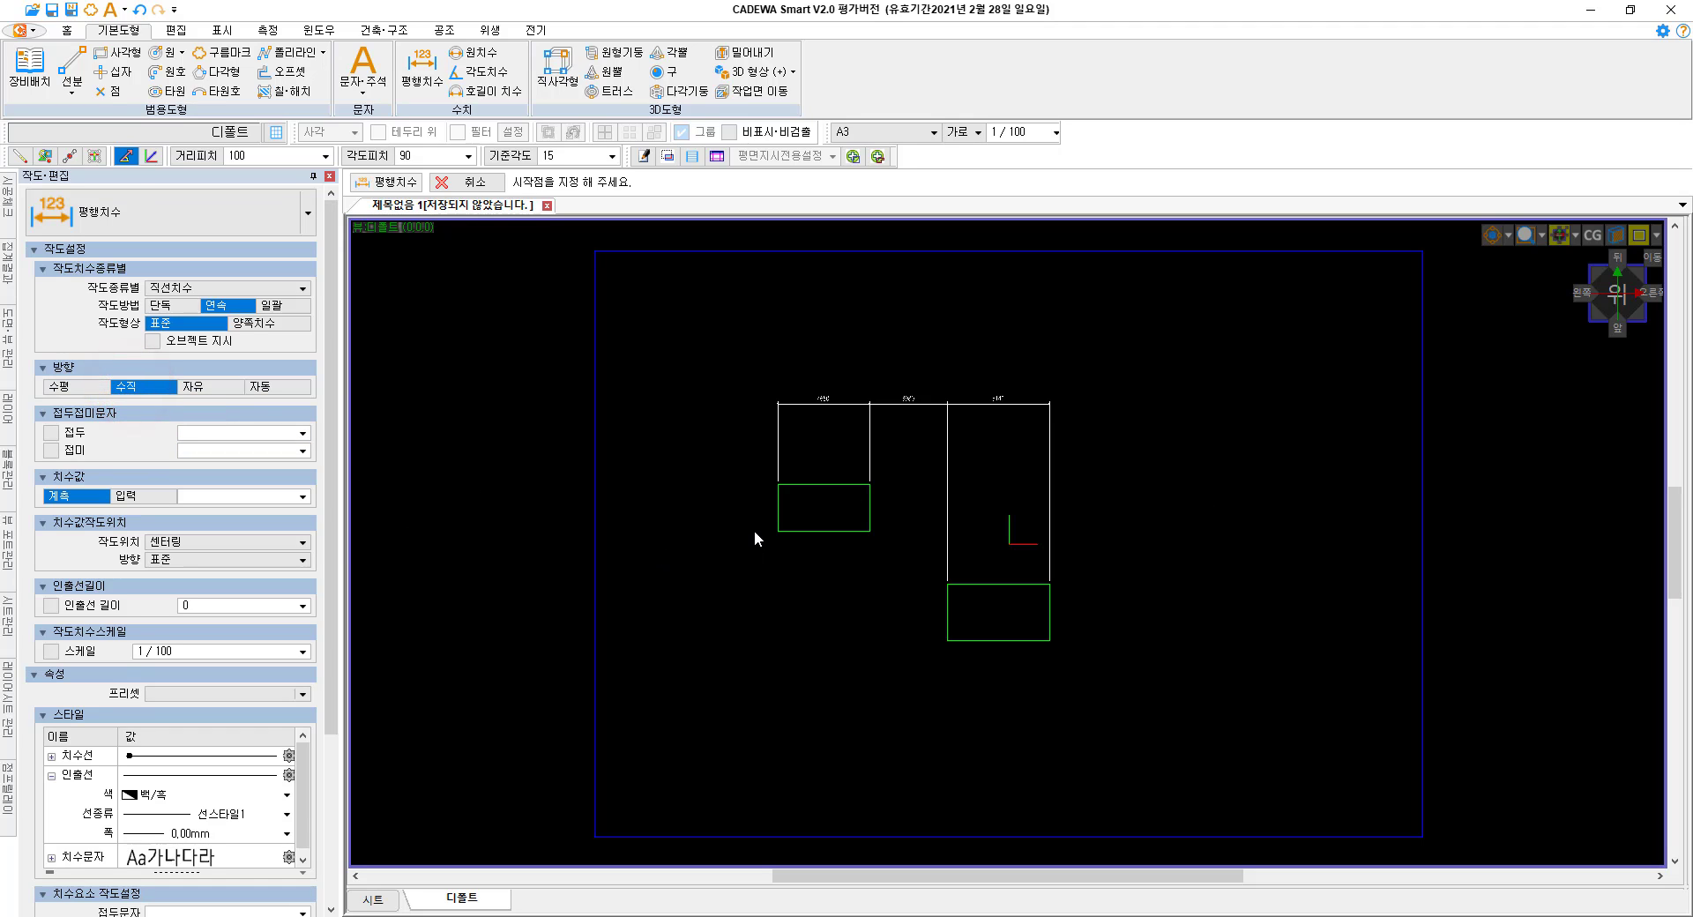
pyautogui.click(777, 492)
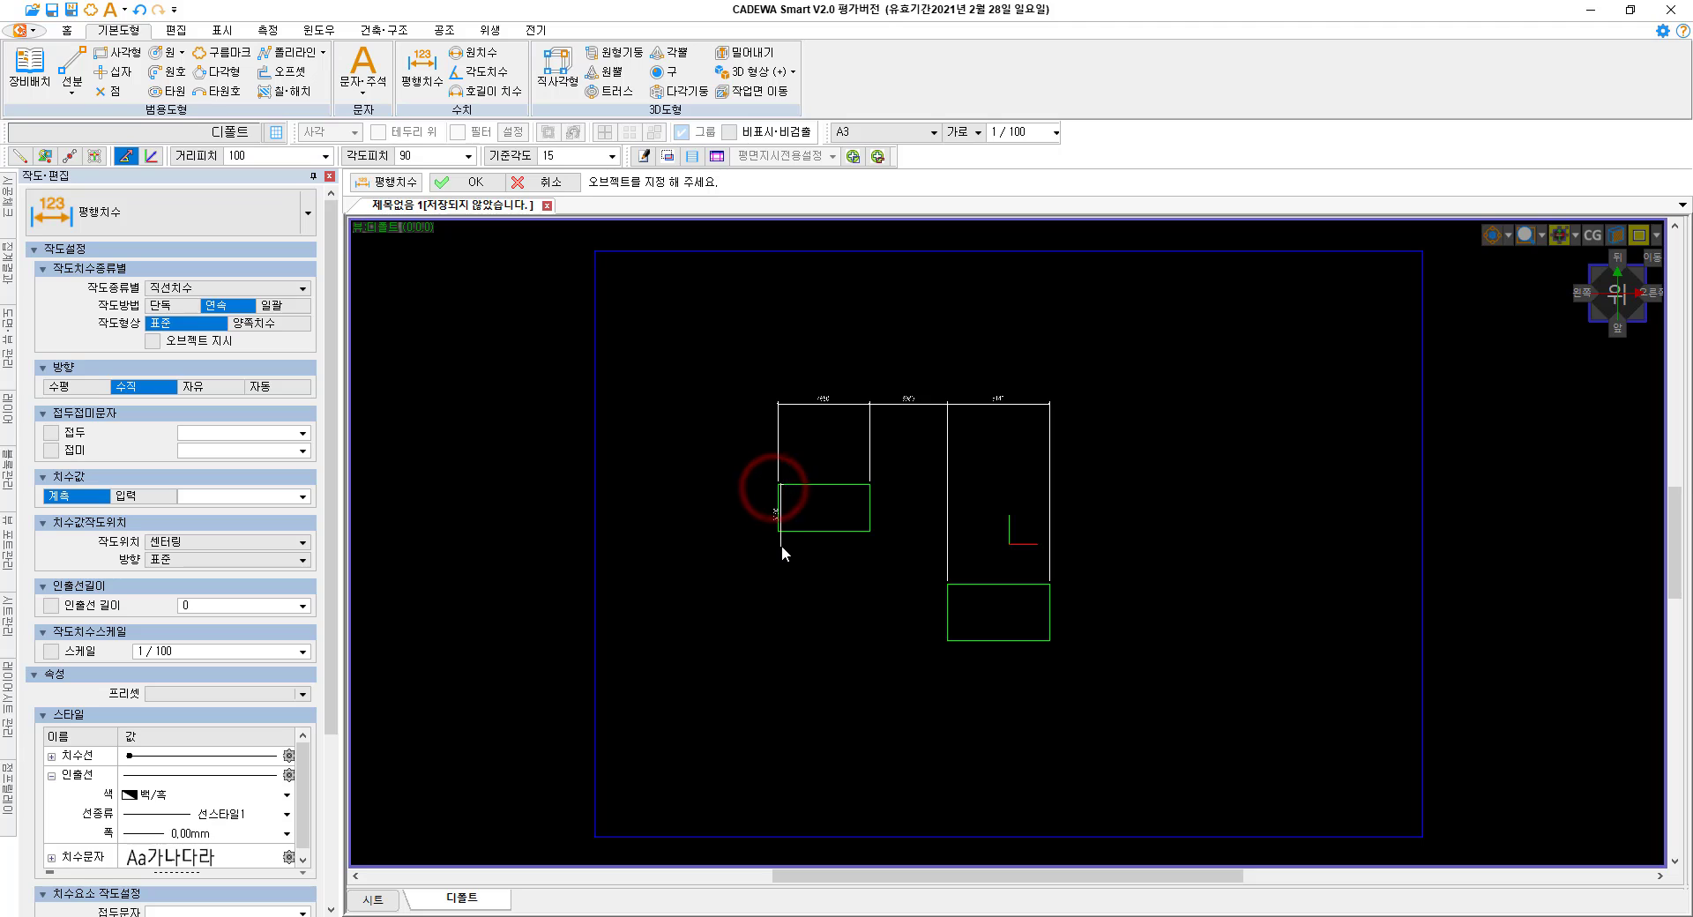
pyautogui.click(780, 535)
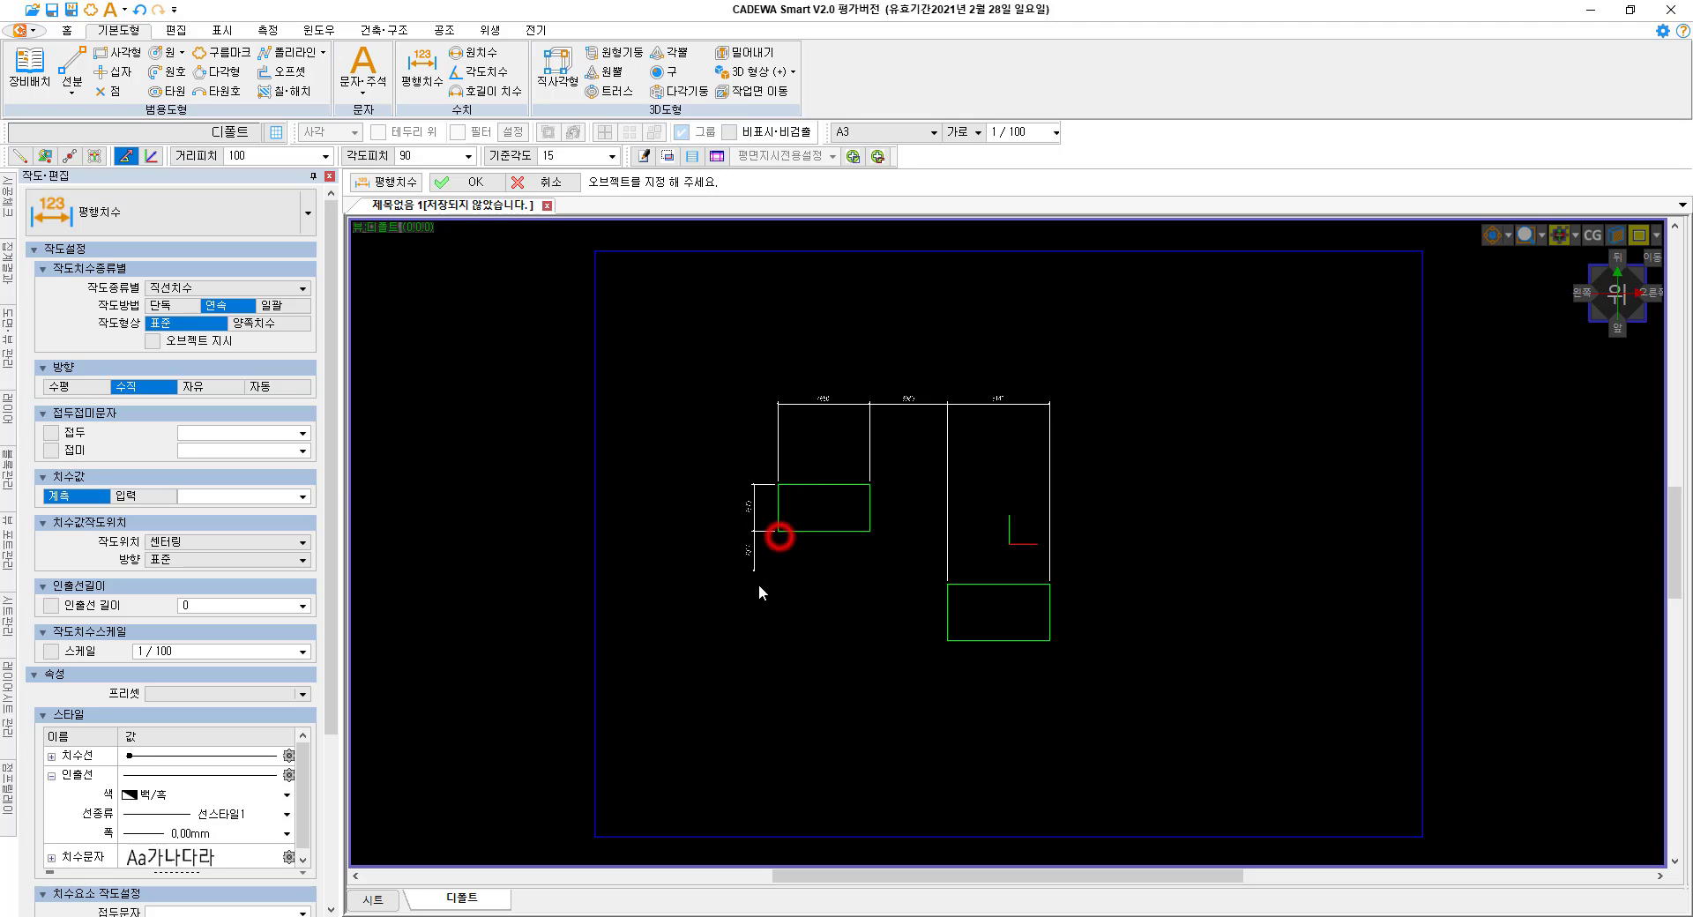
pyautogui.click(947, 584)
pyautogui.click(947, 641)
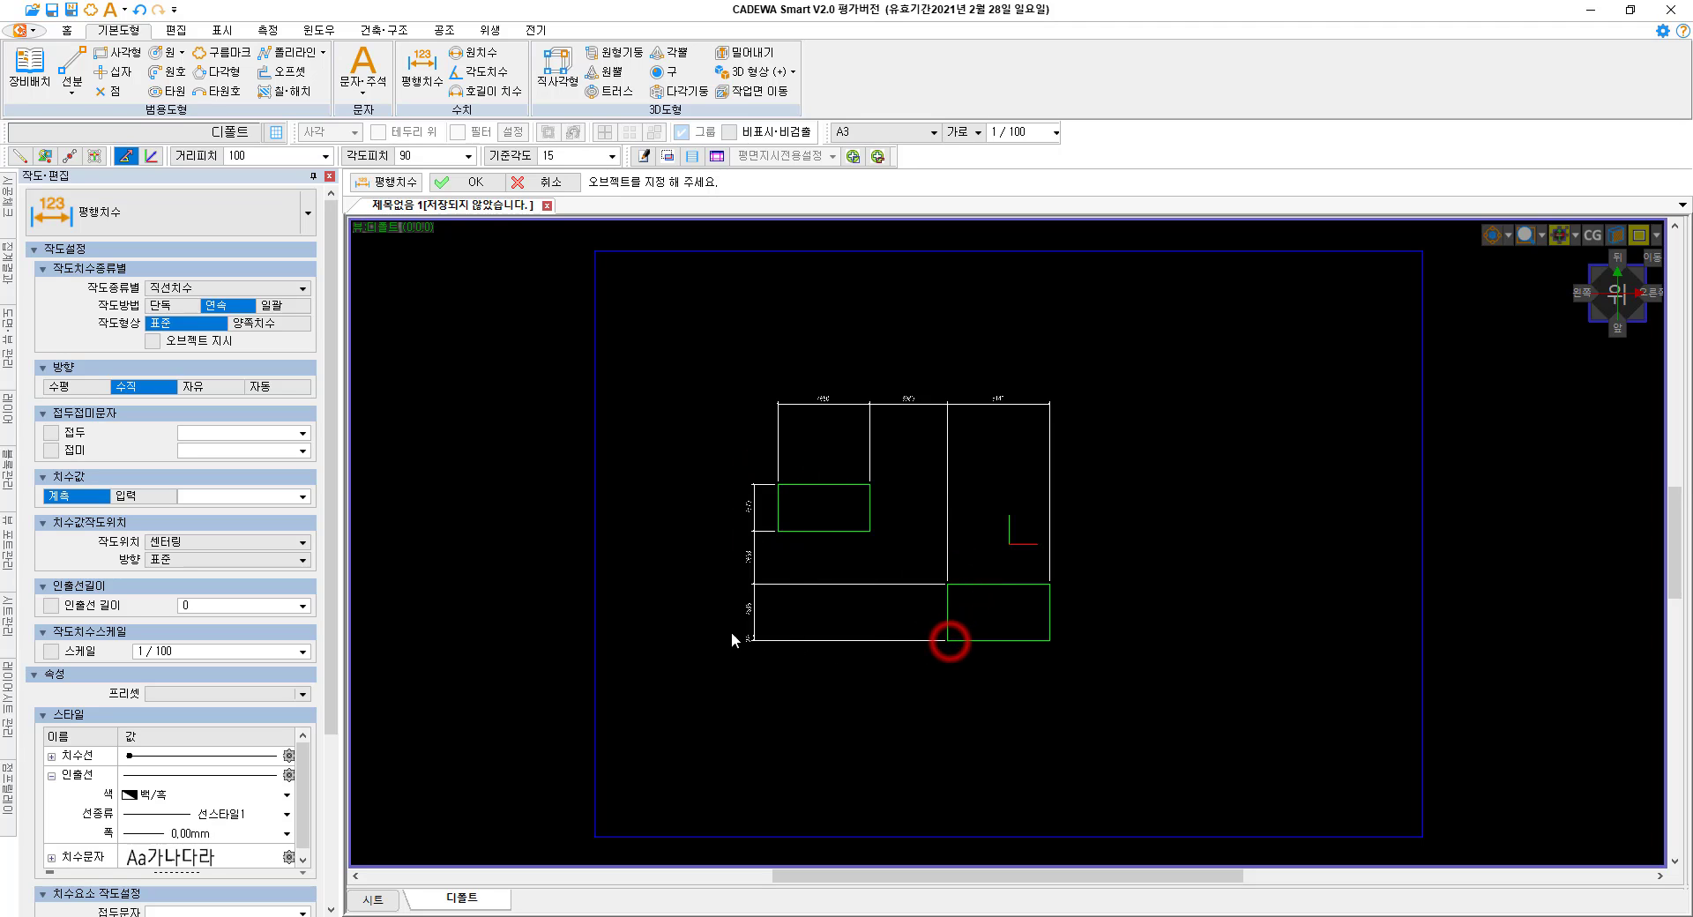
pyautogui.press('Return')
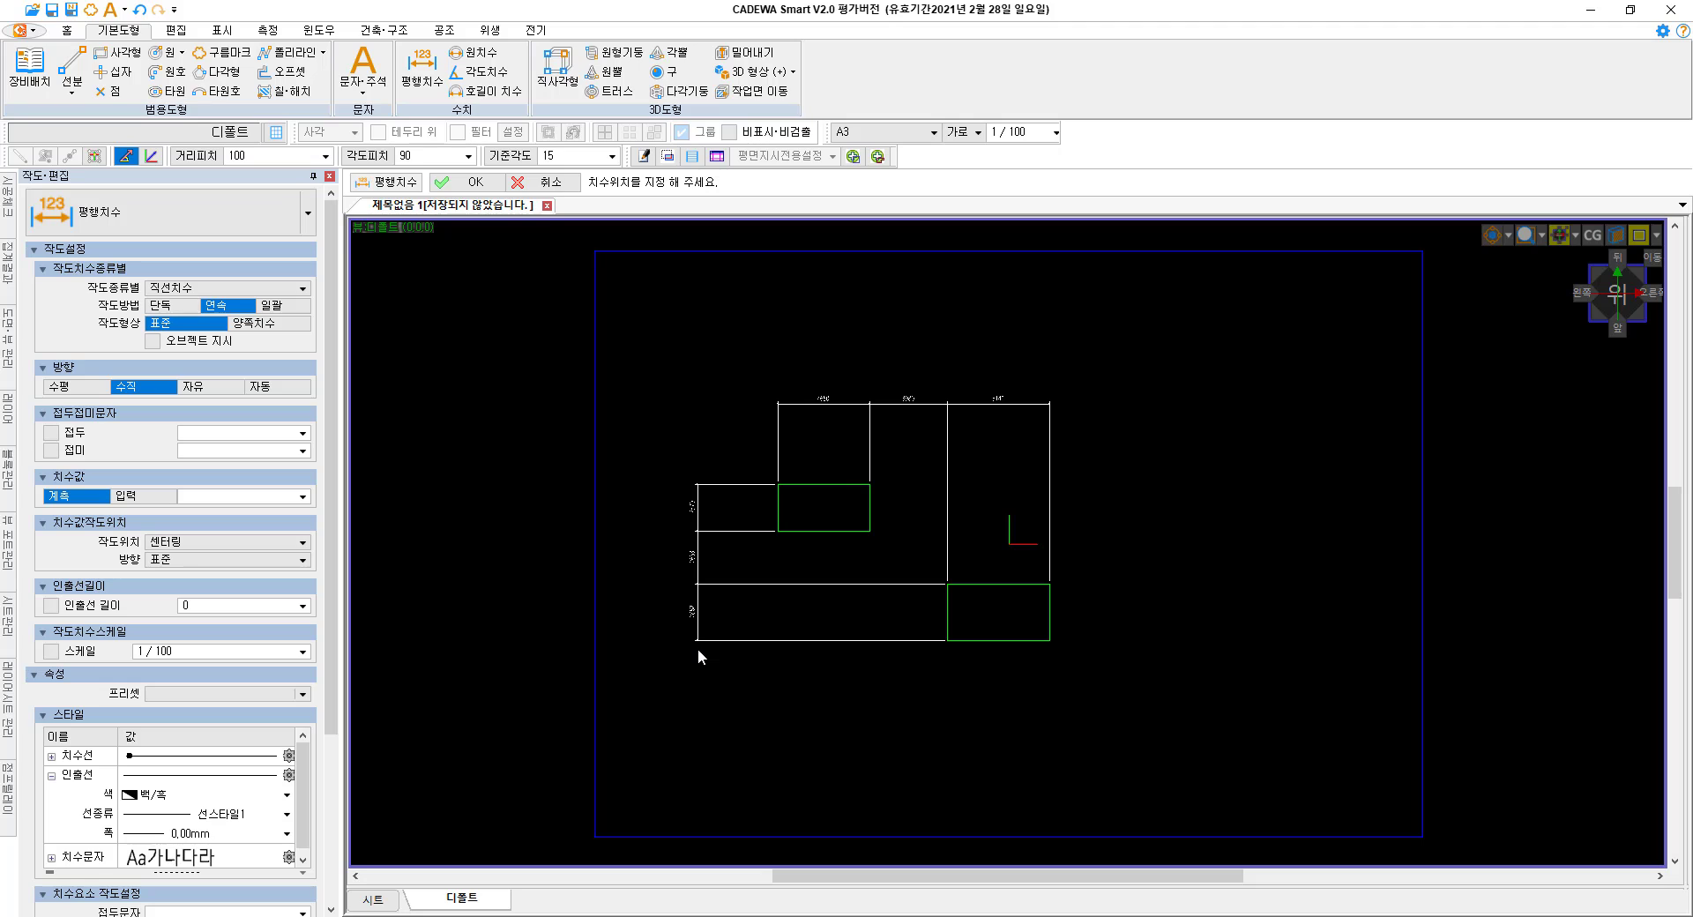
pyautogui.click(696, 648)
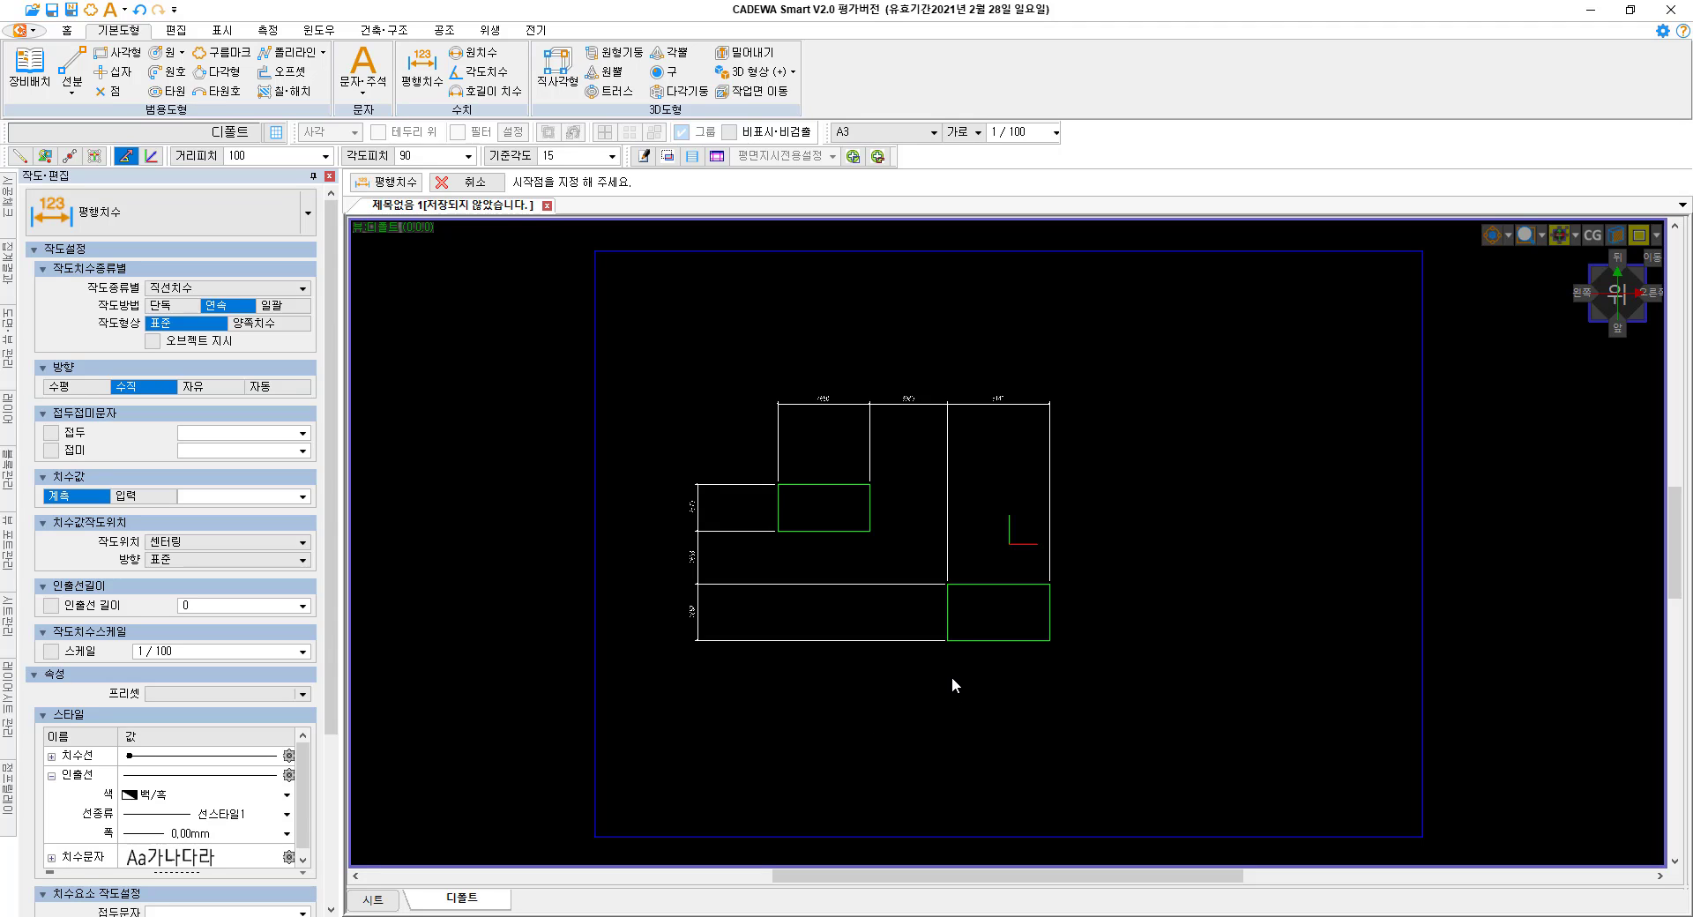
# Draw two connected line segments right of the rectangles: a nearly horizontal base and a line slanting up-left from its right end.
pyautogui.click(72, 66)
pyautogui.click(1130, 632)
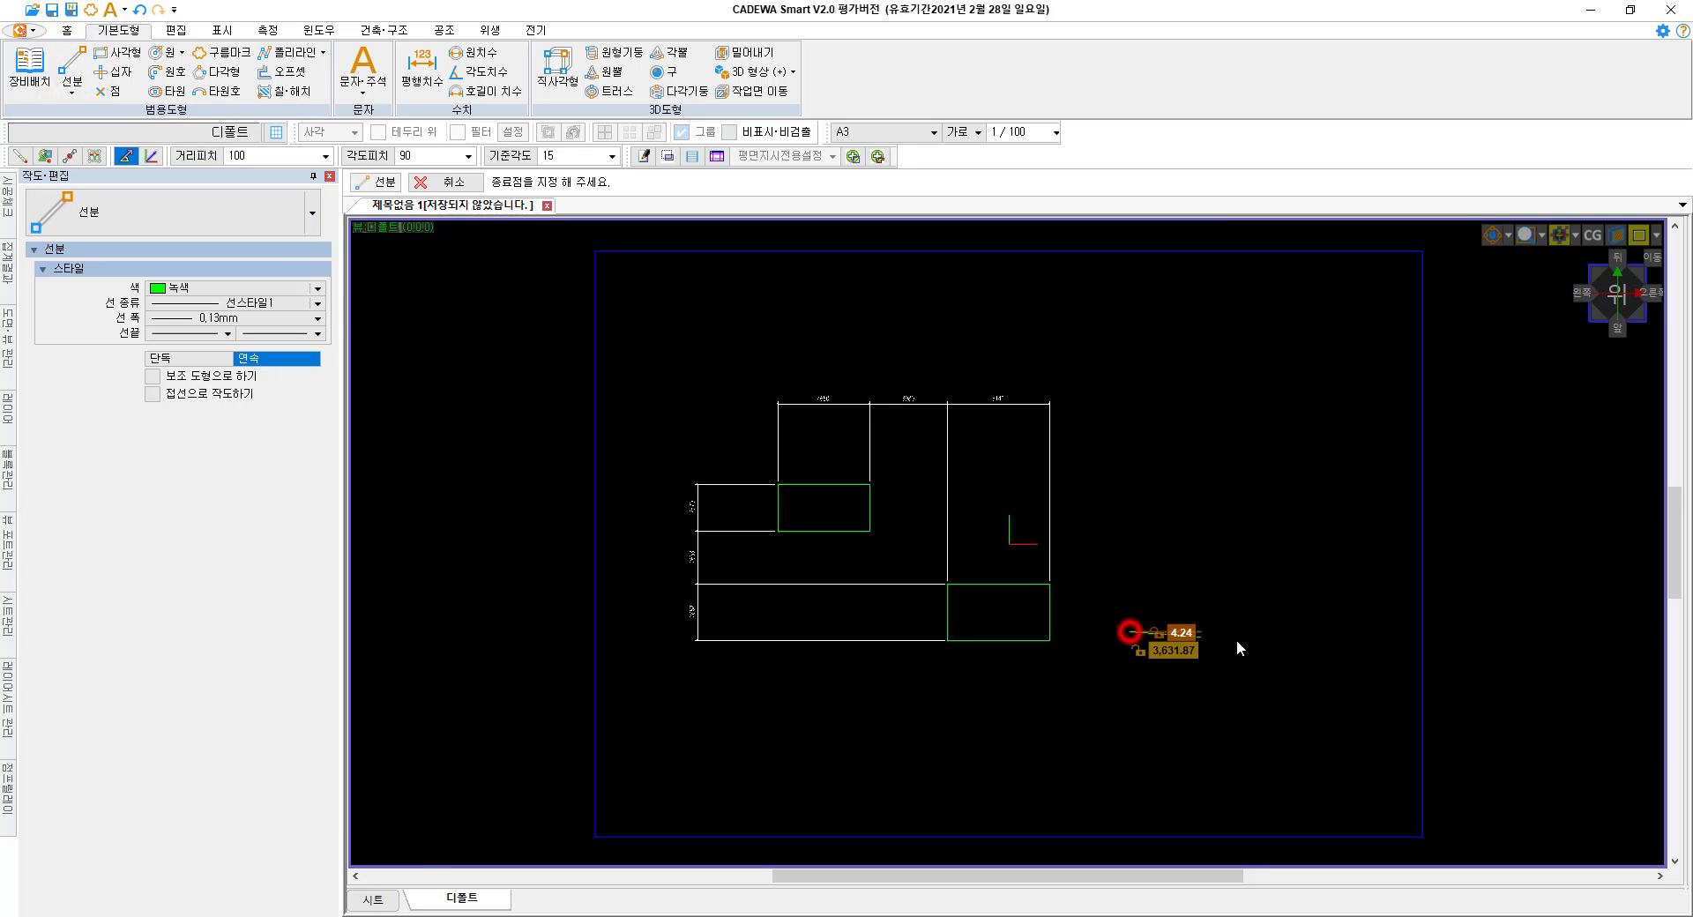
pyautogui.click(1301, 629)
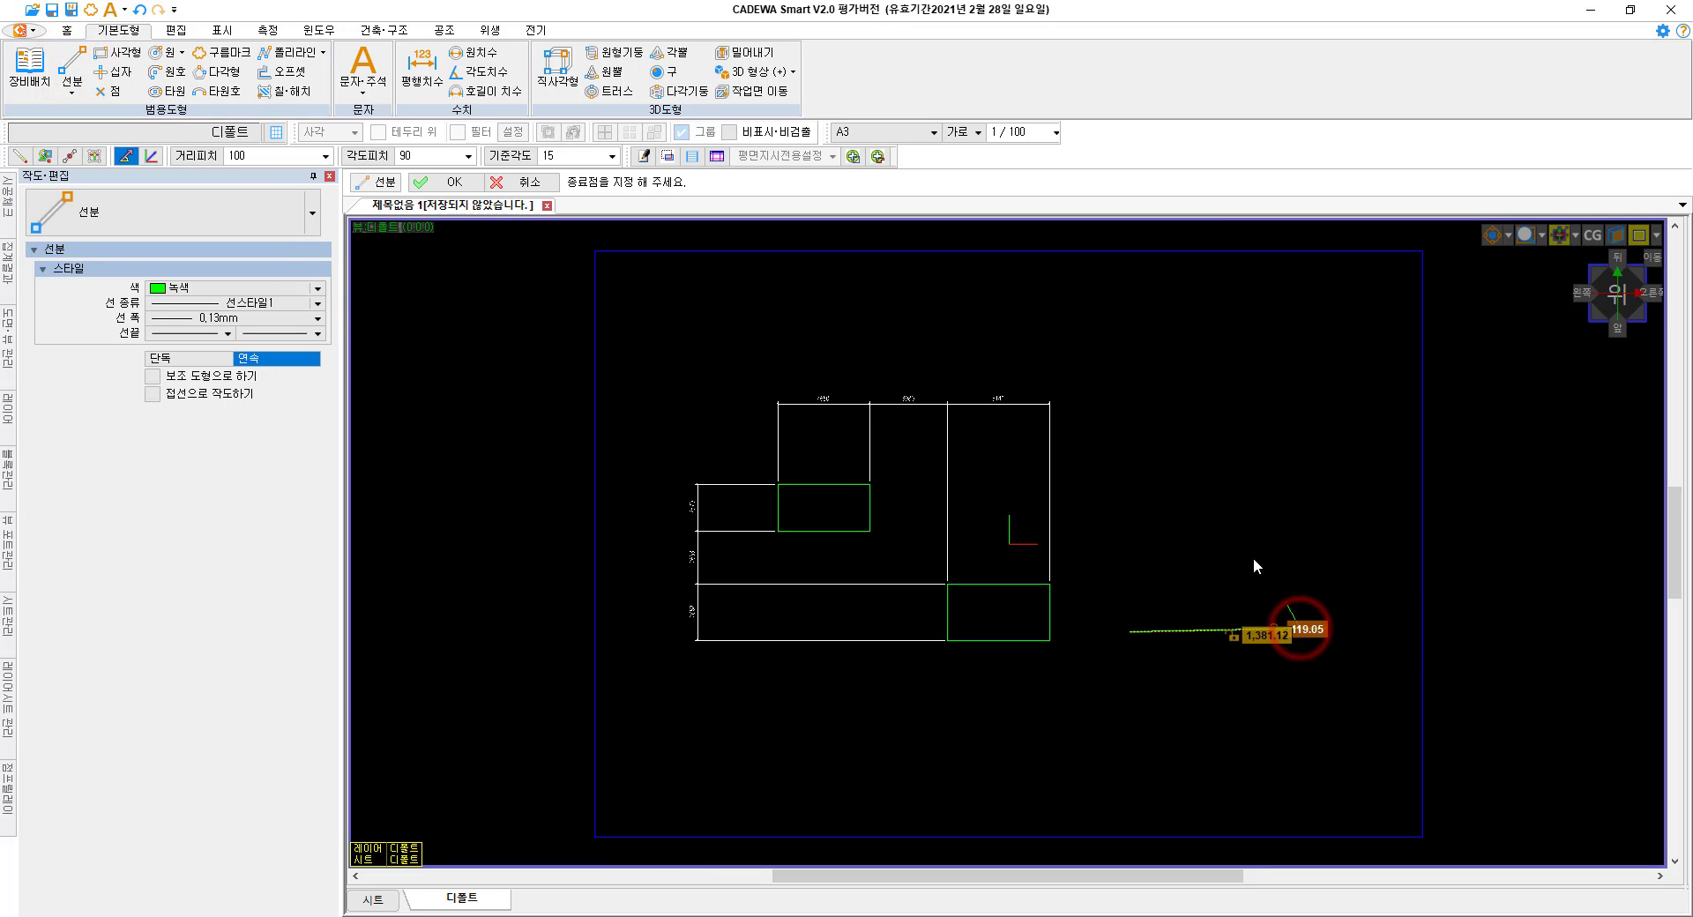
pyautogui.click(1172, 516)
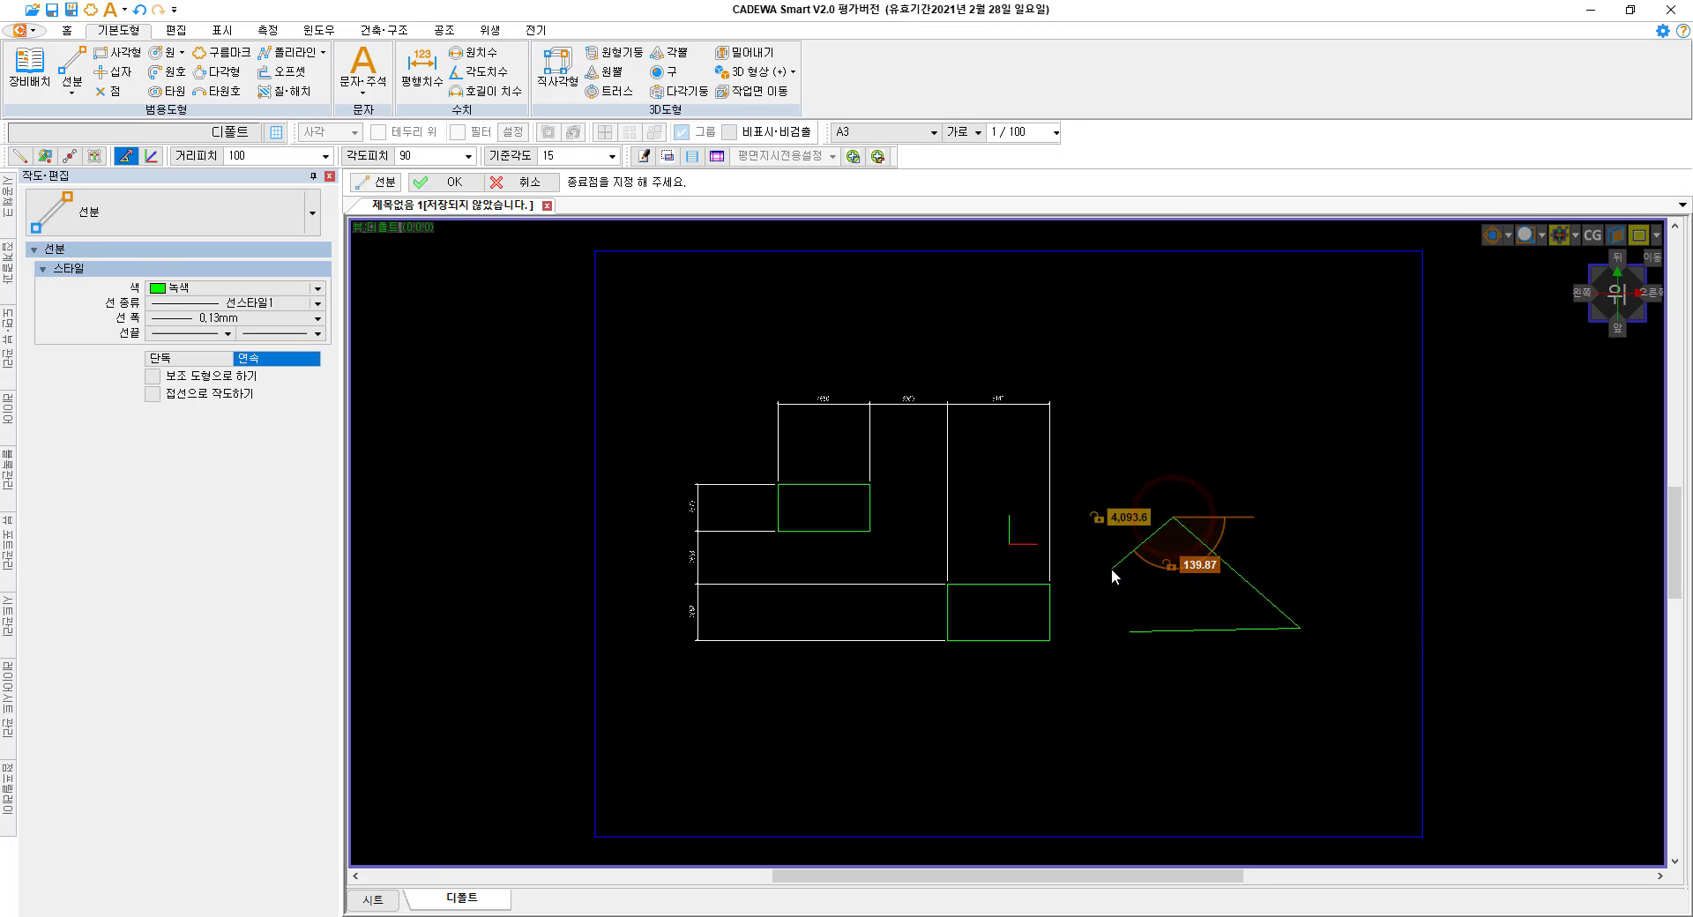
pyautogui.press('Escape')
pyautogui.press('Escape')
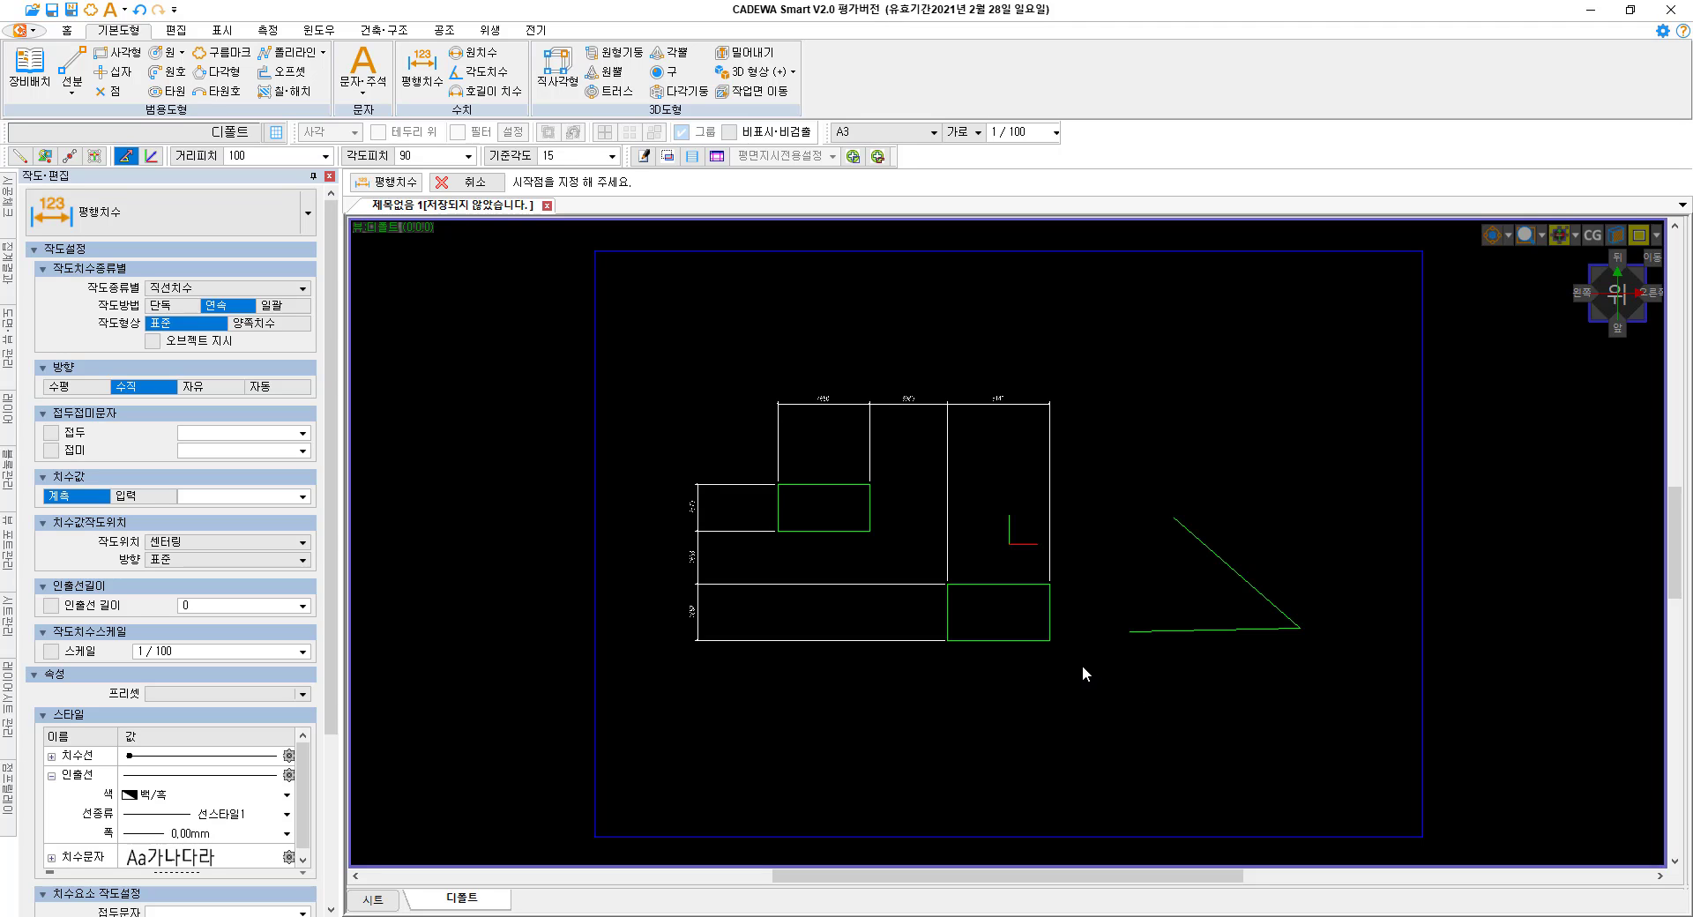
pyautogui.click(481, 75)
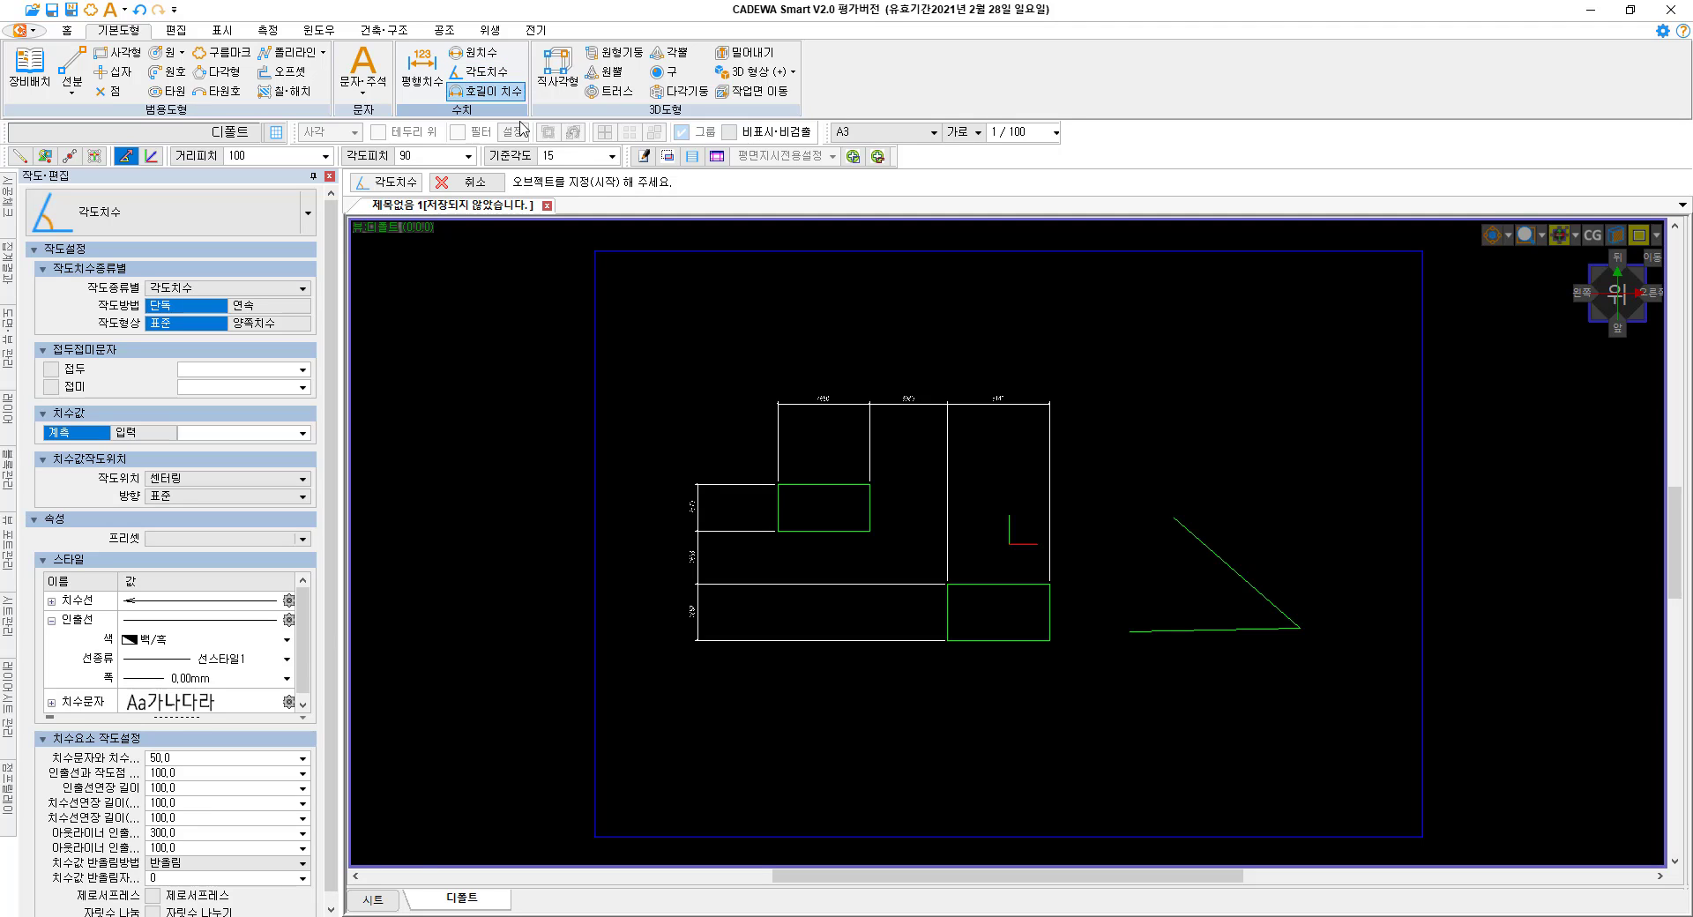
pyautogui.click(1197, 630)
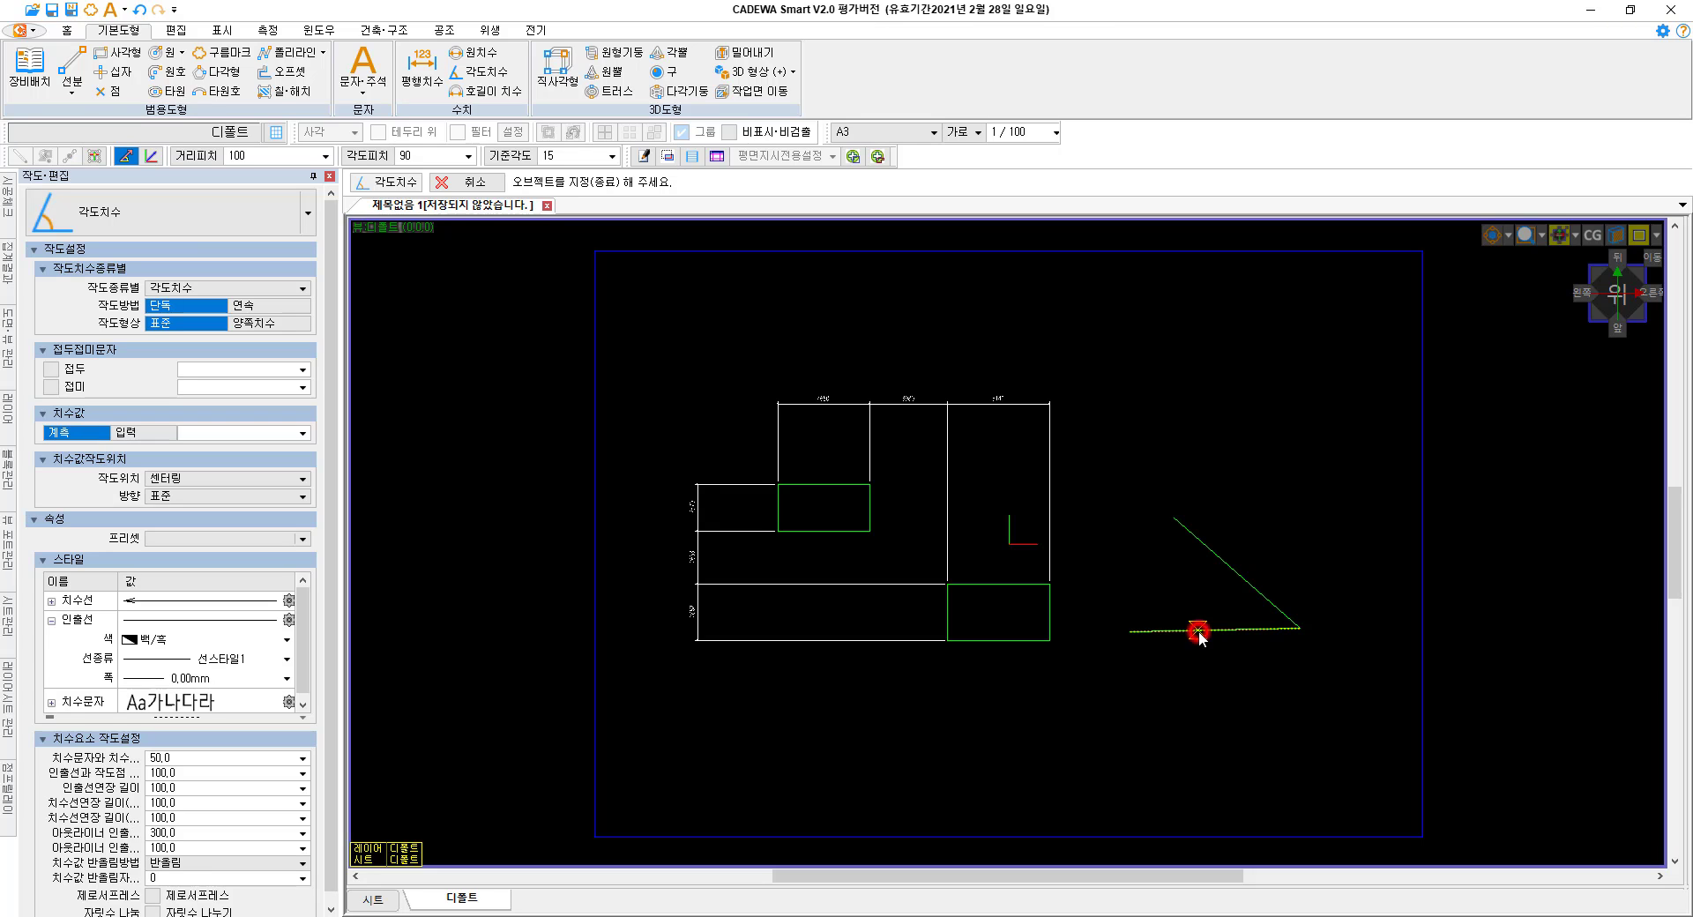
pyautogui.click(1214, 559)
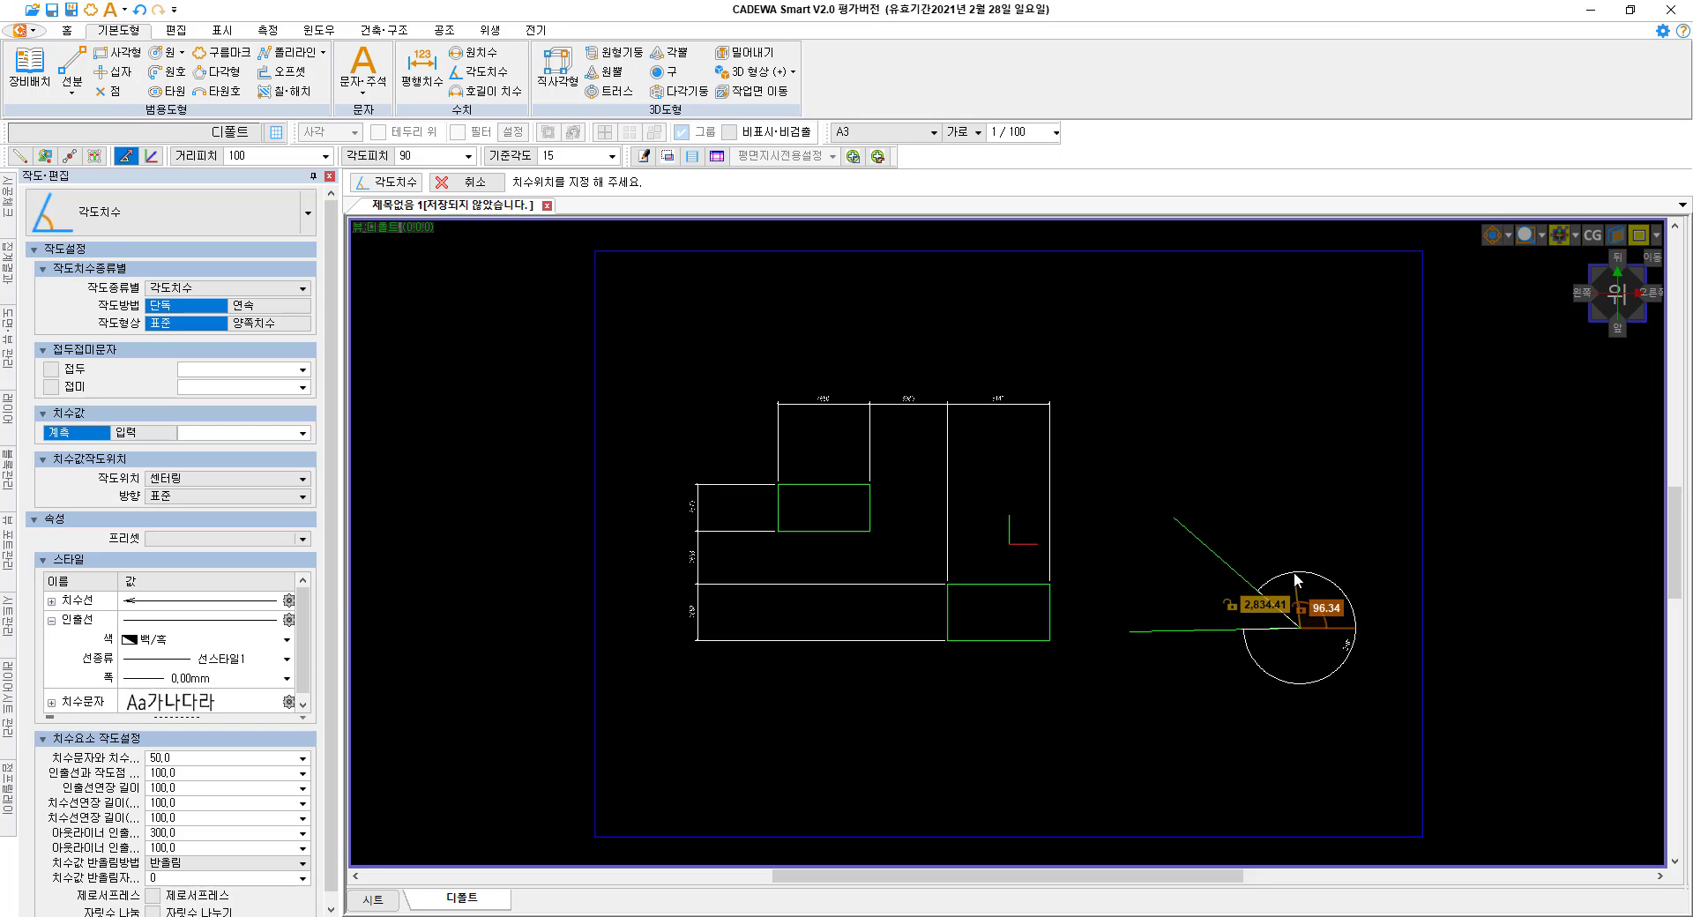
pyautogui.press('Escape')
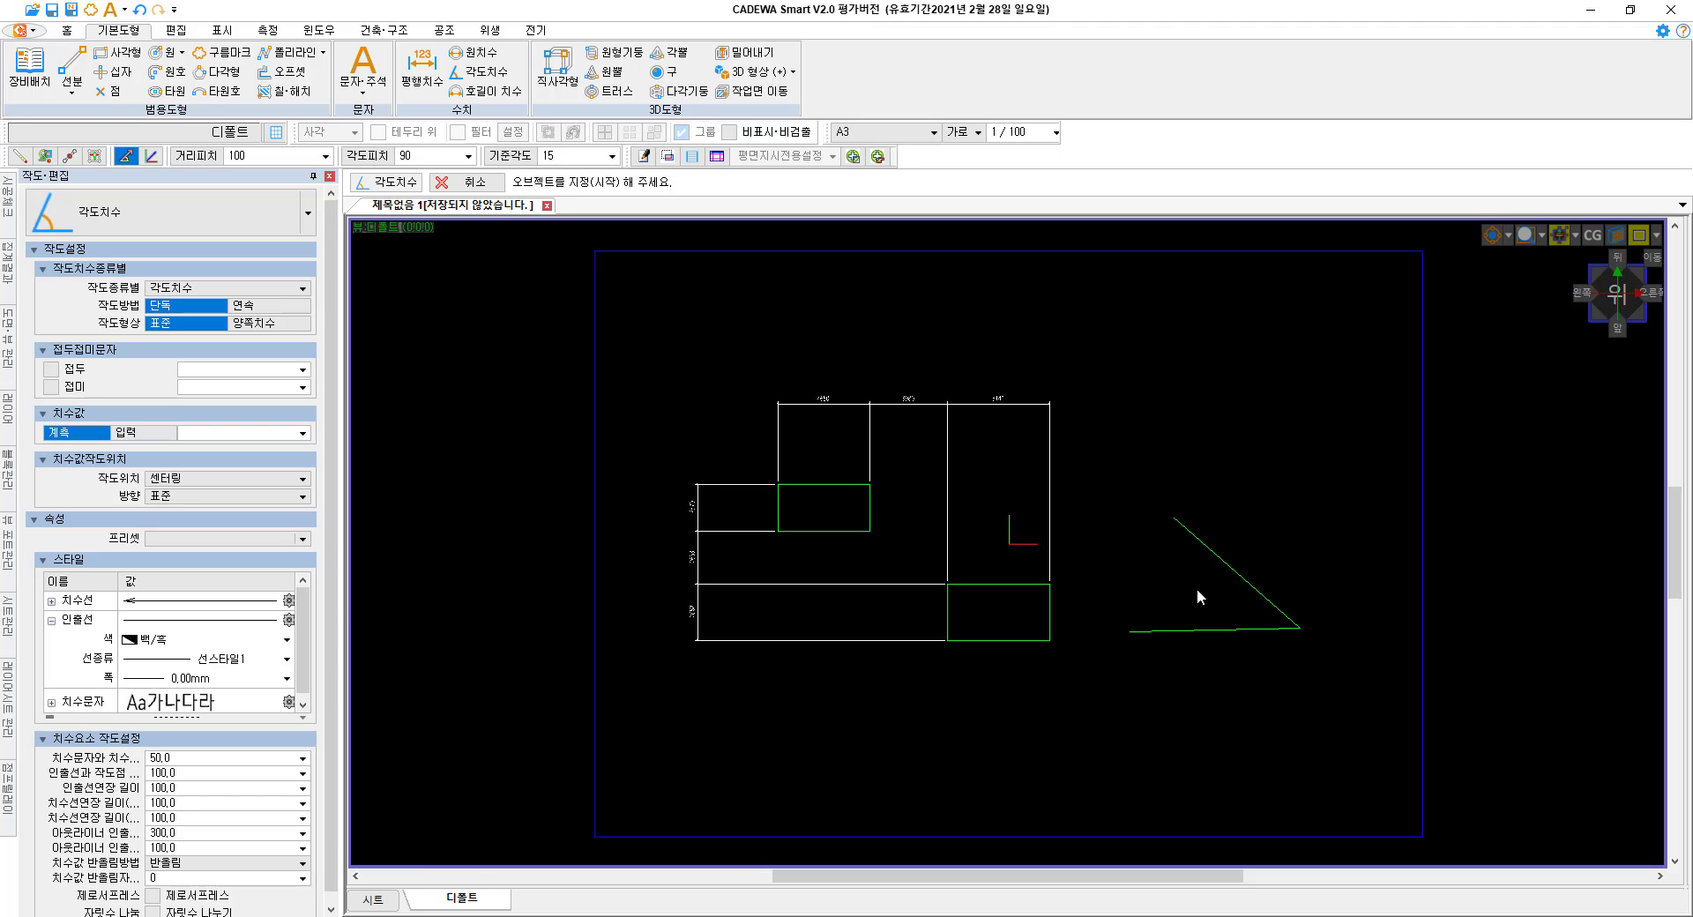
# Add an angle dimension (각도치수) between the slanted line and the base line, placing its arc inside their acute angle.
pyautogui.click(484, 71)
pyautogui.click(1213, 556)
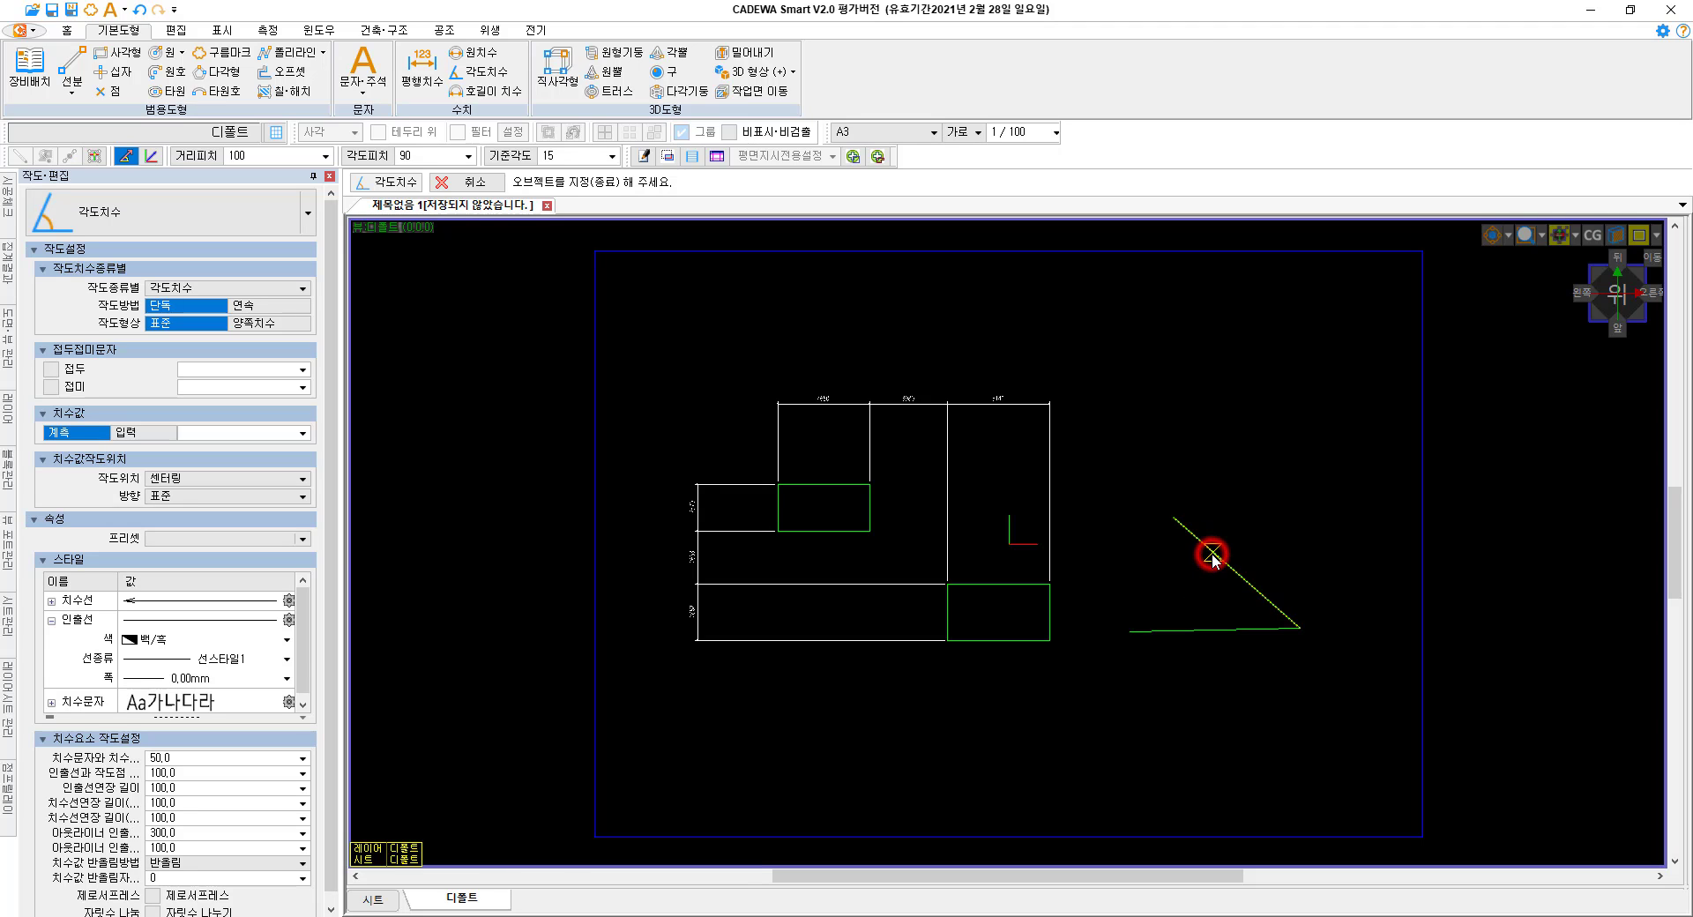
pyautogui.click(1168, 631)
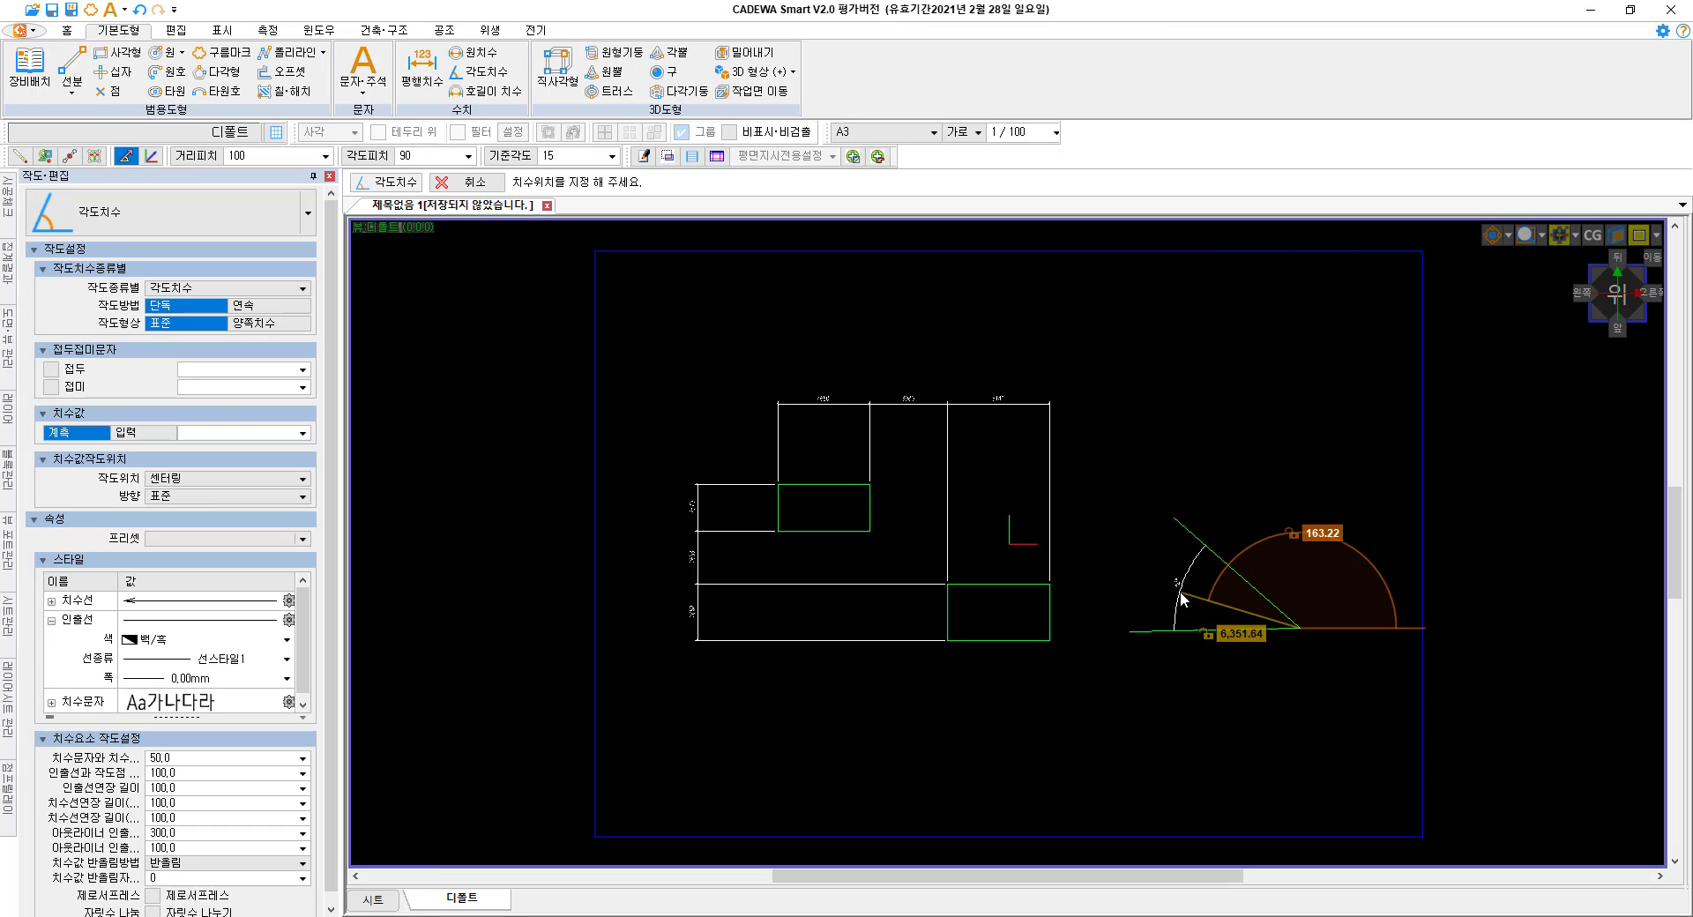
pyautogui.scroll(5, 1173, 604)
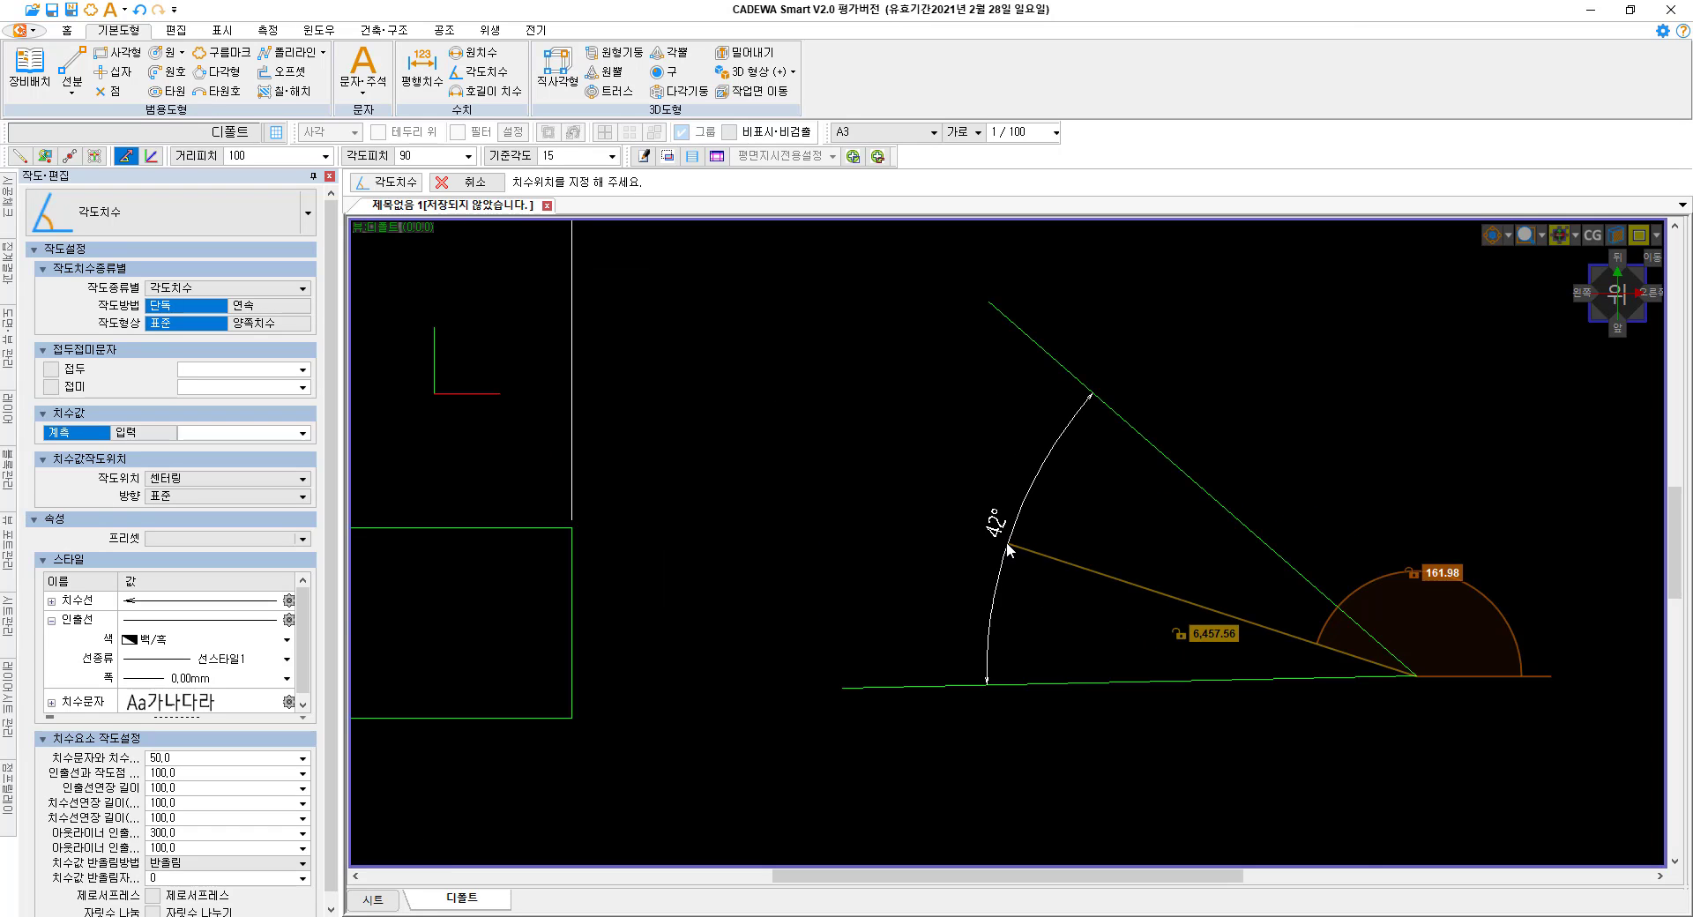
pyautogui.click(1012, 550)
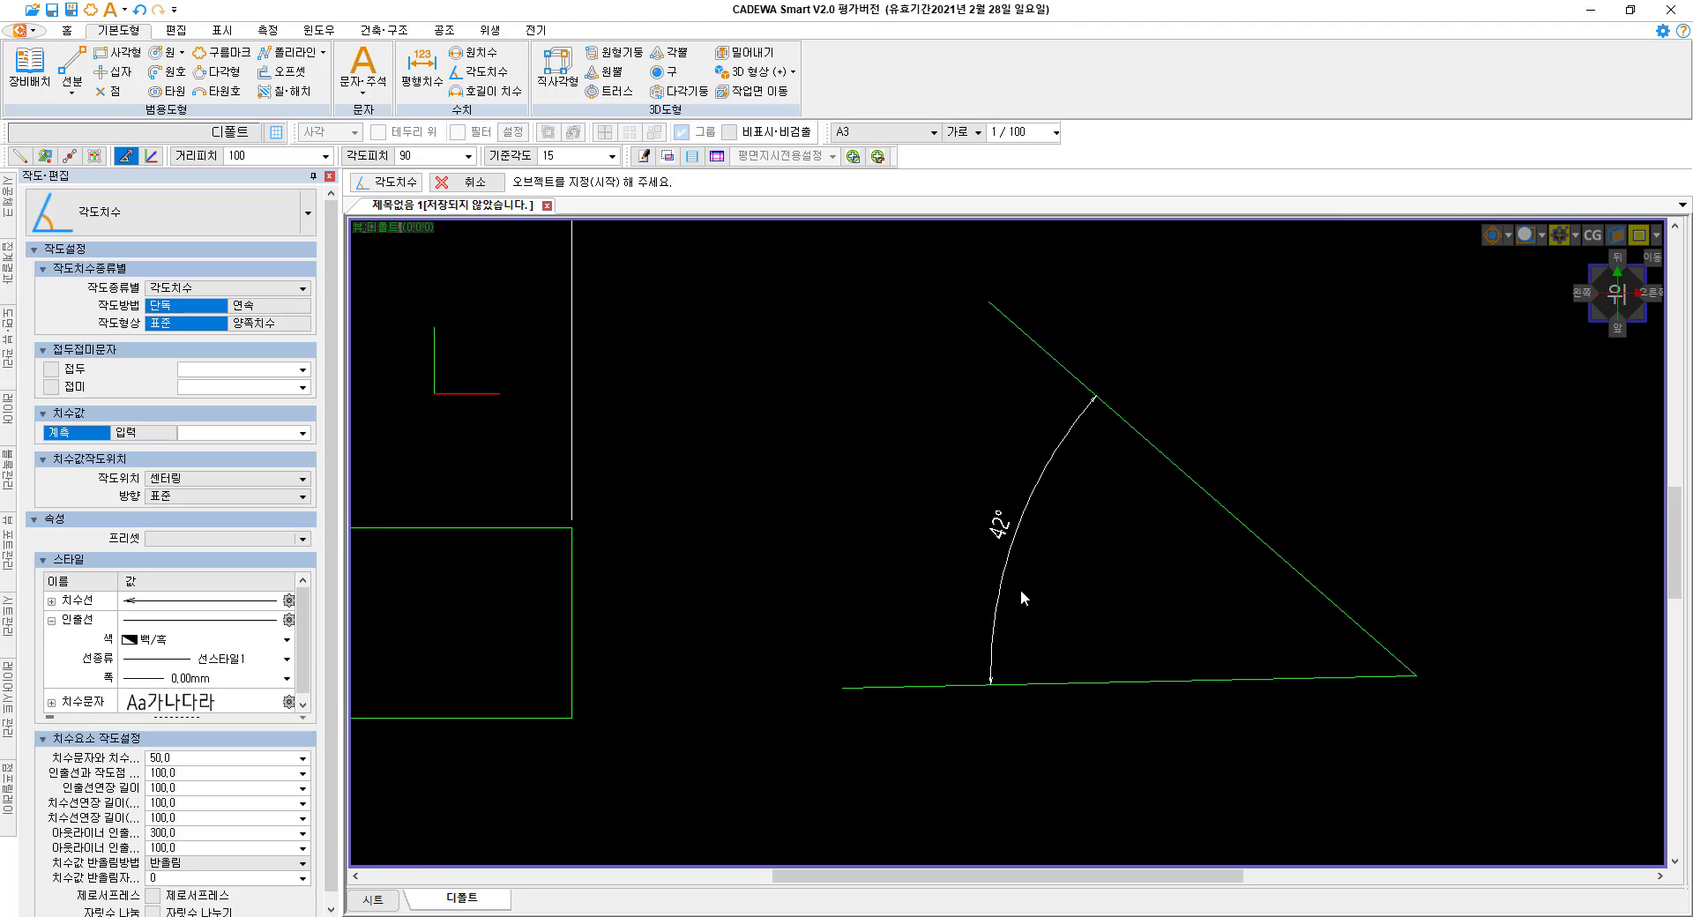
# Draw a left-bulging arc above the angled lines with a radius of about 4,346, start angle 114 and central angle 151.
pyautogui.scroll(-3, 1020, 589)
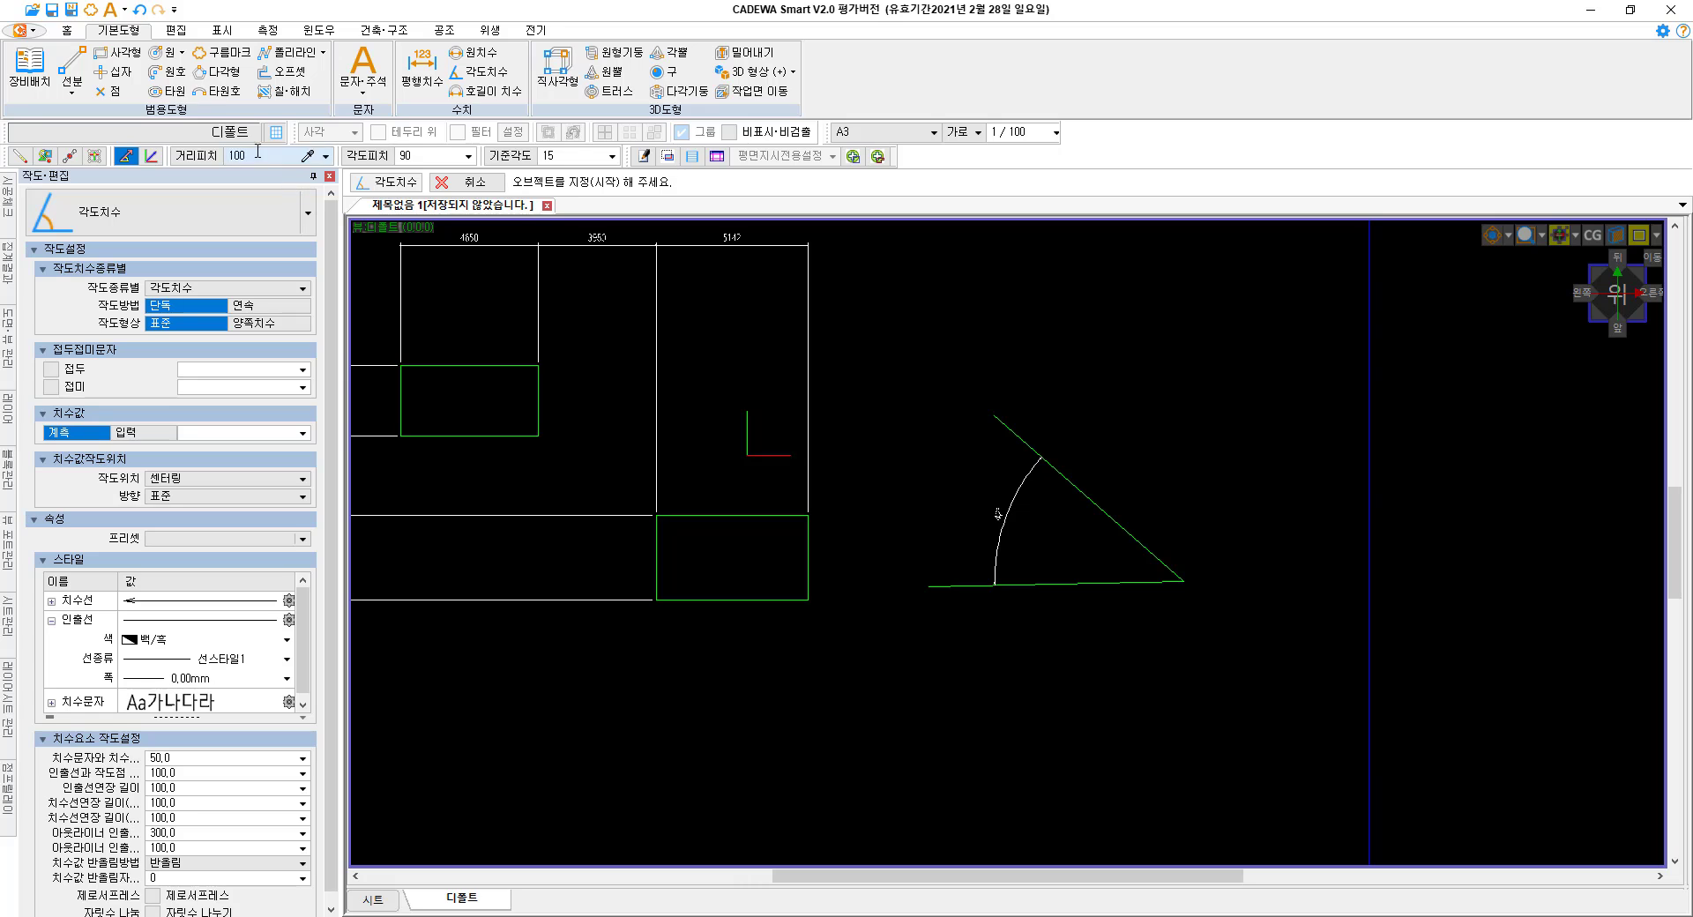
pyautogui.click(169, 71)
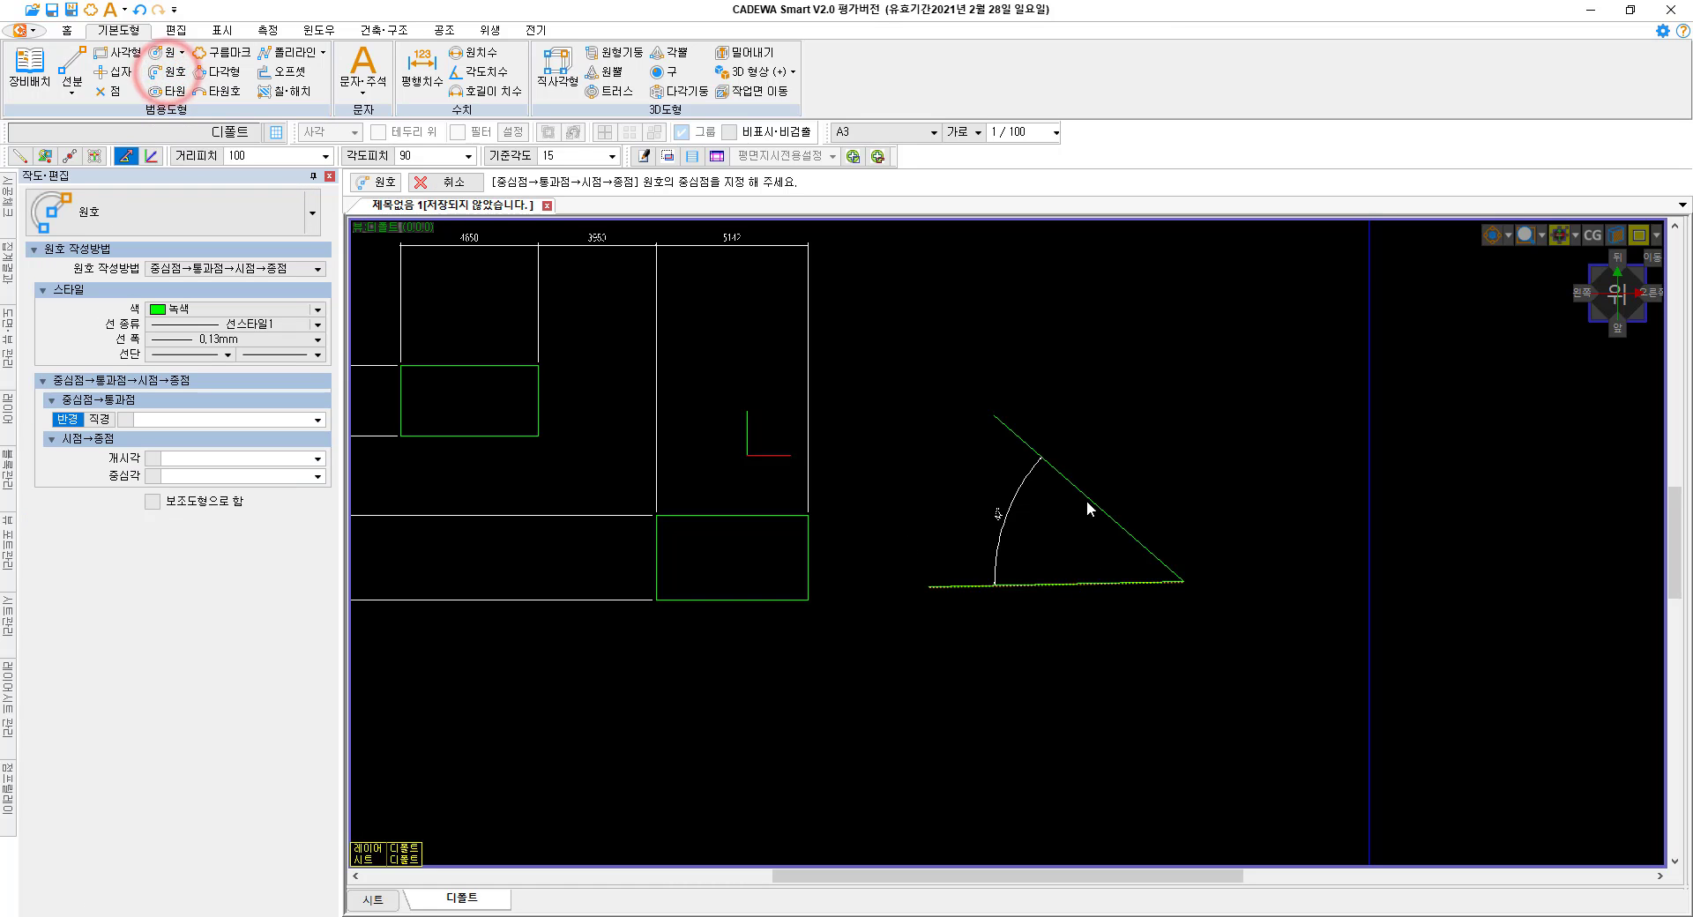
pyautogui.click(945, 342)
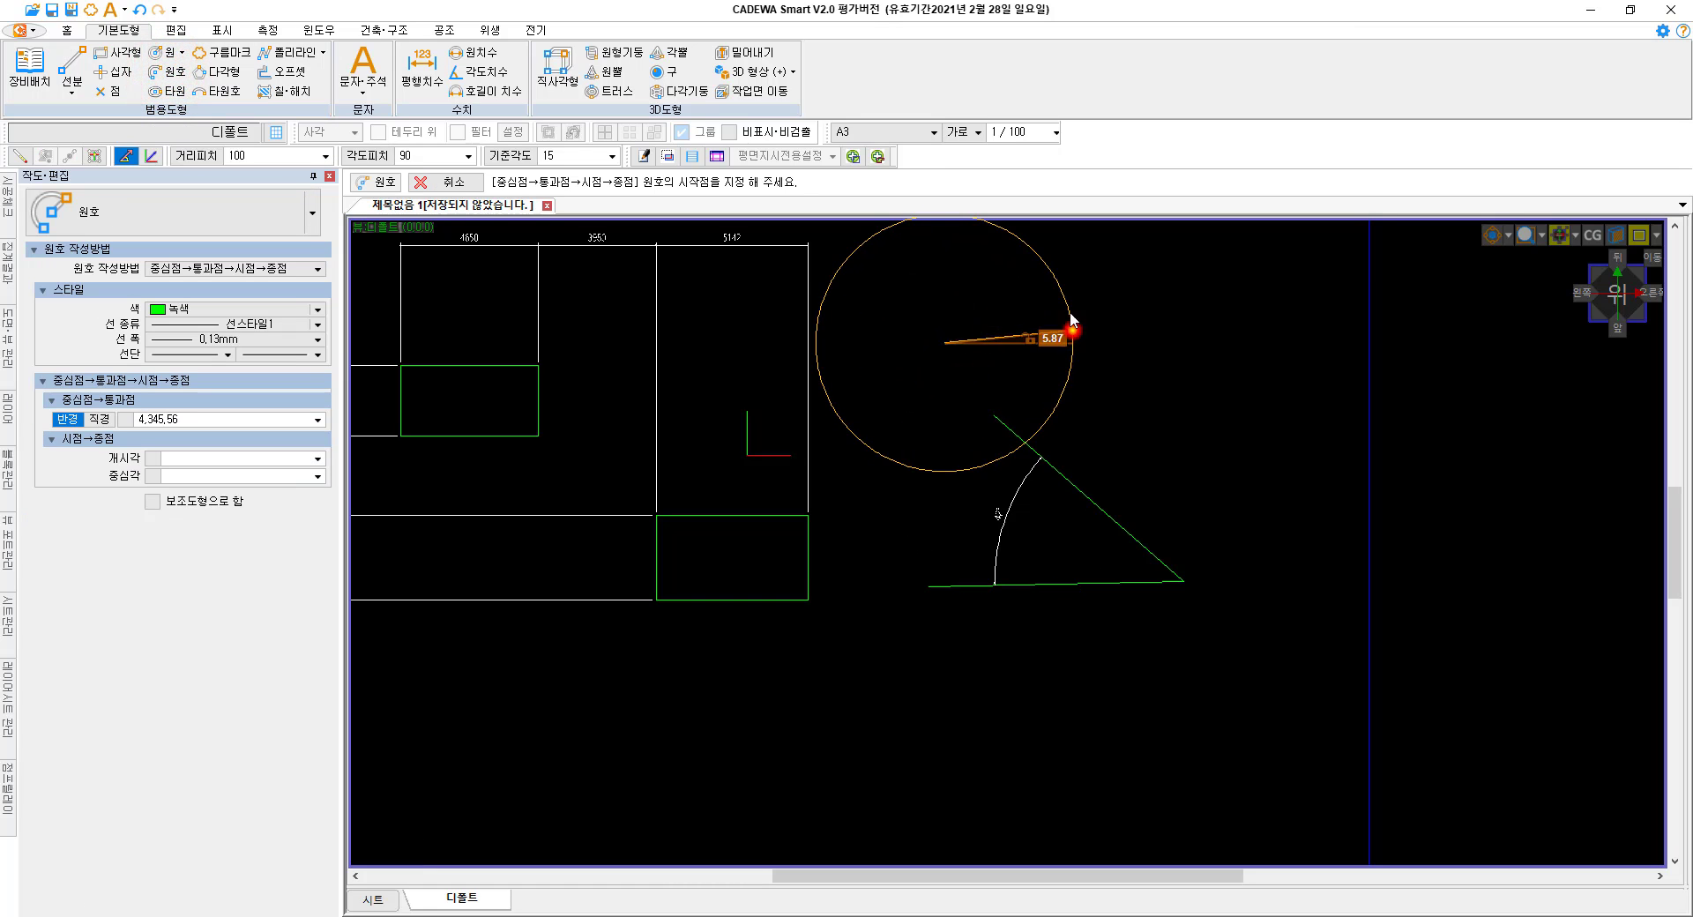
pyautogui.click(901, 248)
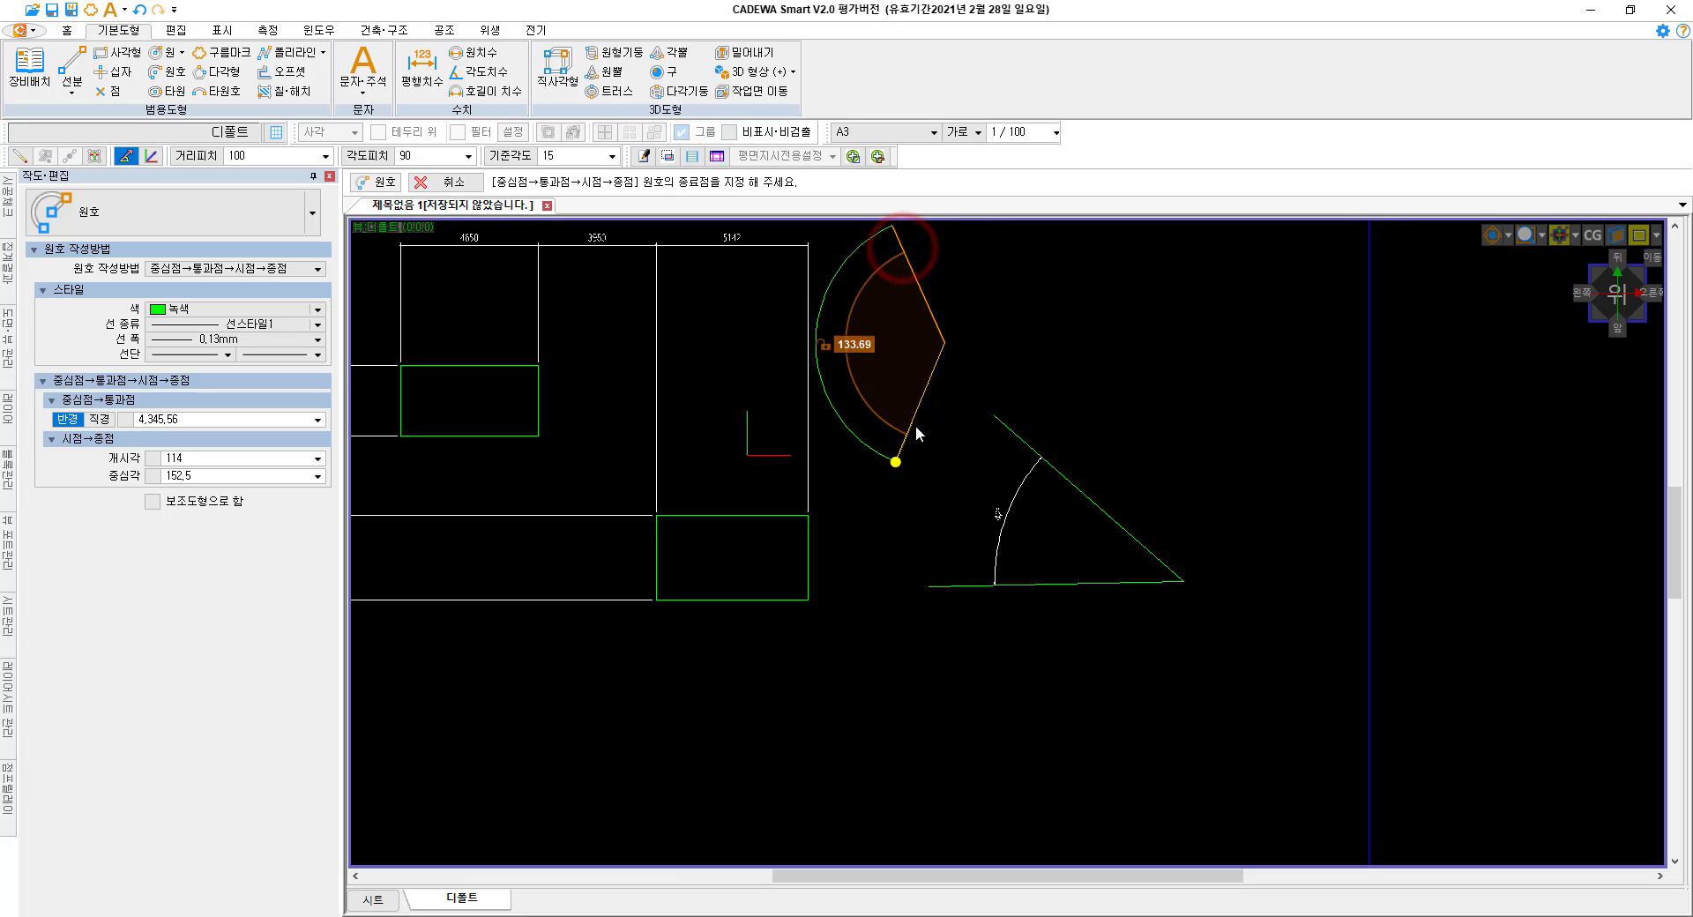
pyautogui.click(931, 469)
# Add a fan-shaped (부채꼴형) arc length dimension from the arc's upper end to its lower end, placed outside the arc.
pyautogui.moveTo(982, 603); pyautogui.dragTo(1035, 734, button='middle')
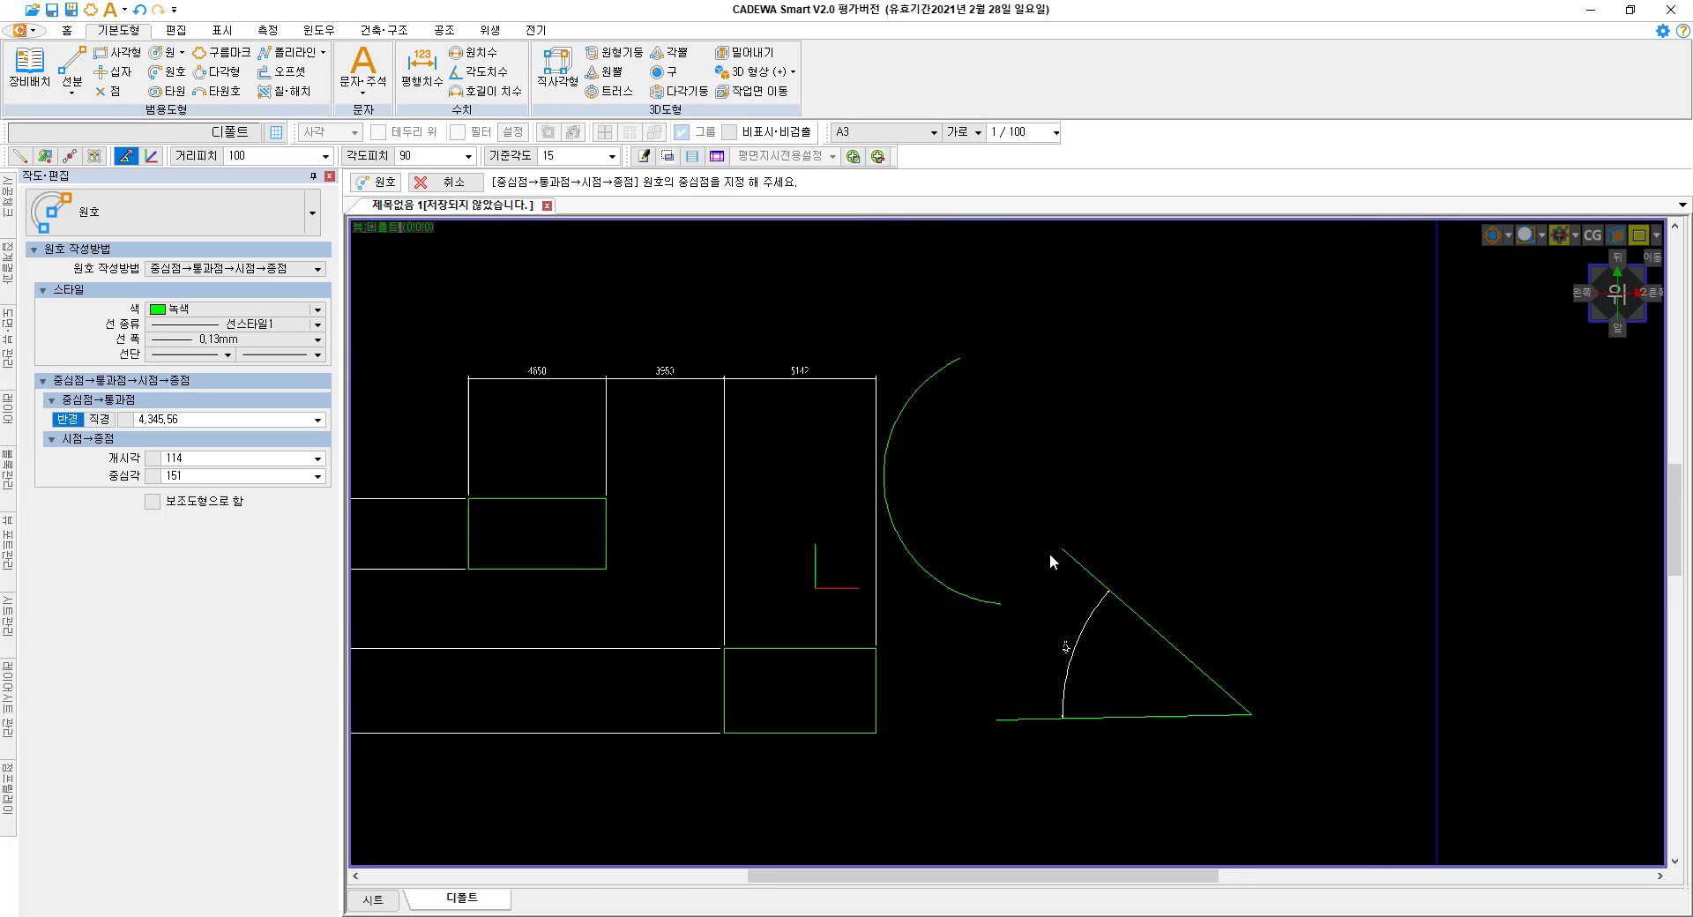
pyautogui.click(487, 92)
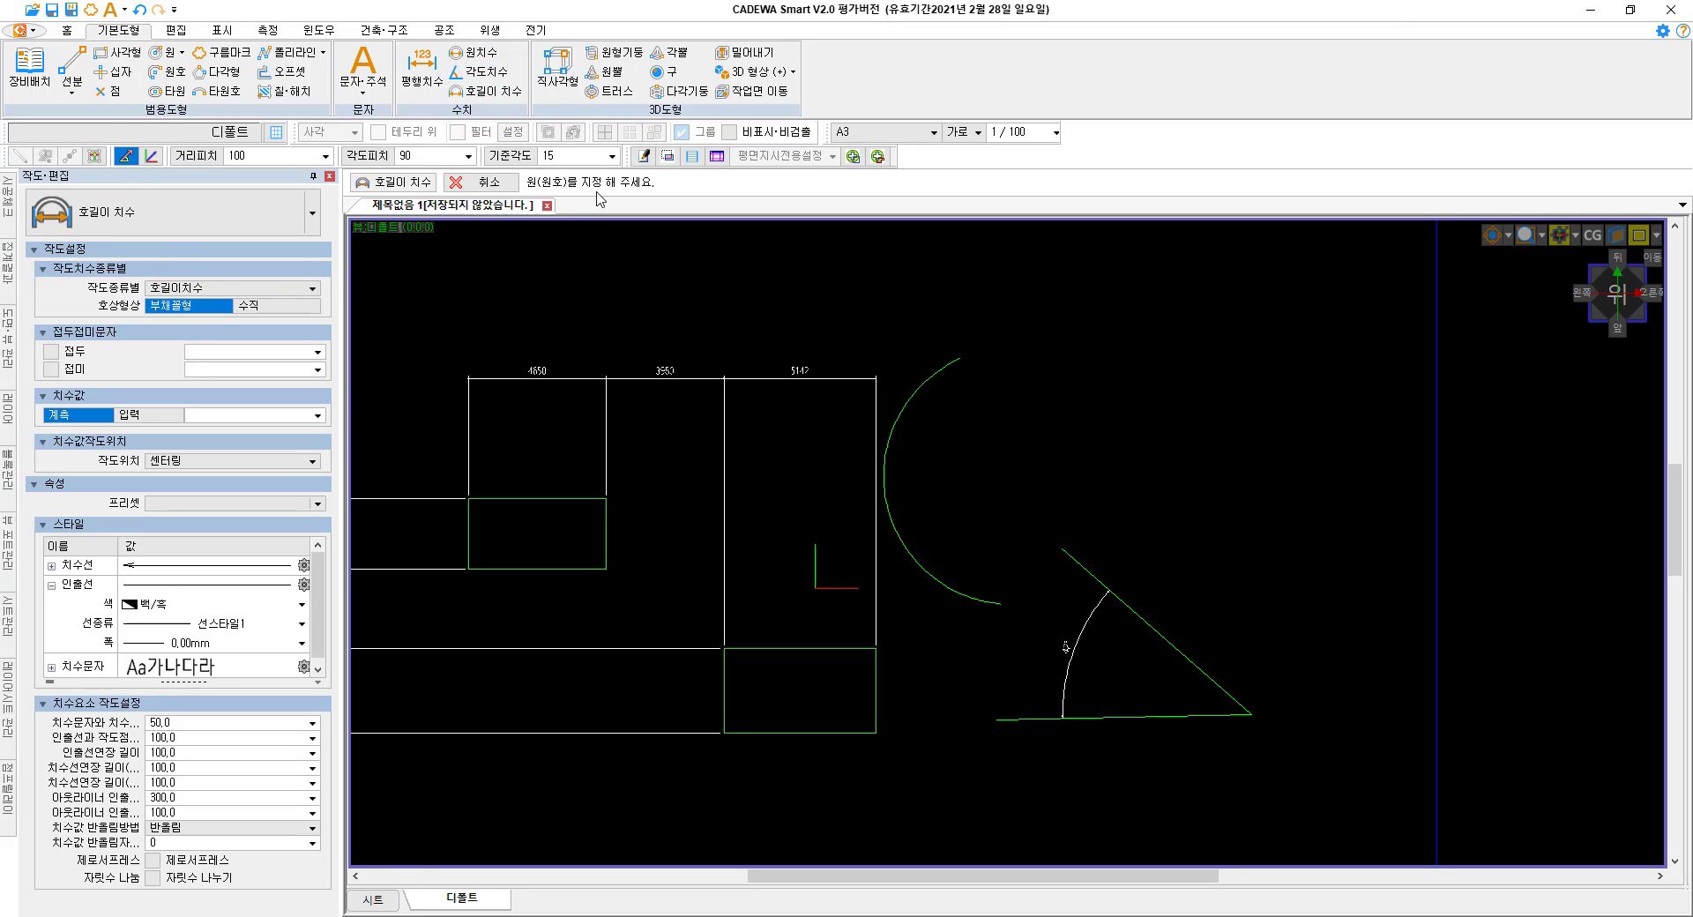
pyautogui.click(959, 358)
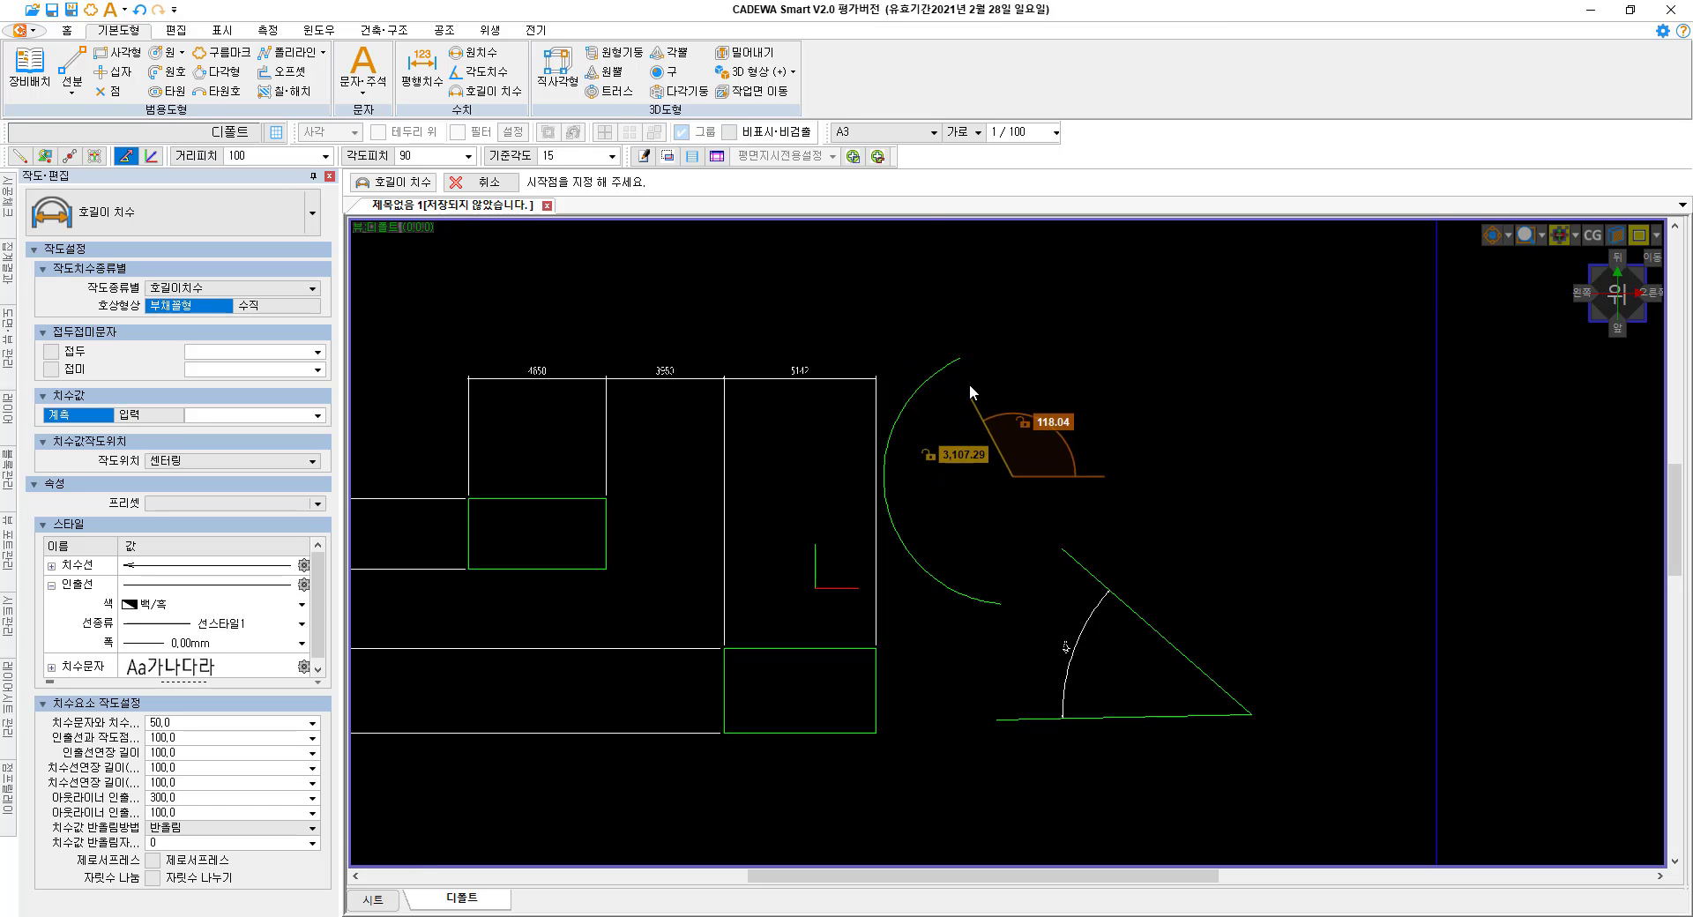
pyautogui.click(961, 357)
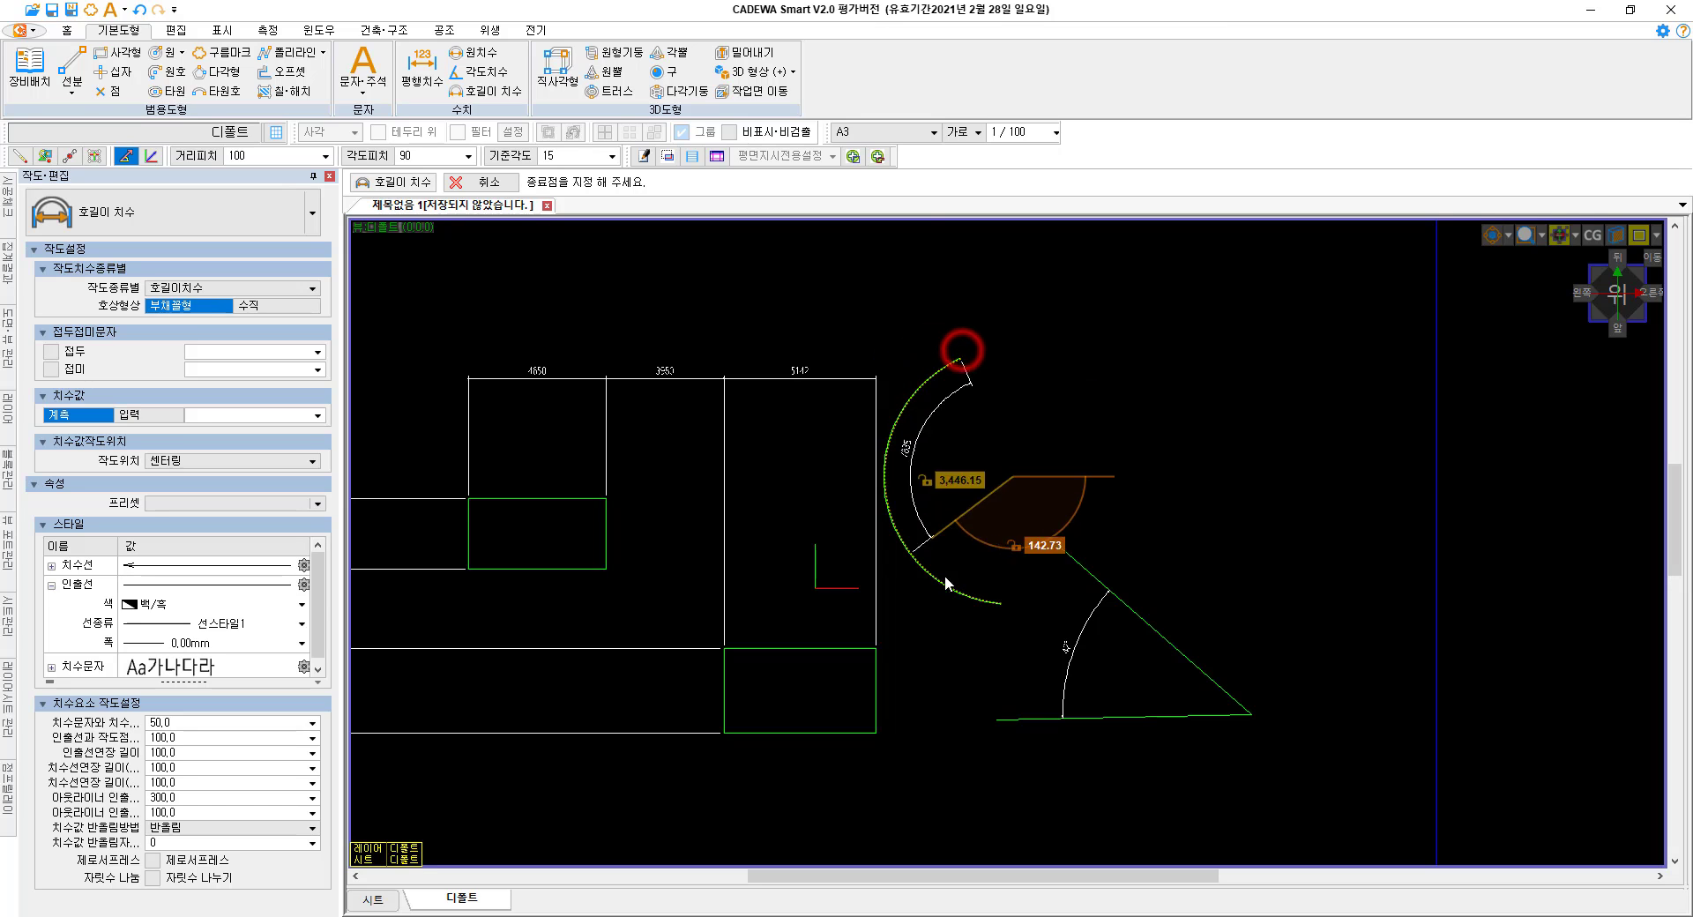
pyautogui.click(1000, 606)
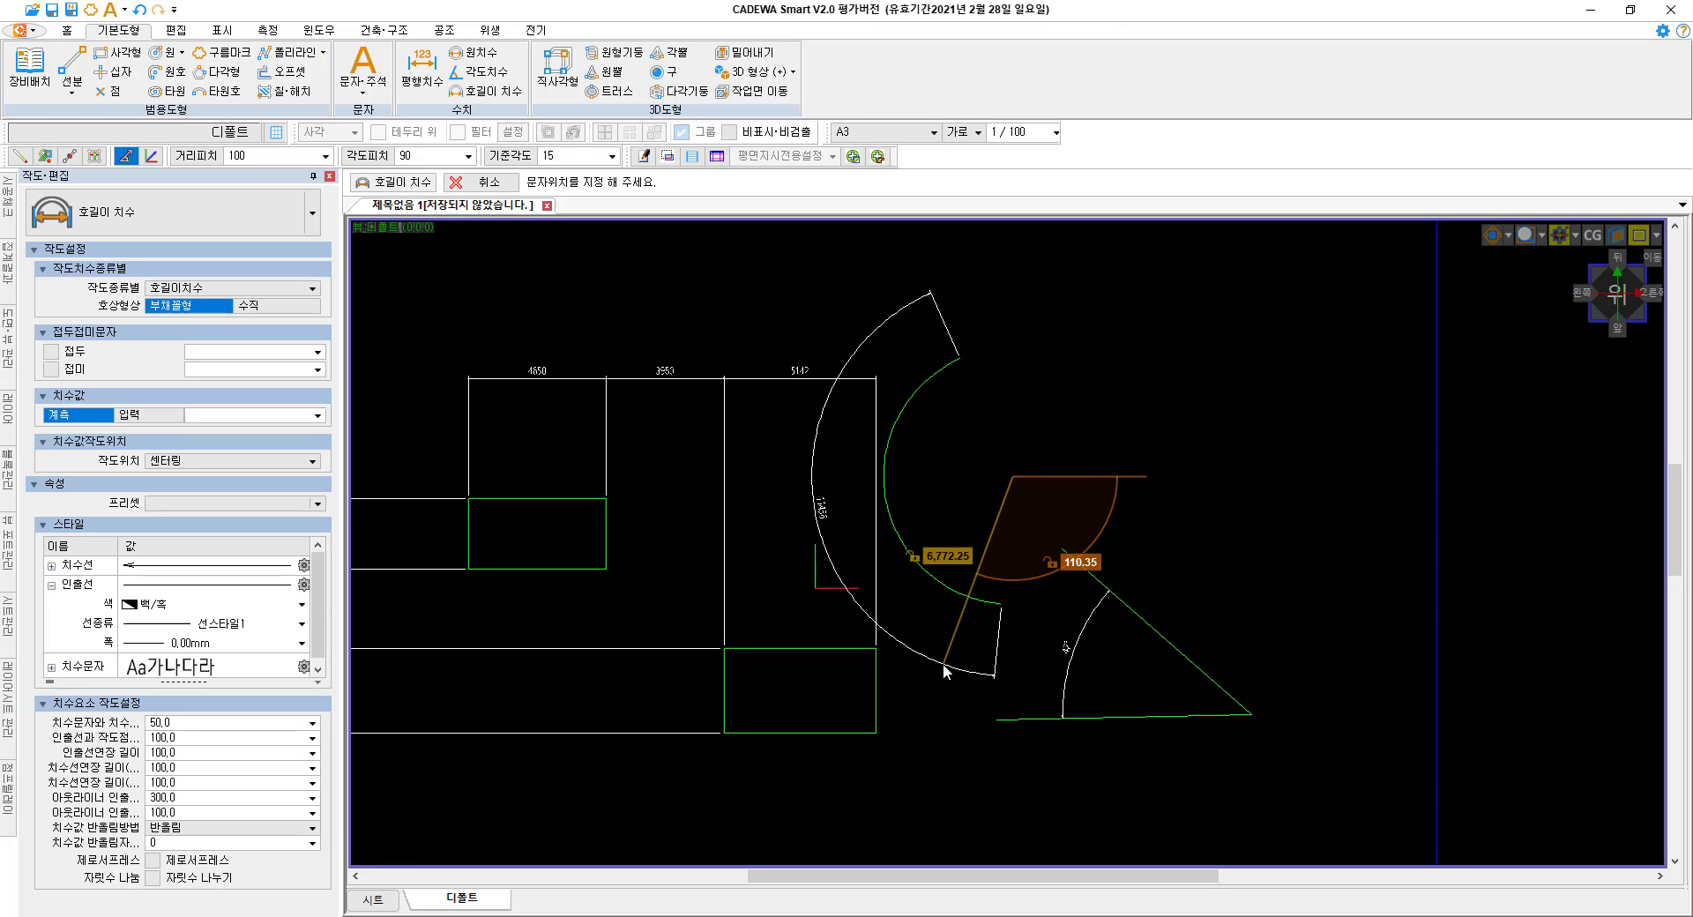
pyautogui.click(944, 663)
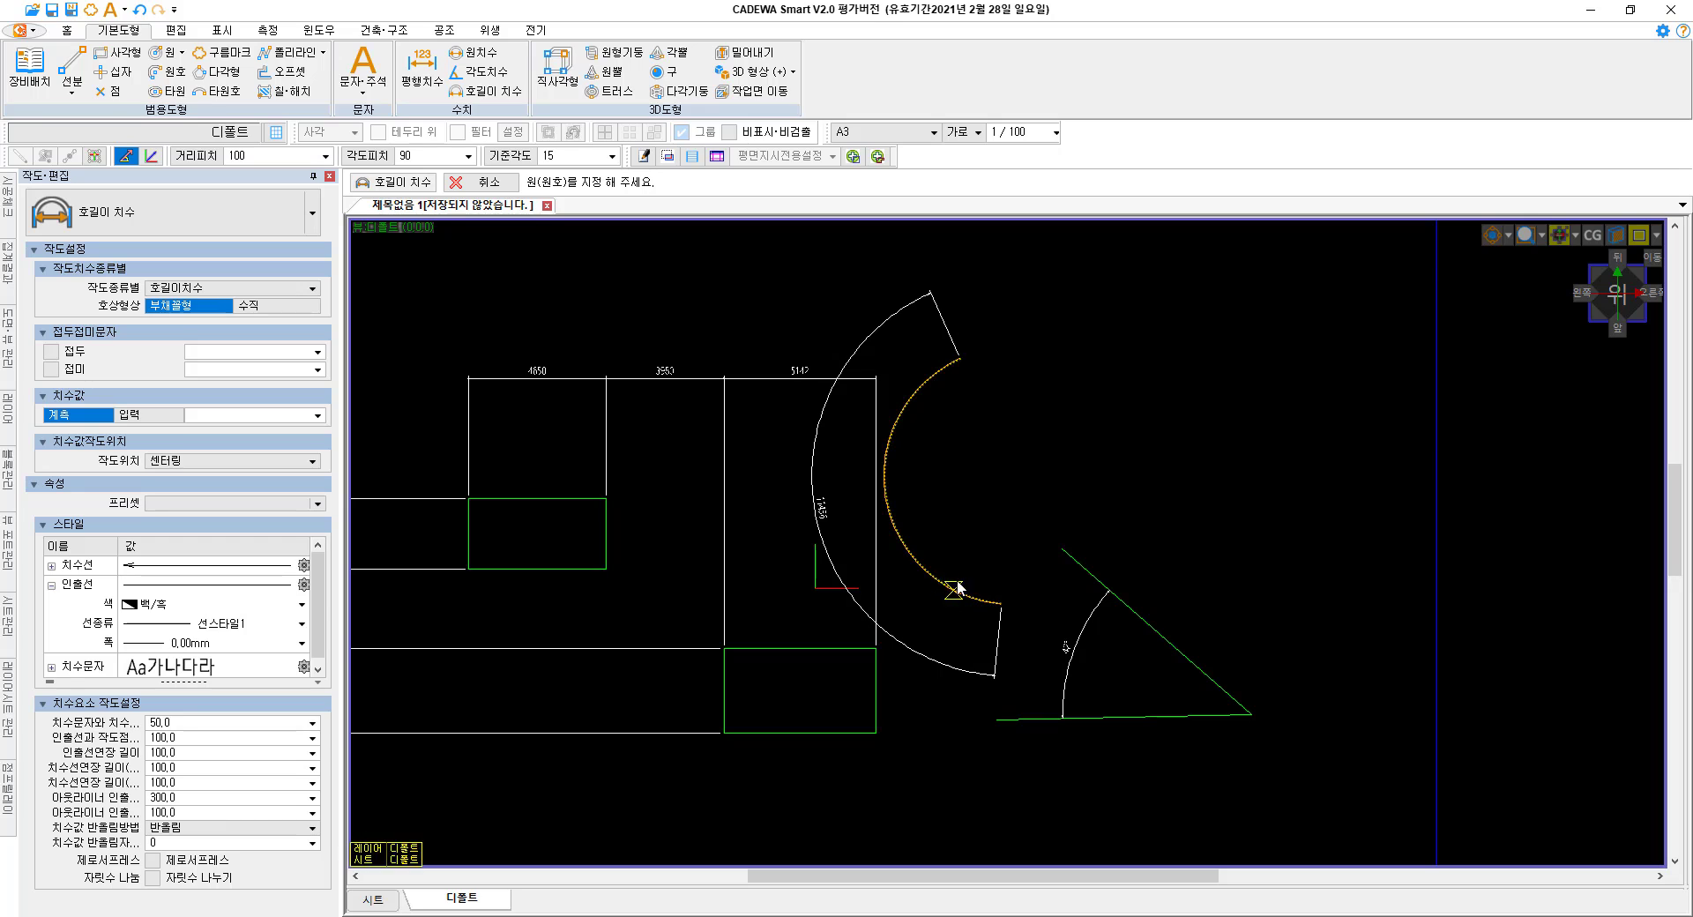
# Draw two circles right of the arc: one with diameter 1,000 and, below it, one with radius 1,000.
pyautogui.click(162, 51)
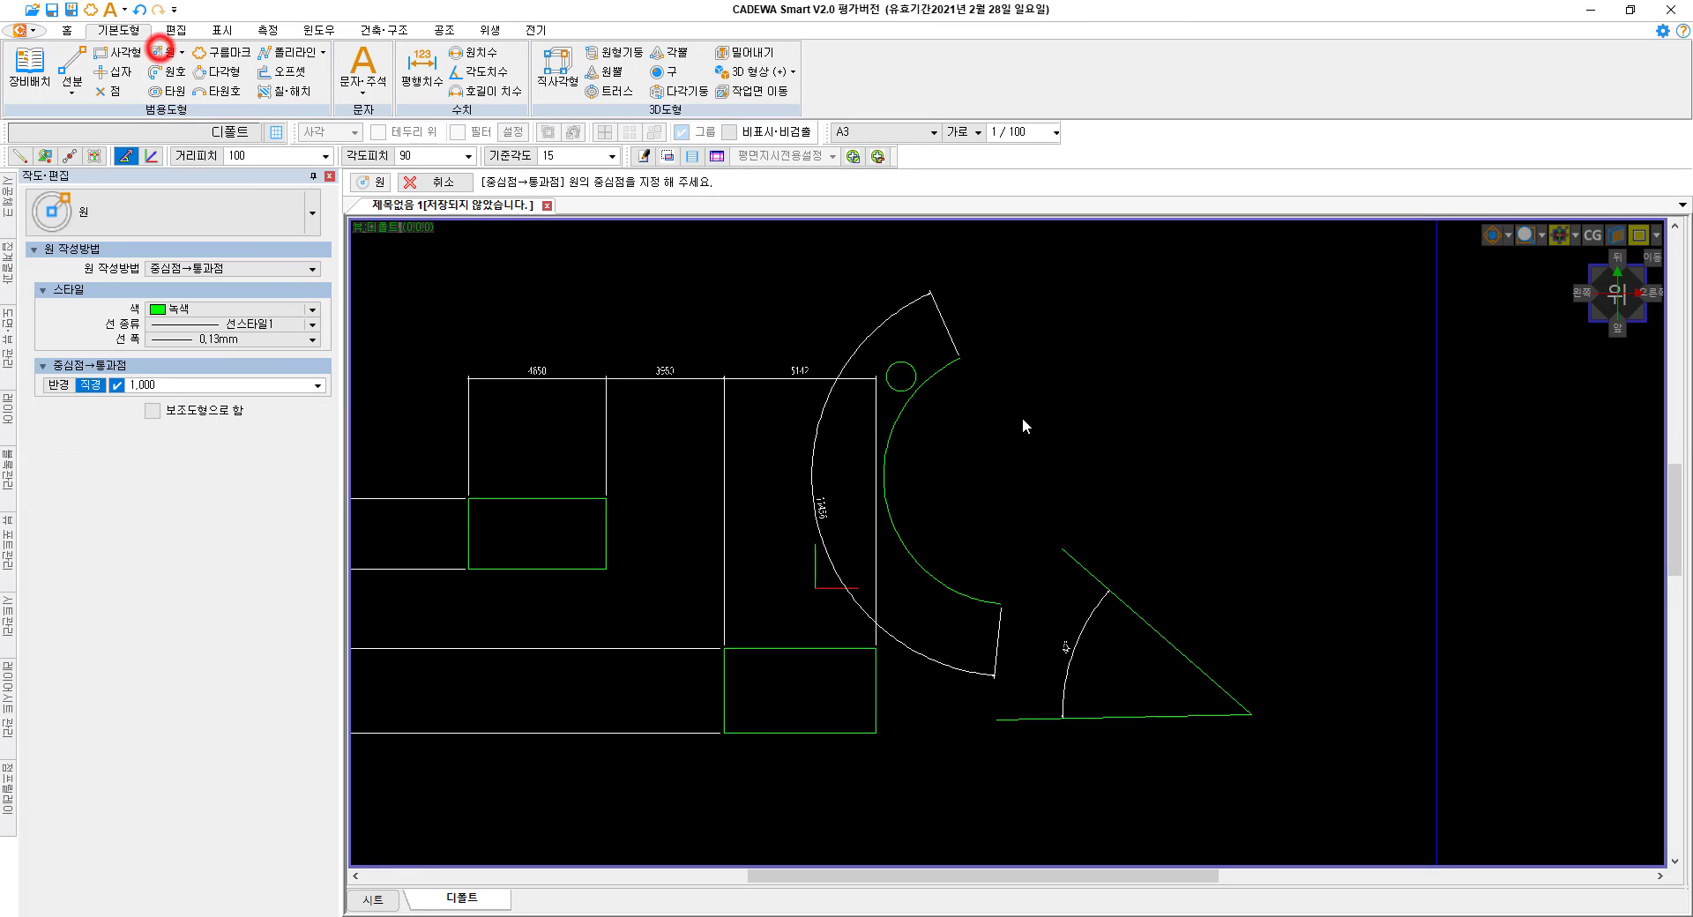
pyautogui.click(1136, 361)
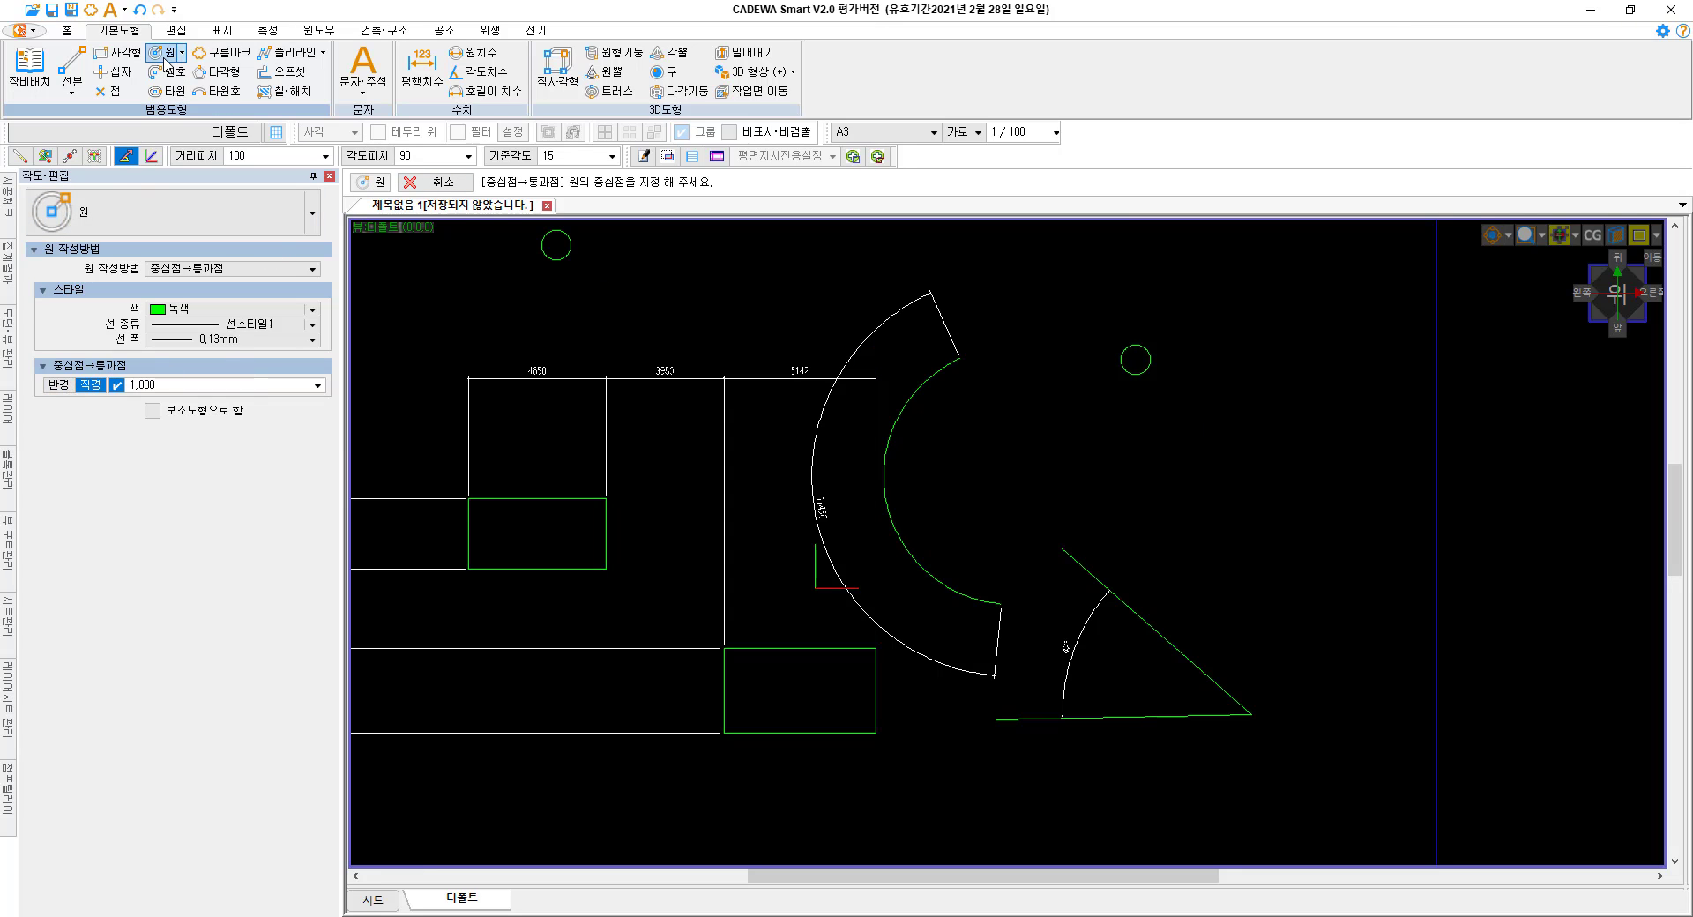
pyautogui.click(57, 385)
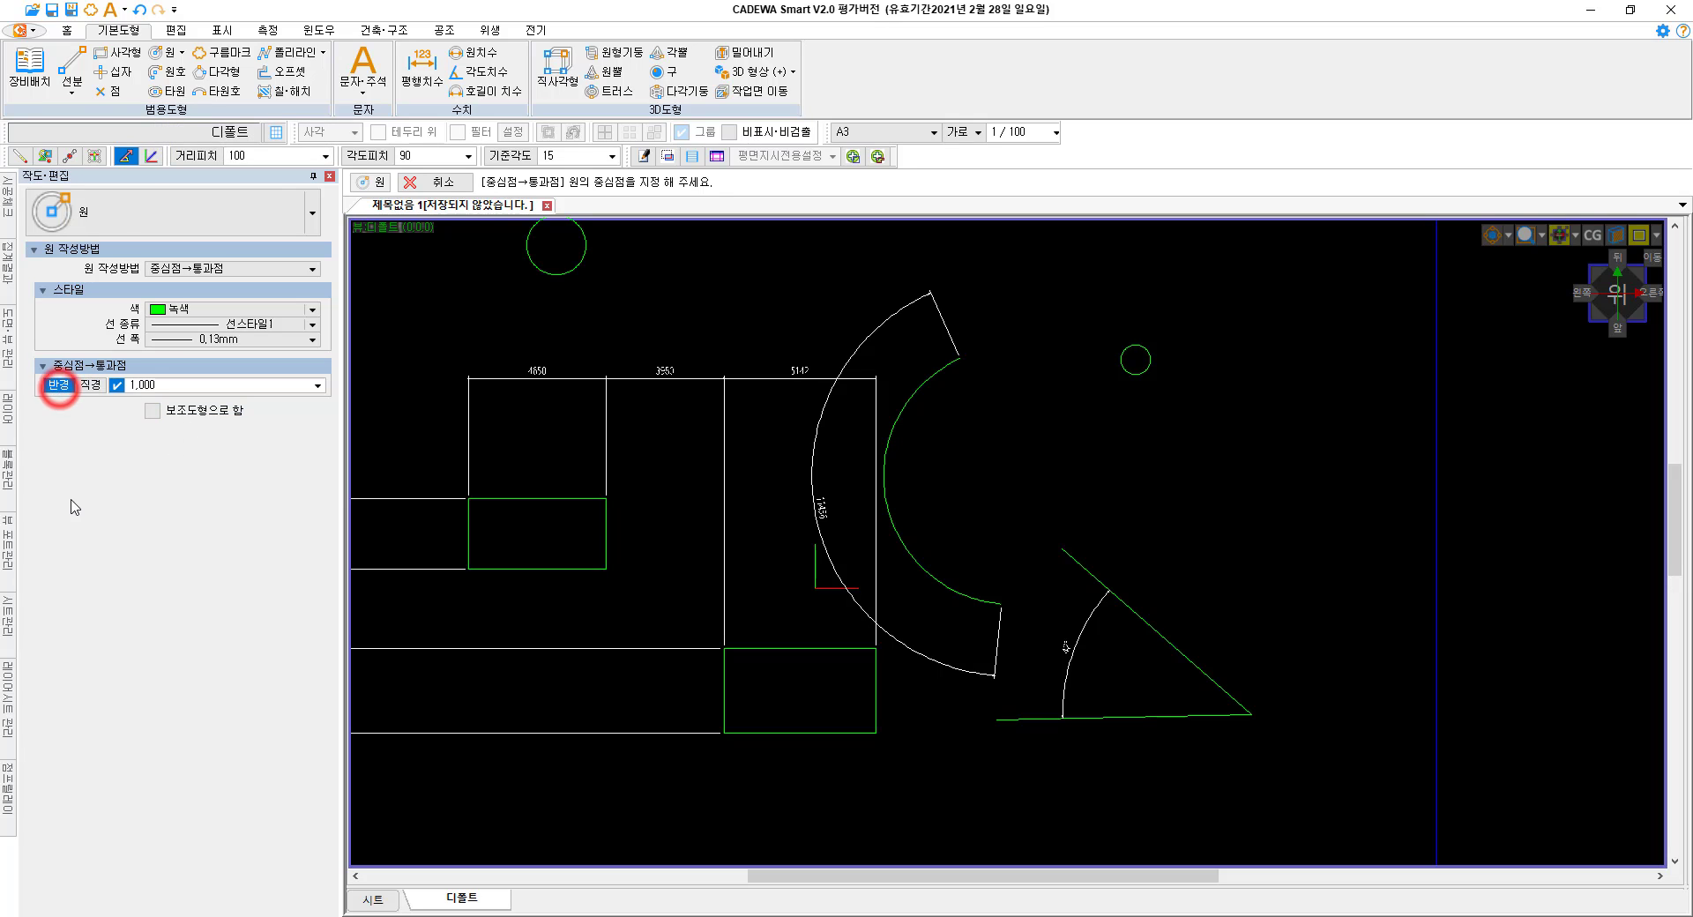
pyautogui.click(92, 387)
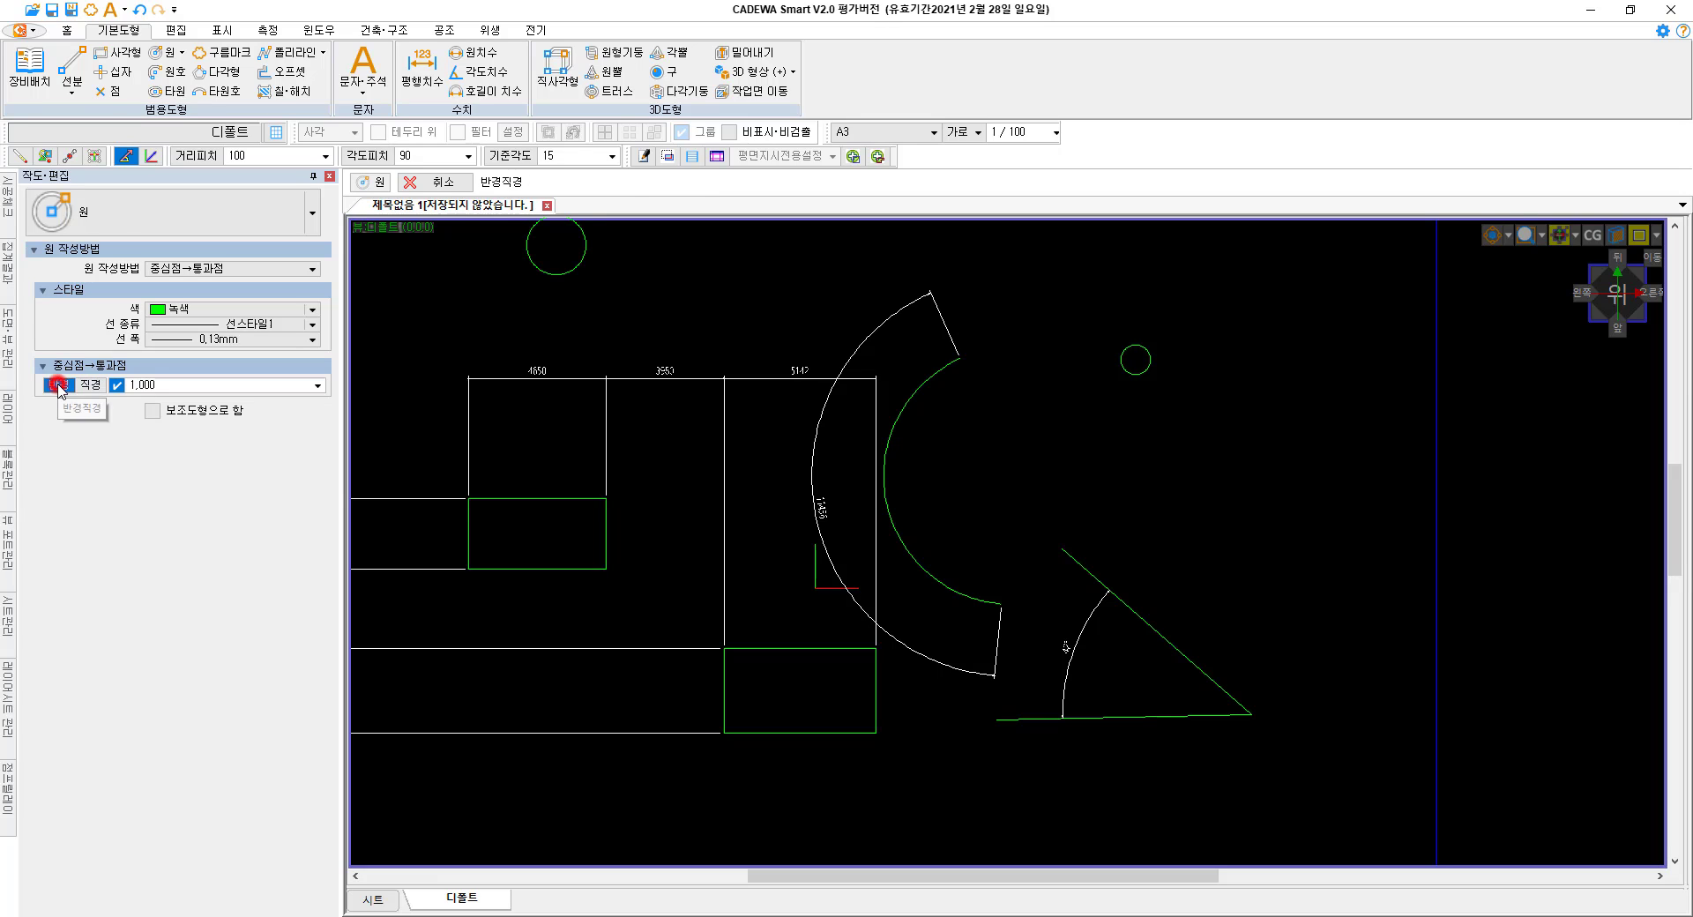
pyautogui.click(57, 385)
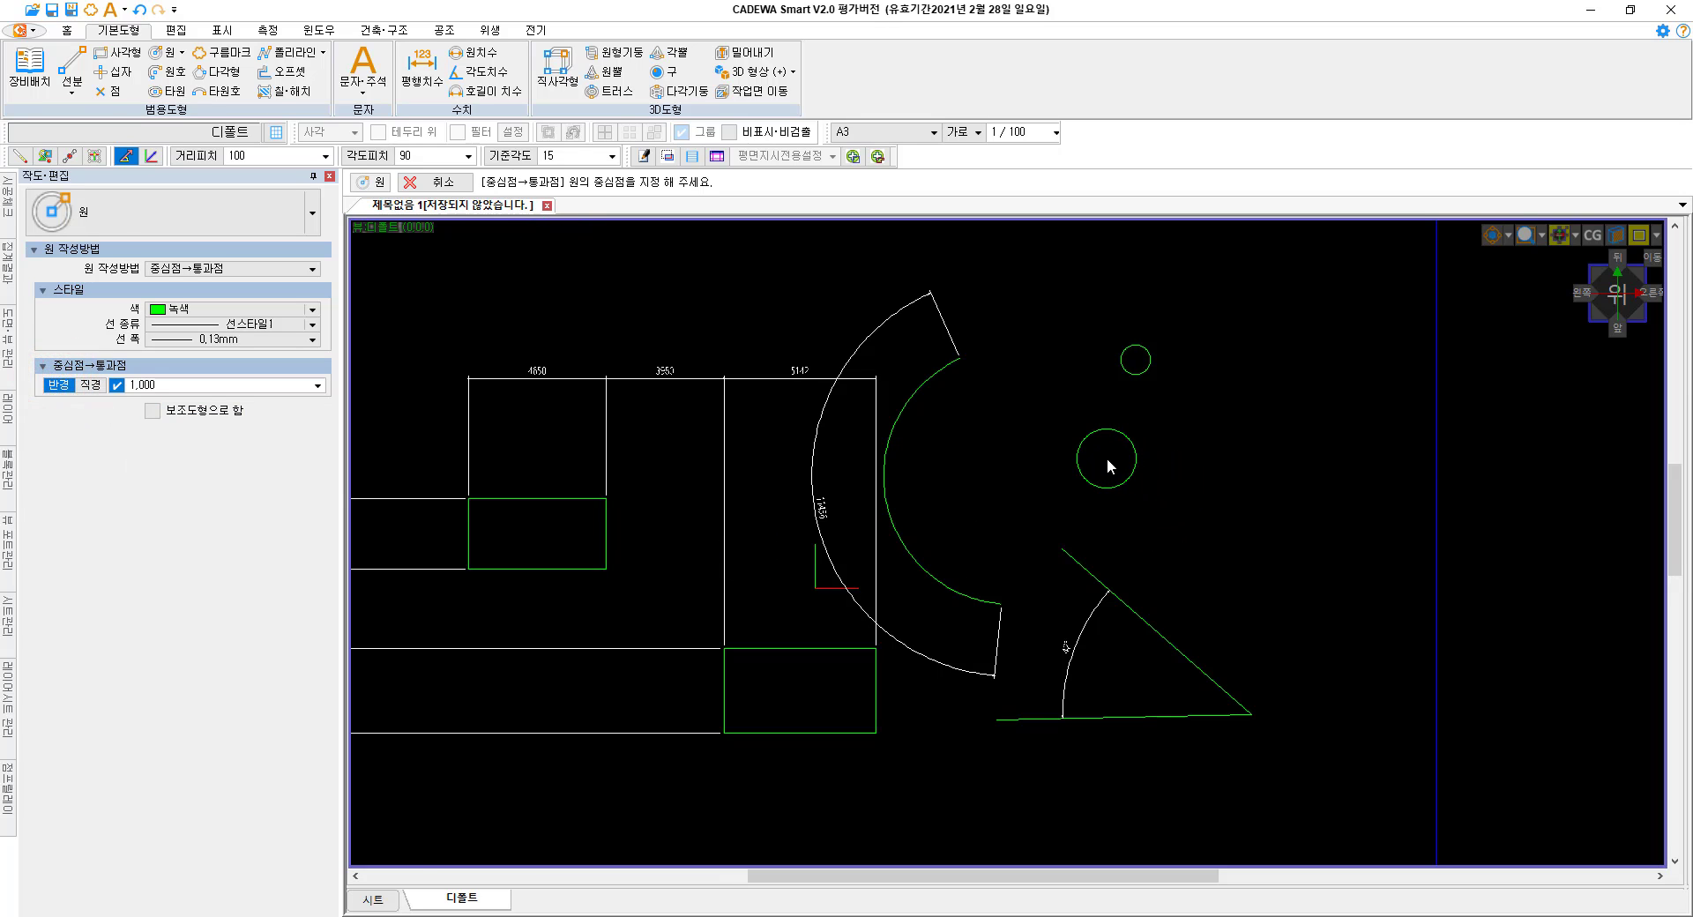
pyautogui.click(1108, 458)
pyautogui.press('Escape')
pyautogui.press('Escape')
pyautogui.press('Escape')
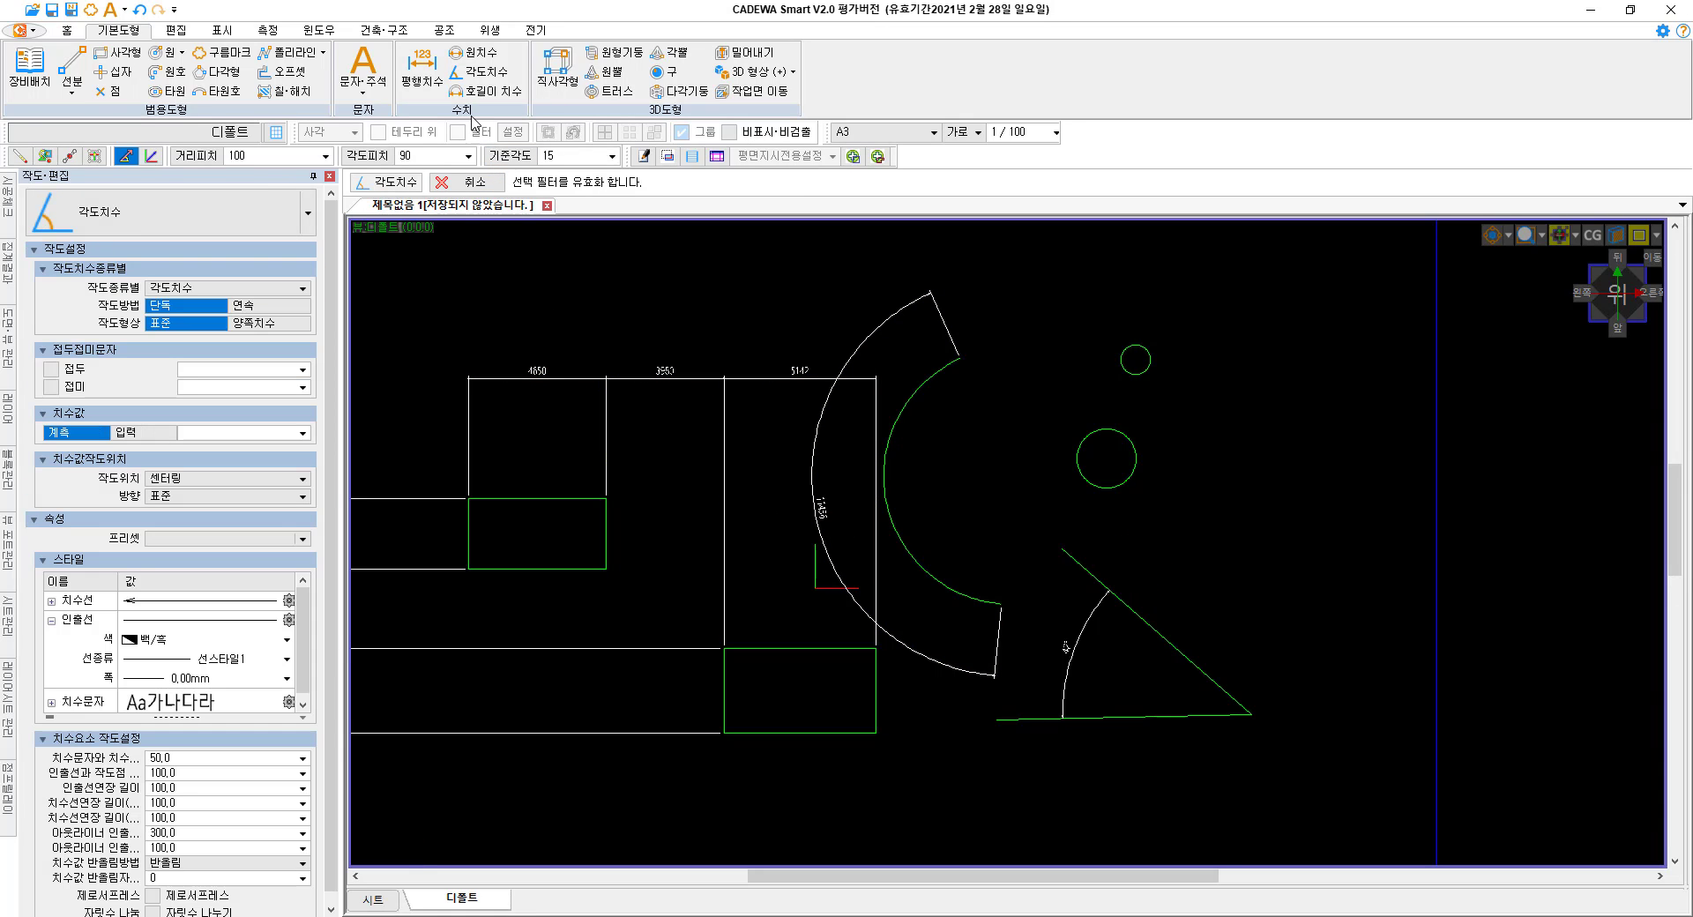
# Add a radius (반경) circle dimension to the larger circle, placed outside it toward the lower right.
pyautogui.click(479, 53)
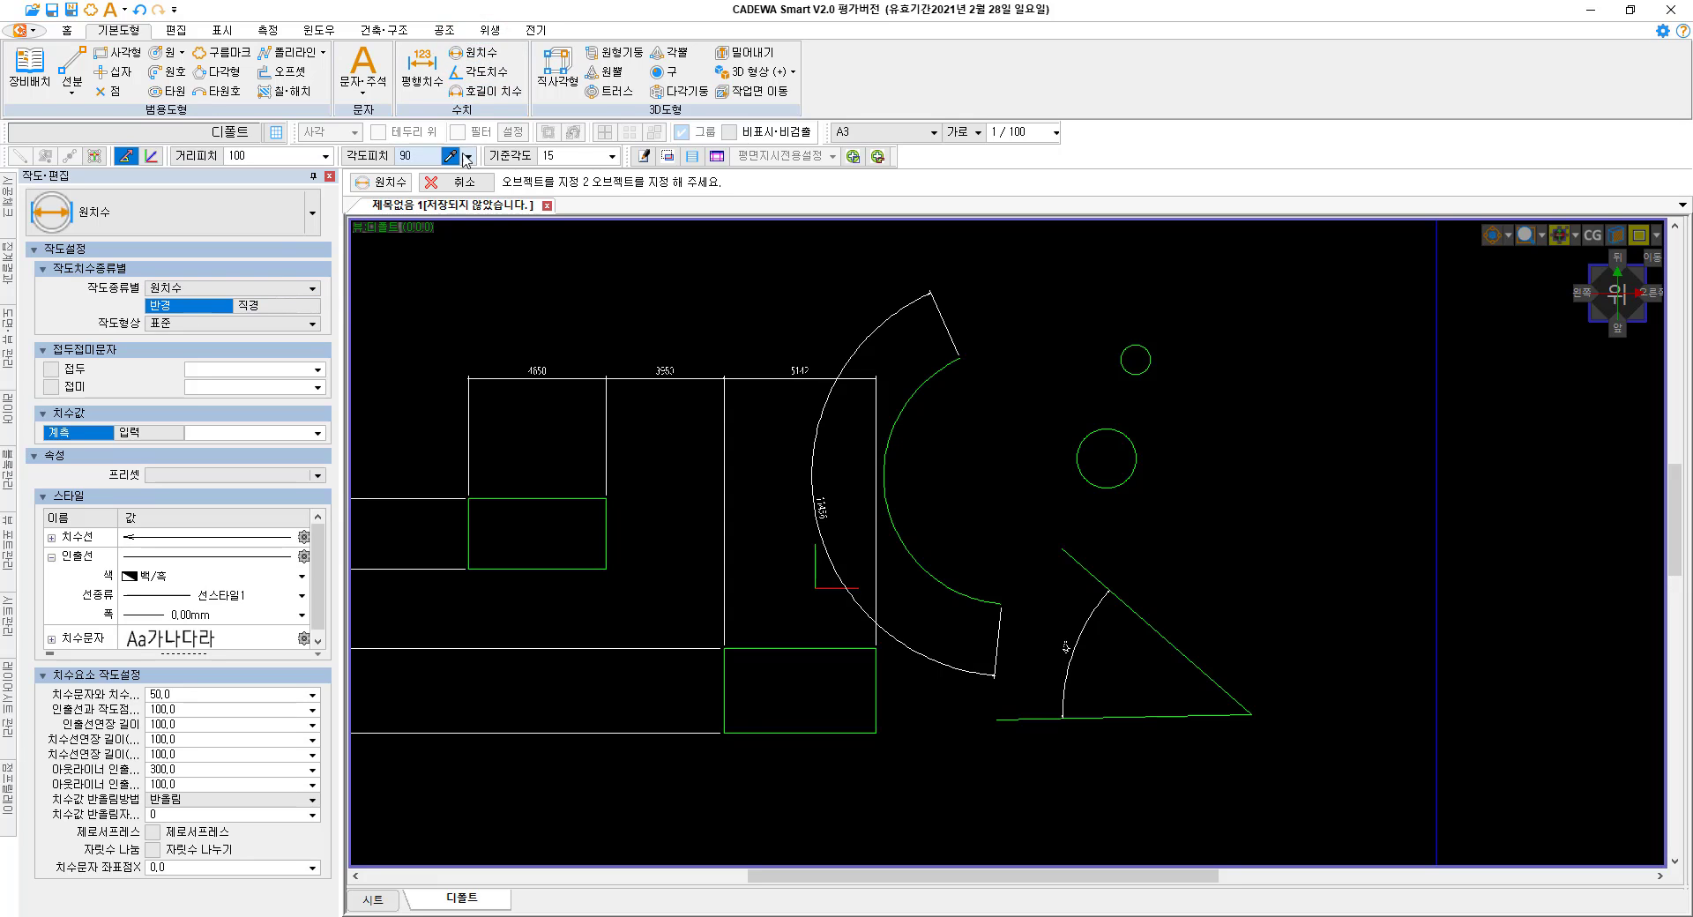
pyautogui.click(179, 314)
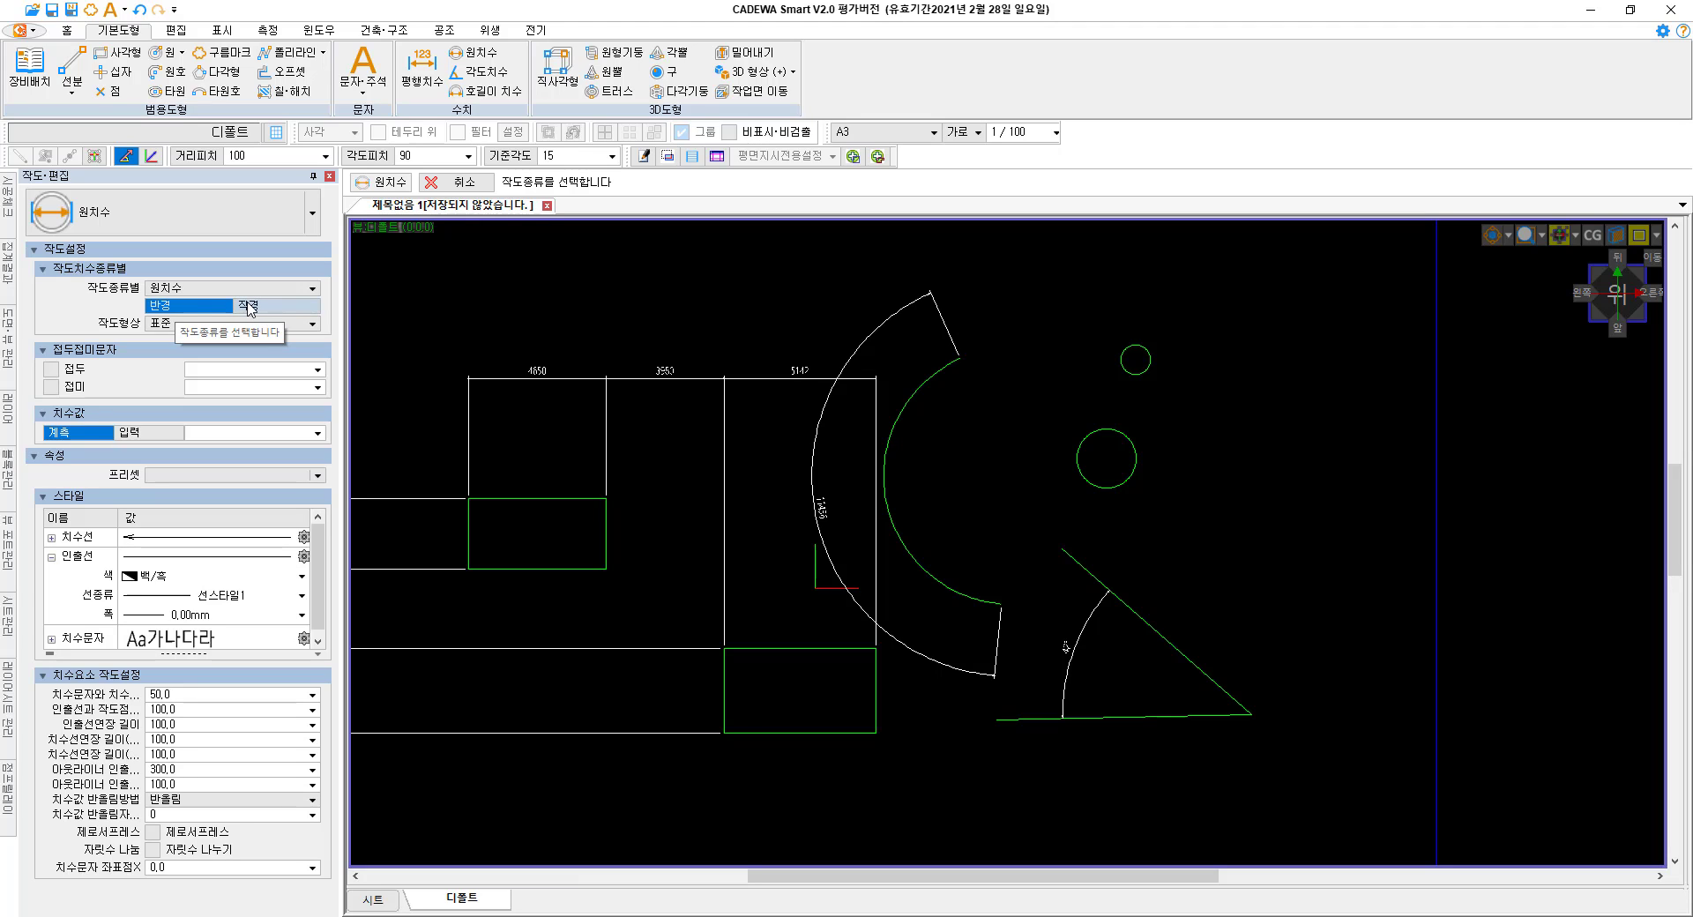
pyautogui.click(191, 309)
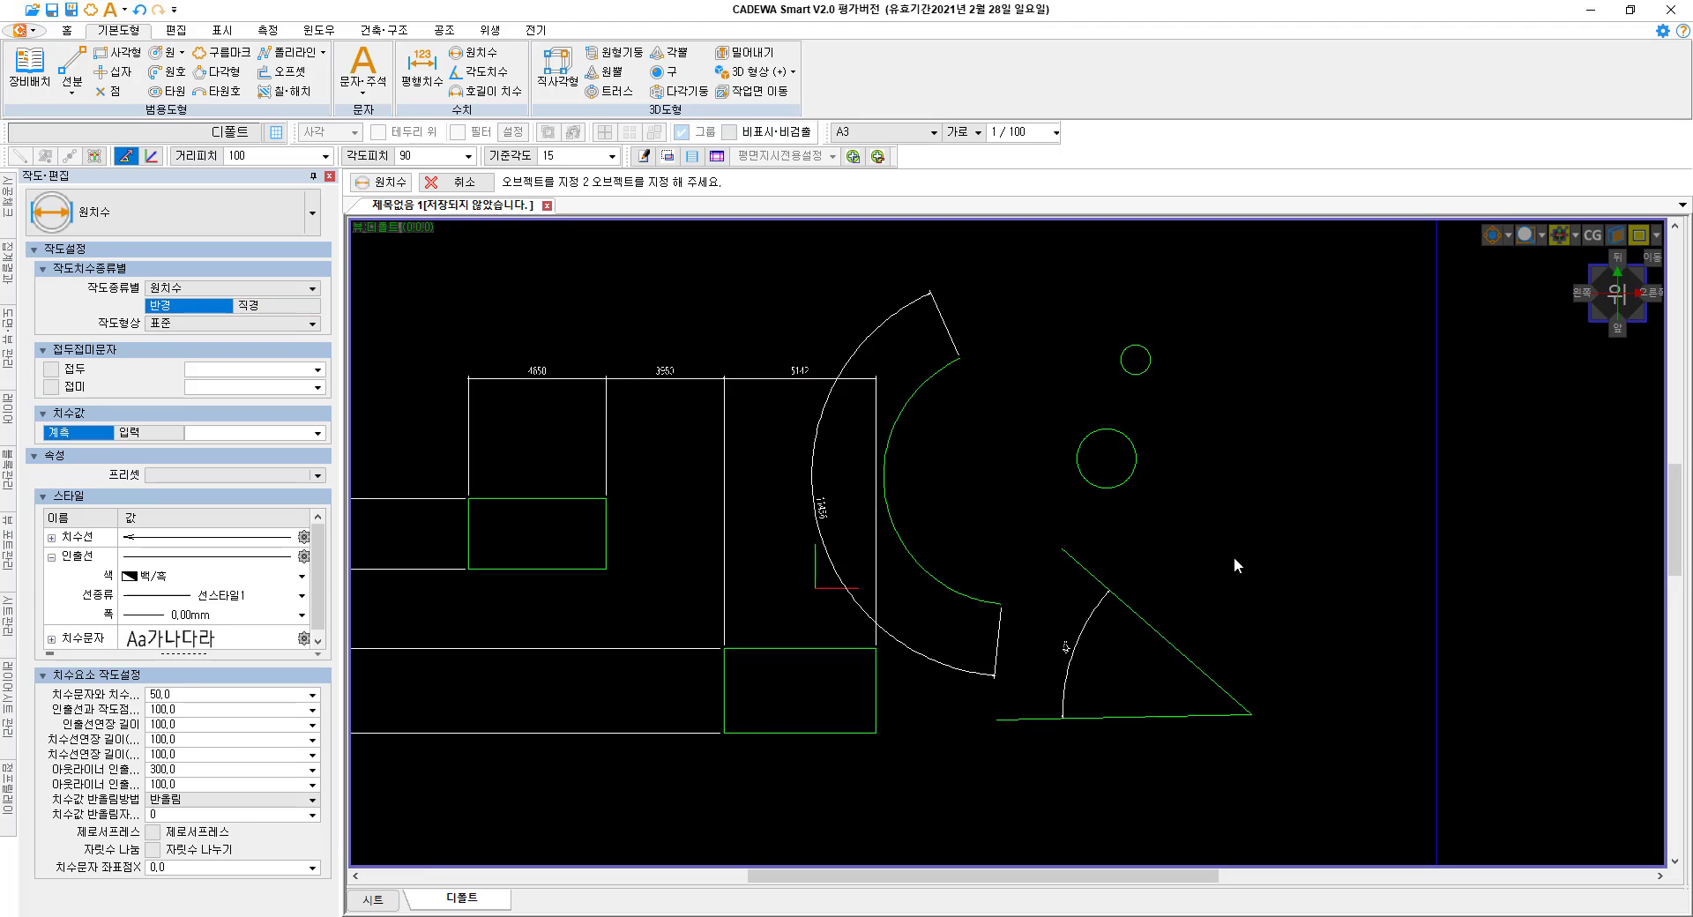
pyautogui.click(1122, 487)
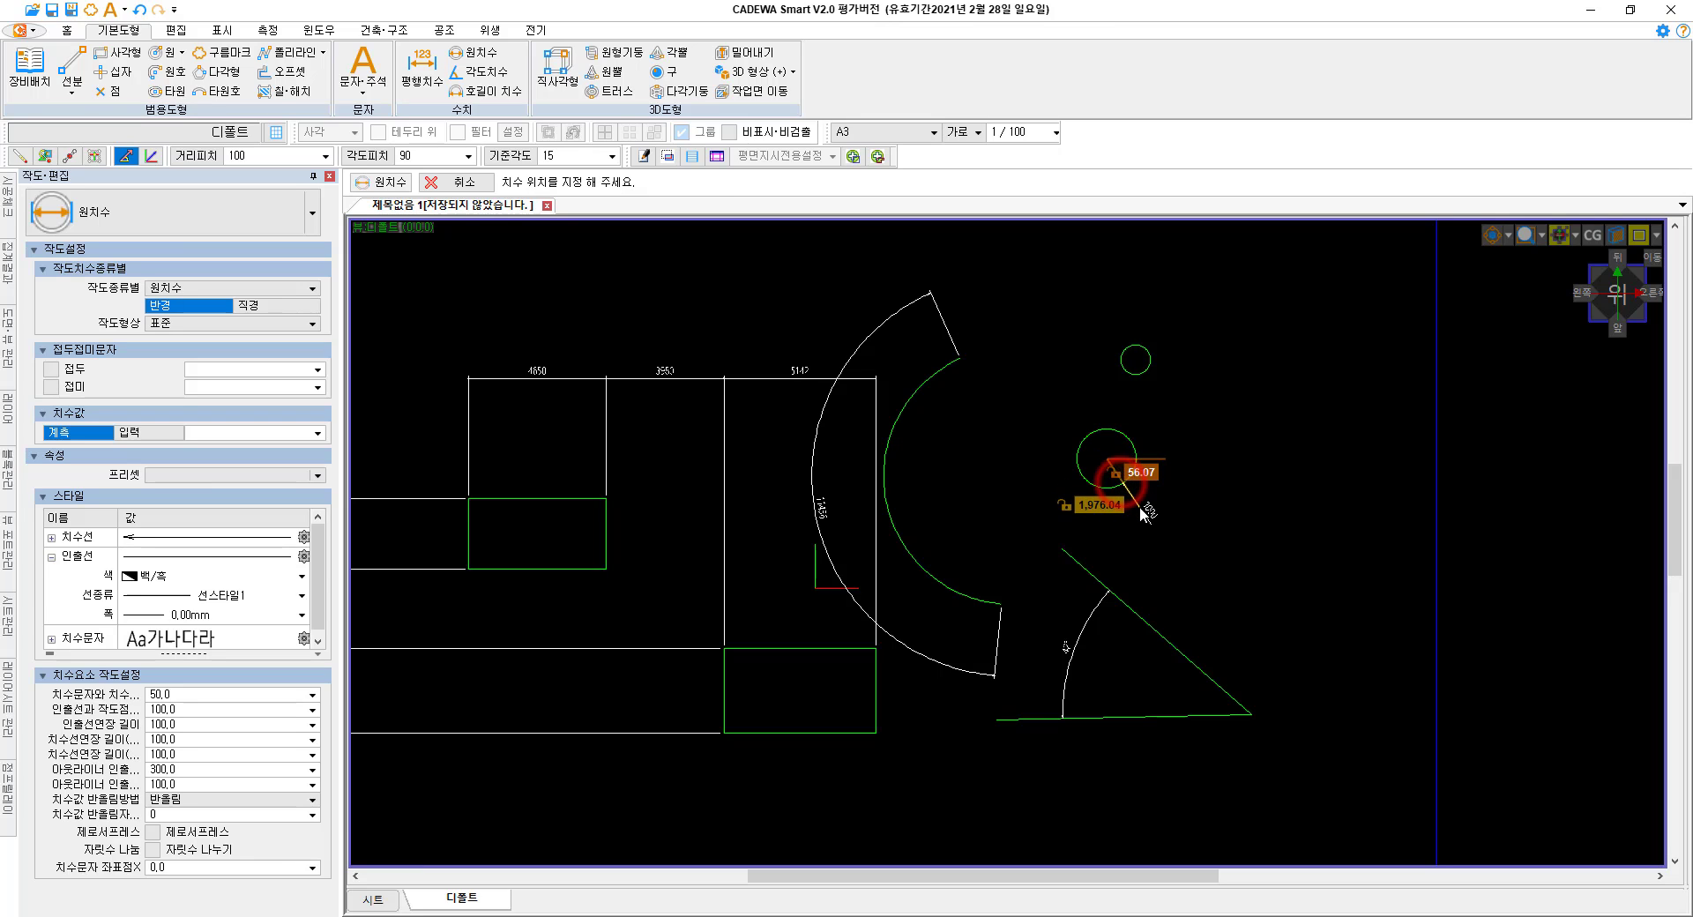
pyautogui.click(1150, 510)
pyautogui.scroll(4, 1199, 547)
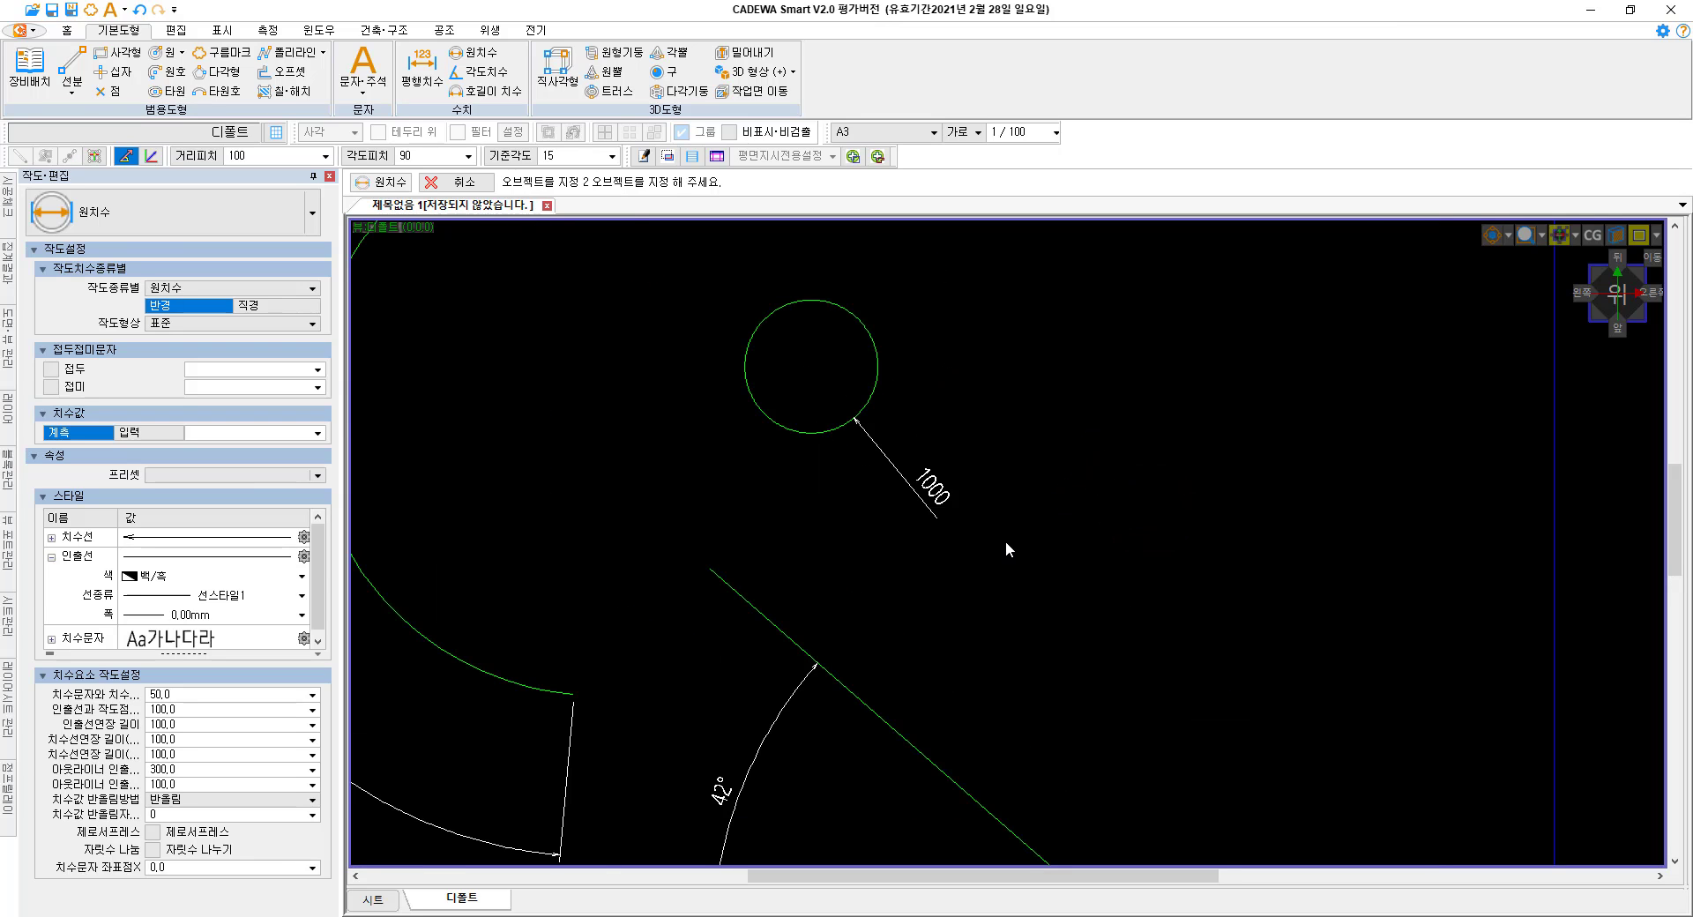
# Add a diameter (직경) circle dimension to the larger circle, placed outside it toward the upper right.
pyautogui.click(269, 305)
pyautogui.click(908, 375)
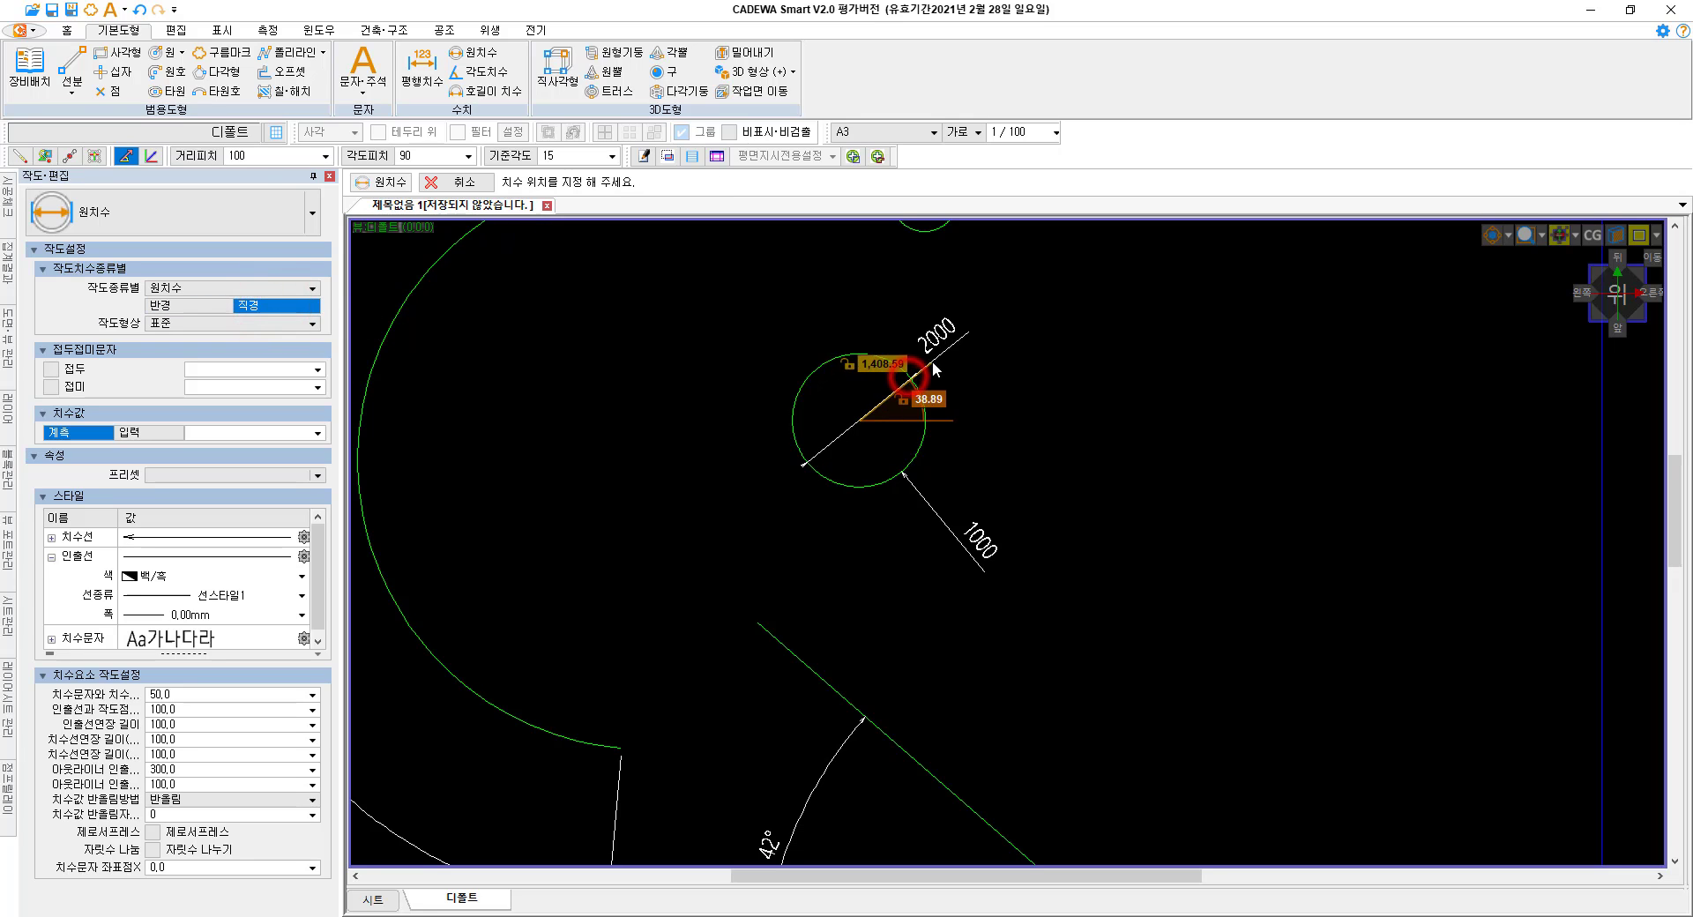
pyautogui.click(952, 362)
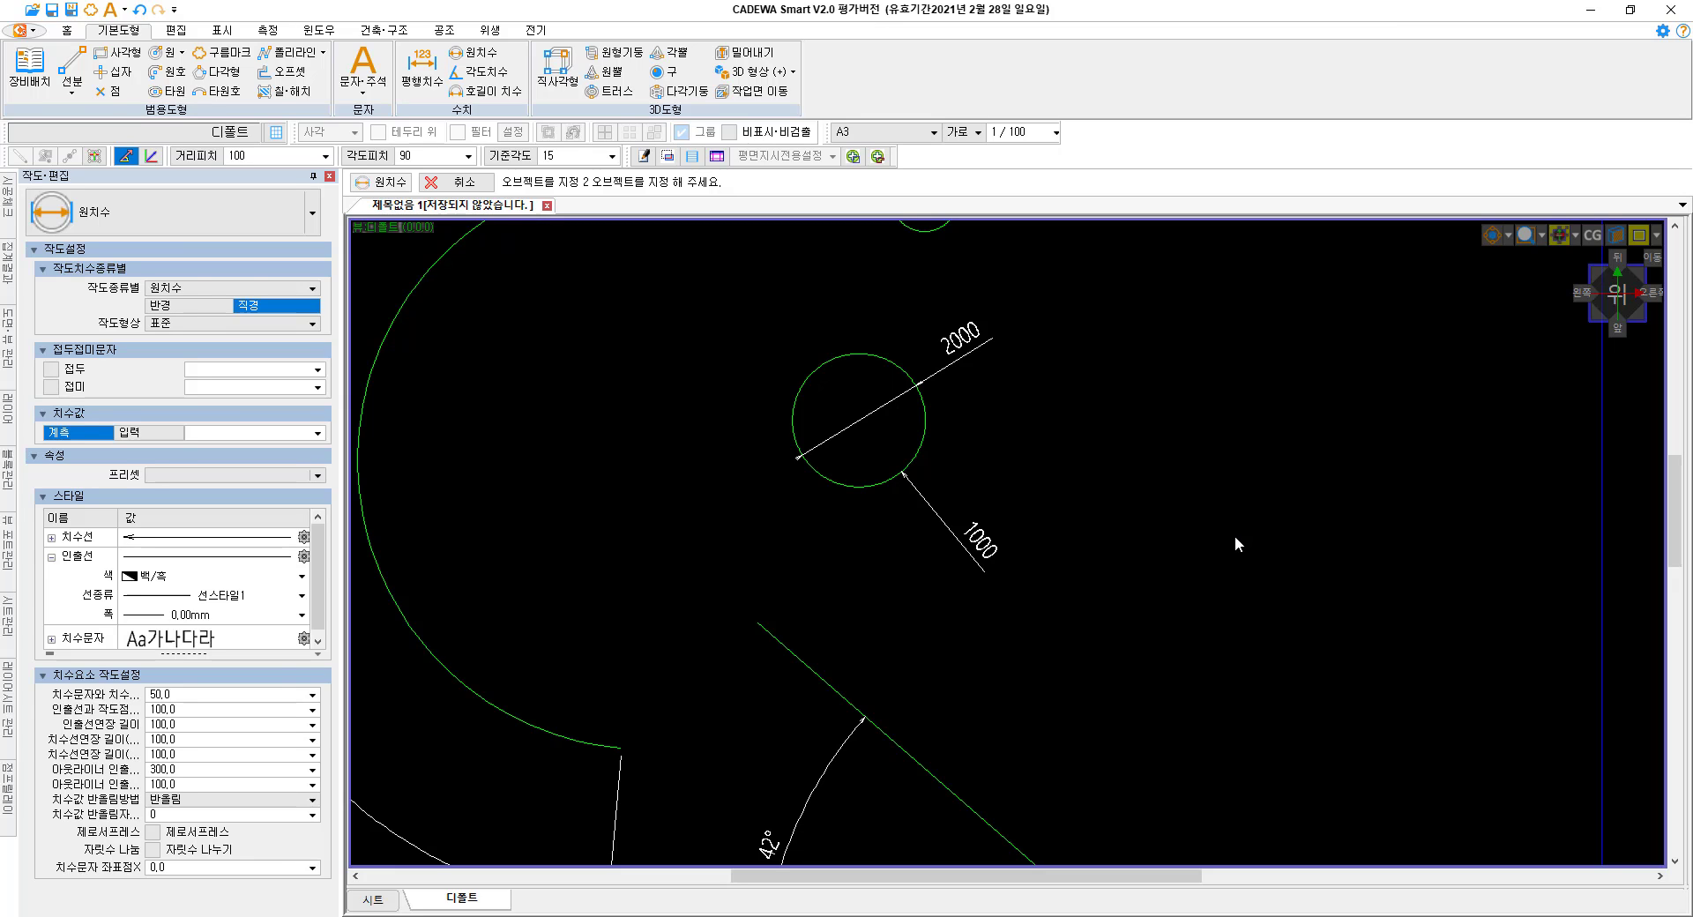
pyautogui.press('Escape')
# Delete the two circles and the angled lines together with their circle and angle dimensions.
pyautogui.scroll(-3, 1008, 544)
pyautogui.moveTo(1008, 546); pyautogui.dragTo(1077, 535, button='middle')
pyautogui.press('Escape')
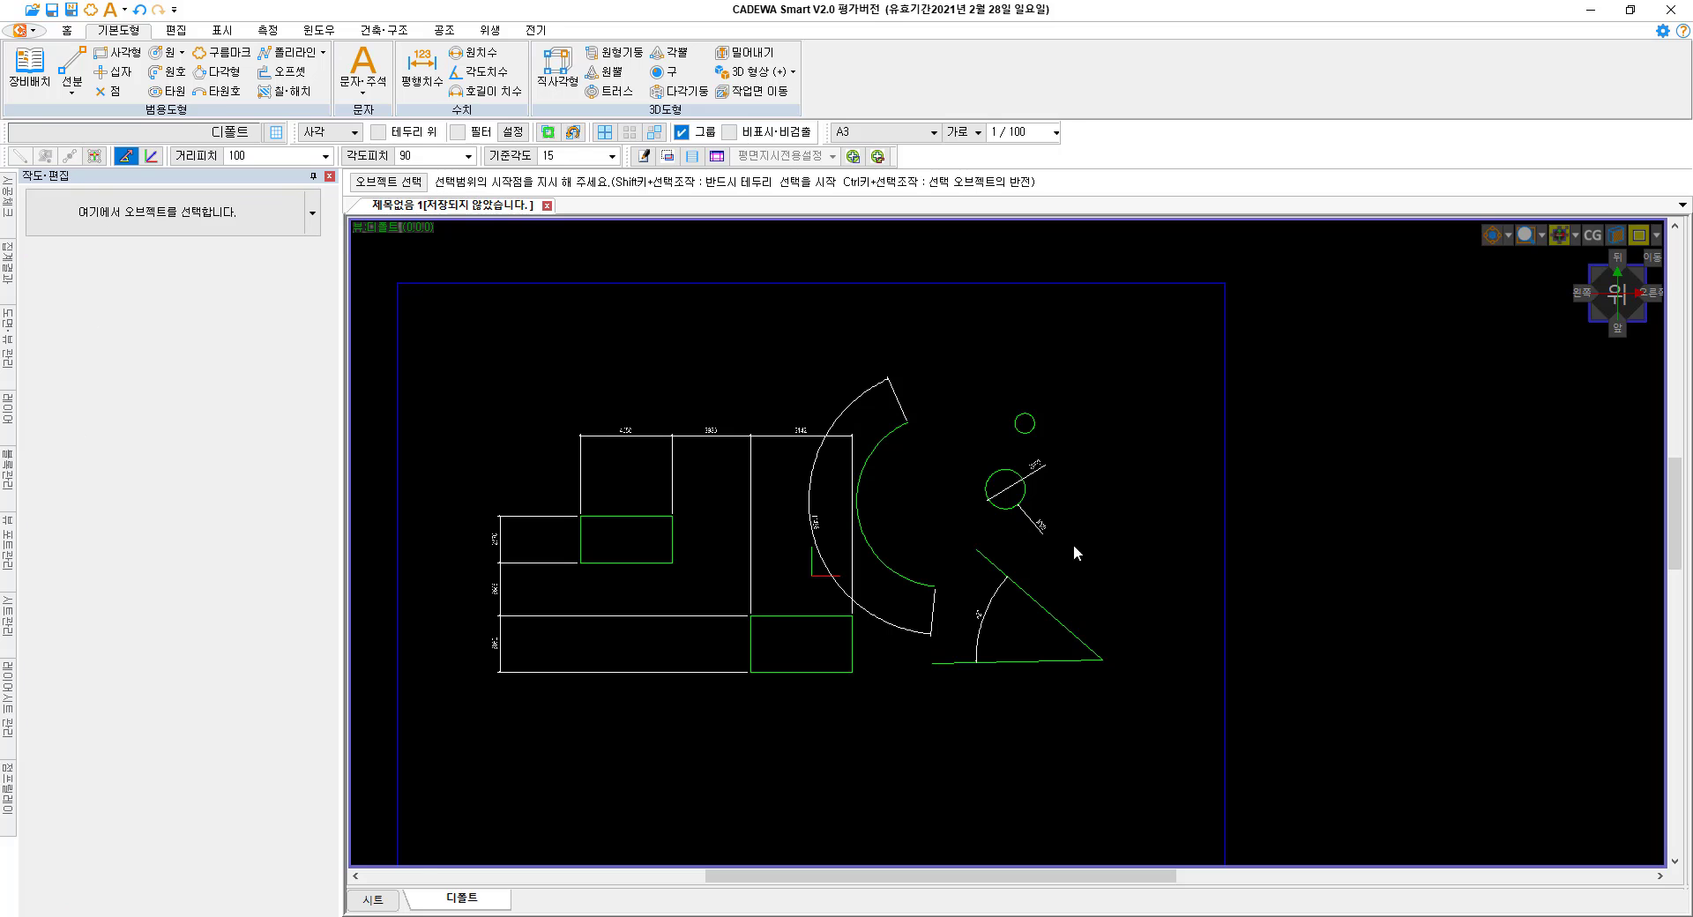
pyautogui.moveTo(1132, 719); pyautogui.dragTo(873, 350)
pyautogui.press('Delete')
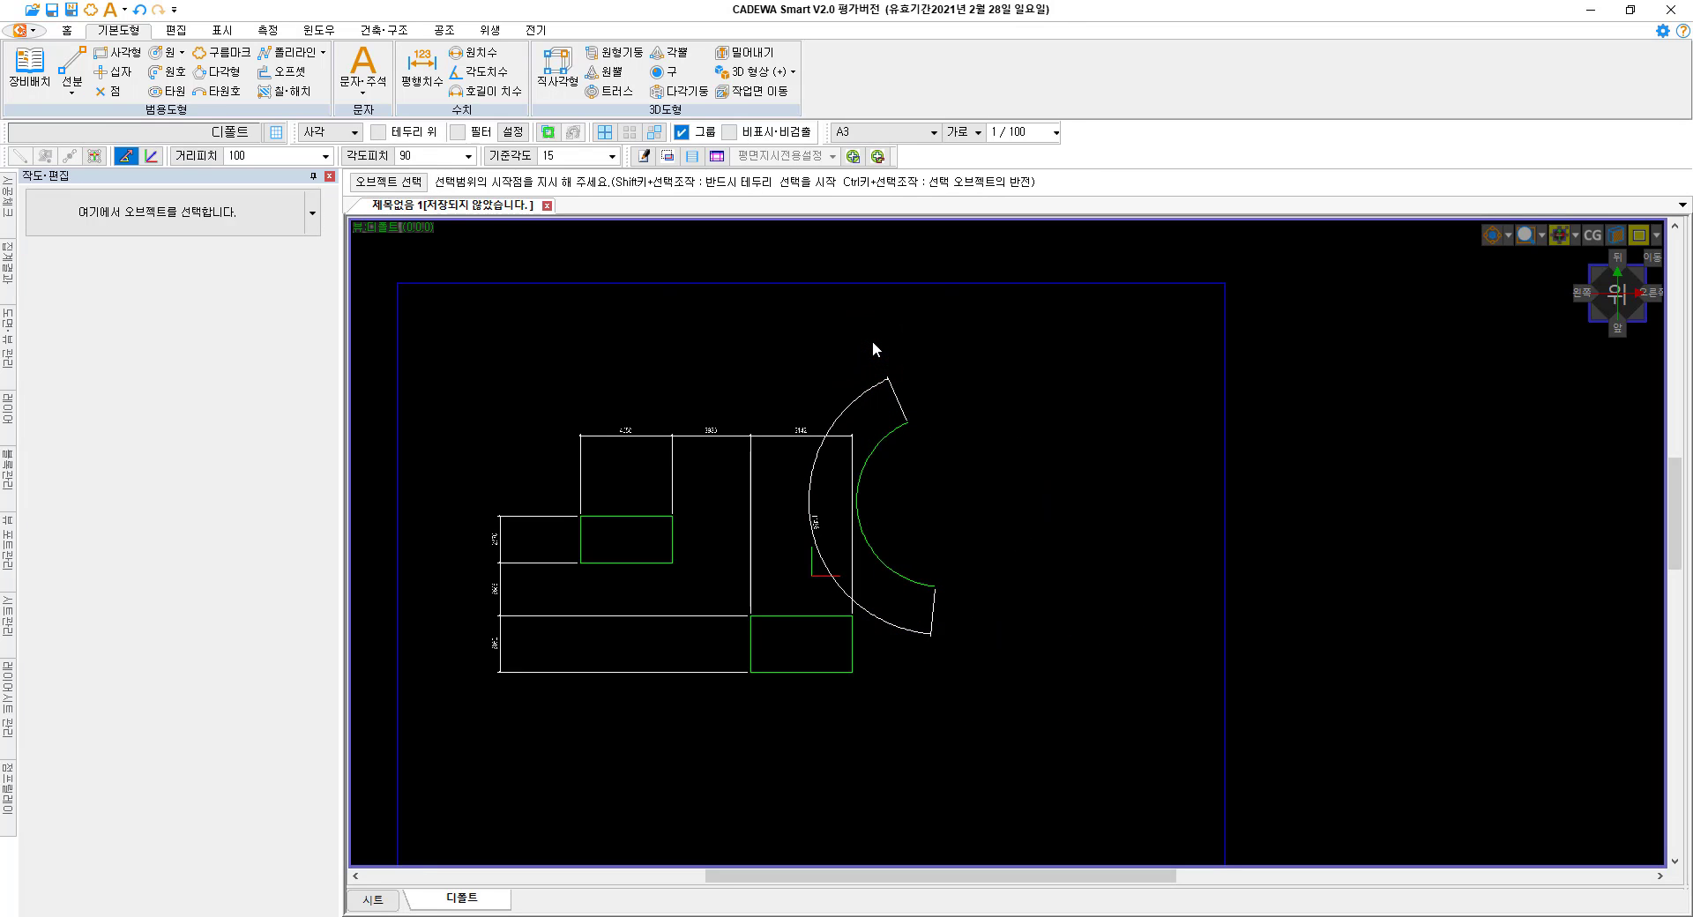
# Enable selection of objects crossing the frame (테두리 위) and delete the arc with its arc length dimension.
pyautogui.click(379, 131)
pyautogui.click(1007, 708)
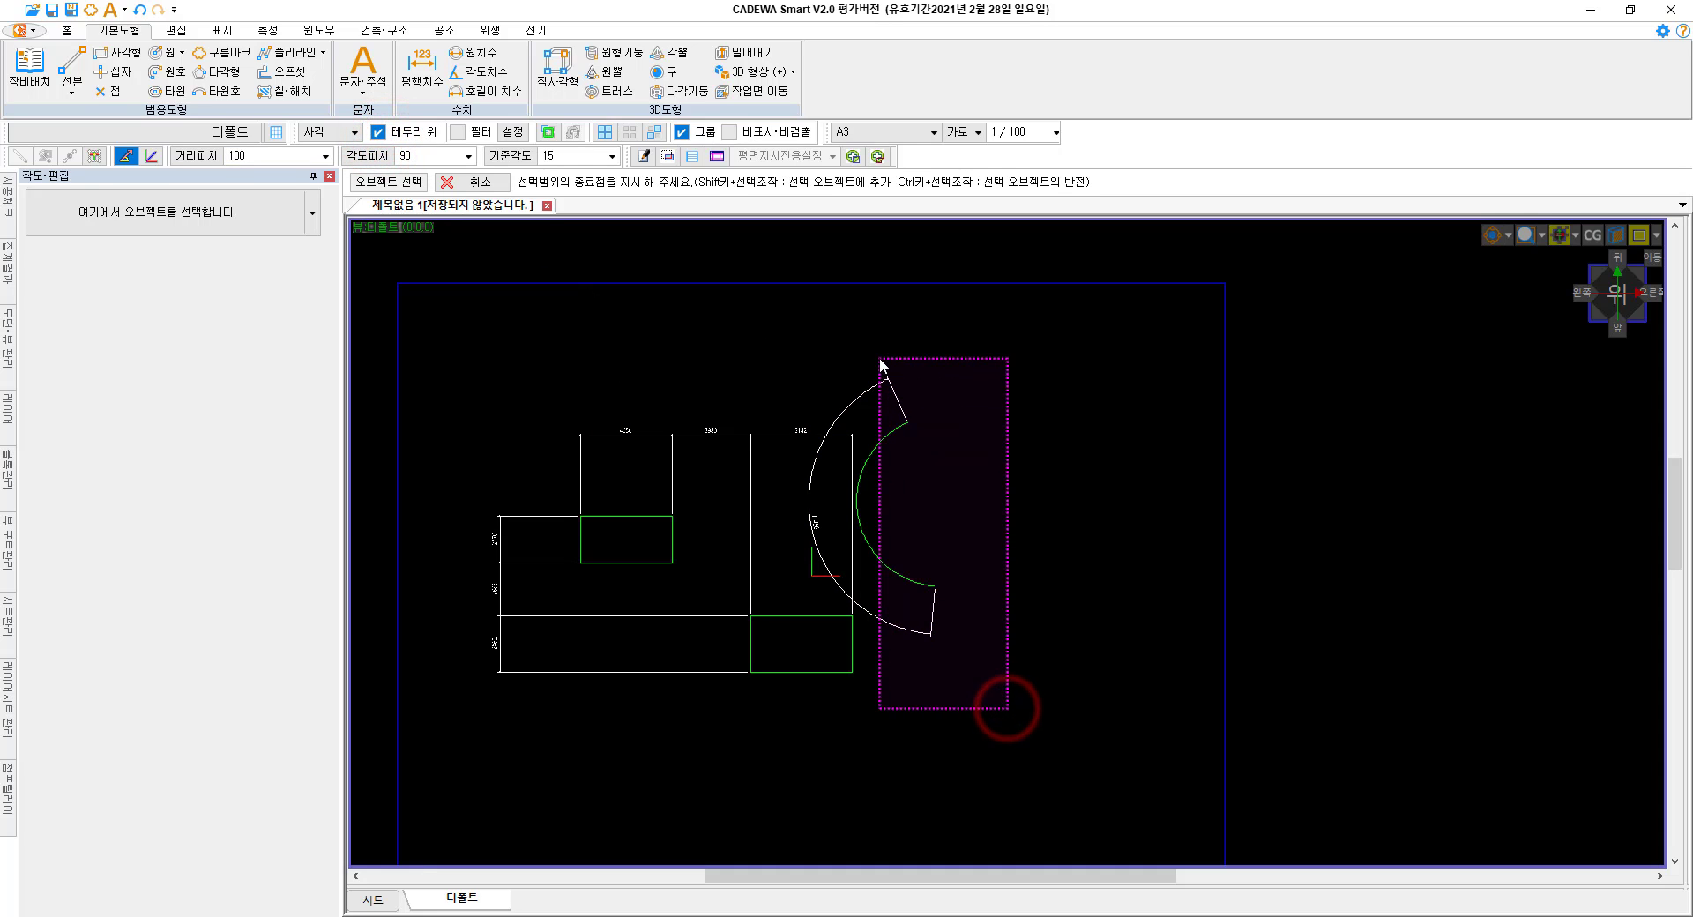
pyautogui.click(881, 364)
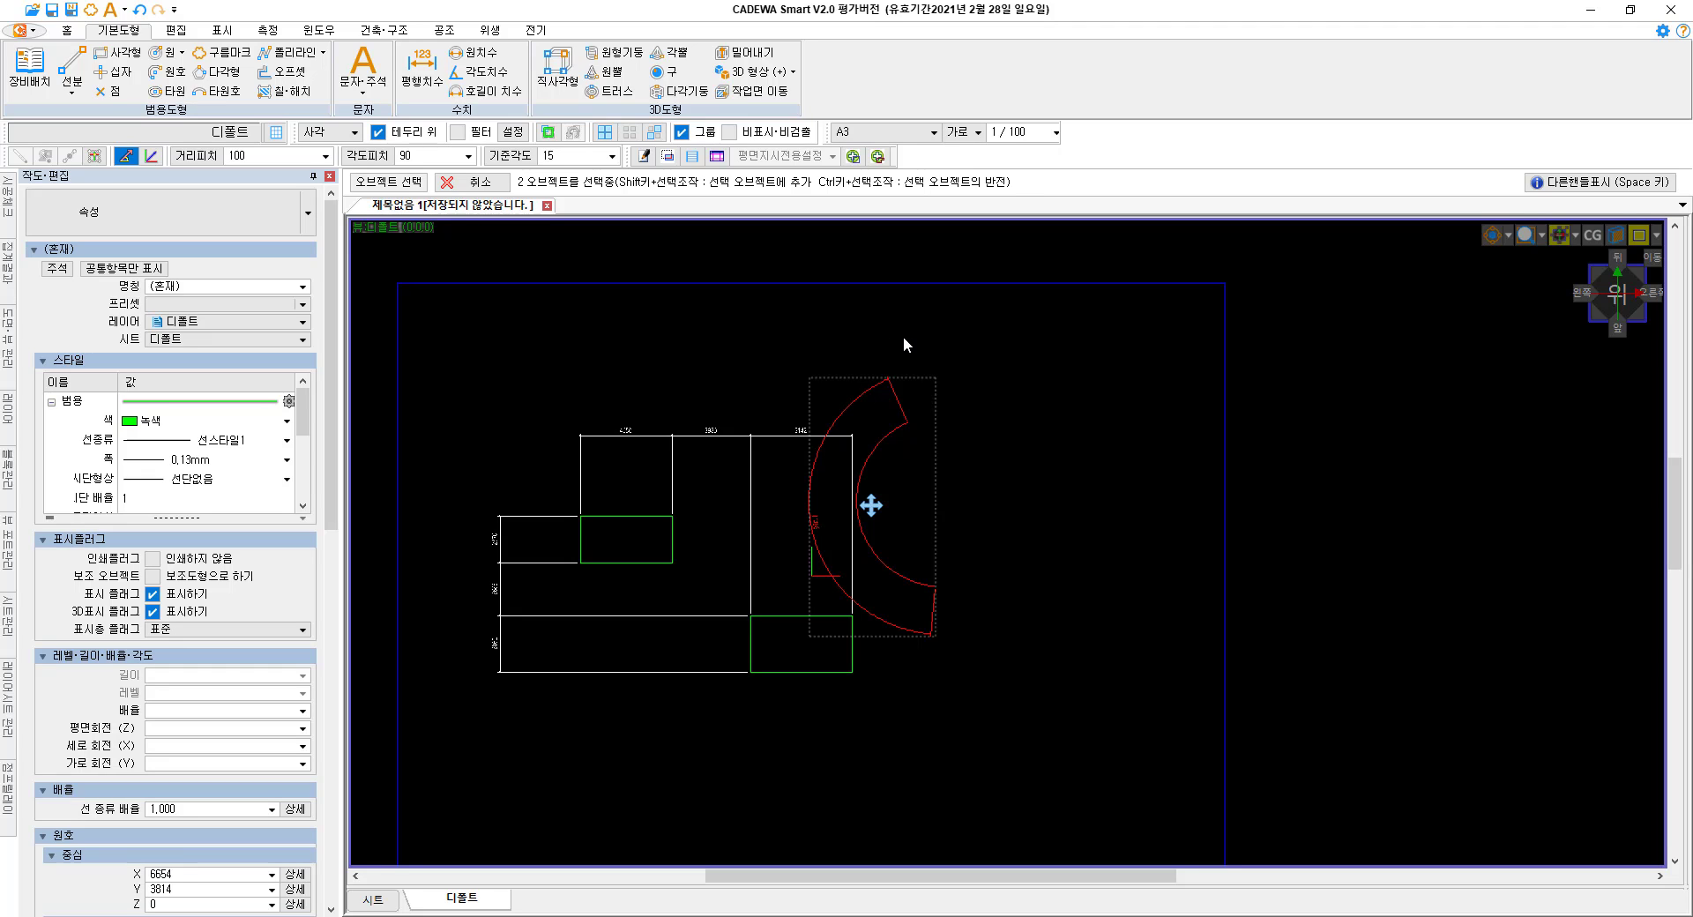
pyautogui.press('Delete')
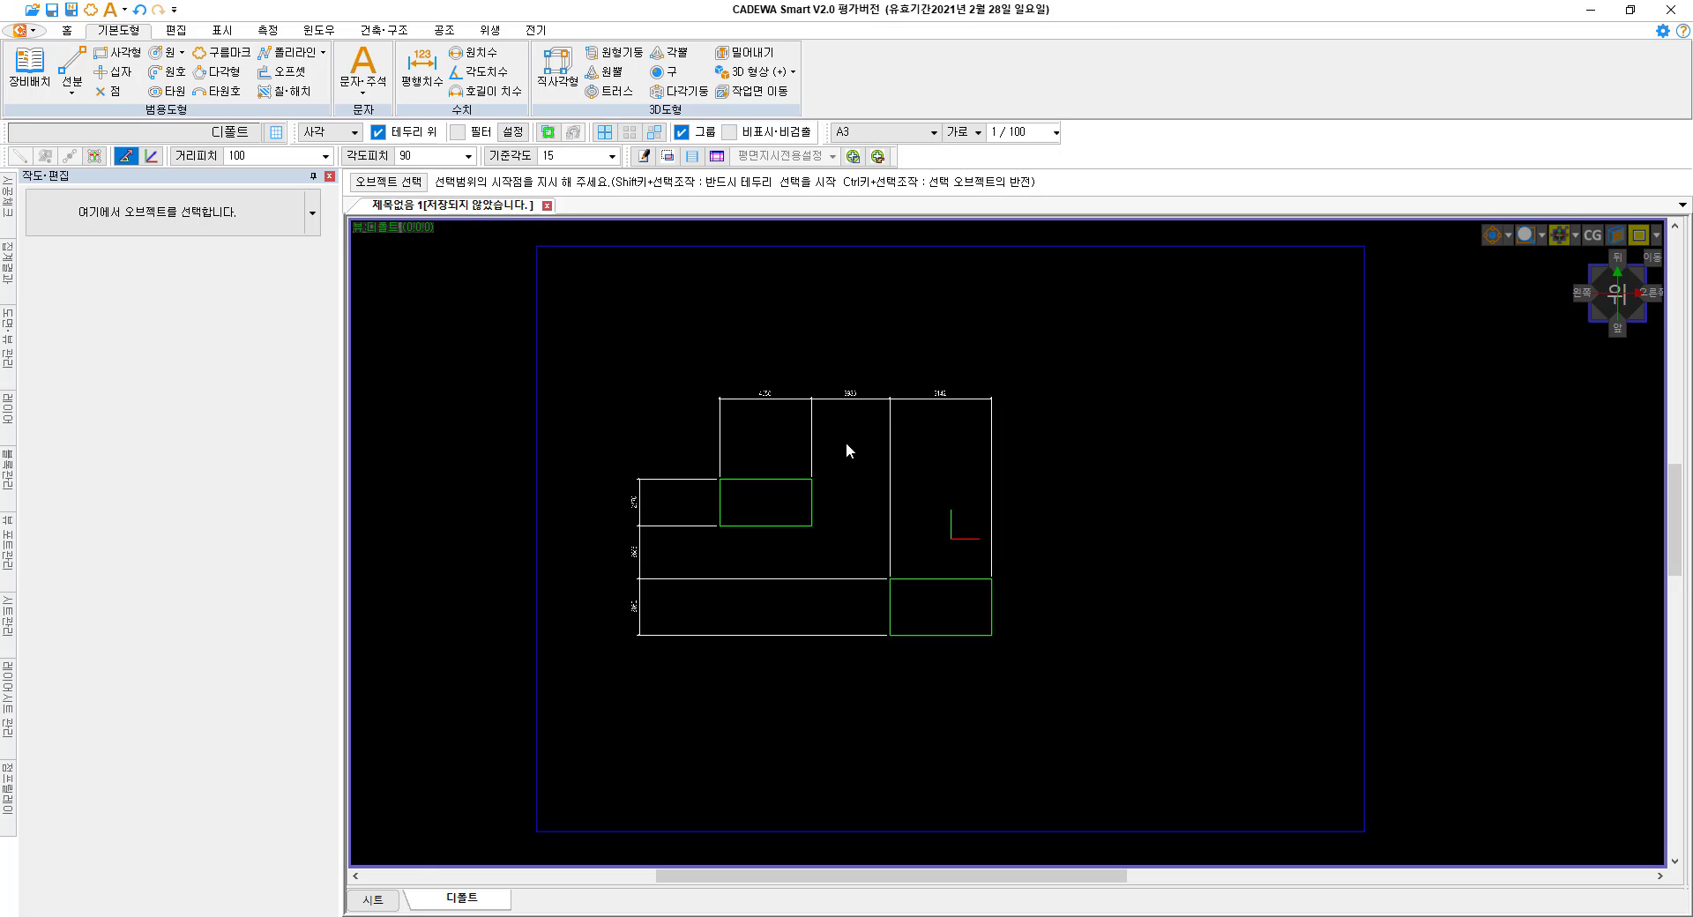
# Select the horizontal chain dimension above the rectangles and cycle through its sets of editing handles.
pyautogui.click(861, 400)
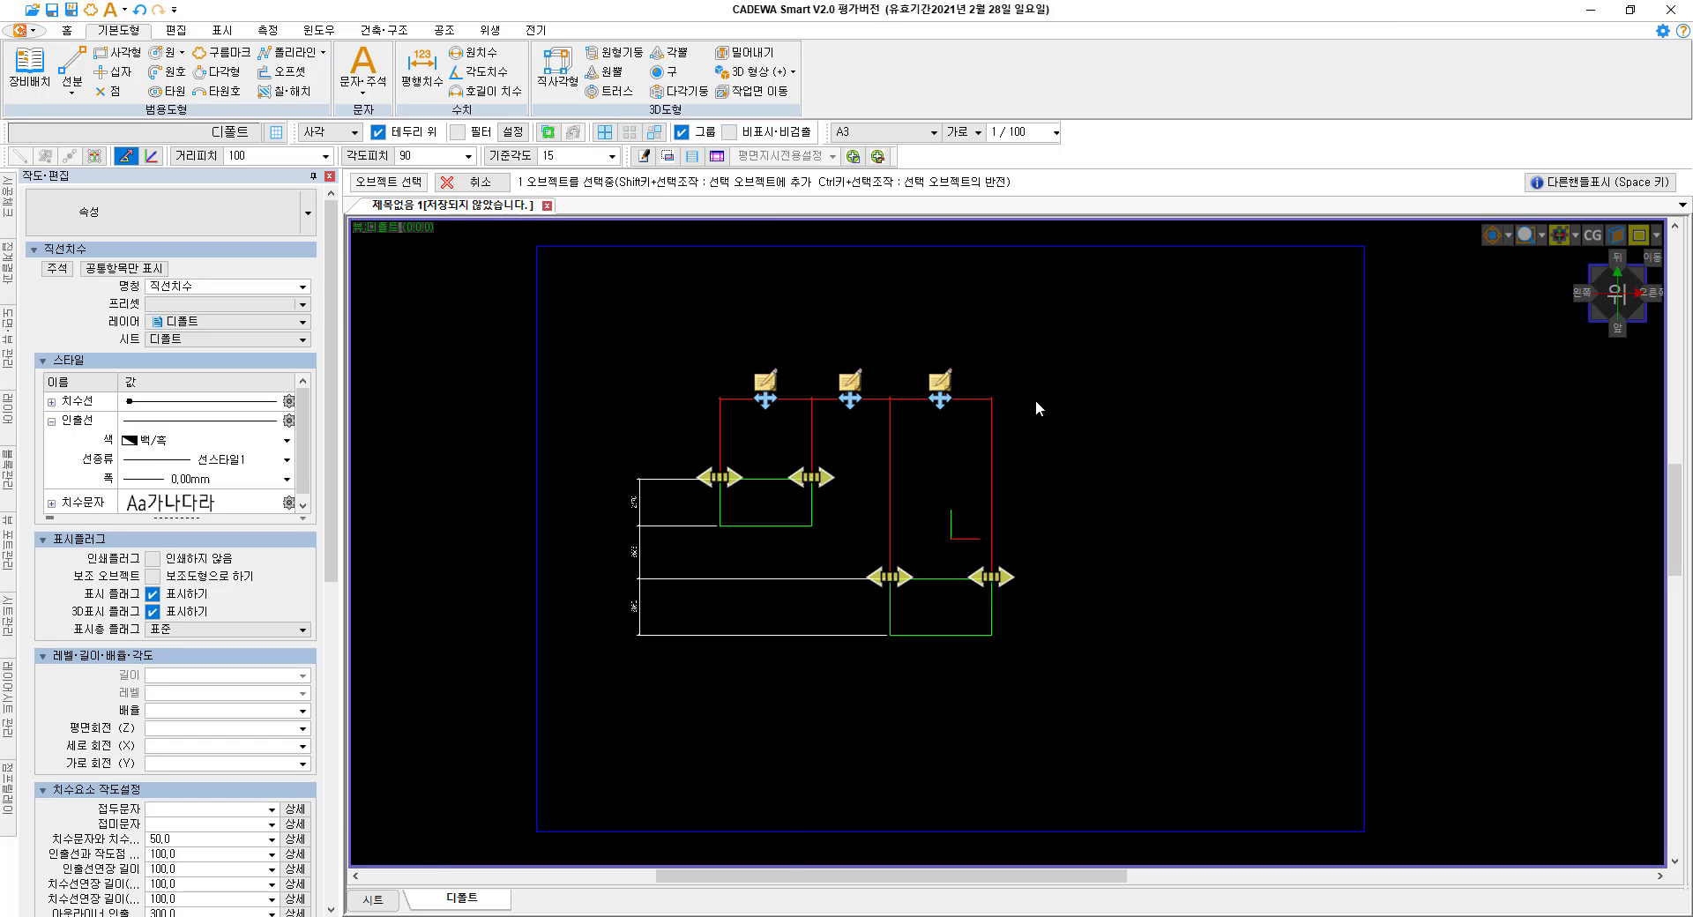
pyautogui.scroll(2, 1005, 570)
pyautogui.moveTo(1006, 570)
pyautogui.mouseDown(button='middle')
pyautogui.moveTo(1155, 475)
pyautogui.moveTo(1163, 430)
pyautogui.mouseUp(button='middle')
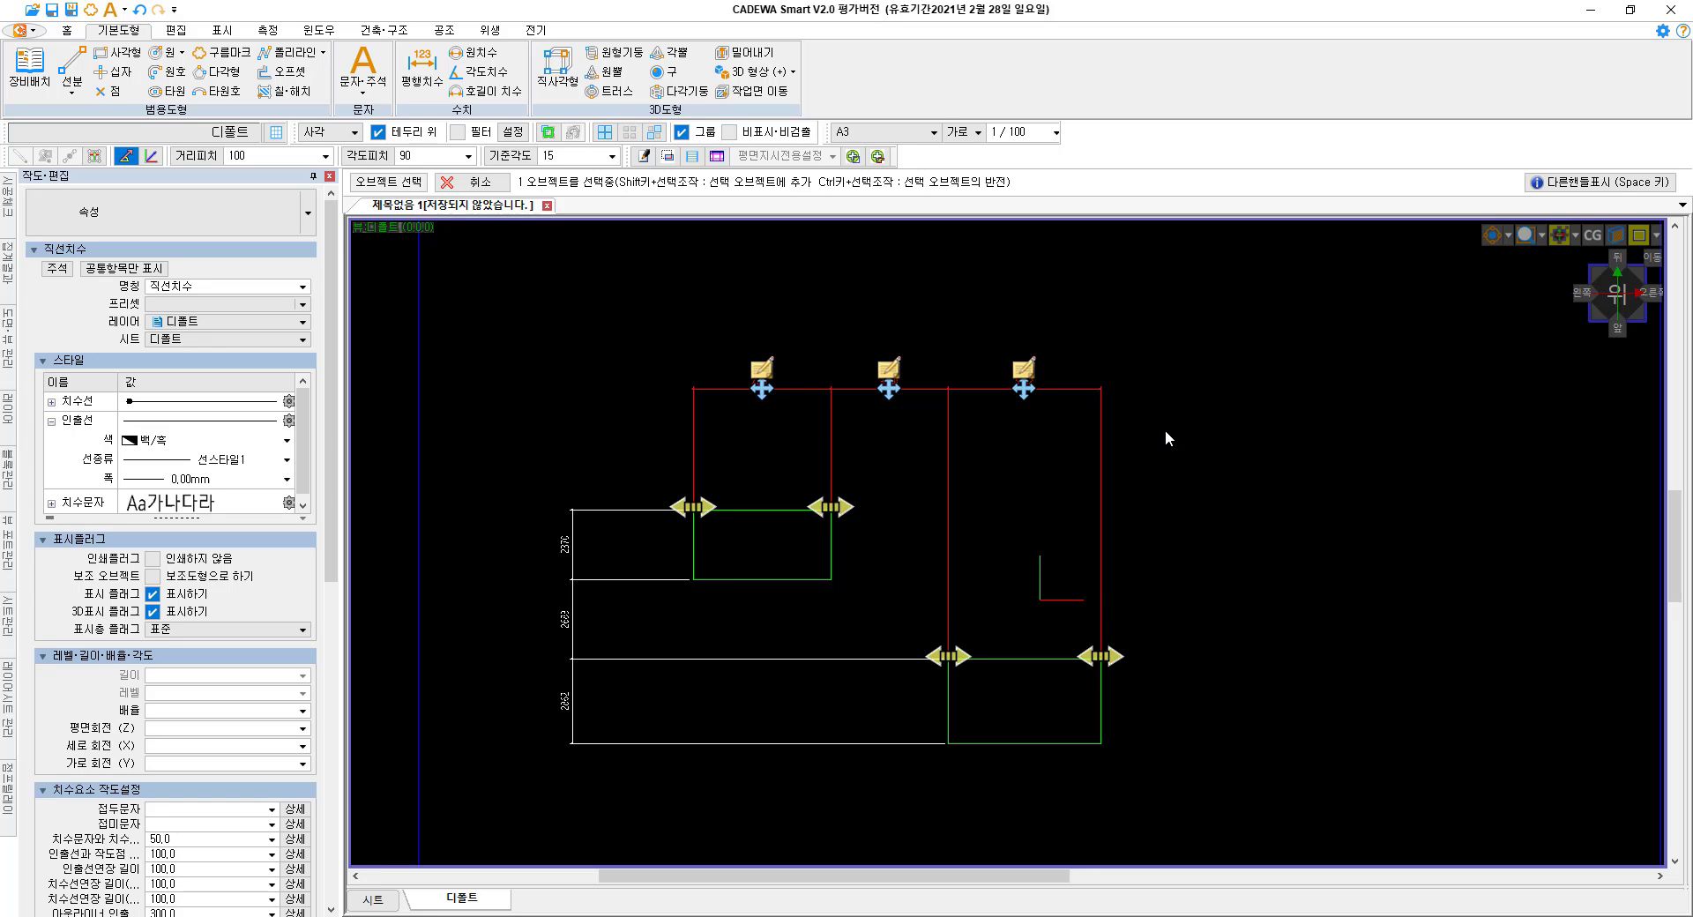
pyautogui.press('space')
pyautogui.press('space')
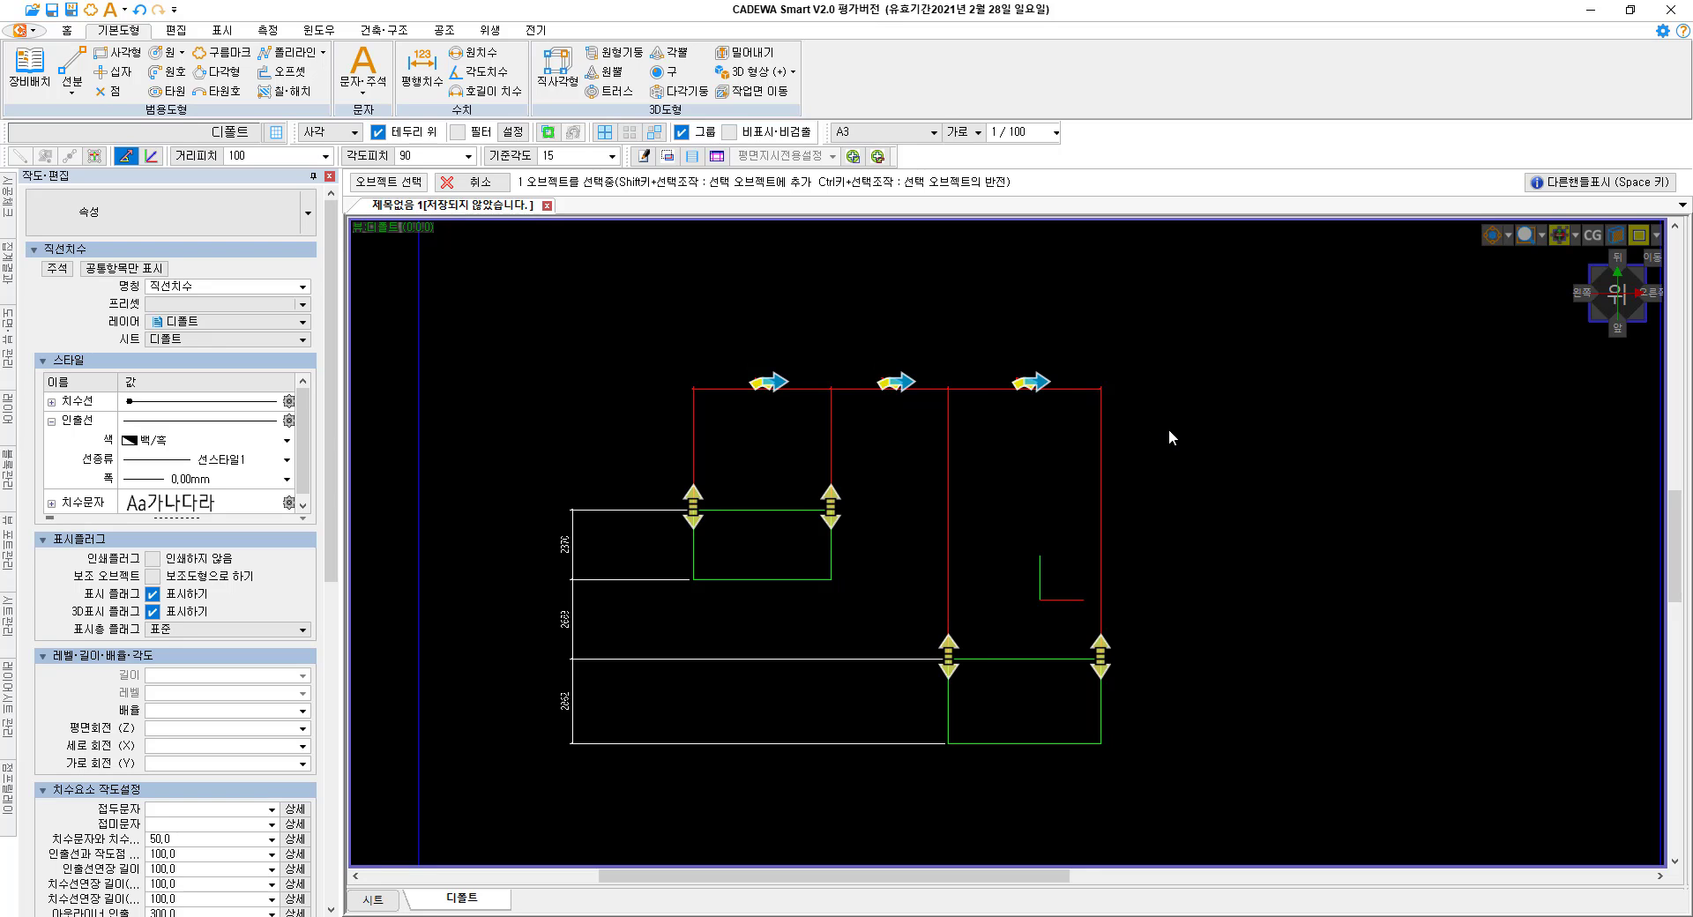
pyautogui.press('space')
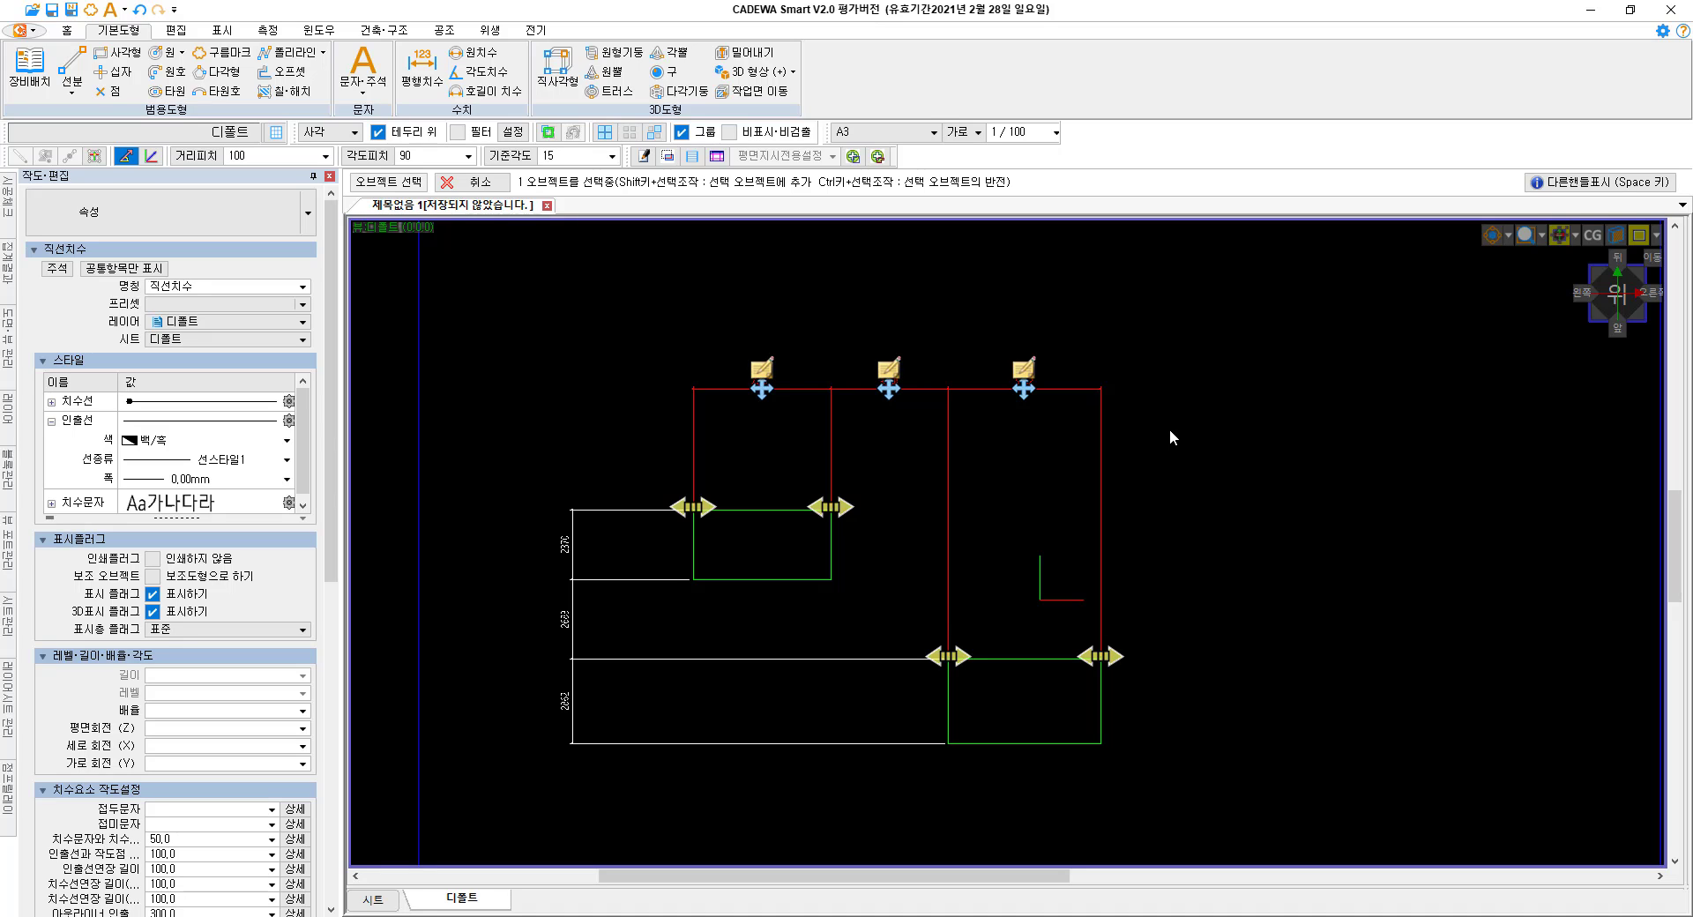
# Shift the chain dimension's second extension line right, making the first segment about 5,720, and raise the dimension line.
pyautogui.click(898, 483)
pyautogui.click(880, 388)
pyautogui.click(831, 509)
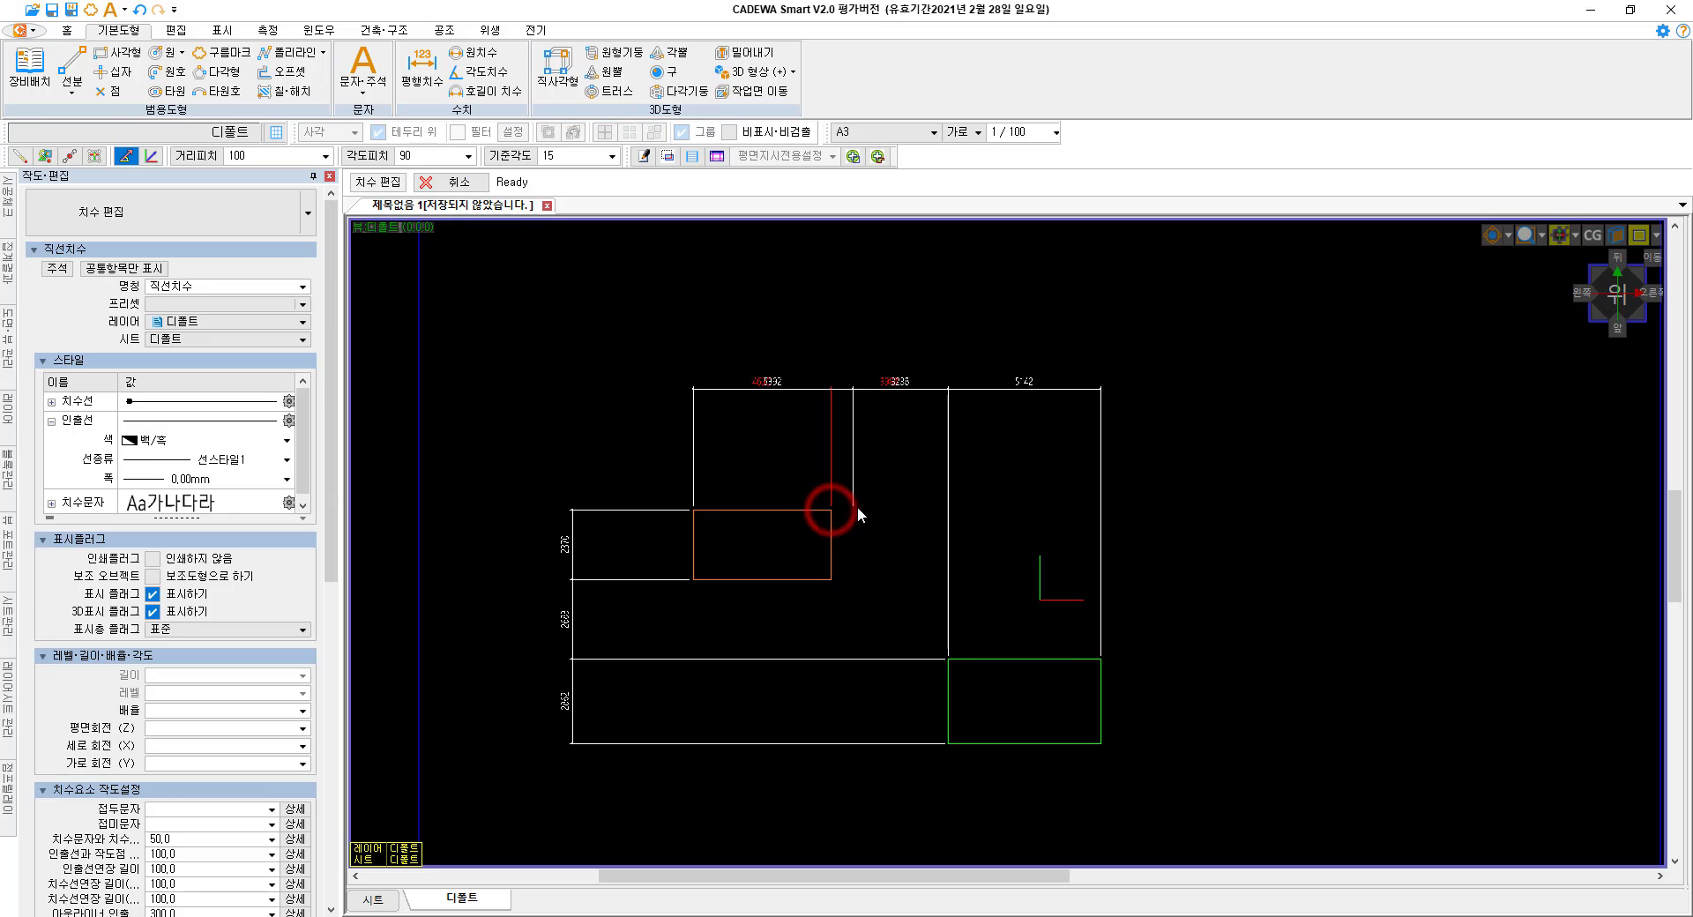
pyautogui.click(863, 506)
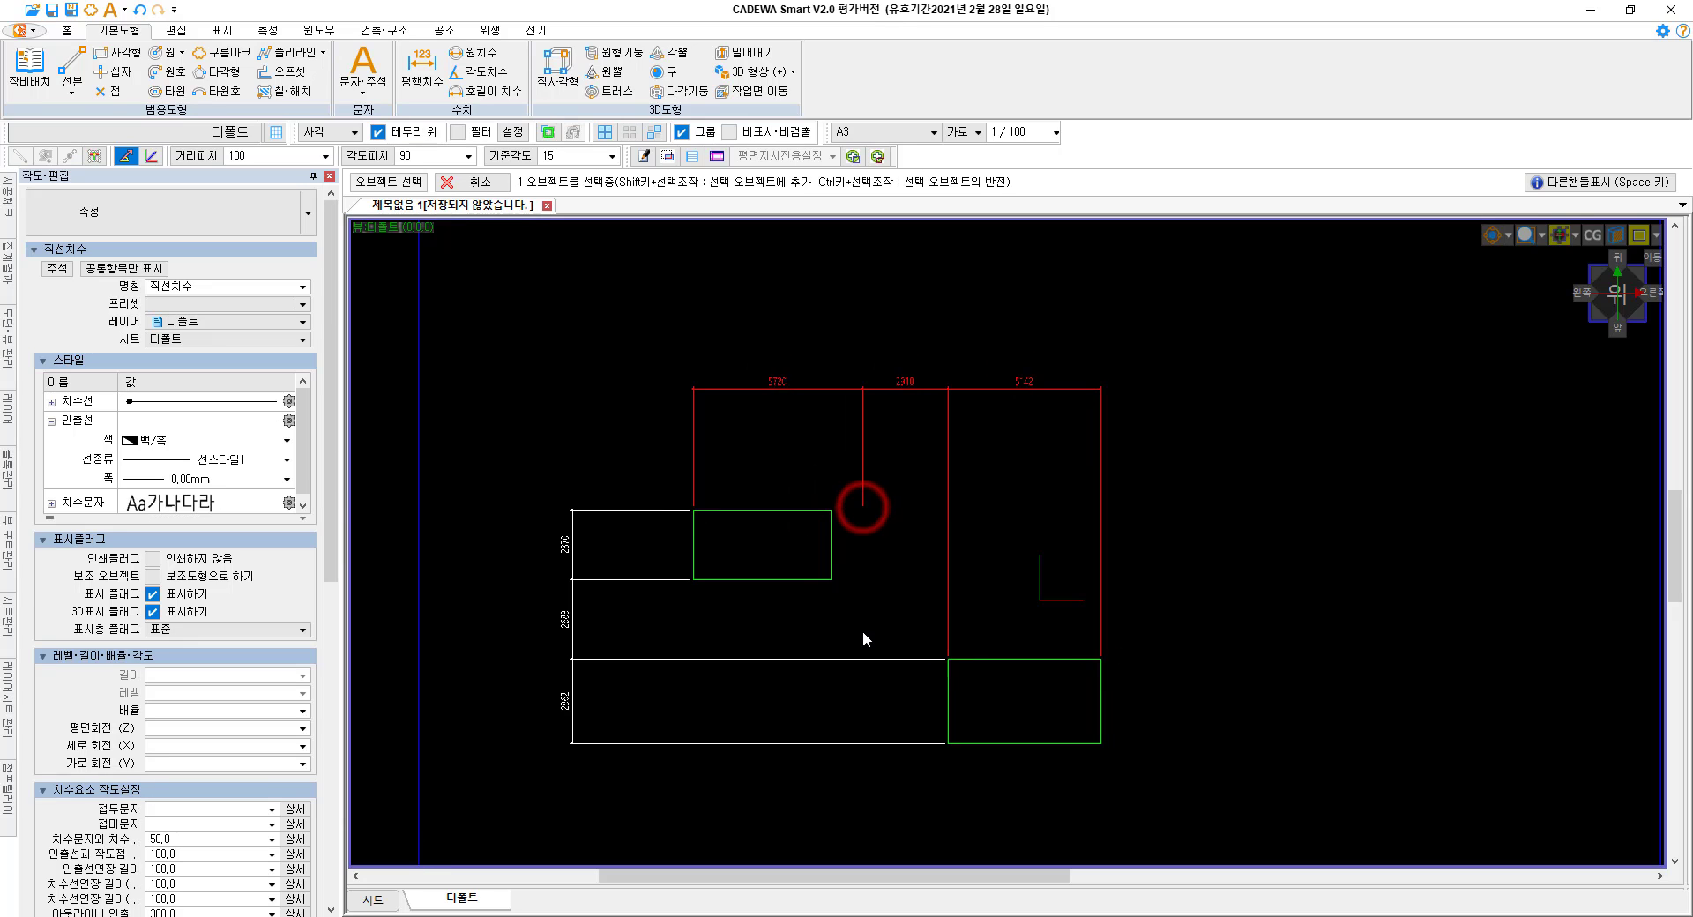
pyautogui.click(778, 392)
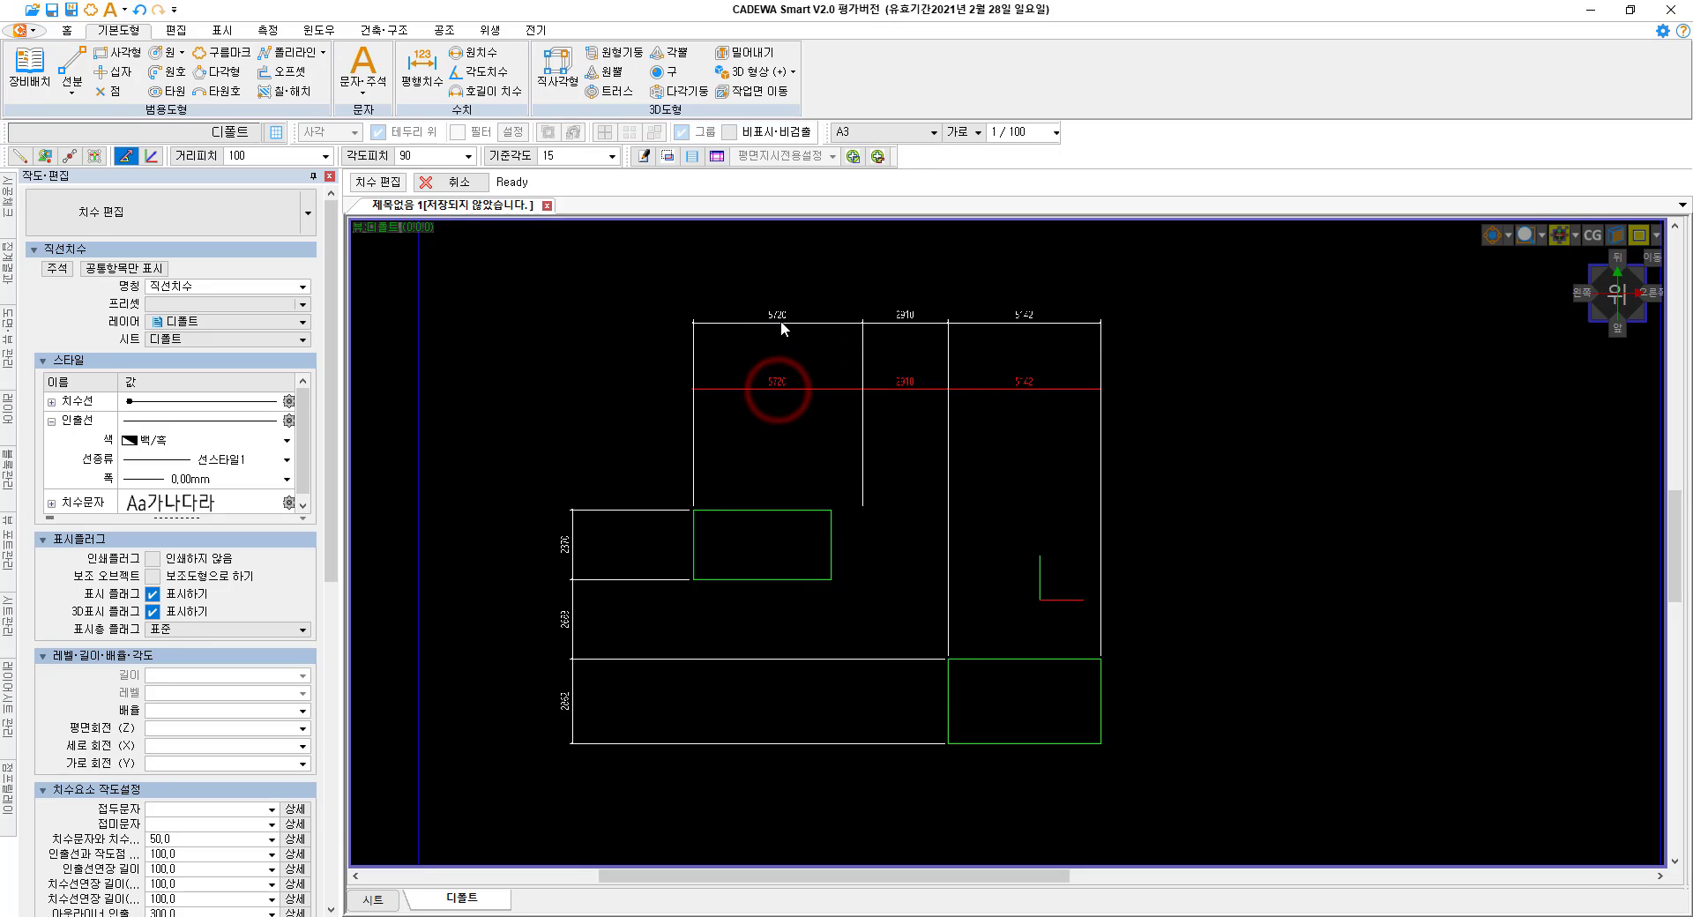
pyautogui.click(774, 316)
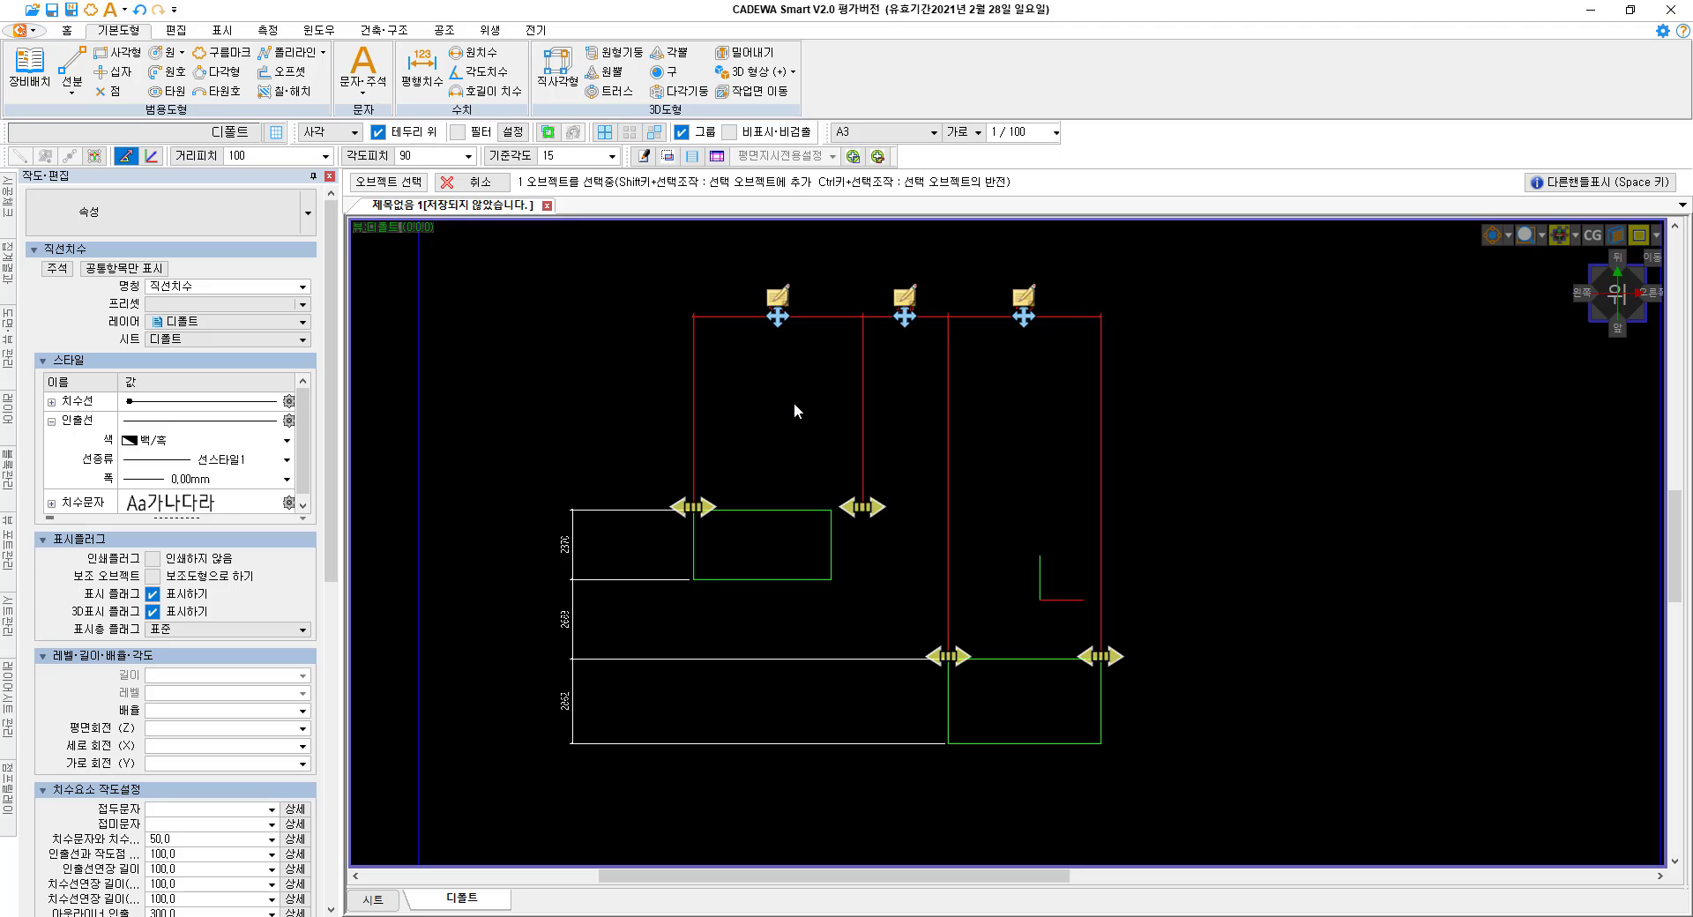
# Set the chain dimension's first value to 6000, changing only the dimension value (치수값만을 변경).
pyautogui.click(777, 300)
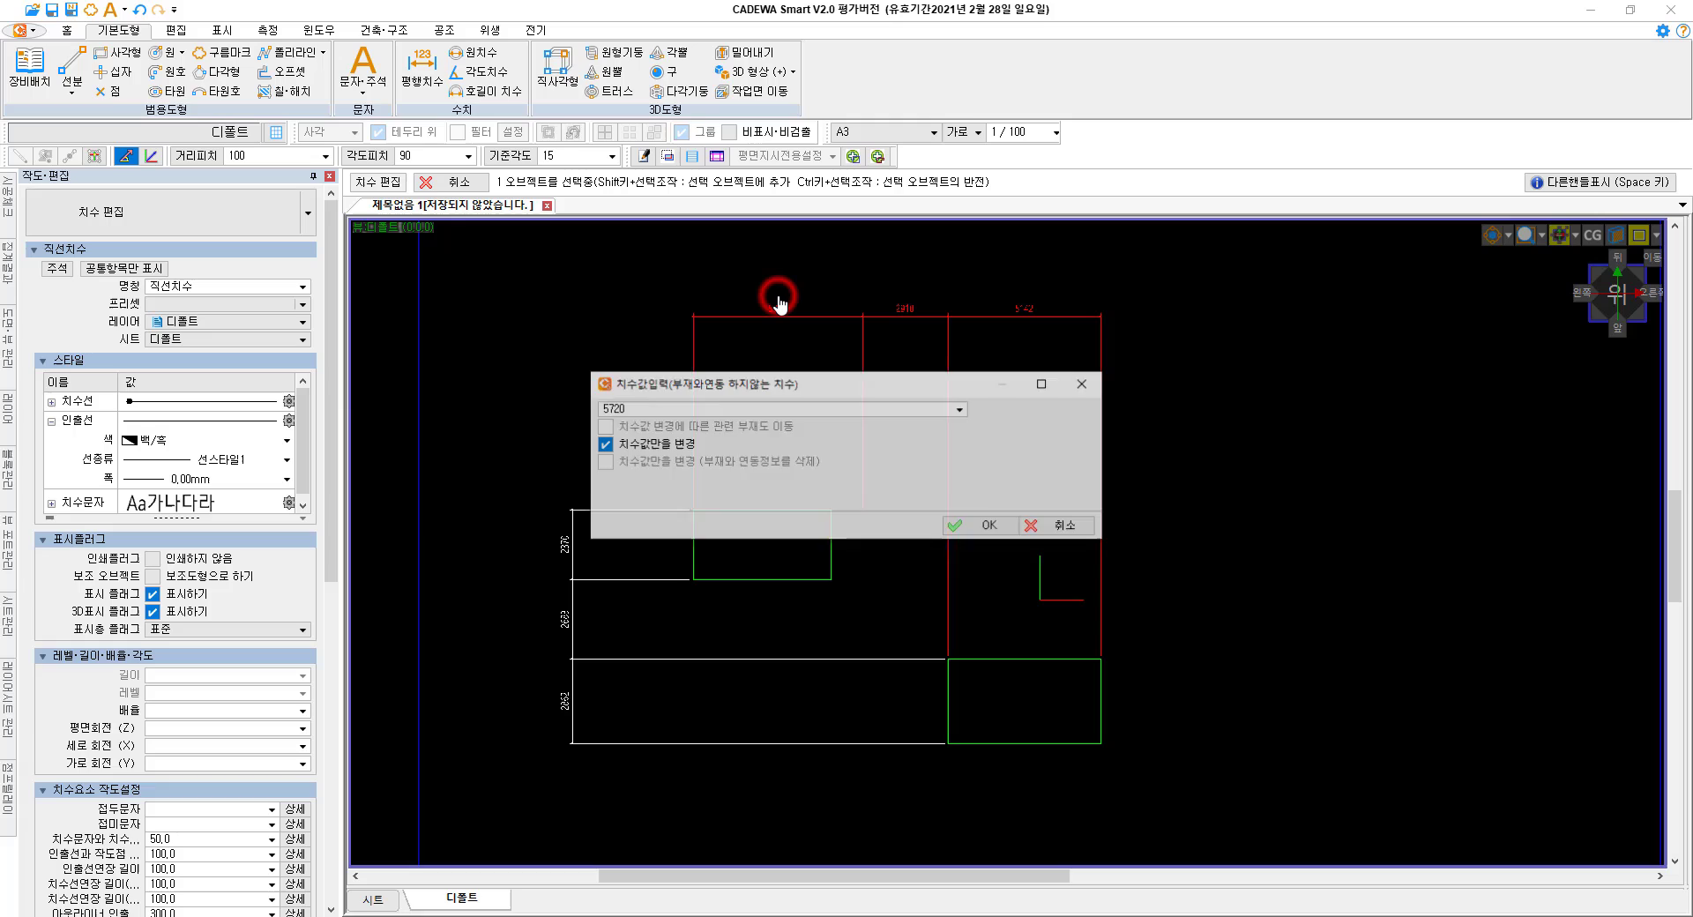
pyautogui.doubleClick(647, 409)
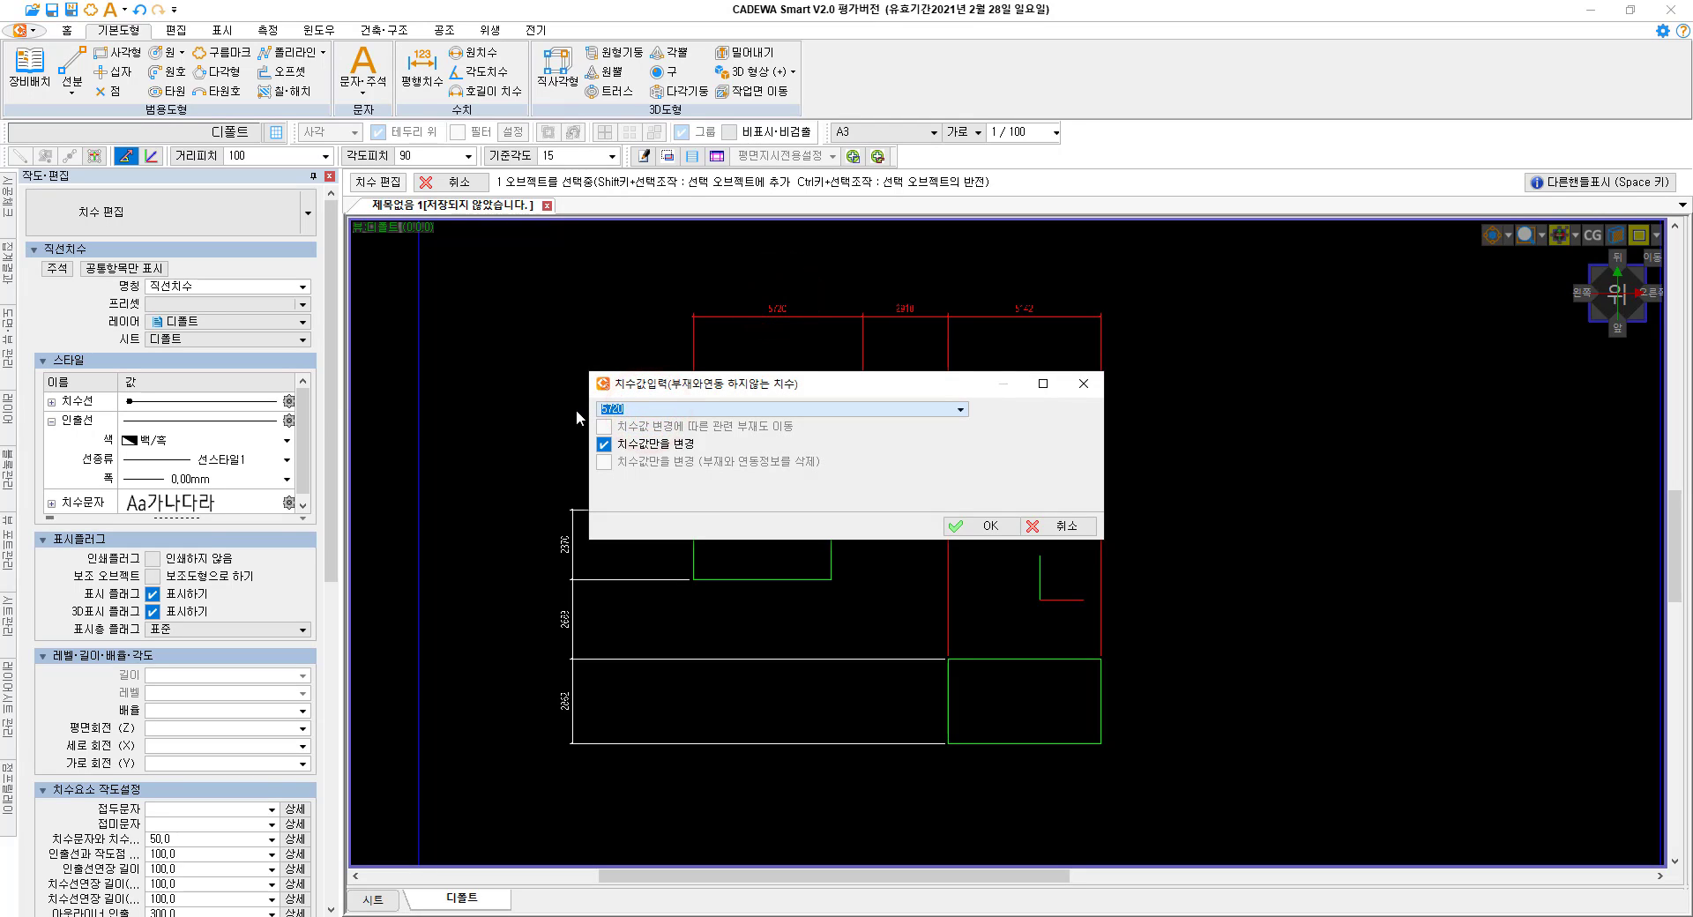
pyautogui.write('6000')
pyautogui.click(967, 527)
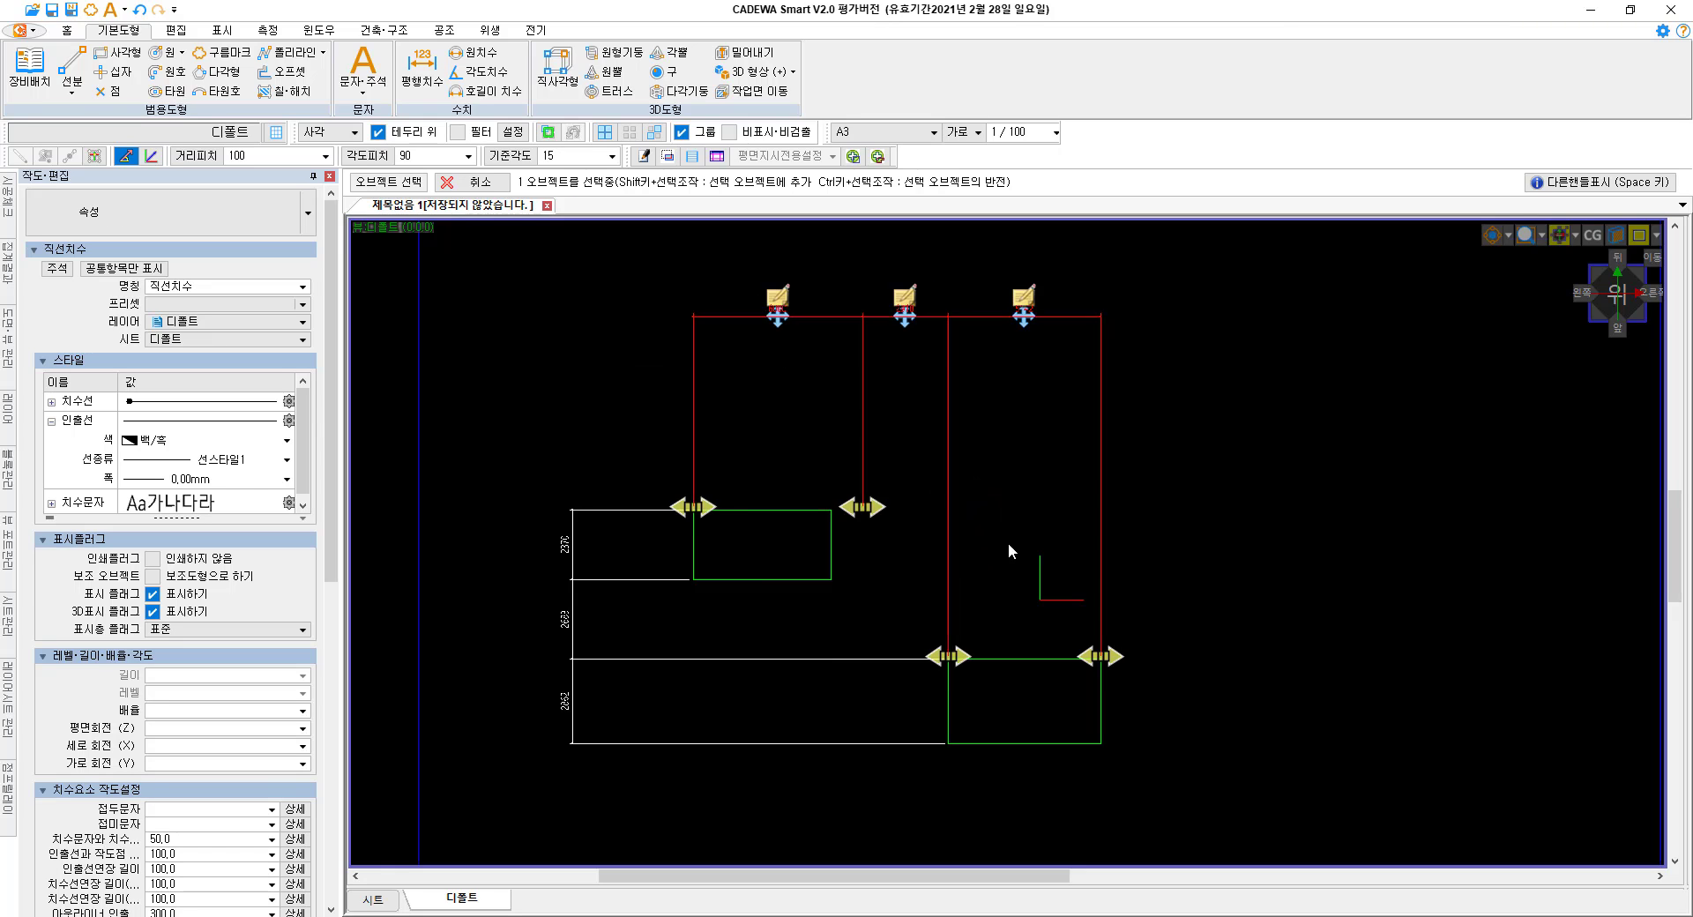
pyautogui.scroll(5, 1094, 662)
pyautogui.scroll(-5, 884, 600)
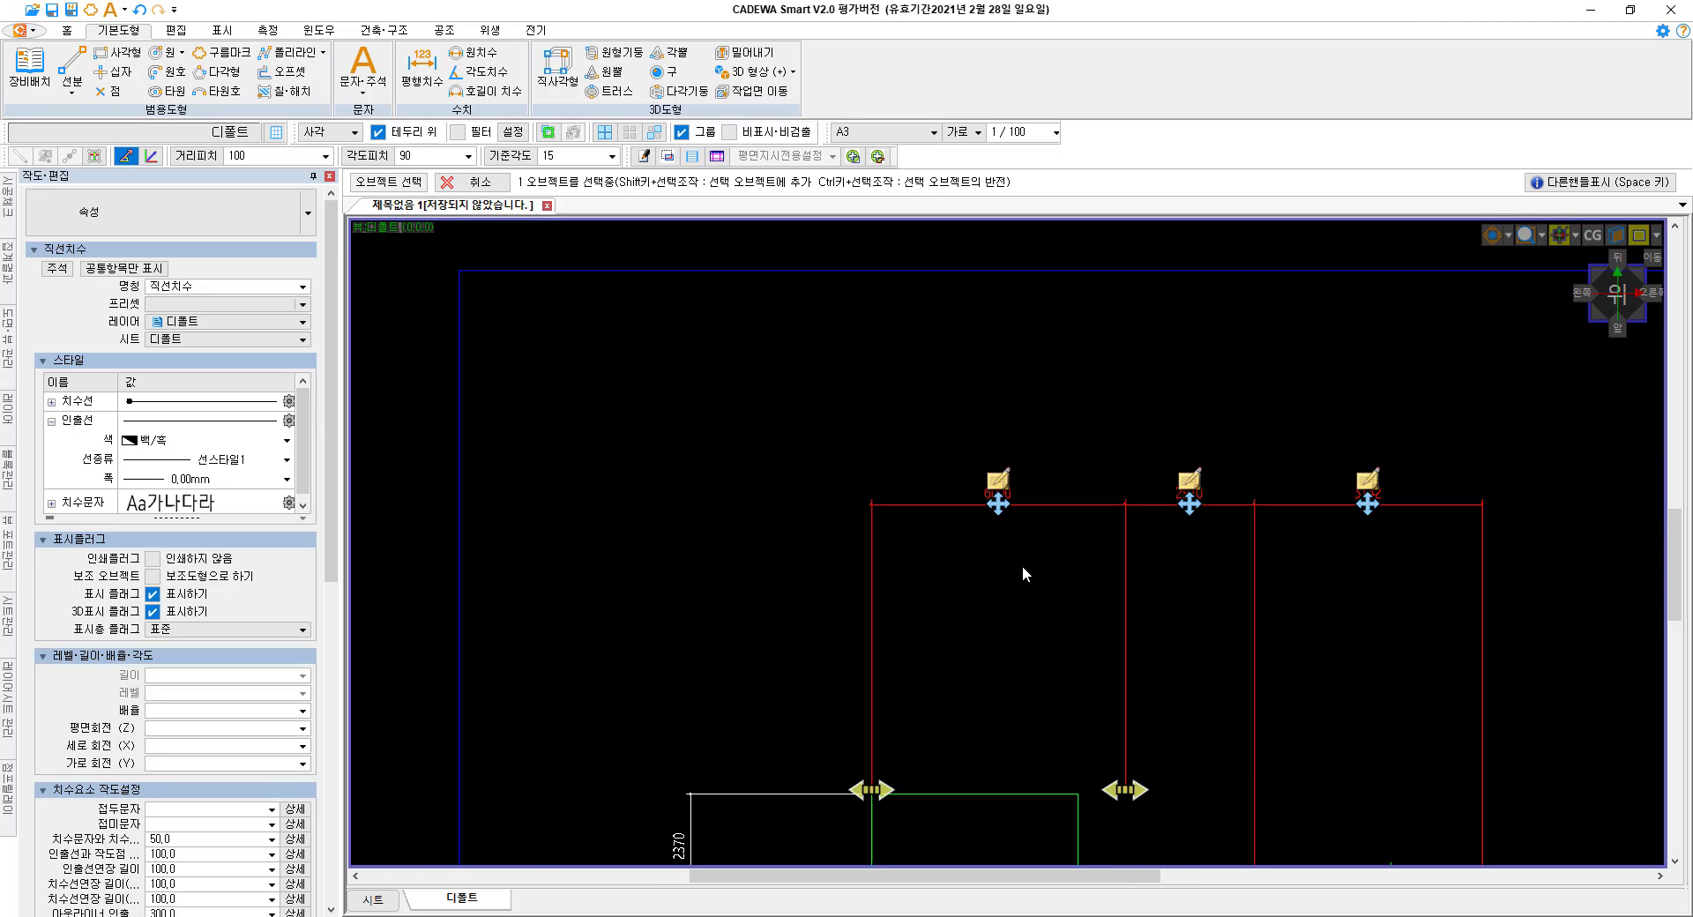
# Move the 6000 dimension text along its dimension line toward the second extension line.
pyautogui.press('space')
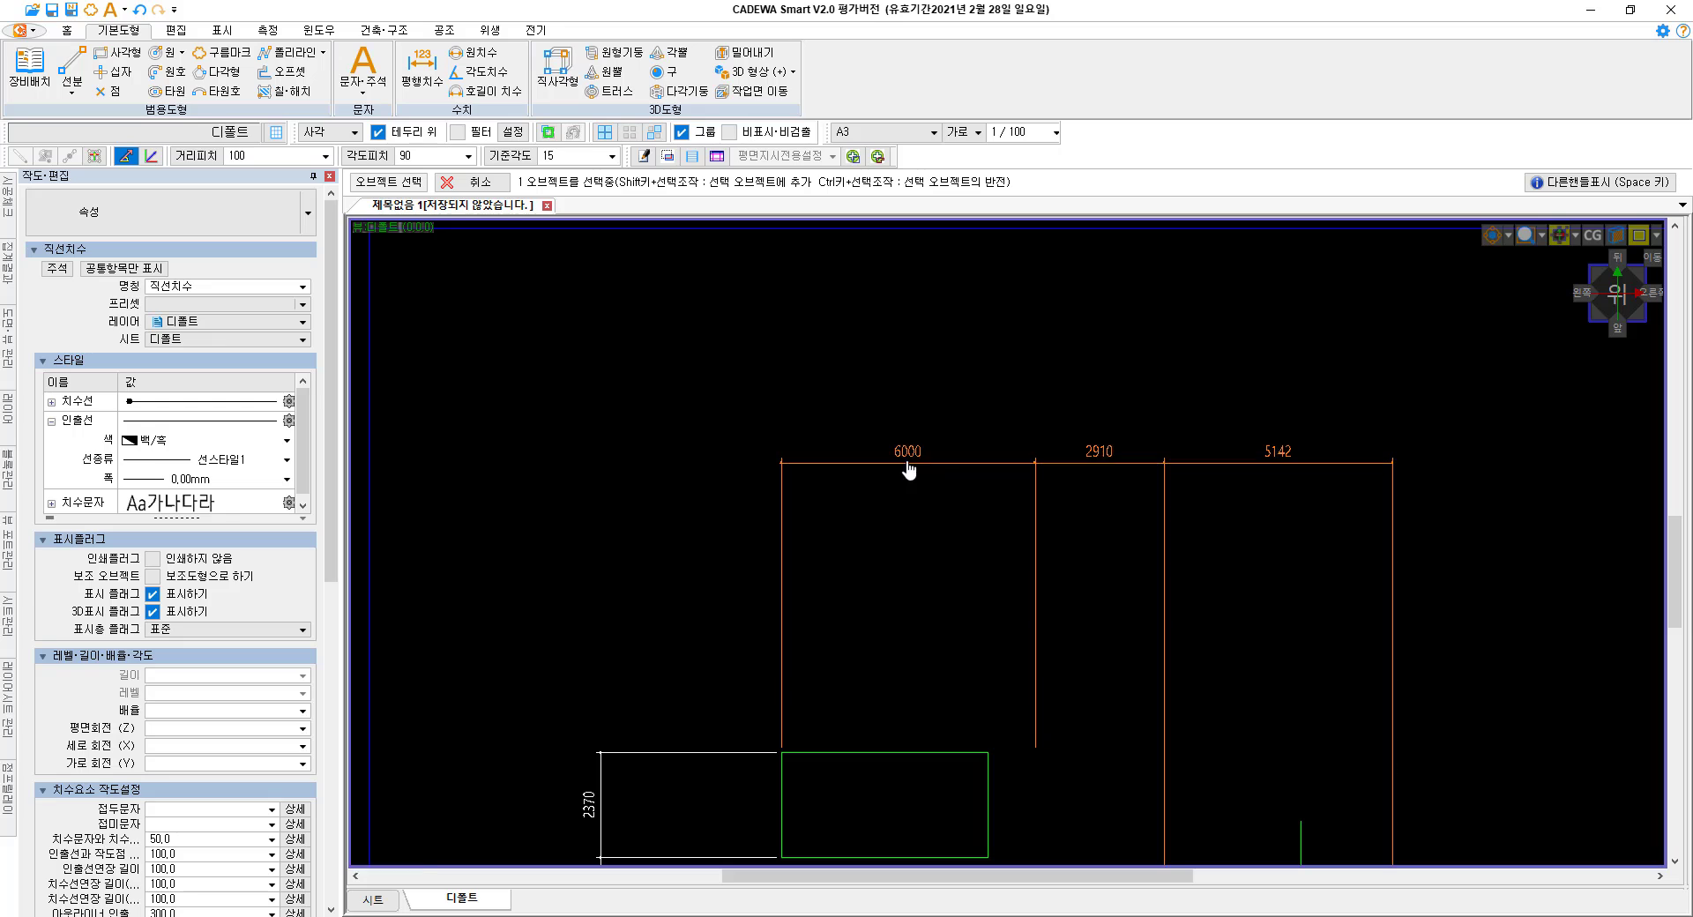
pyautogui.scroll(2, 917, 459)
pyautogui.moveTo(1023, 587); pyautogui.dragTo(834, 499, button='middle')
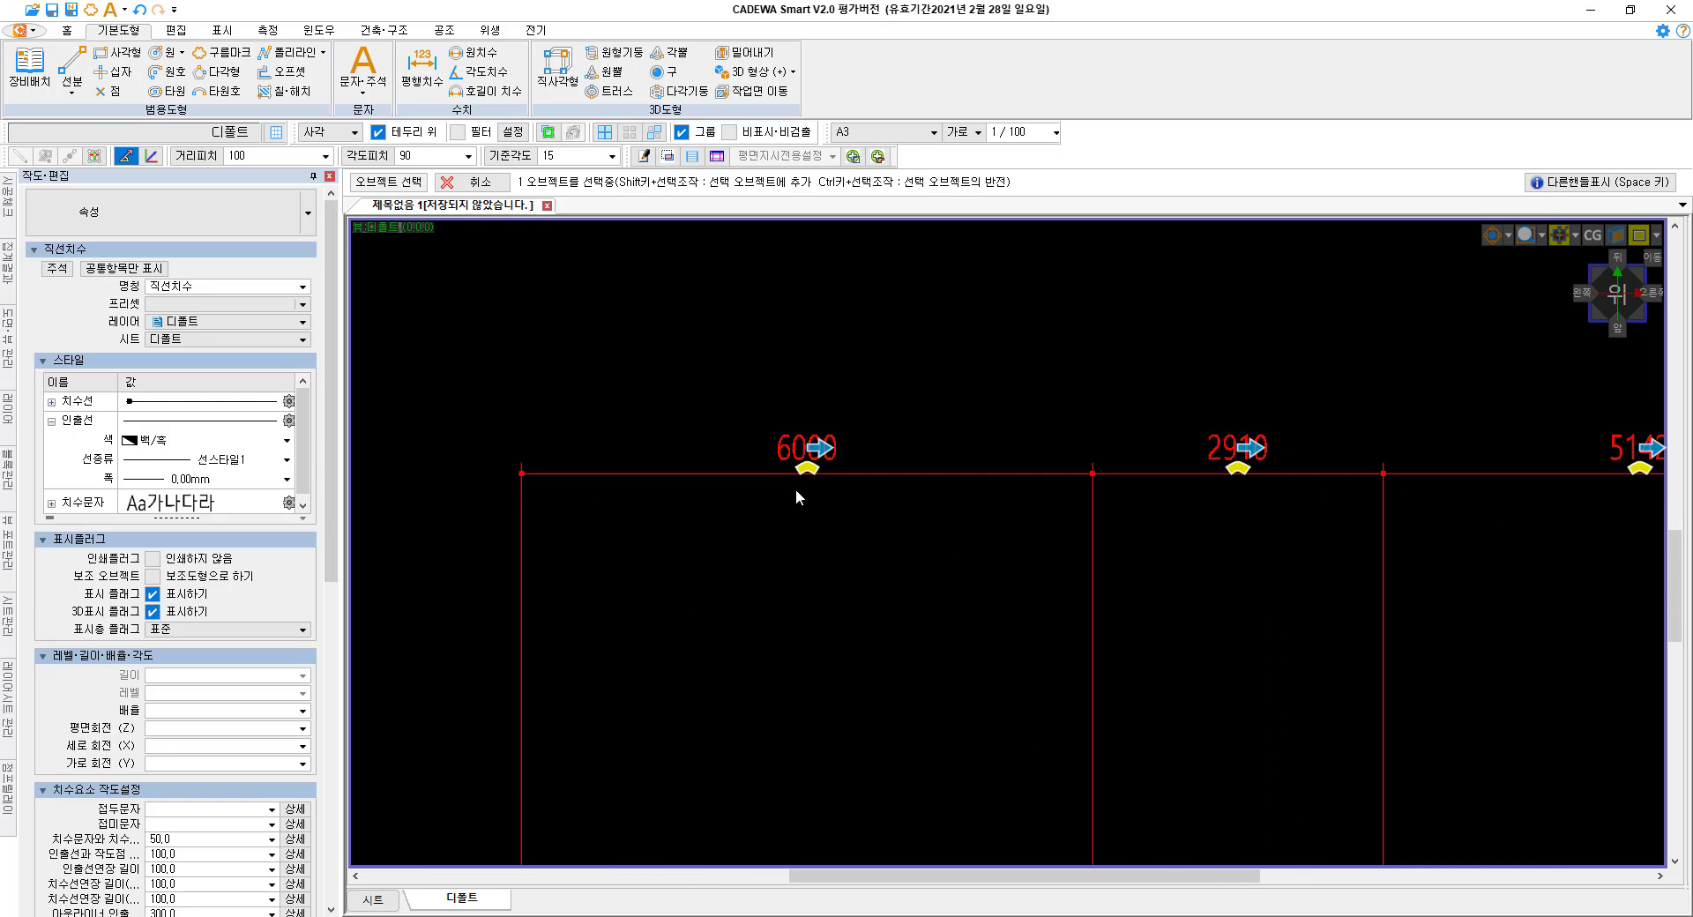
pyautogui.click(819, 448)
pyautogui.click(821, 451)
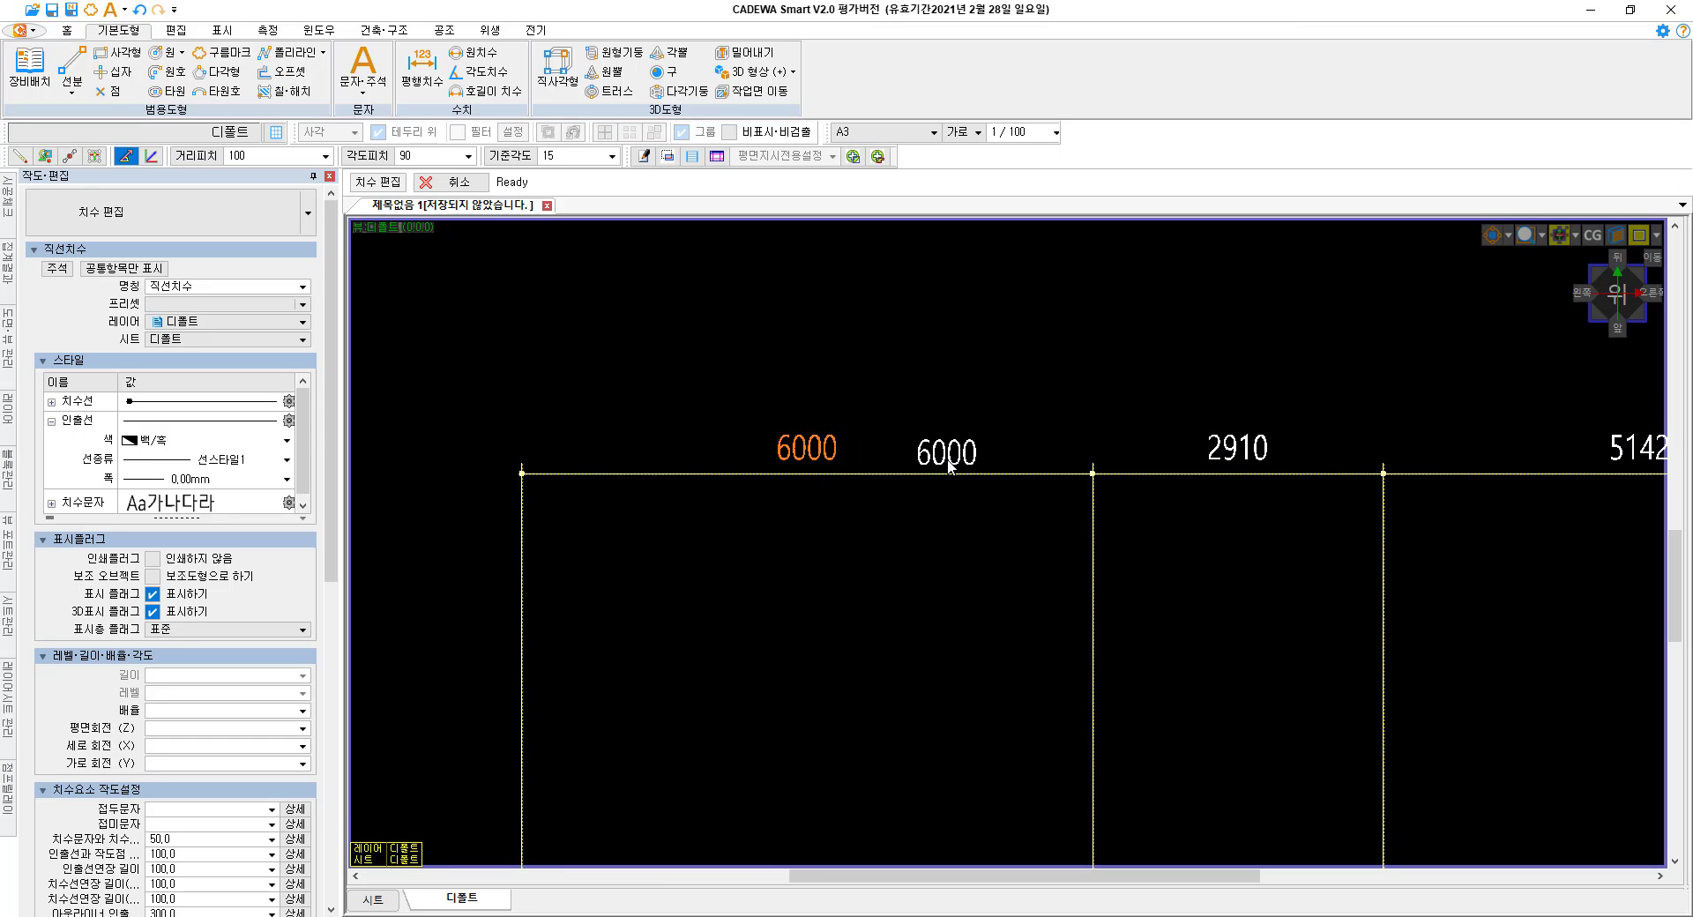
pyautogui.click(949, 457)
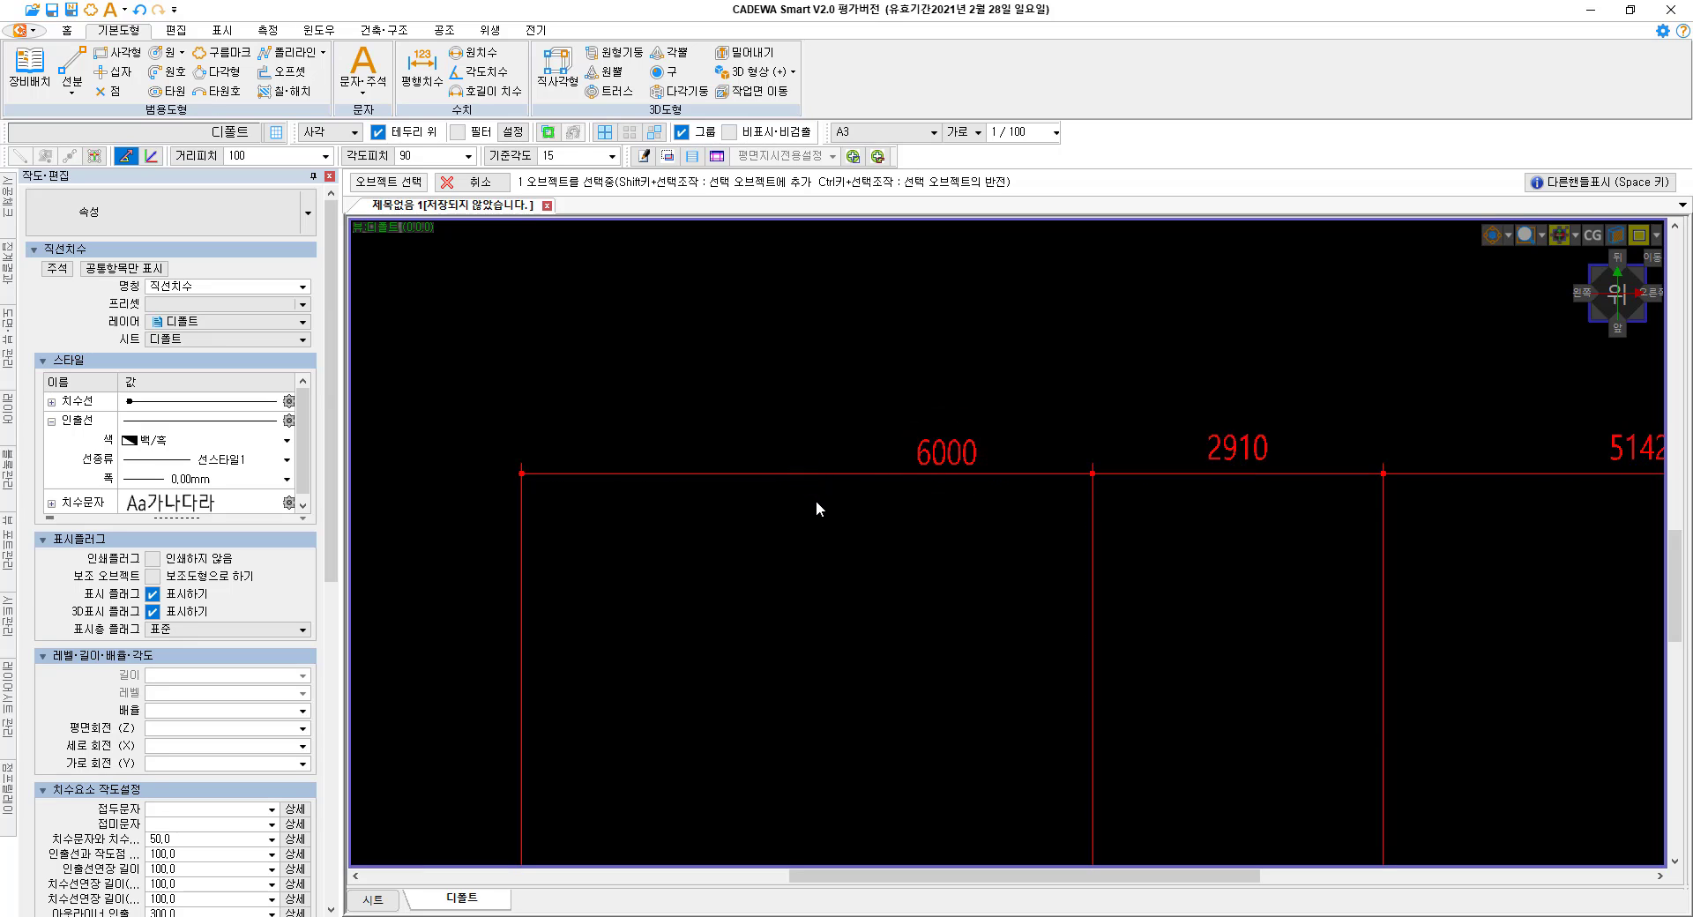
pyautogui.press('space')
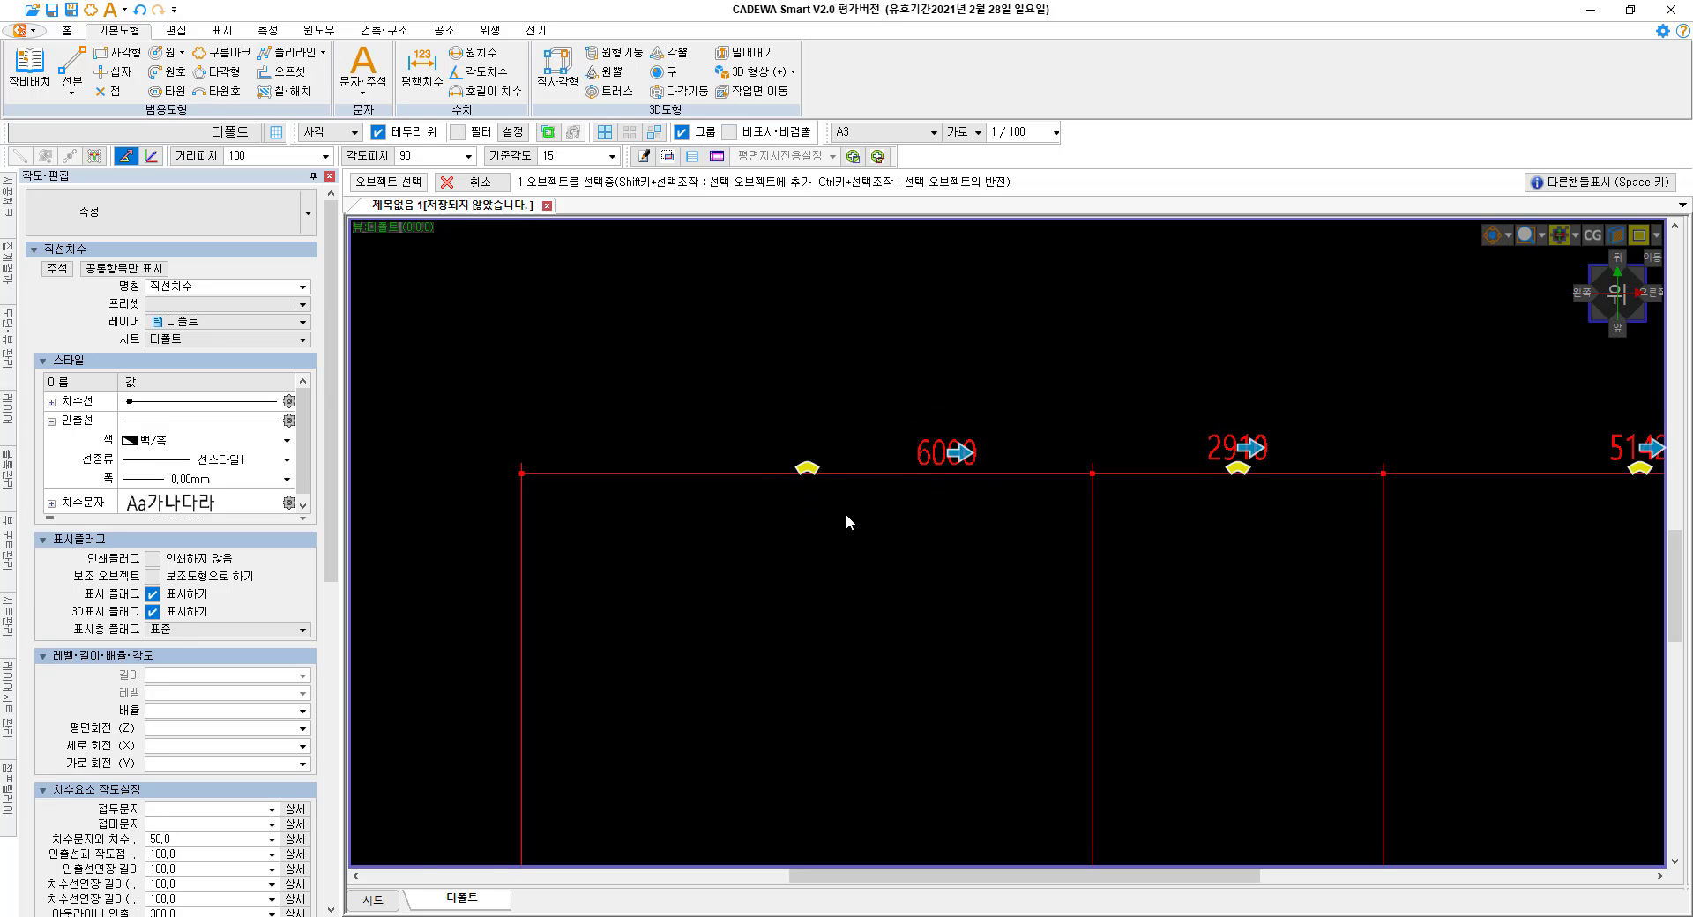
# Split the chain dimension's 6000 segment with an additional short extension line near its first third, and deselect the dimension.
pyautogui.click(806, 472)
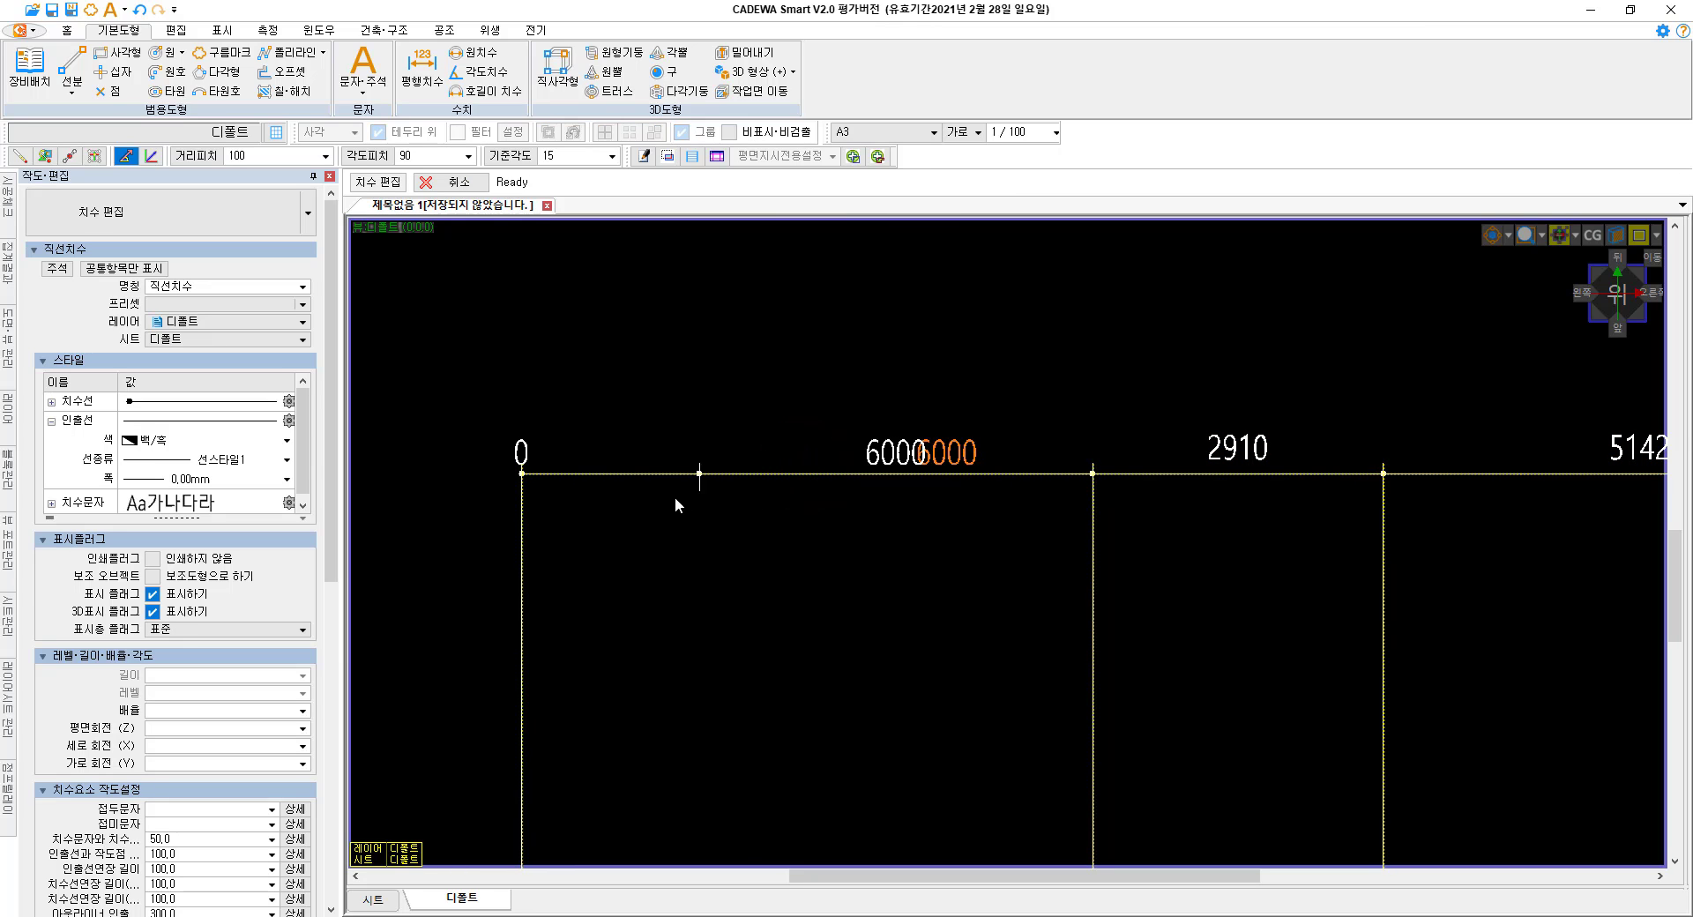
pyautogui.click(723, 758)
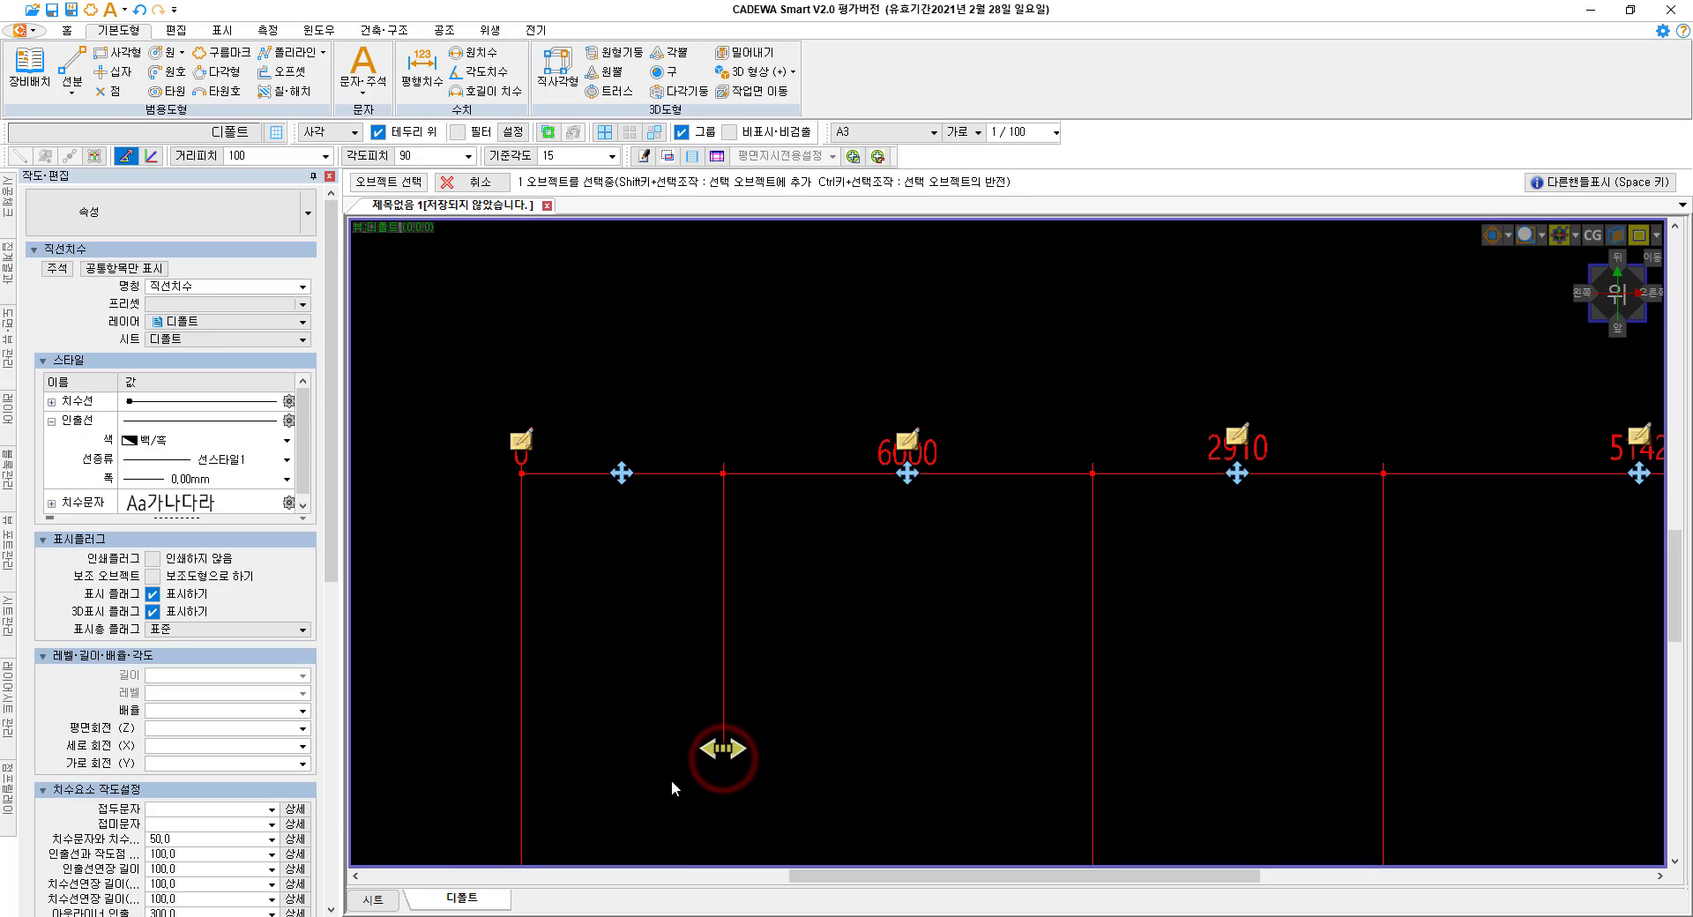
pyautogui.scroll(-1, 668, 792)
pyautogui.moveTo(1152, 531); pyautogui.dragTo(1113, 550, button='middle')
pyautogui.scroll(-1, 1004, 569)
pyautogui.scroll(-1, 1005, 565)
pyautogui.moveTo(1226, 564); pyautogui.dragTo(919, 550, button='middle')
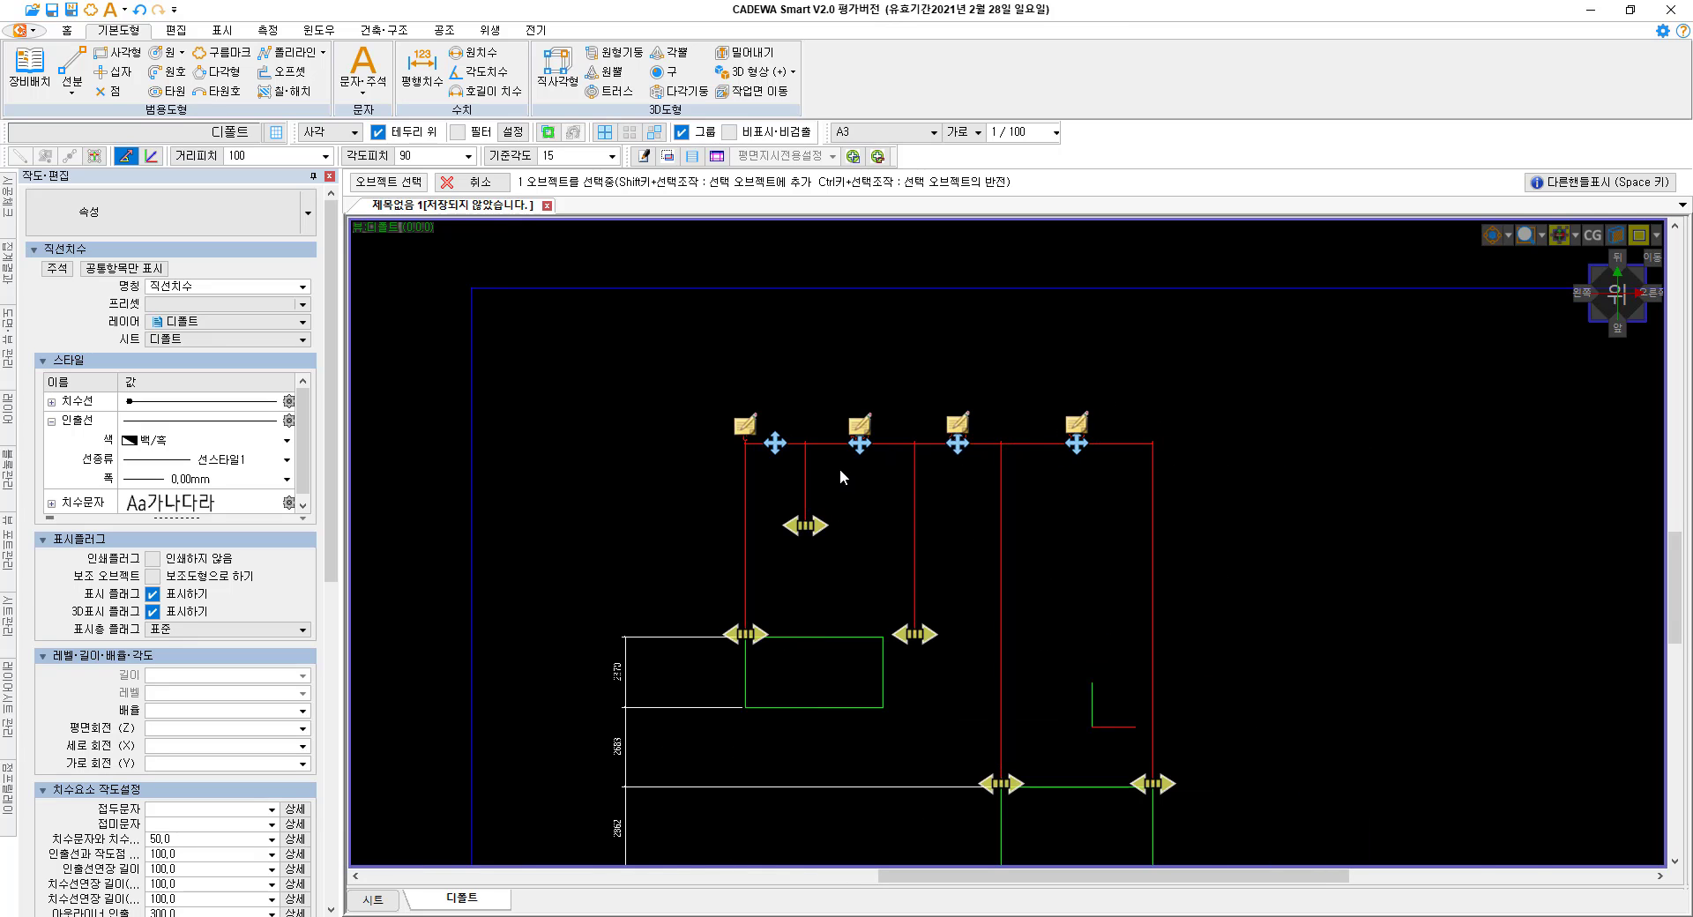
pyautogui.moveTo(840, 469); pyautogui.dragTo(1008, 552, button='middle')
pyautogui.scroll(1, 1005, 574)
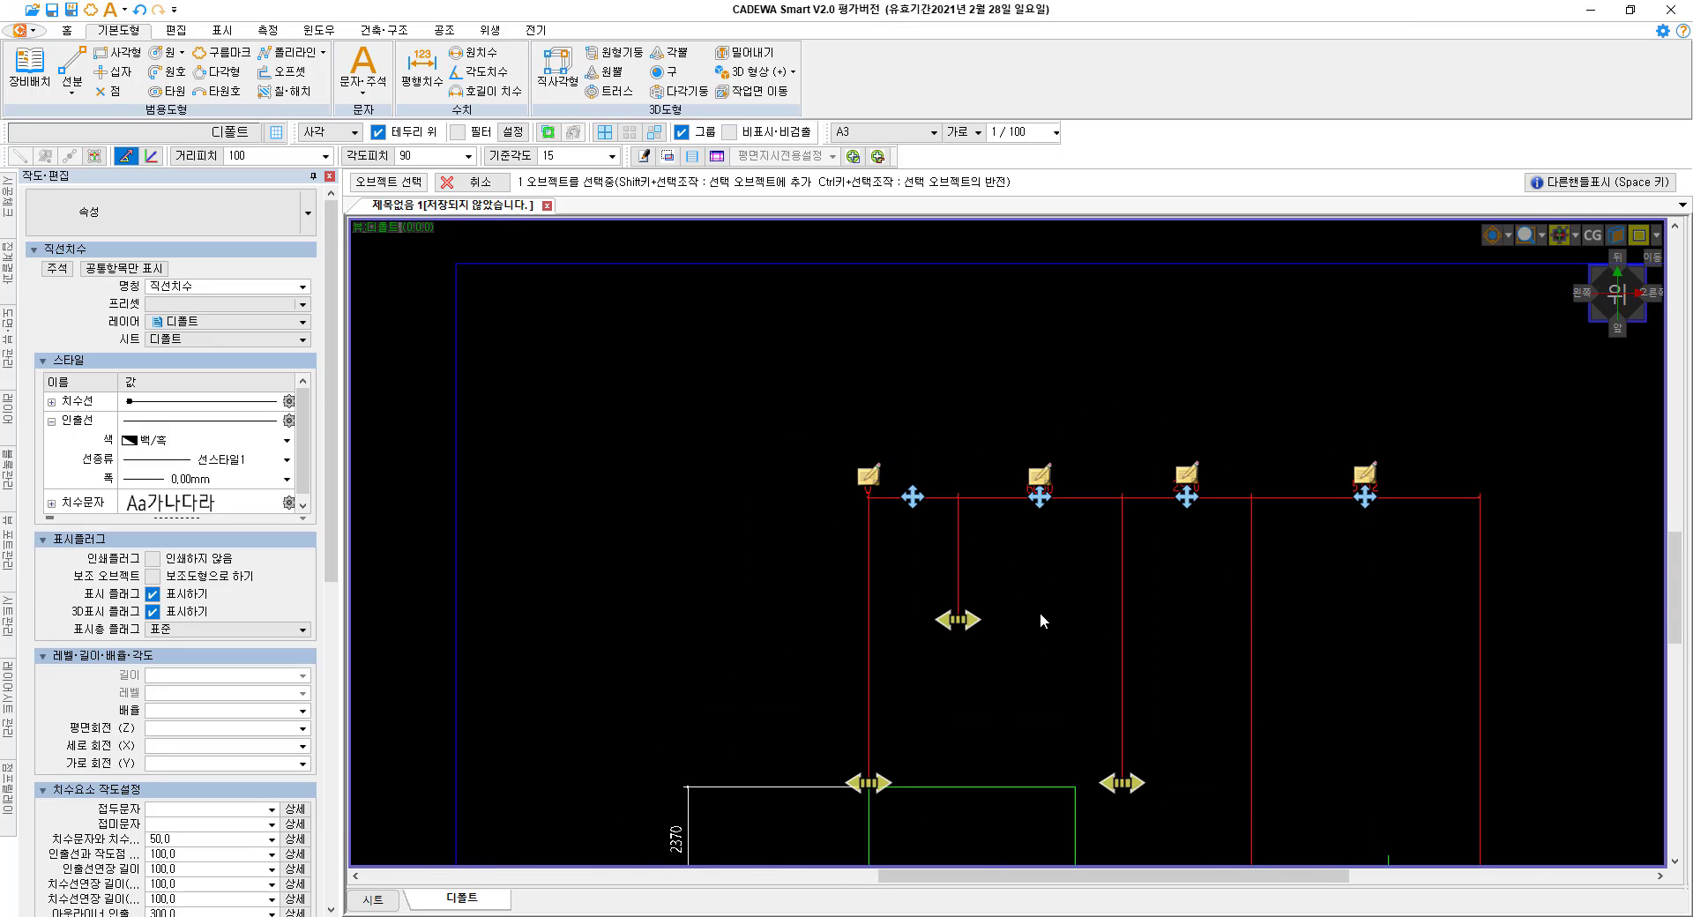
pyautogui.click(928, 381)
pyautogui.click(827, 371)
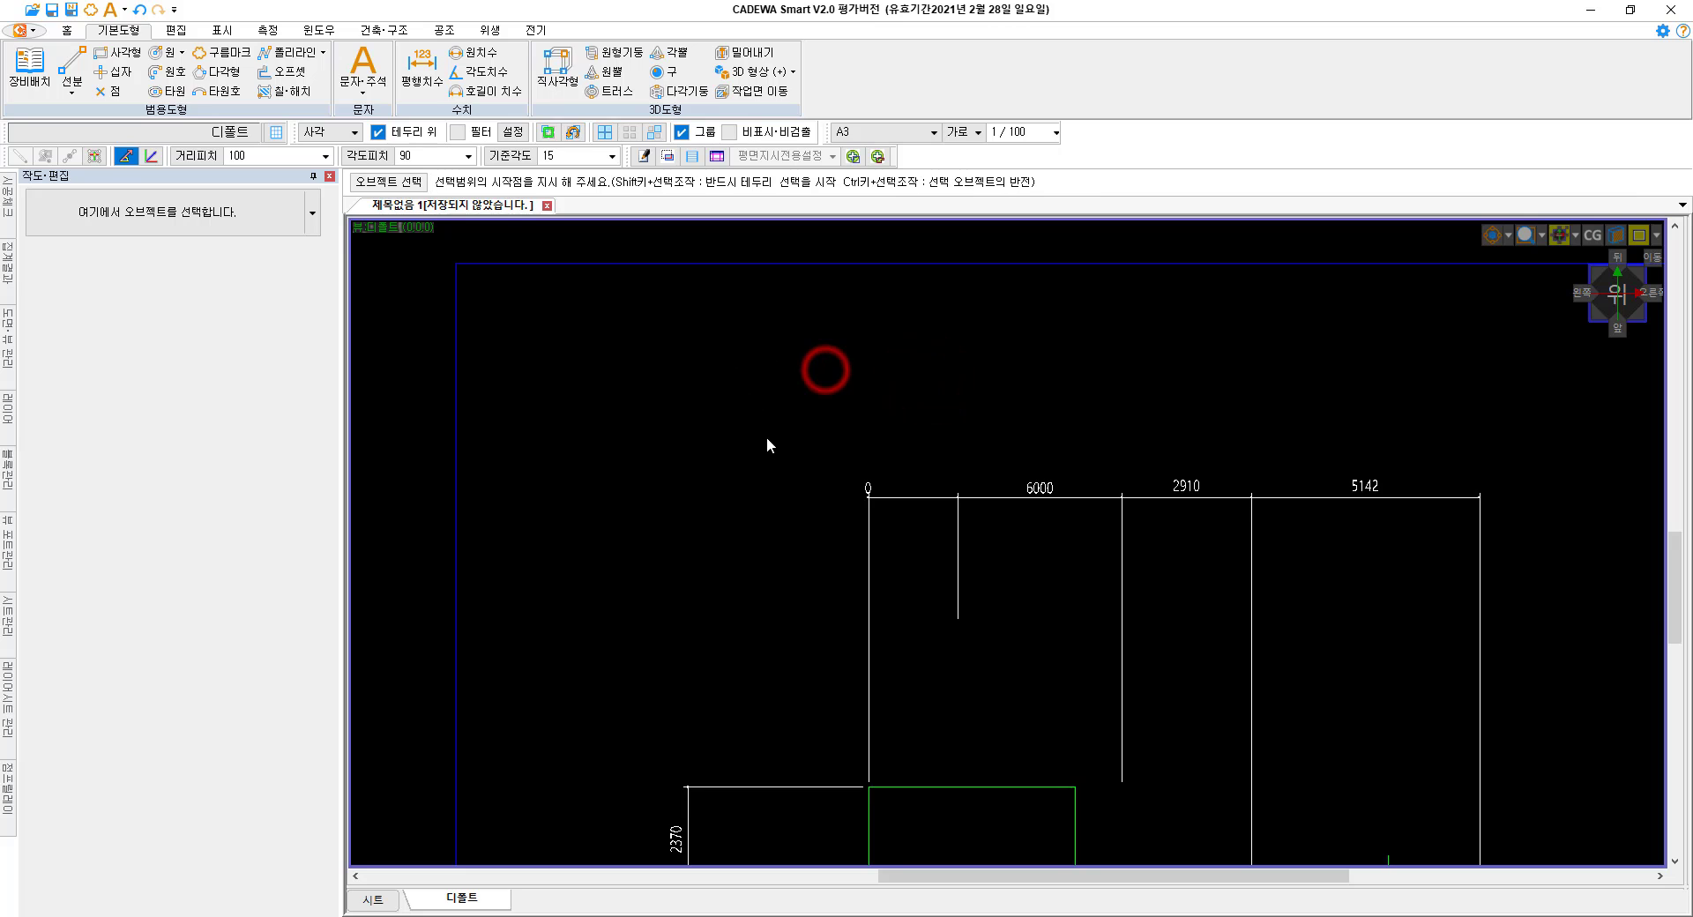
# Erase two of the chain dimension's extension lines: the short added one and the one separating the 6000 and 2910 segments.
pyautogui.scroll(1, 765, 436)
pyautogui.moveTo(1341, 752); pyautogui.dragTo(958, 531, button='middle')
pyautogui.scroll(-1, 891, 595)
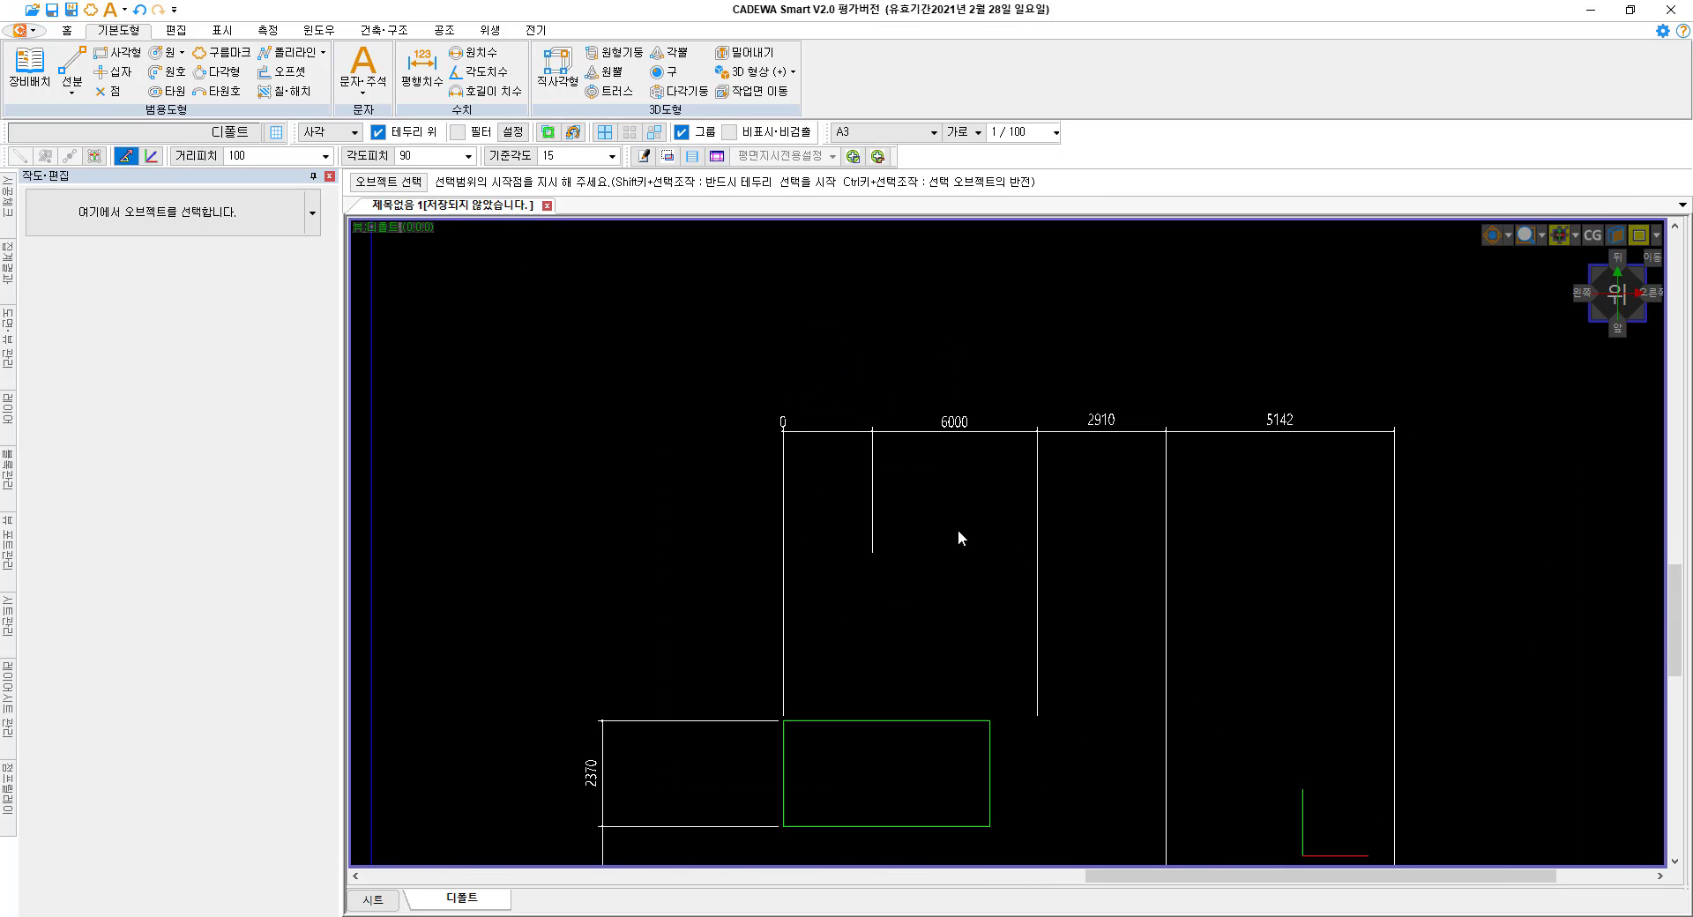
pyautogui.click(987, 433)
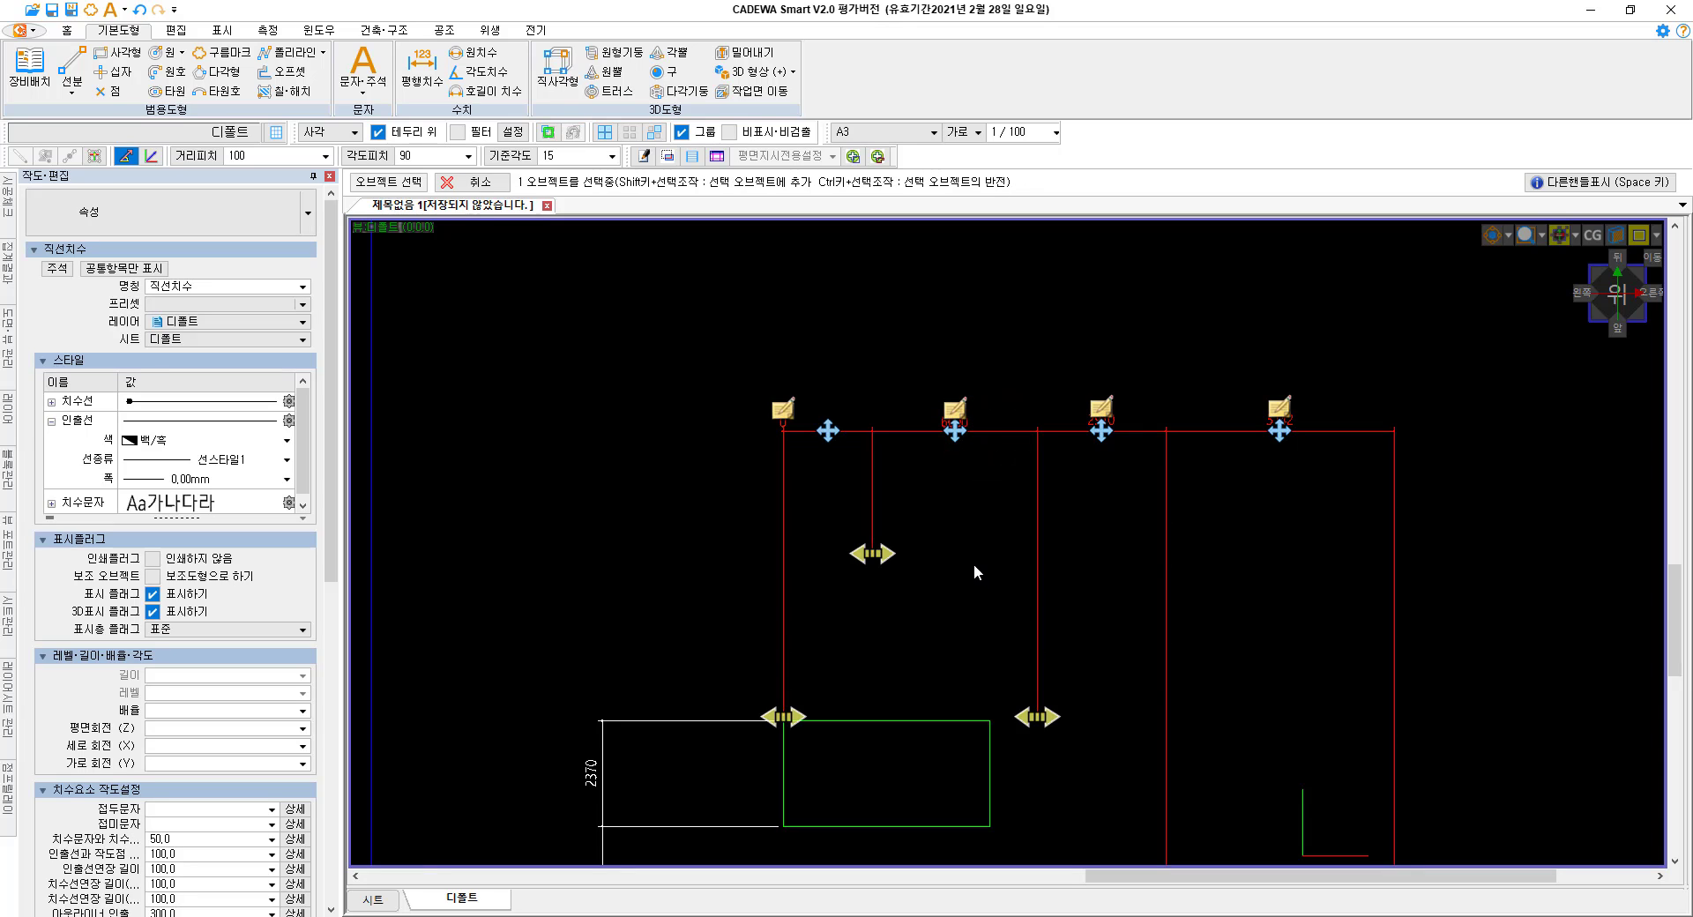
pyautogui.press('space')
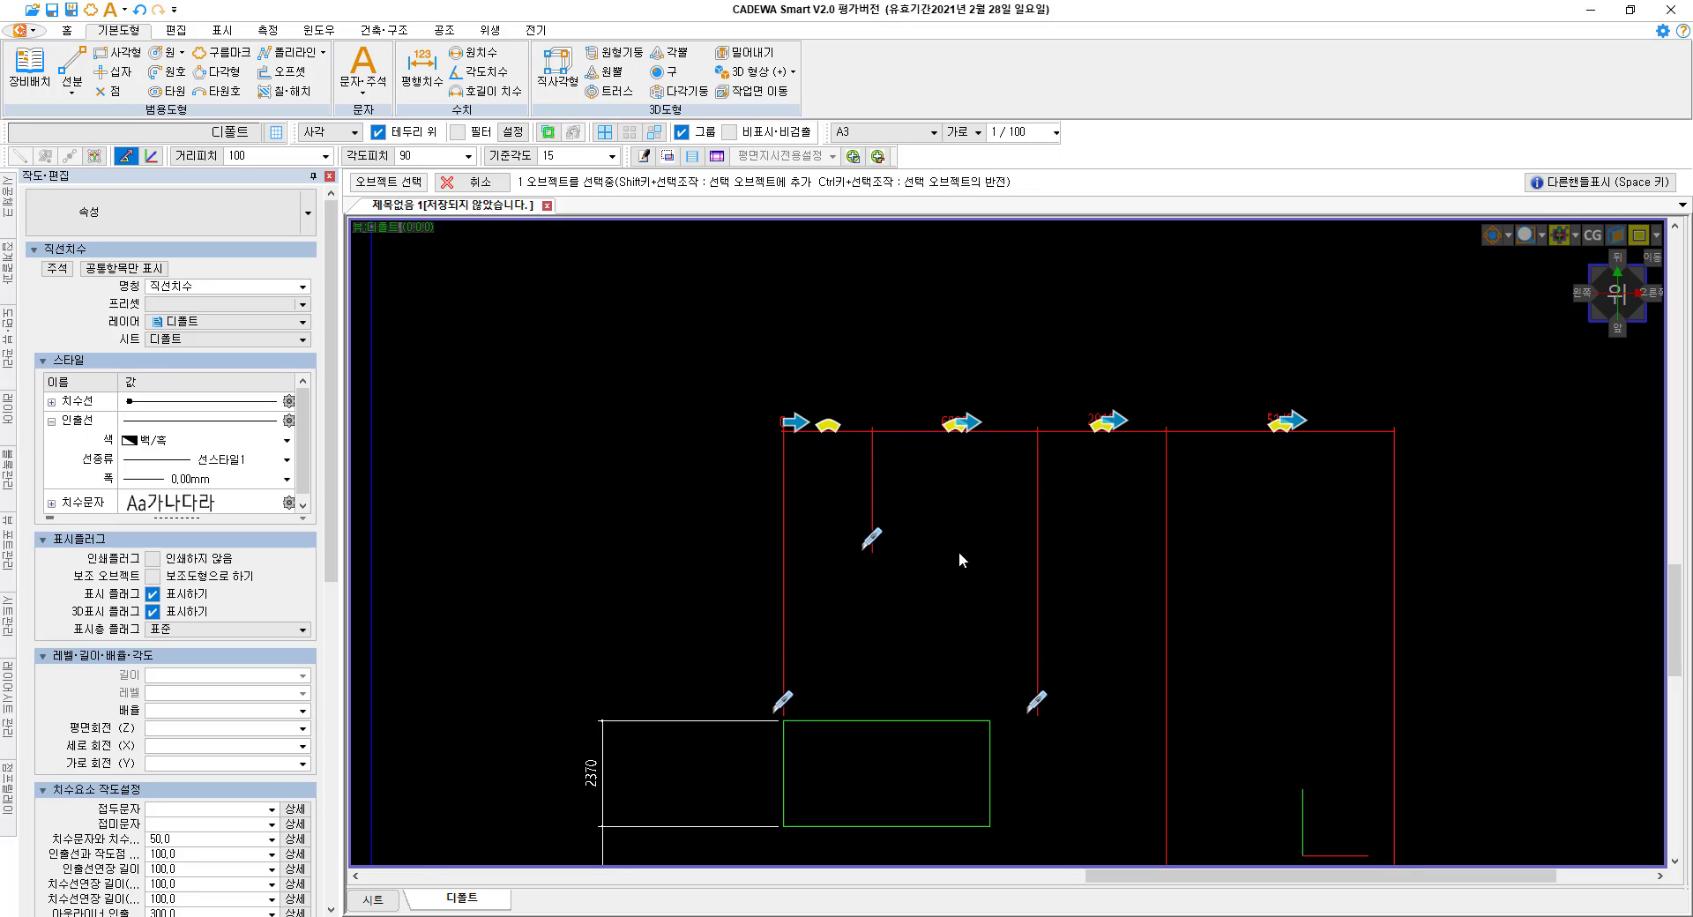
pyautogui.click(868, 548)
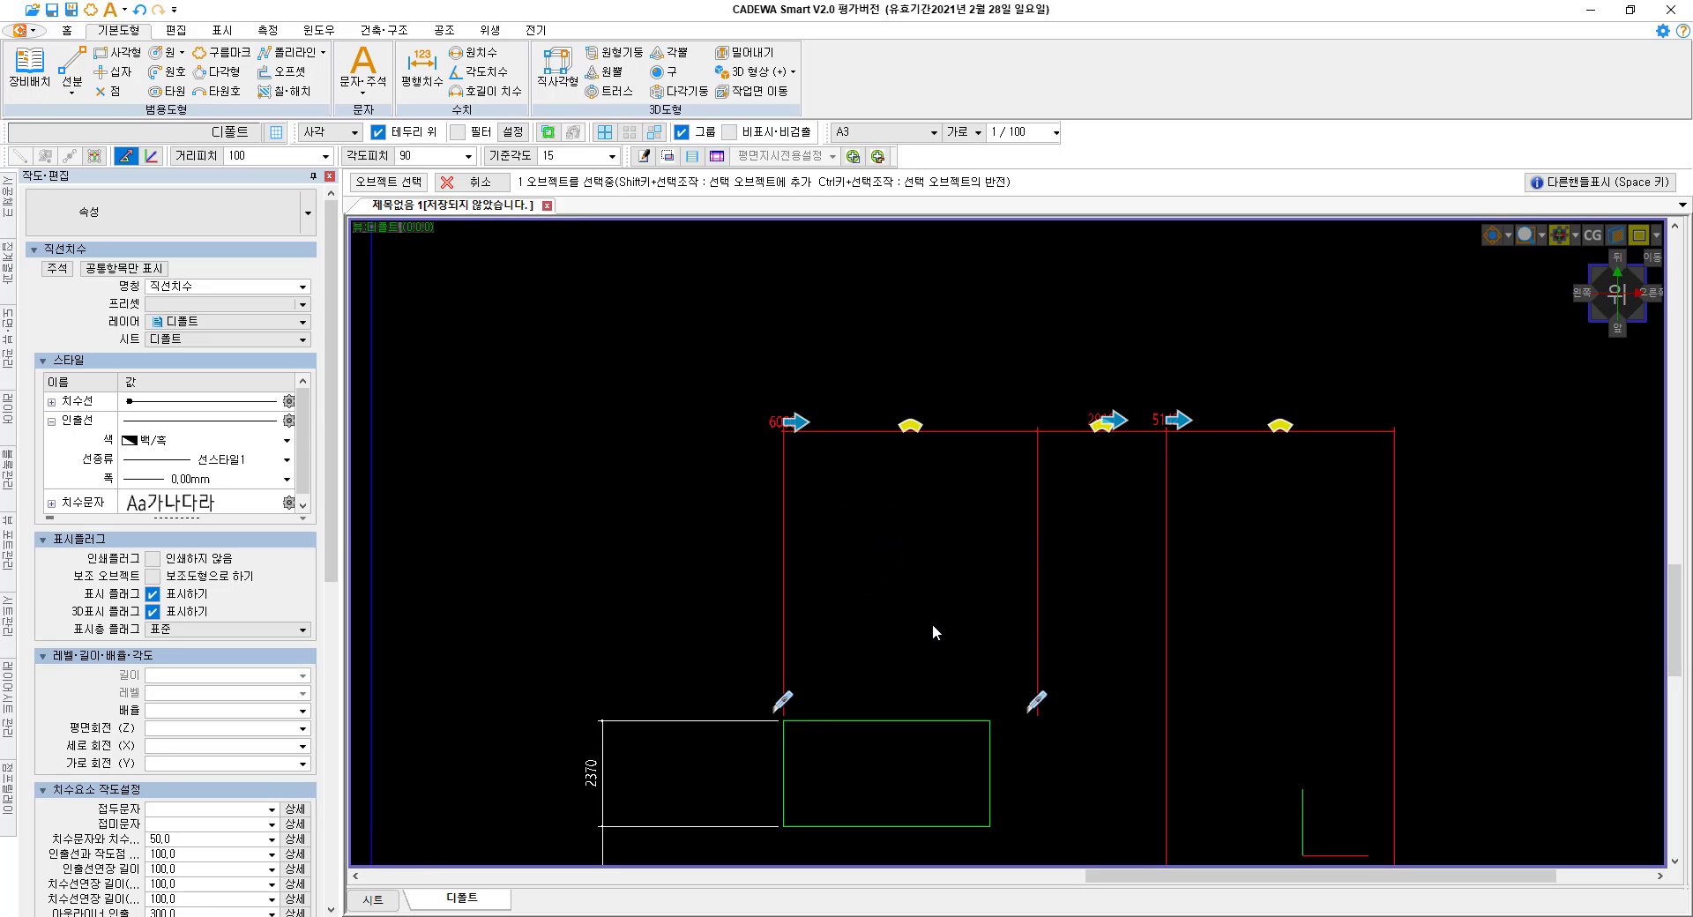
pyautogui.click(1037, 703)
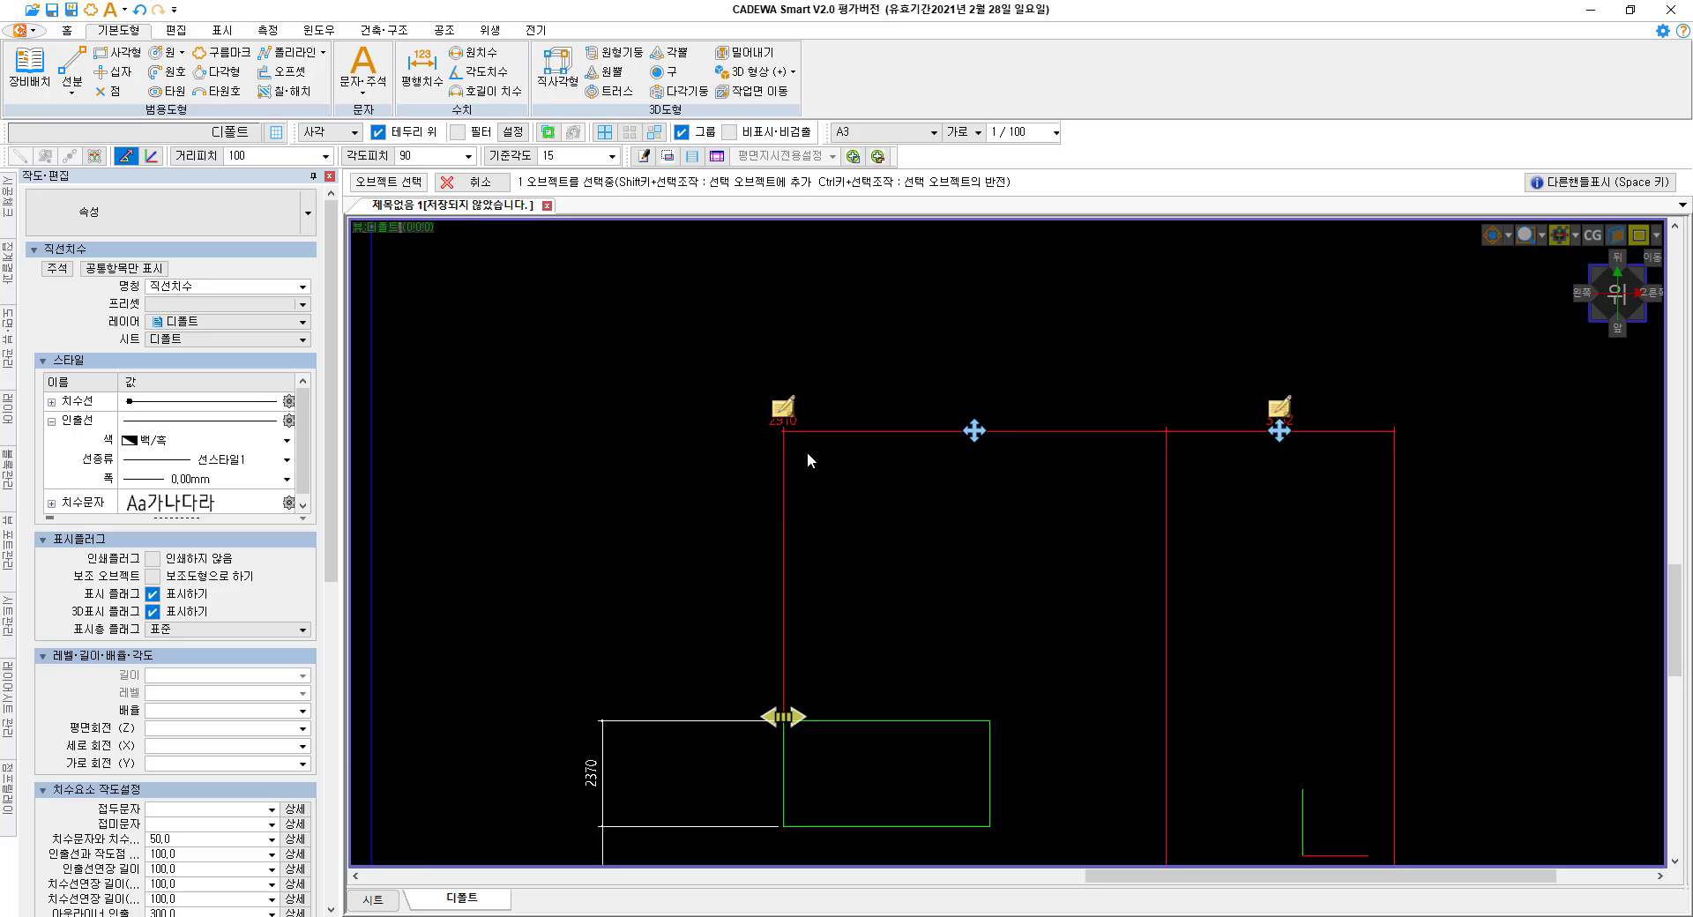
# Set the merged first segment's value to 8630, changing only the dimension value (치수값만을 변경).
pyautogui.click(783, 409)
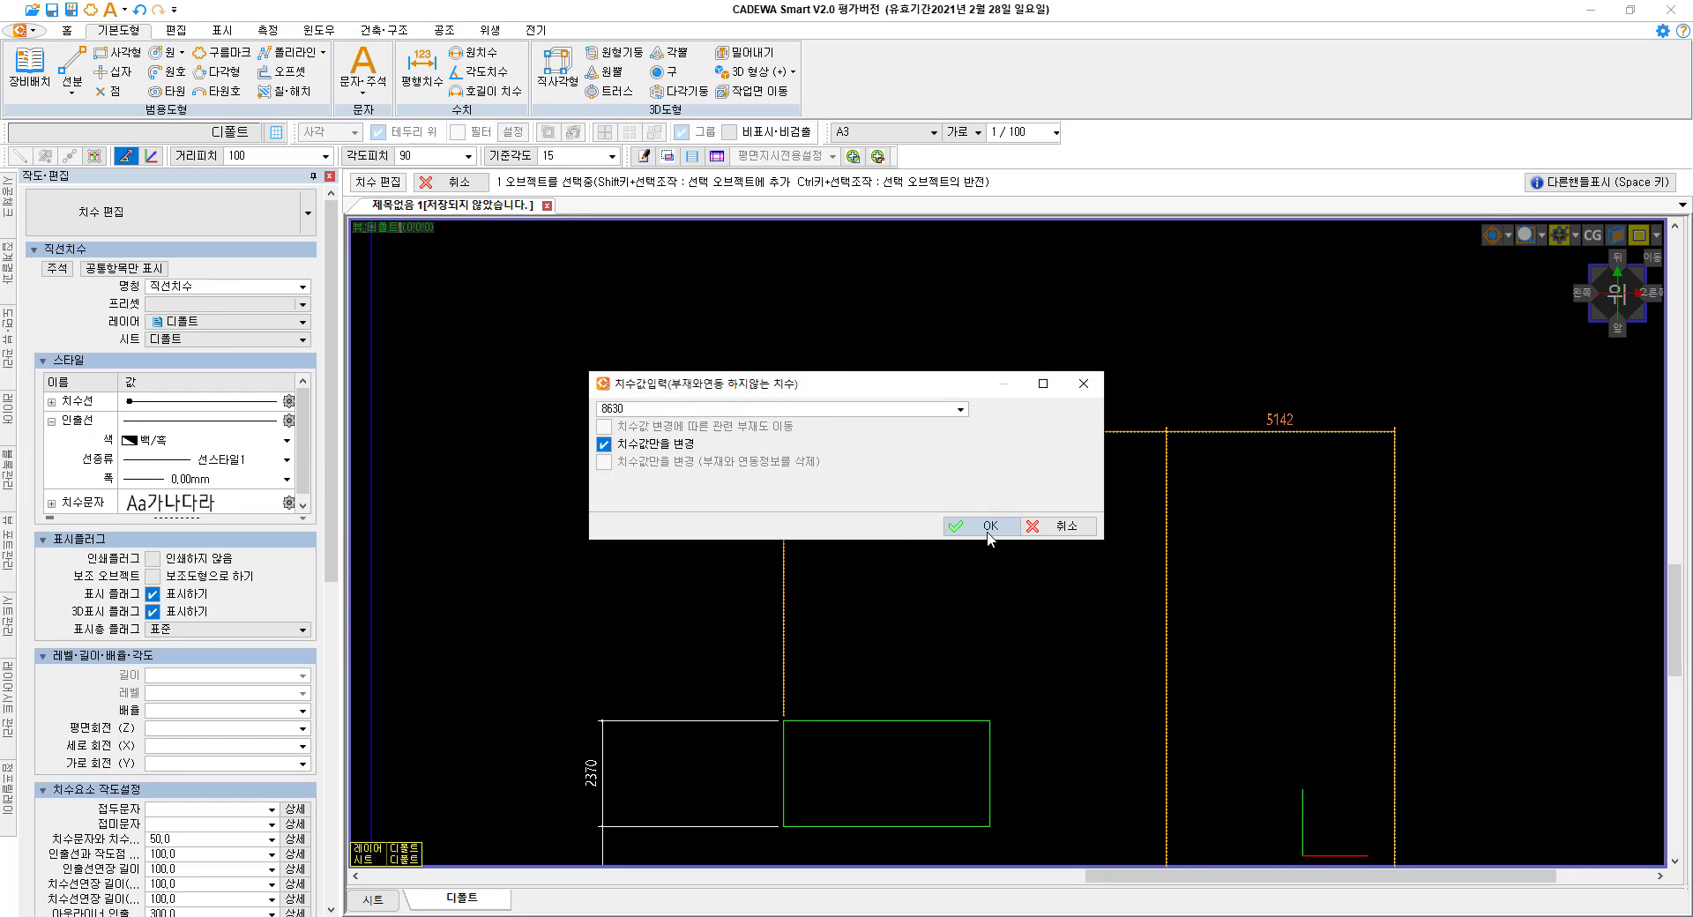
pyautogui.click(963, 410)
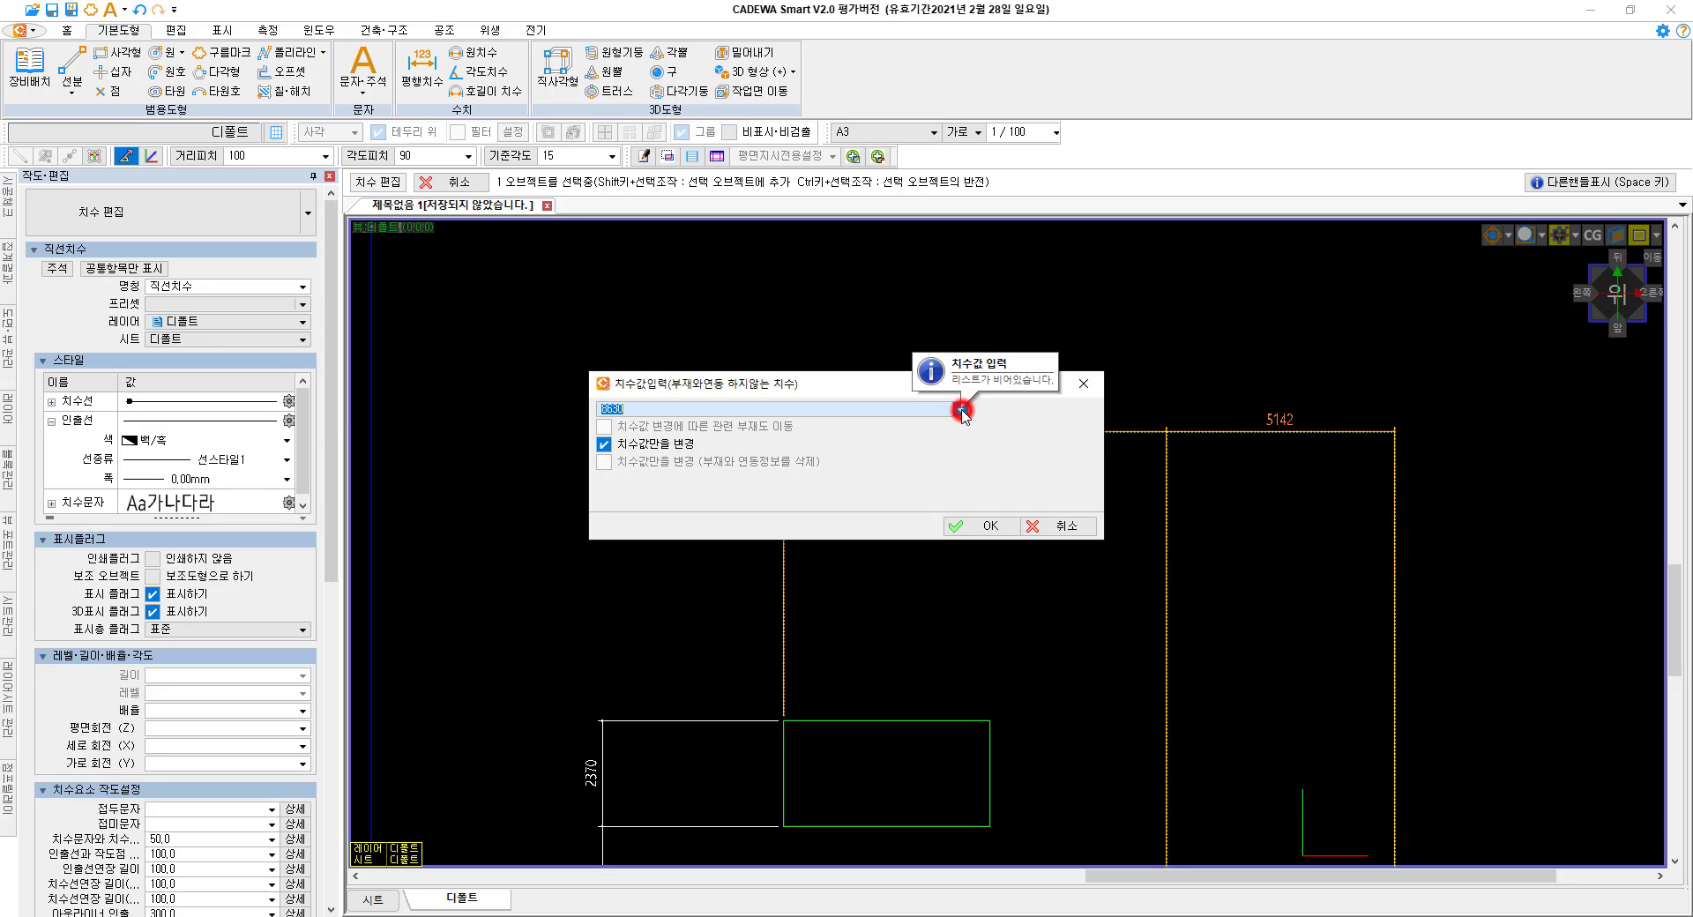
pyautogui.click(992, 529)
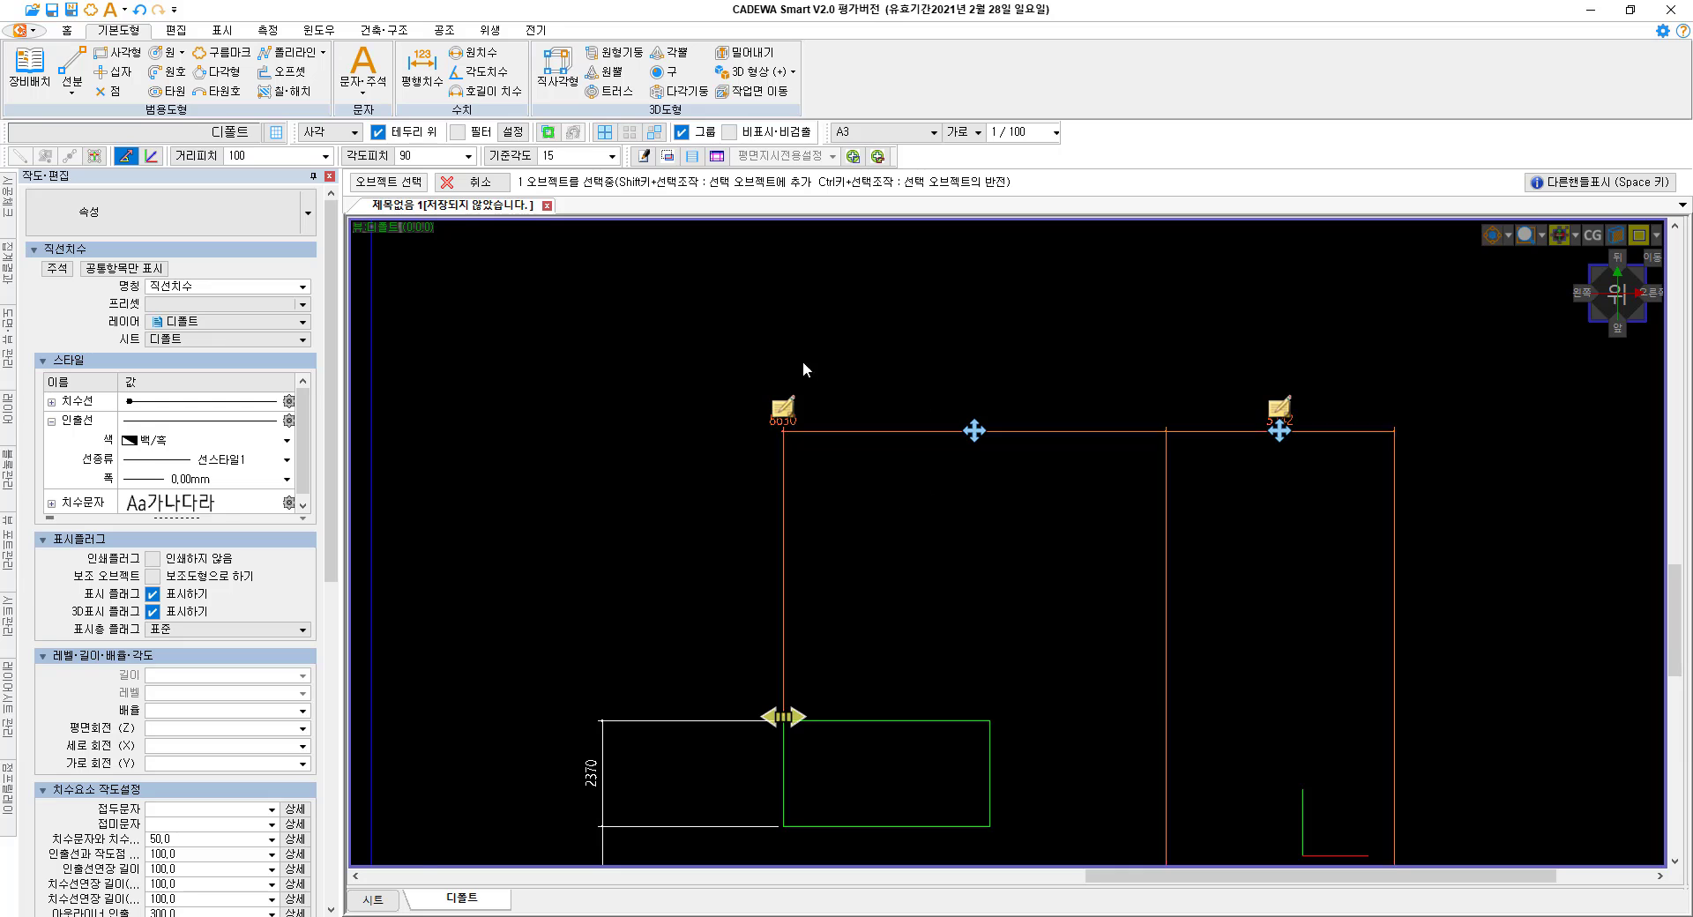
# Move the 8630 dimension text along its dimension line to the middle of the merged segment.
pyautogui.scroll(2, 757, 448)
pyautogui.moveTo(1068, 585); pyautogui.dragTo(668, 492, button='middle')
pyautogui.press('space')
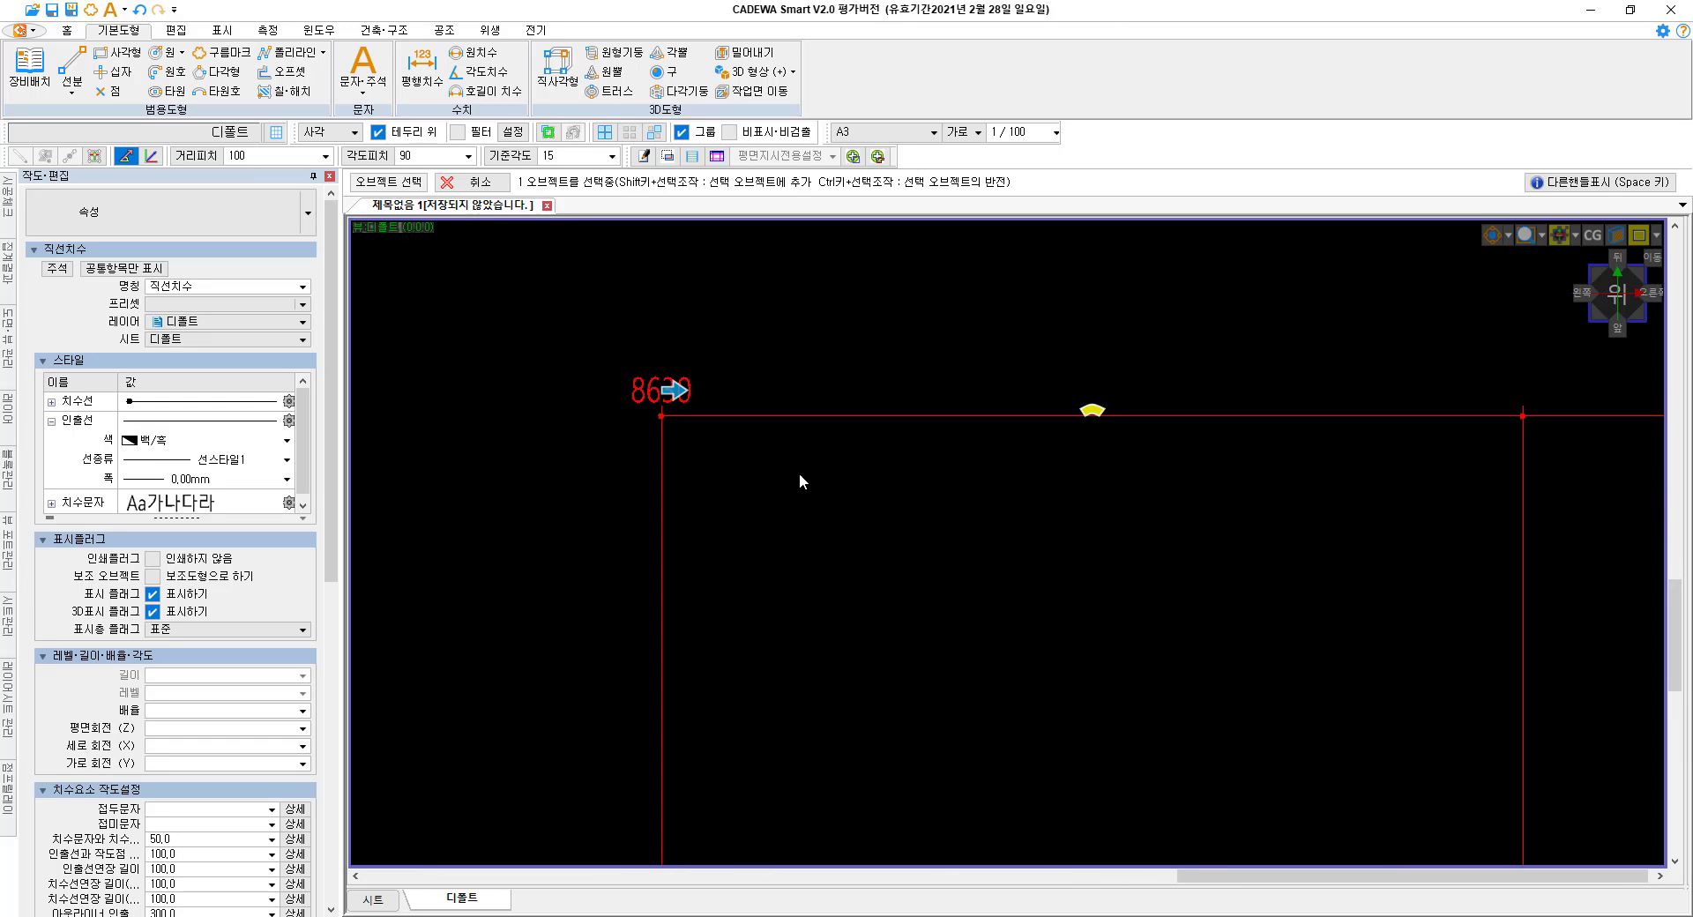
pyautogui.click(676, 389)
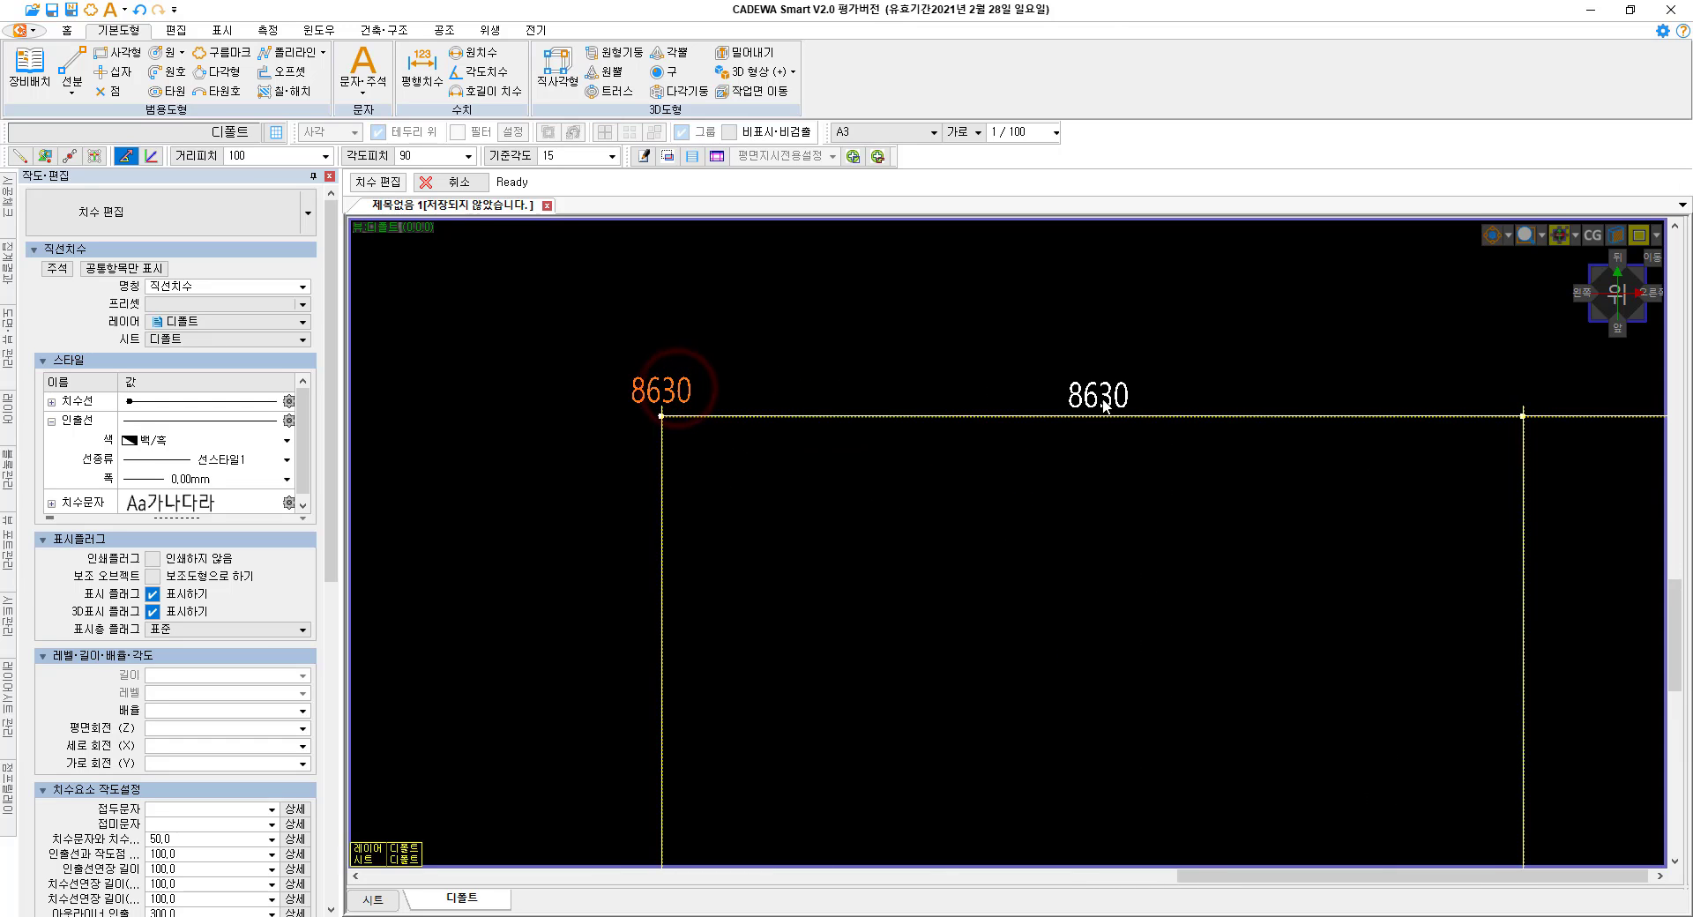
pyautogui.click(1089, 394)
# Split the 8630 segment by adding an extension line at the upper-right corner of the upper rectangle.
pyautogui.scroll(-3, 978, 534)
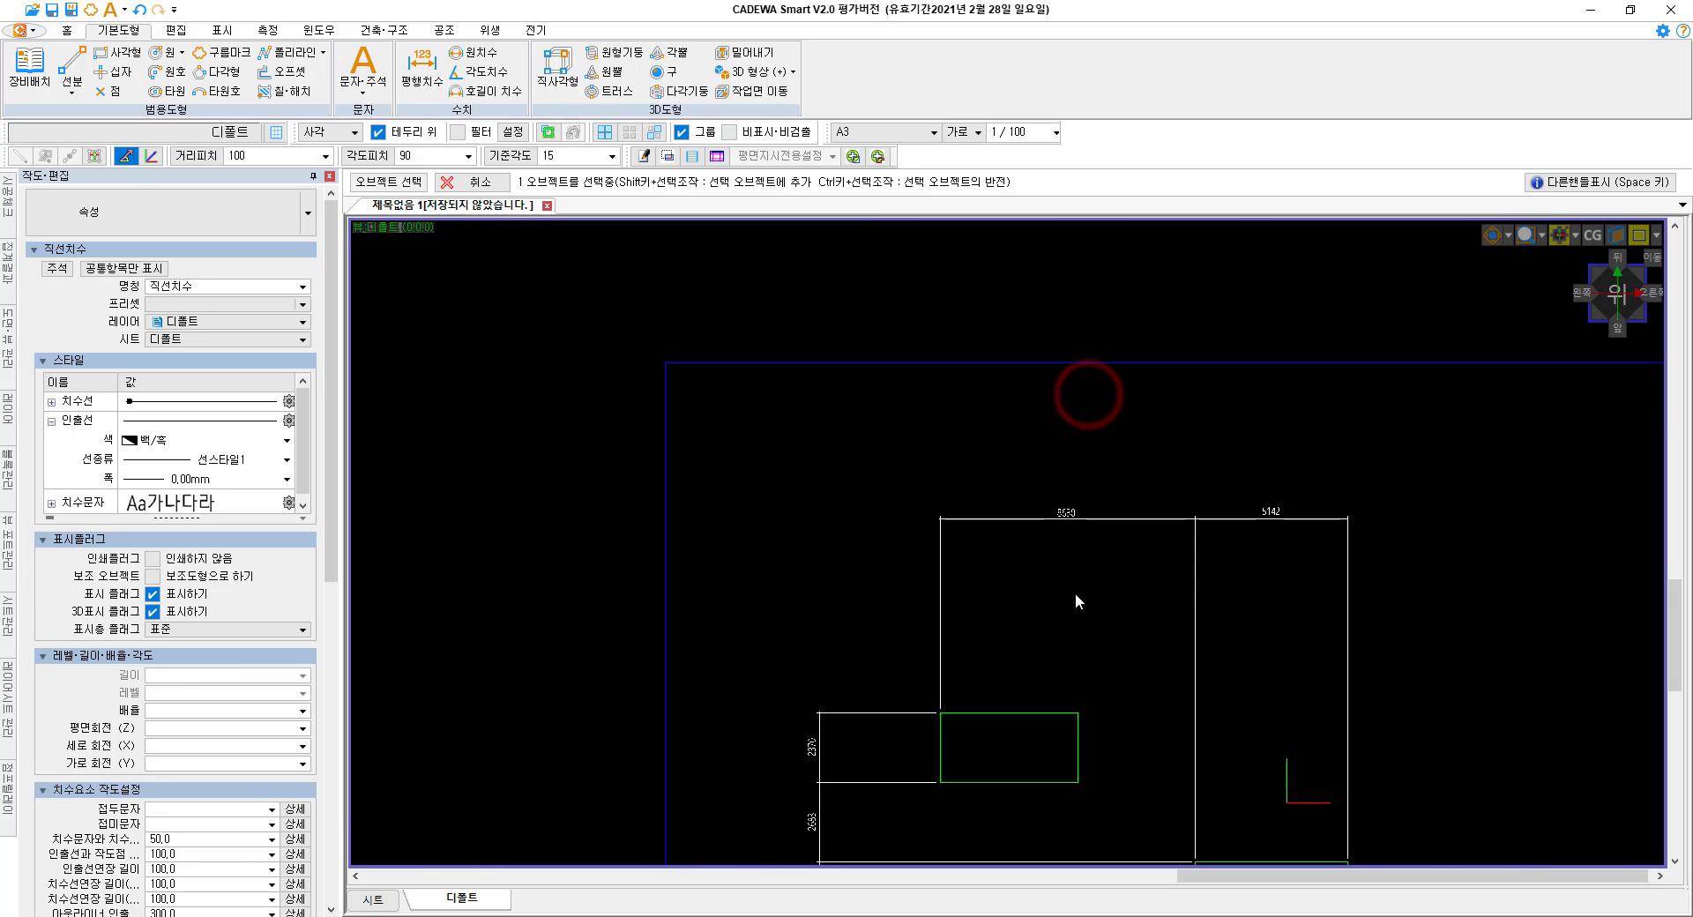
pyautogui.moveTo(1077, 596); pyautogui.dragTo(844, 502, button='middle')
pyautogui.scroll(1, 997, 542)
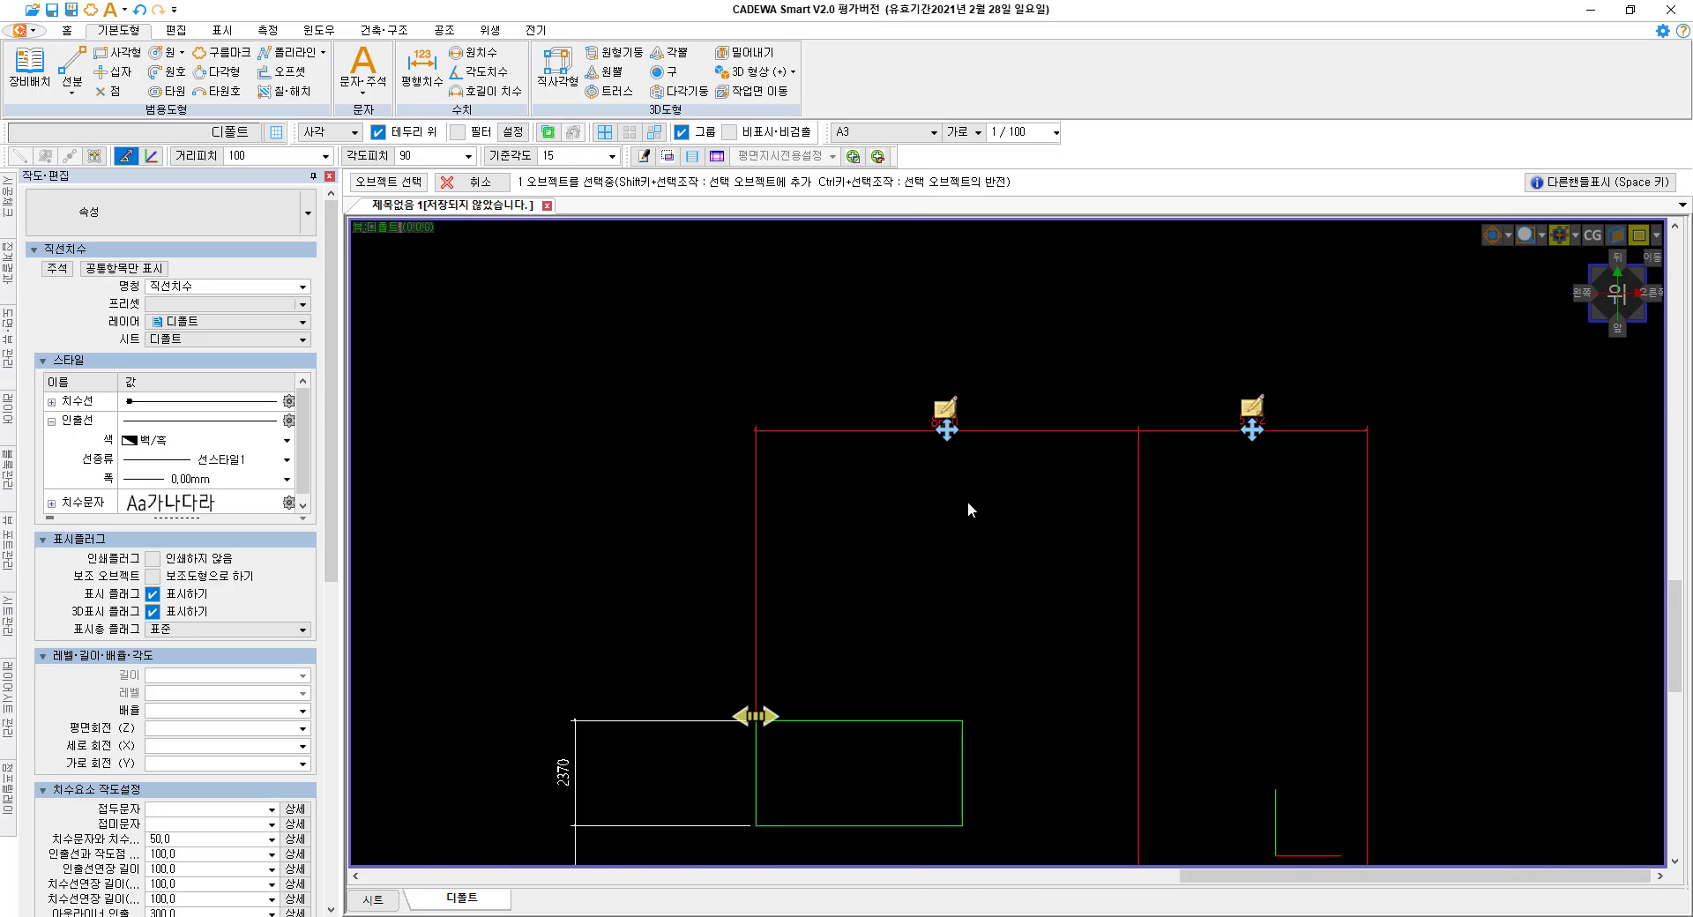
pyautogui.scroll(2, 1007, 542)
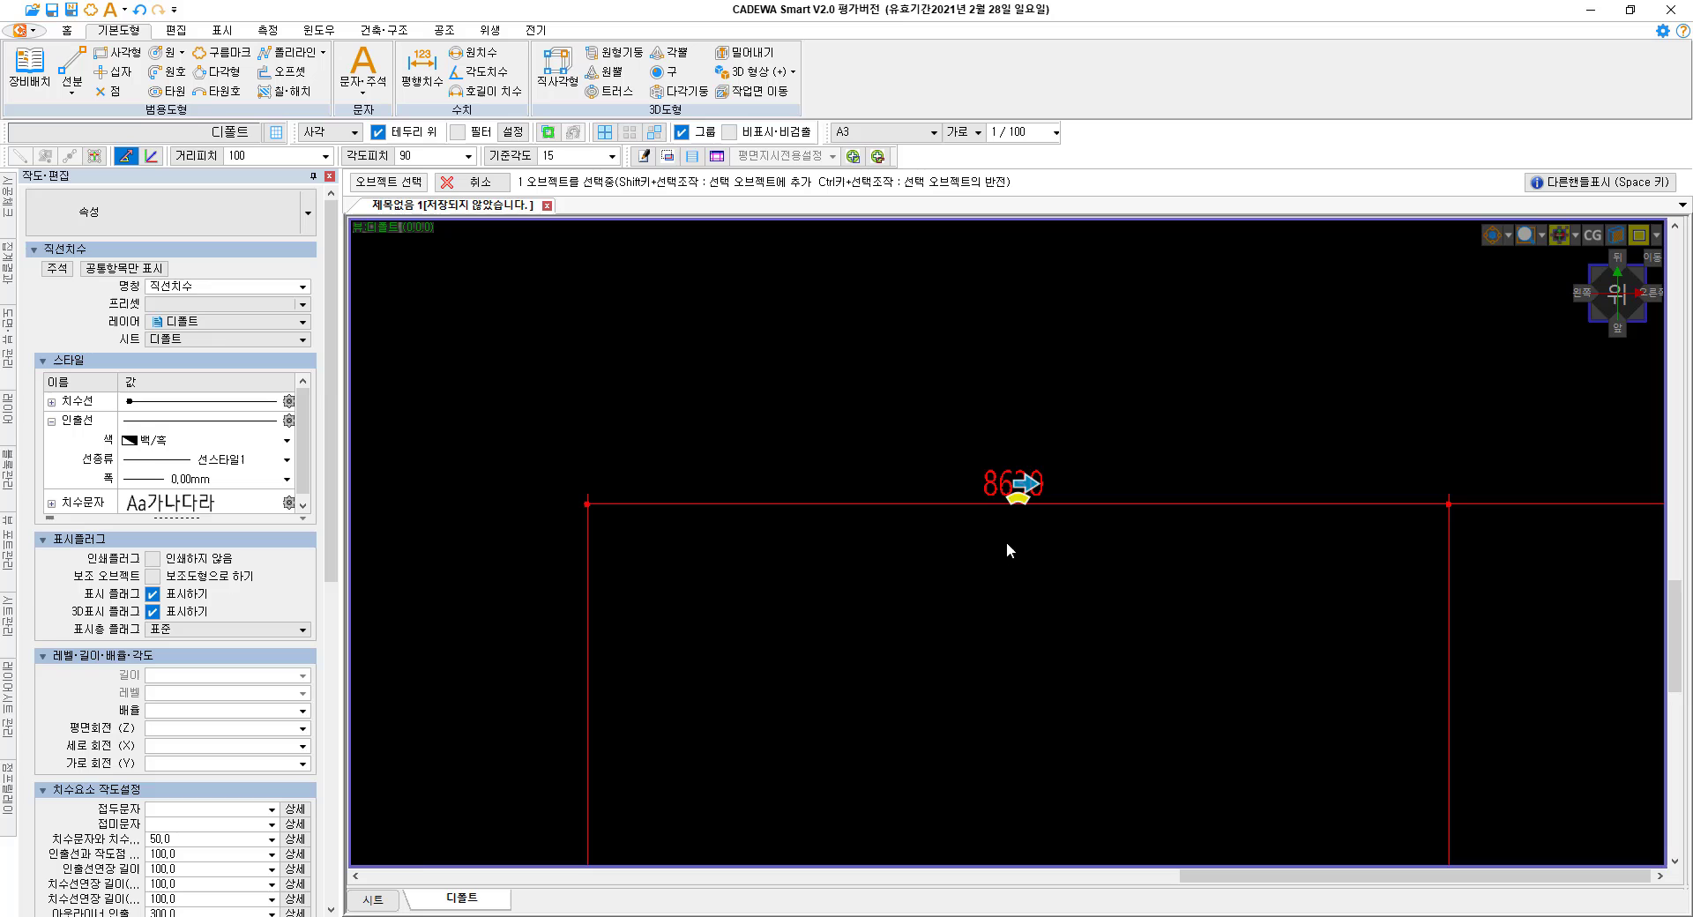
pyautogui.click(1018, 498)
pyautogui.scroll(-2, 940, 602)
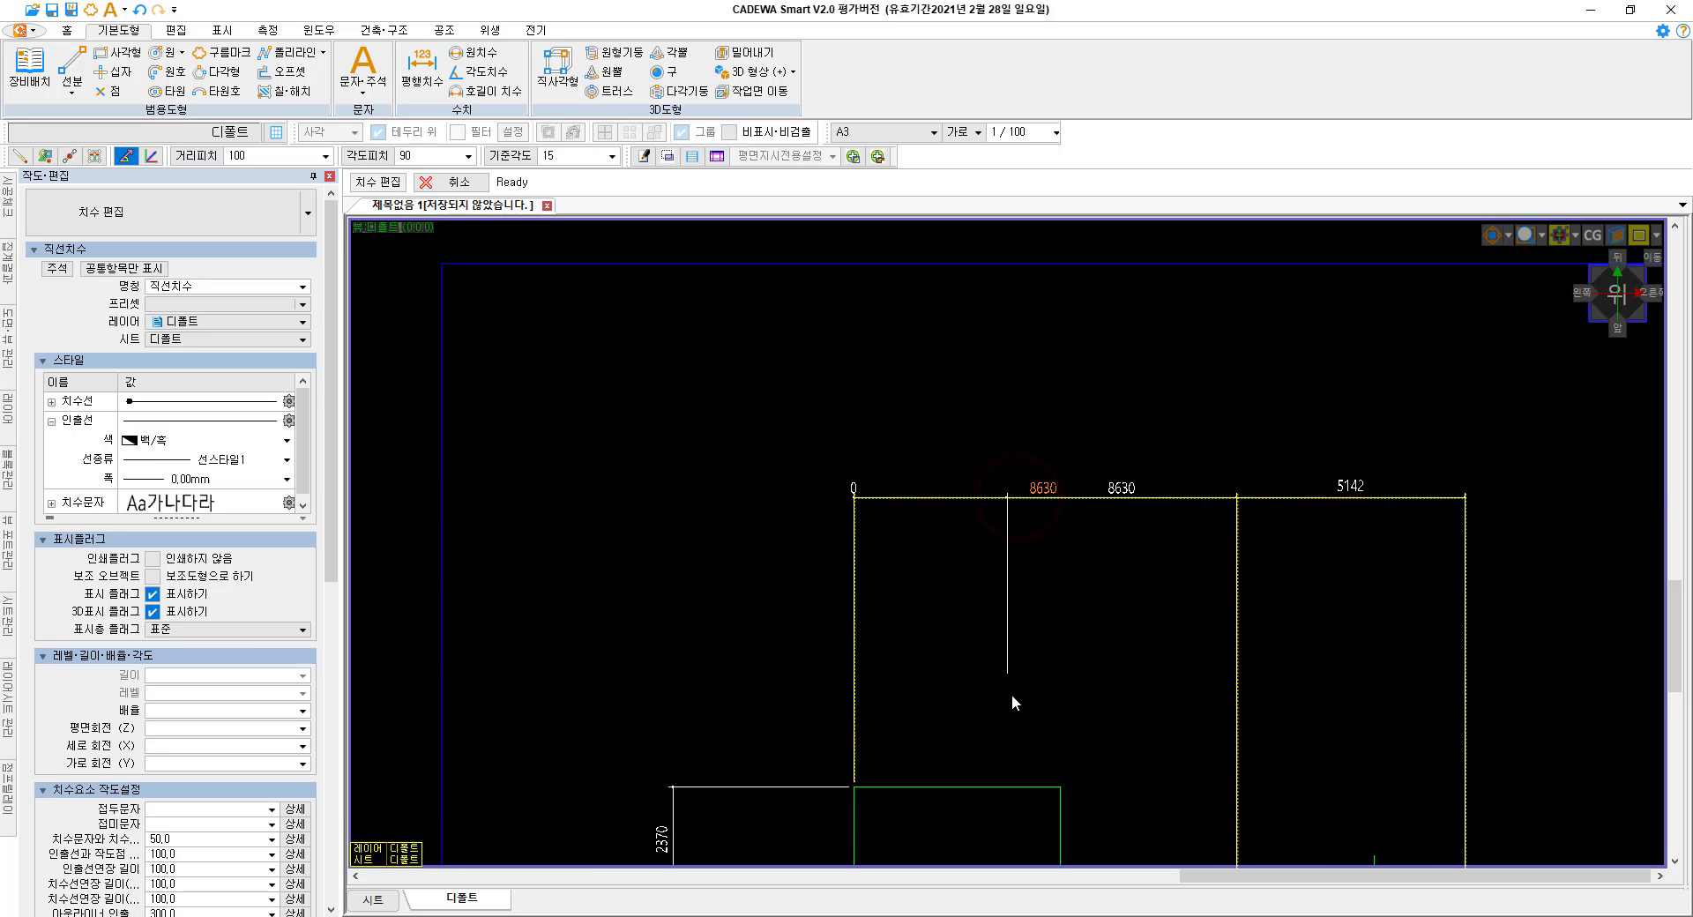
pyautogui.click(1061, 785)
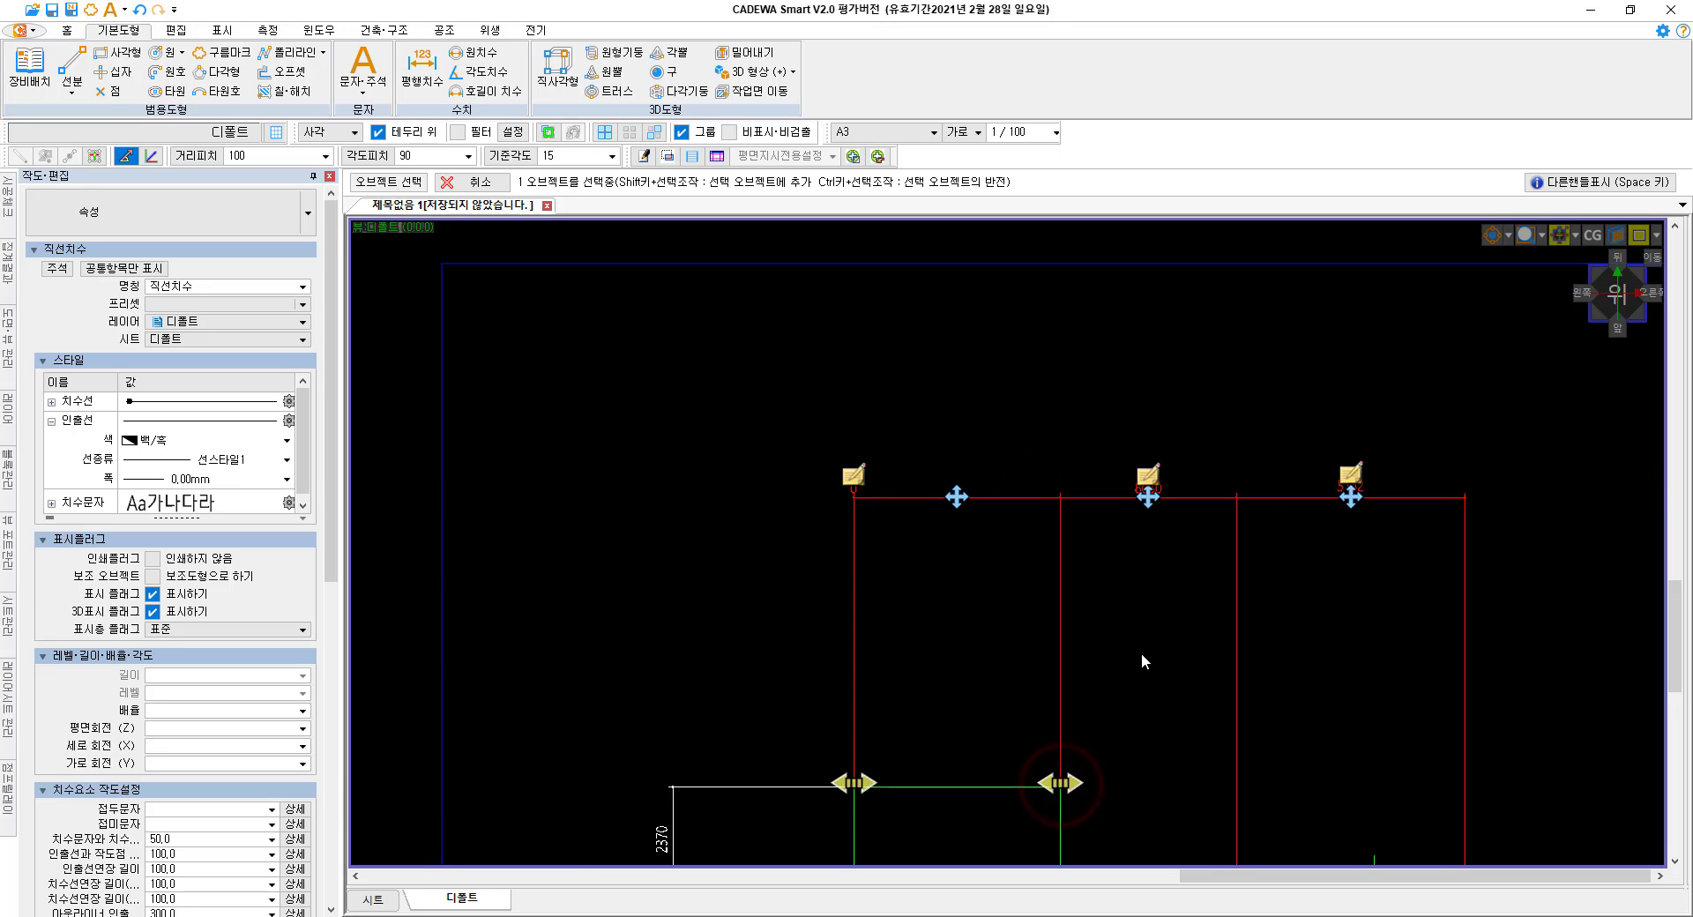
# Set the first segment's value to 4650 as a value-only change, and move its text to the segment's middle.
pyautogui.click(854, 476)
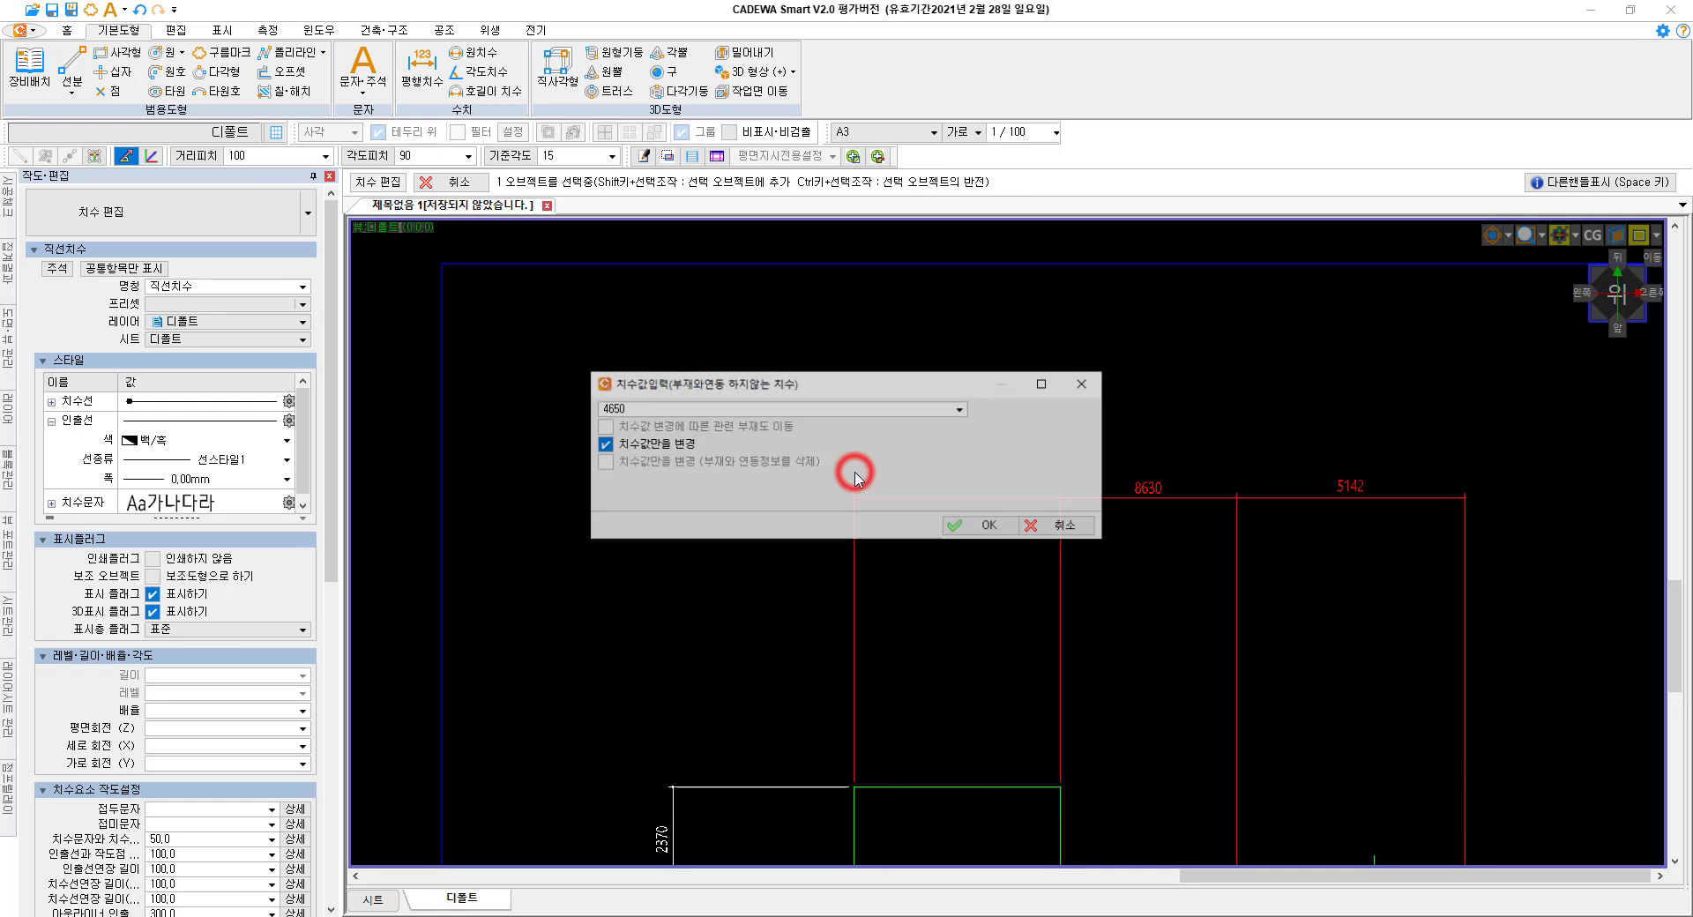
pyautogui.click(979, 526)
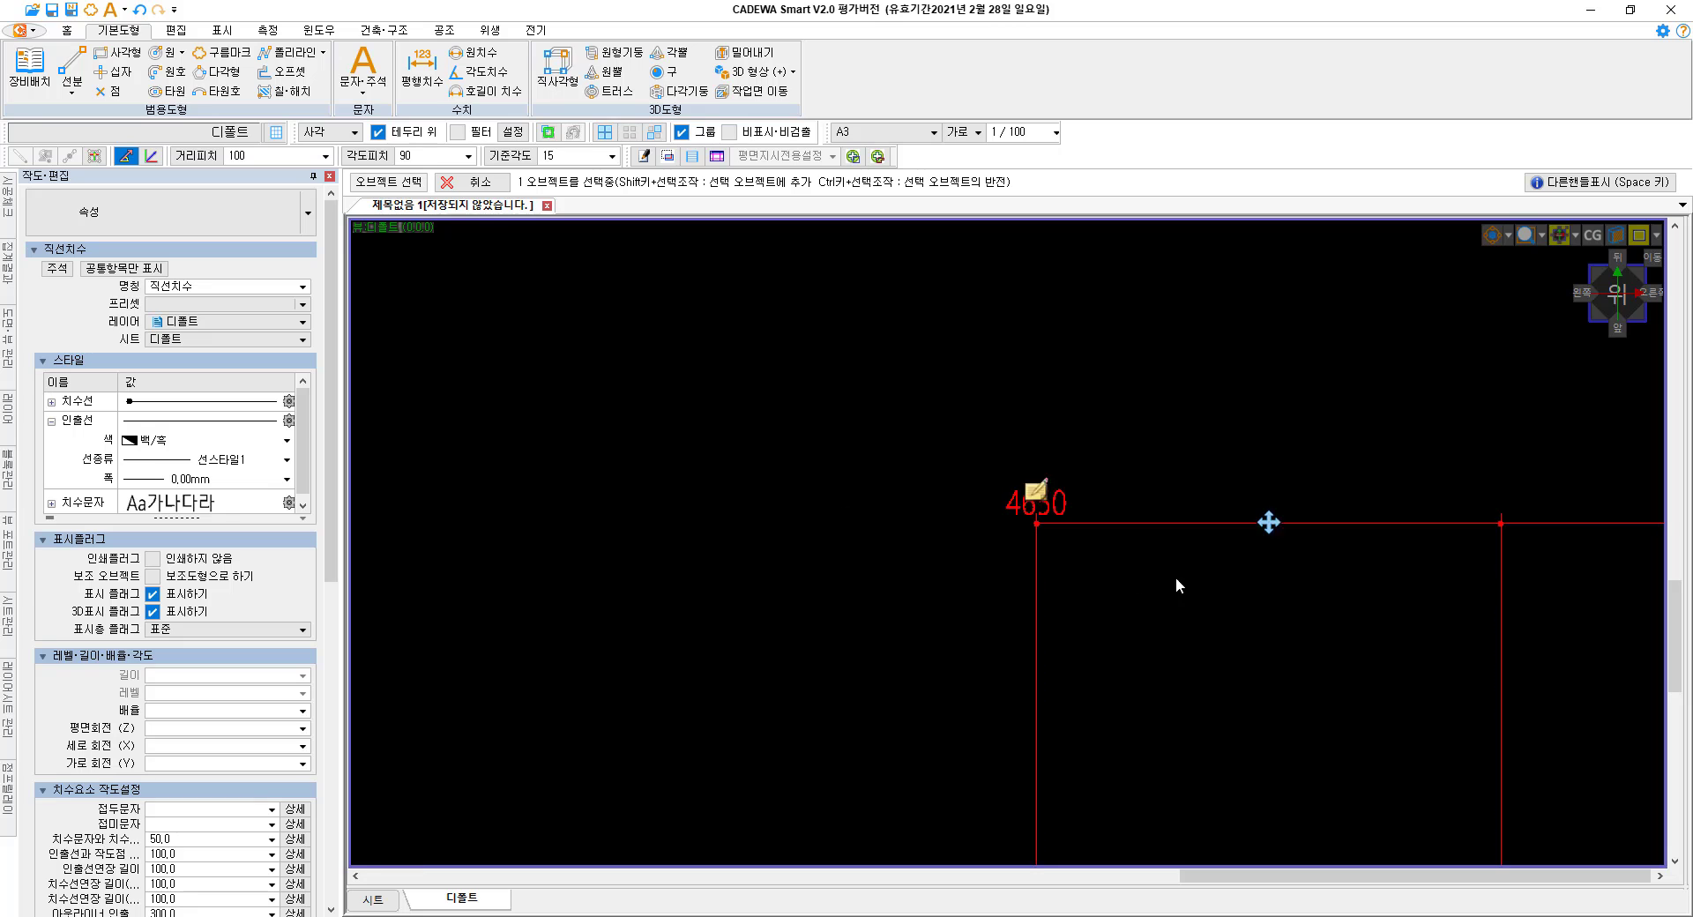
pyautogui.click(1047, 503)
pyautogui.moveTo(1049, 503); pyautogui.dragTo(1154, 511)
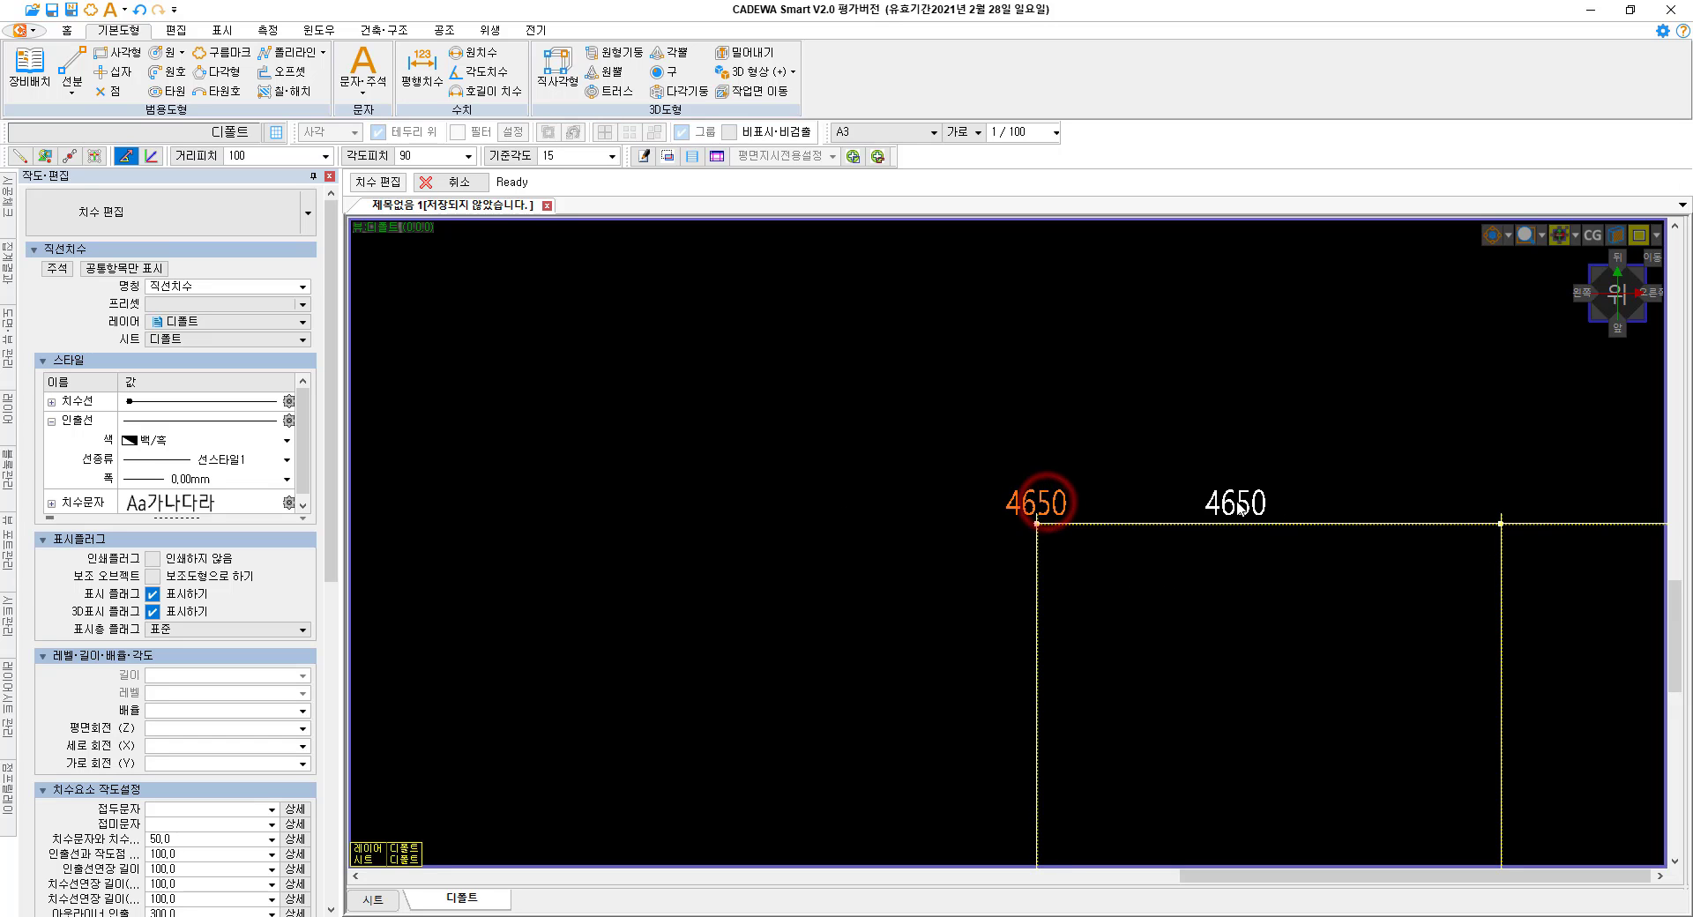
pyautogui.click(1265, 503)
# Shorten the chain dimension's second extension line so it ends well above the upper rectangle's corner.
pyautogui.scroll(-2, 1018, 556)
pyautogui.moveTo(1023, 562); pyautogui.dragTo(602, 395, button='middle')
pyautogui.click(796, 484)
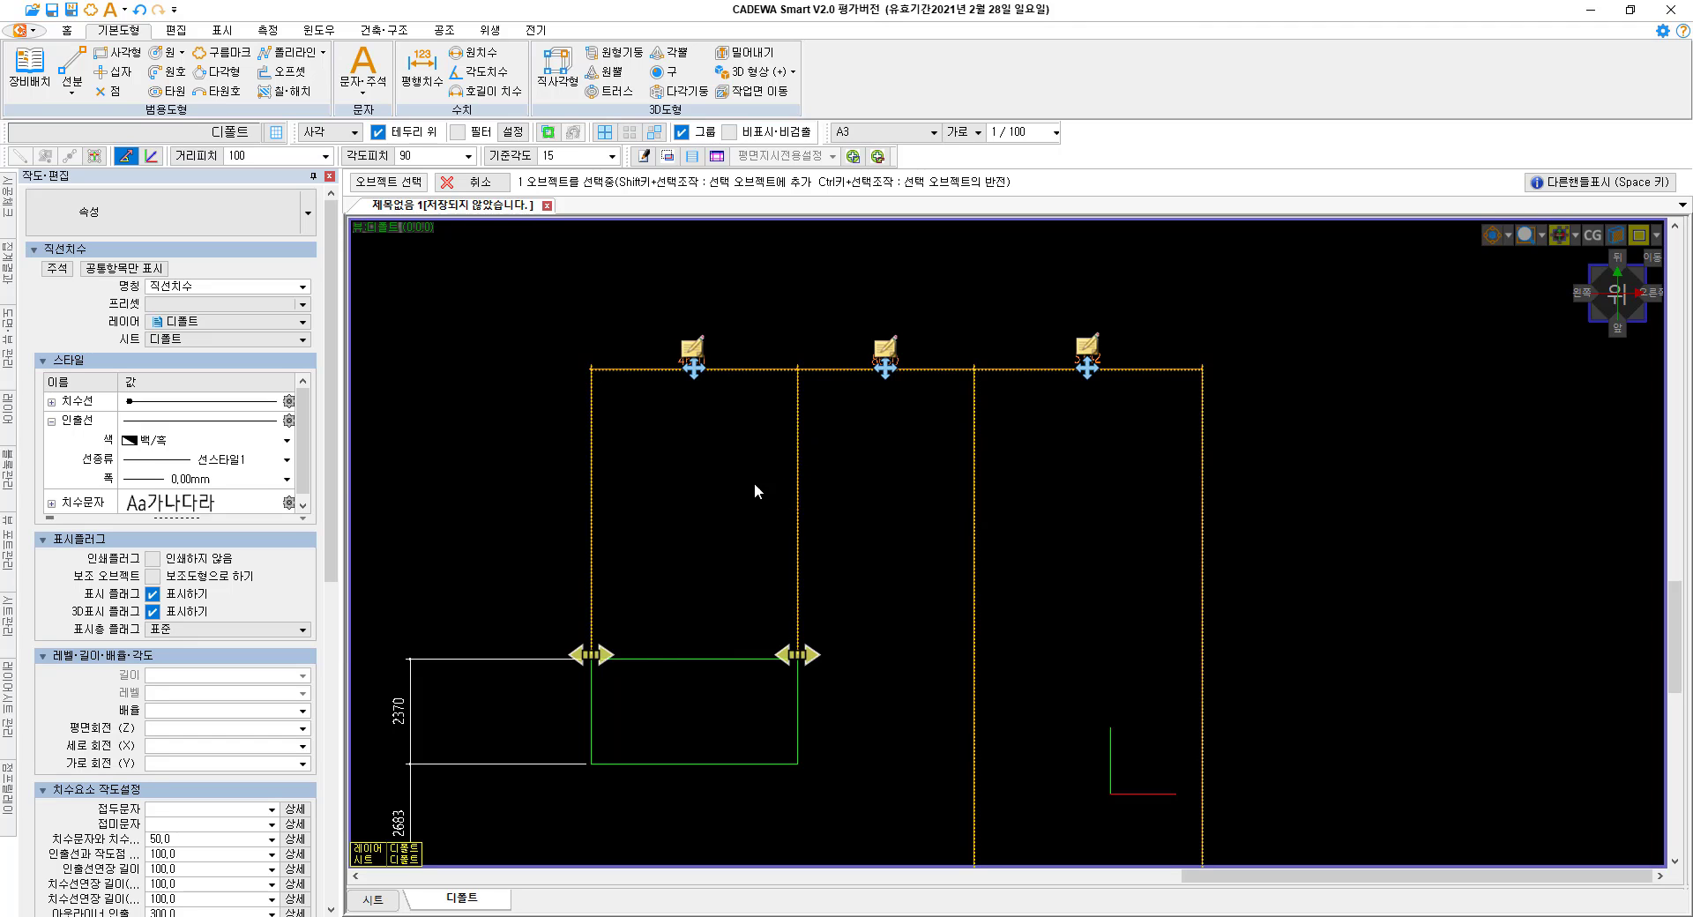
pyautogui.press('space')
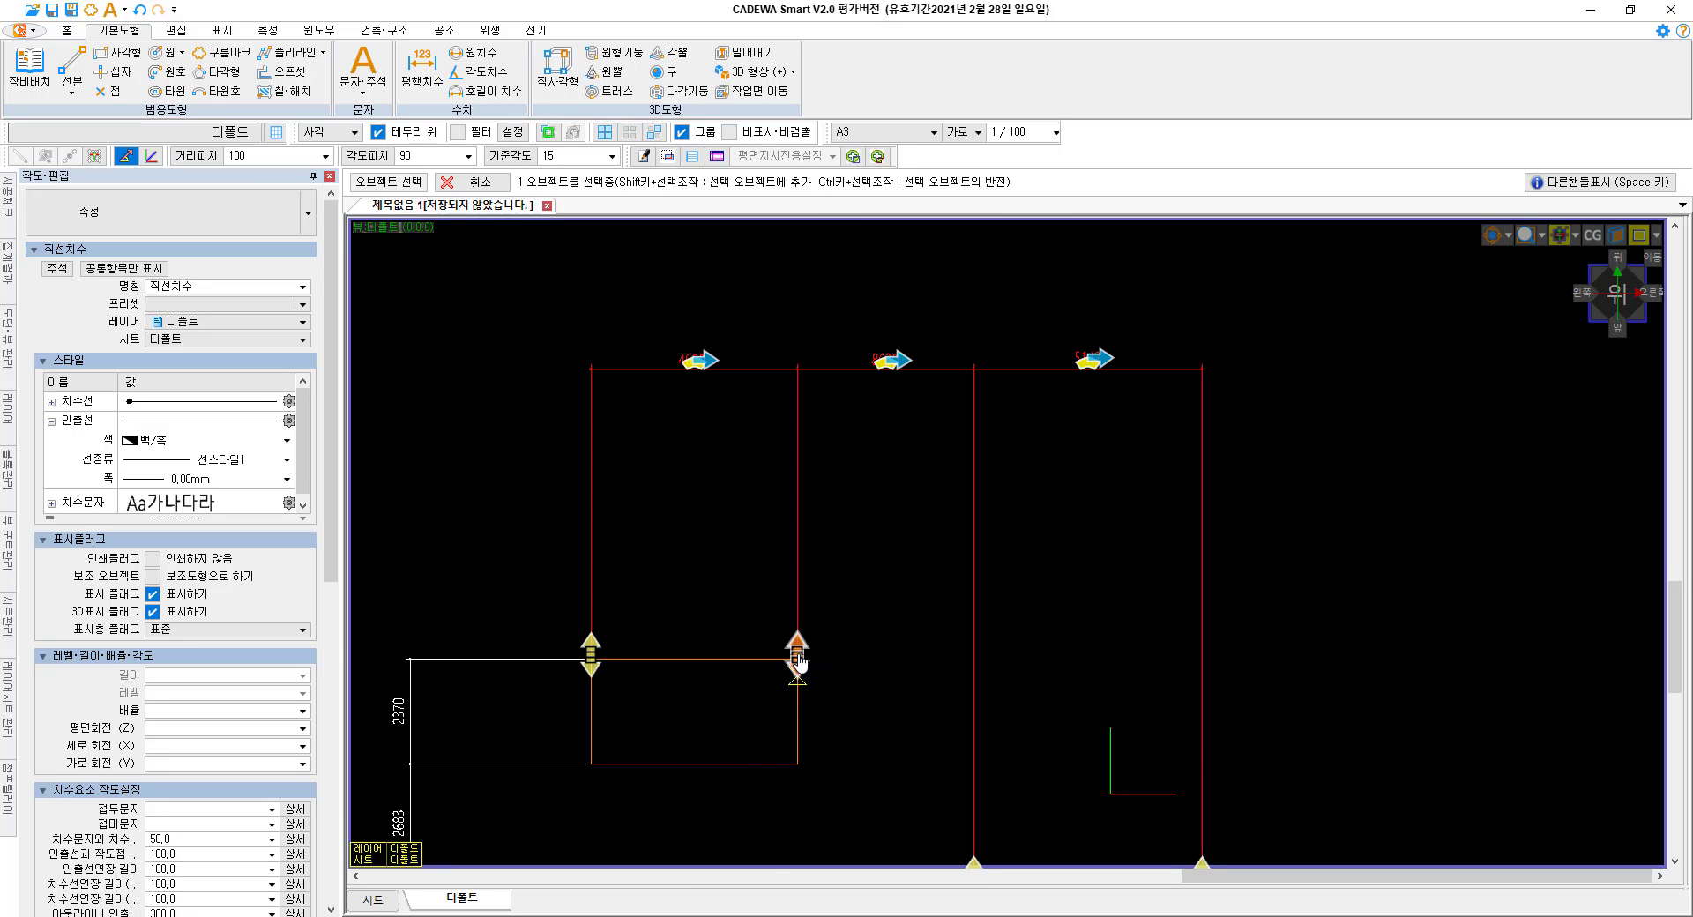
pyautogui.press('Escape')
pyautogui.click(799, 506)
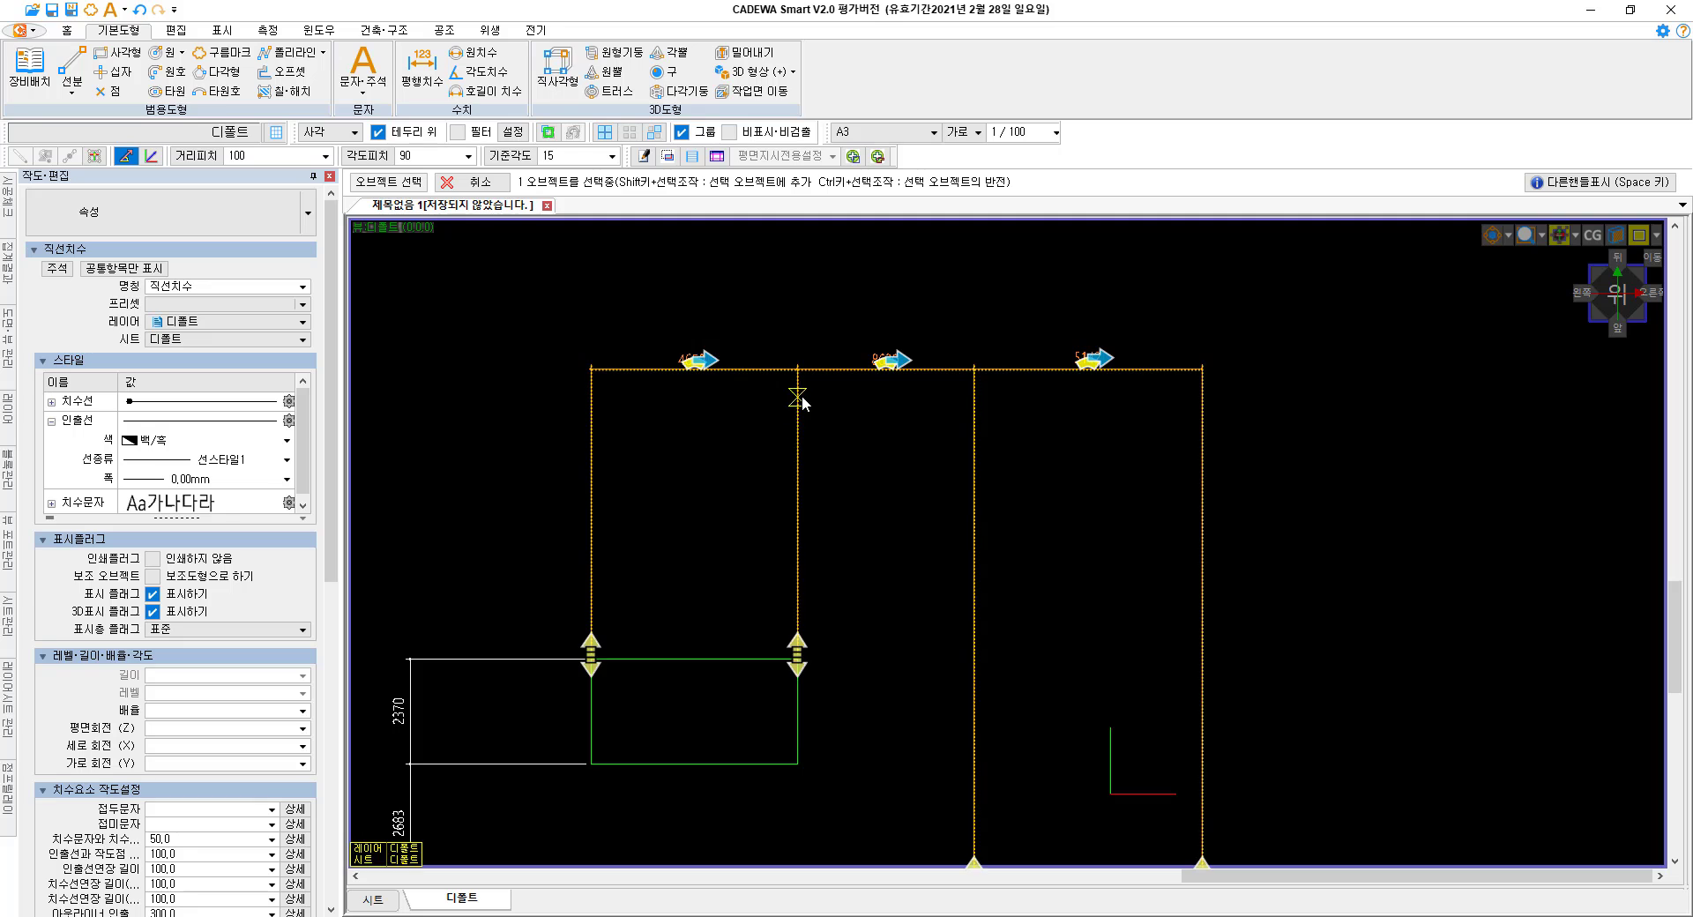
pyautogui.click(801, 658)
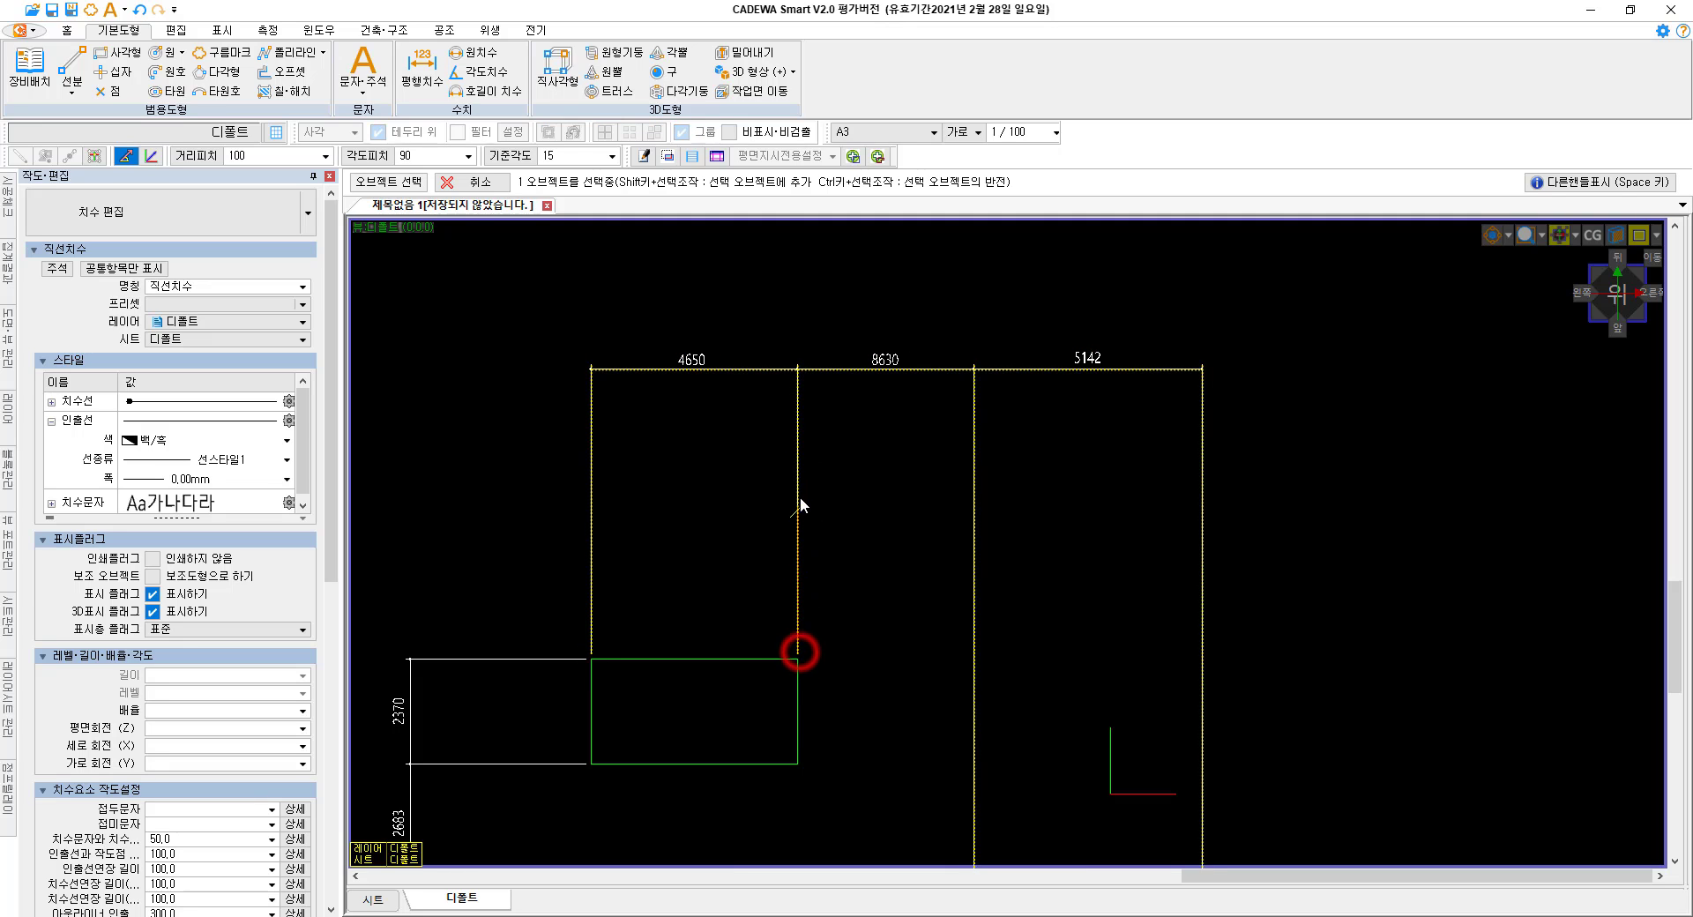
pyautogui.click(798, 490)
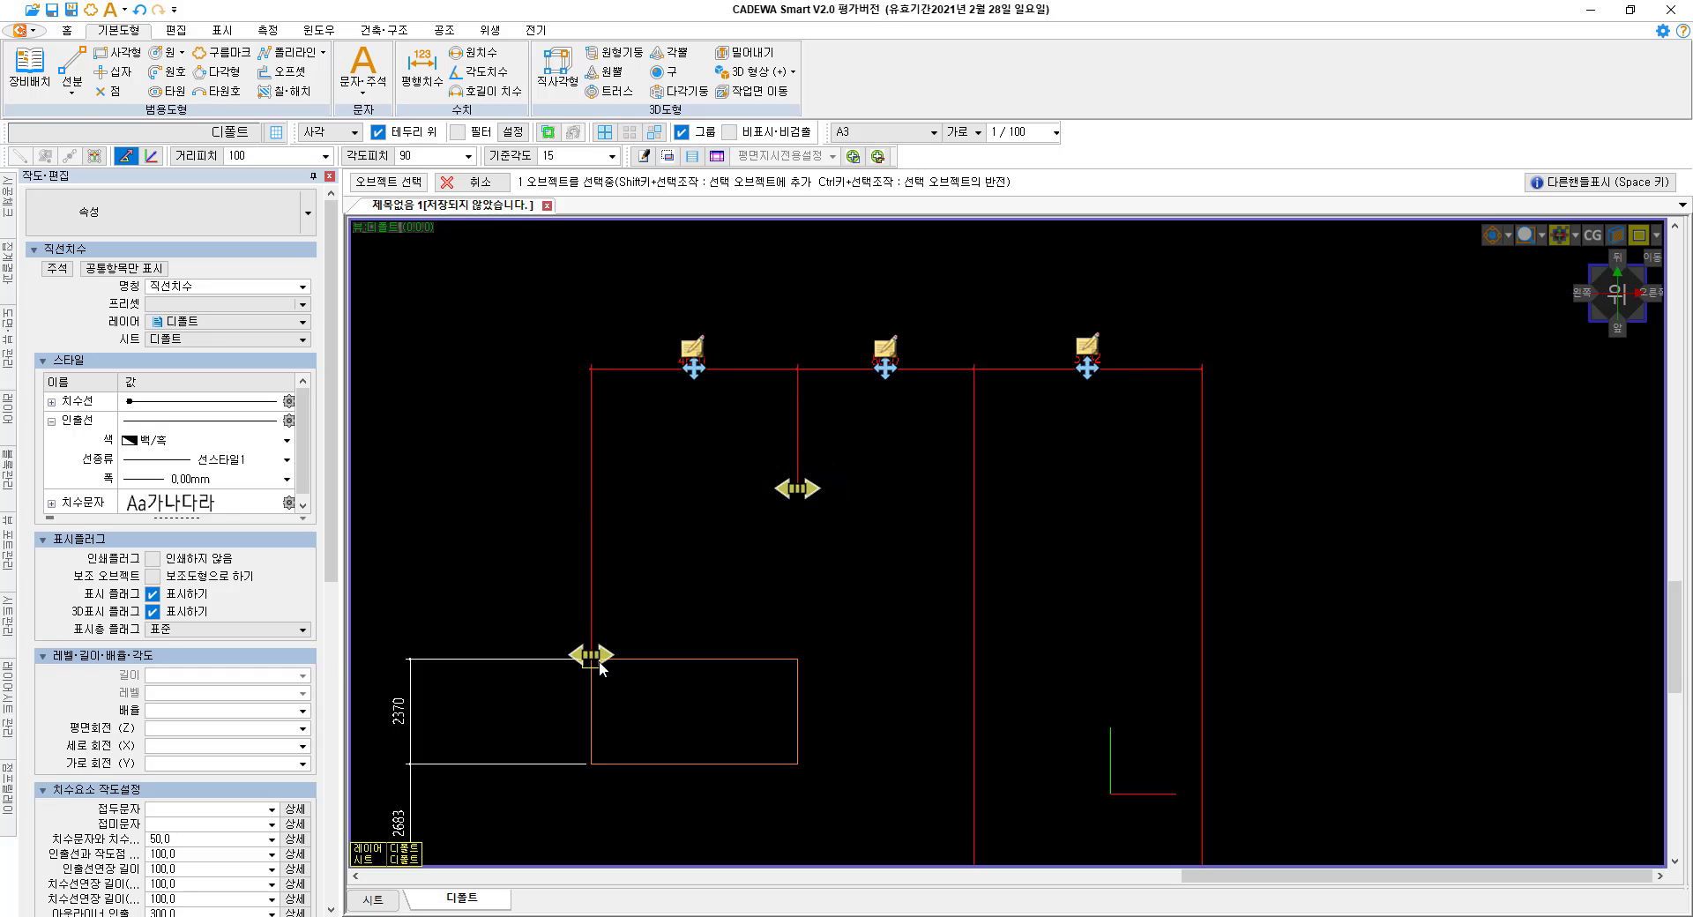
# Shorten the first extension line to about the same length as the second, and deselect the chain dimension.
pyautogui.click(600, 658)
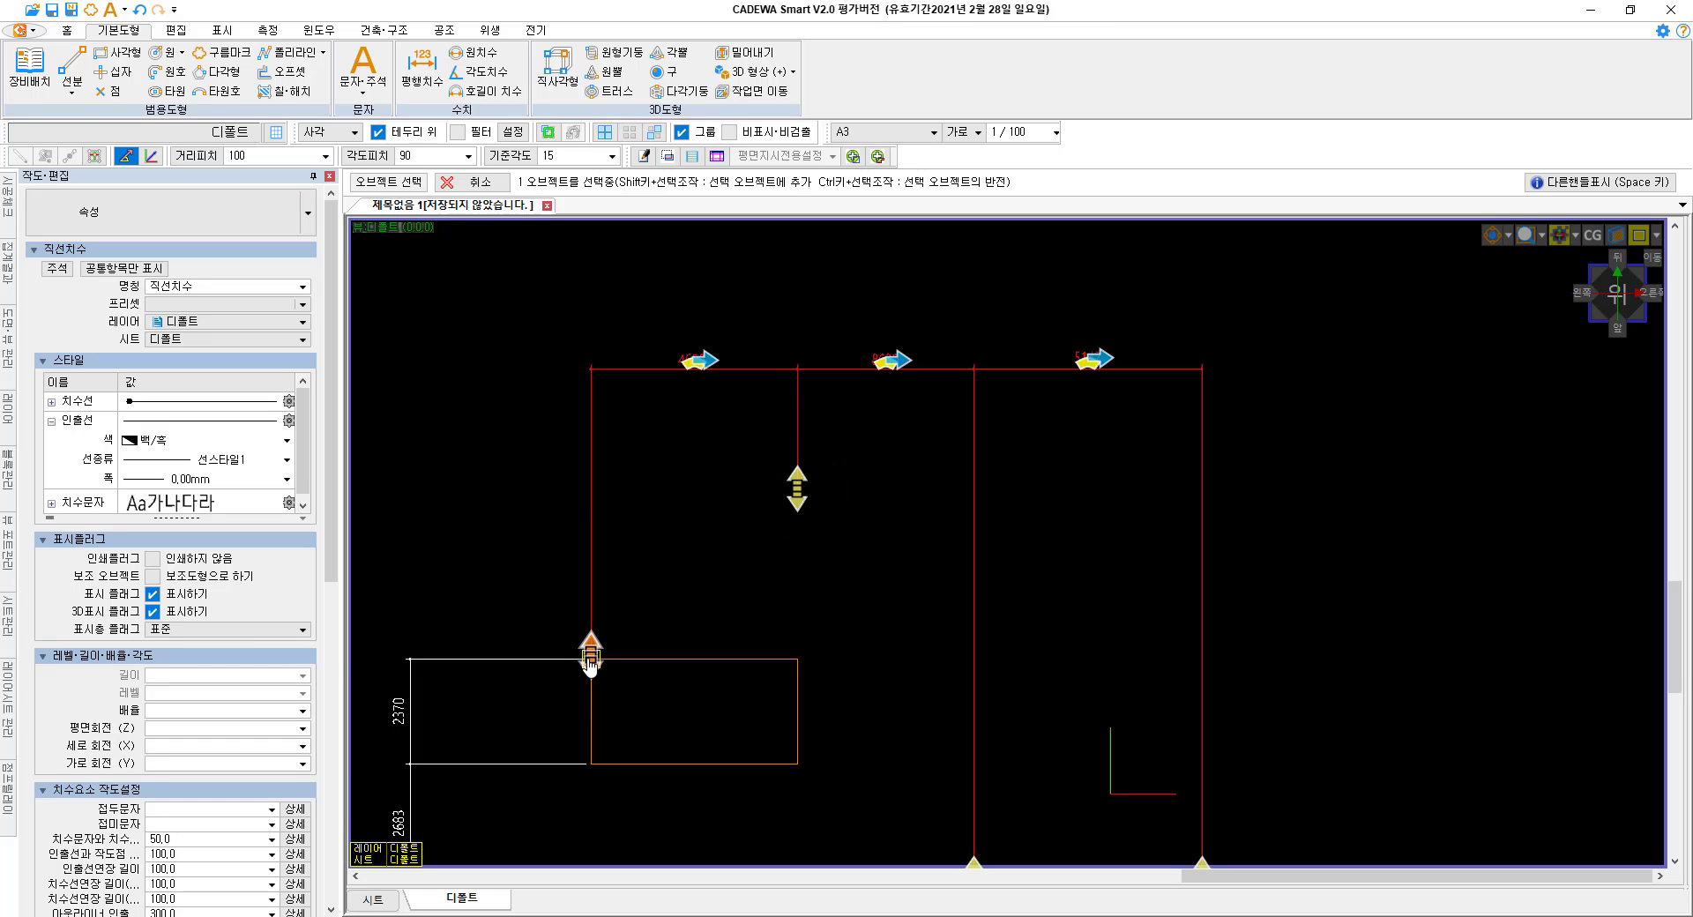
pyautogui.click(589, 486)
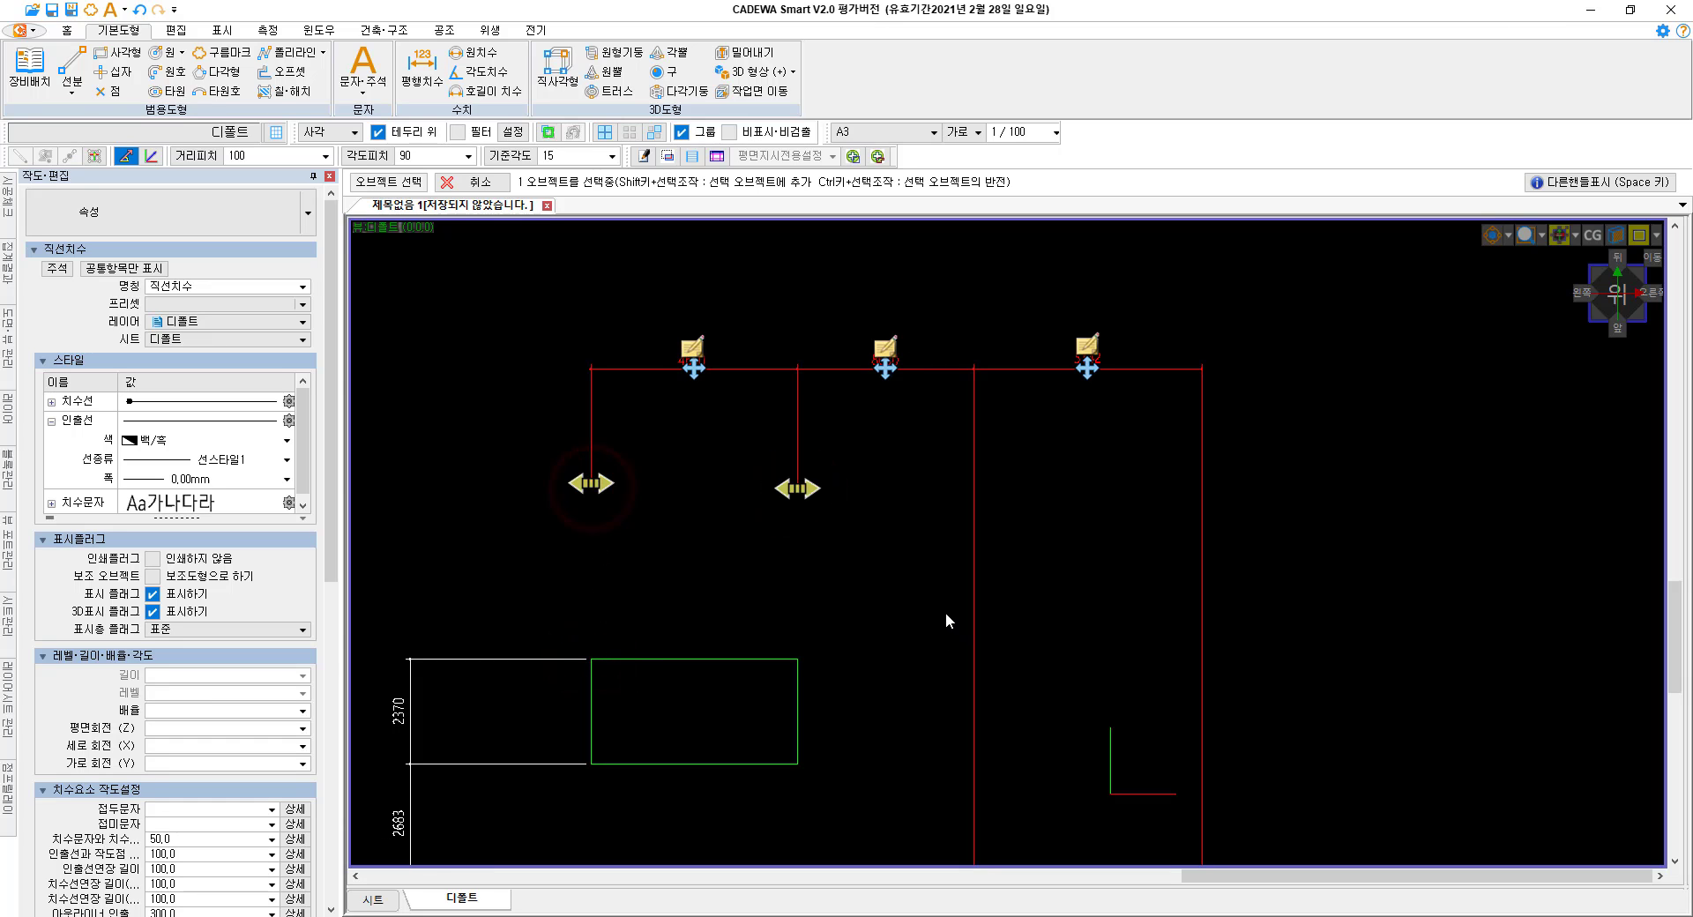
pyautogui.press('Escape')
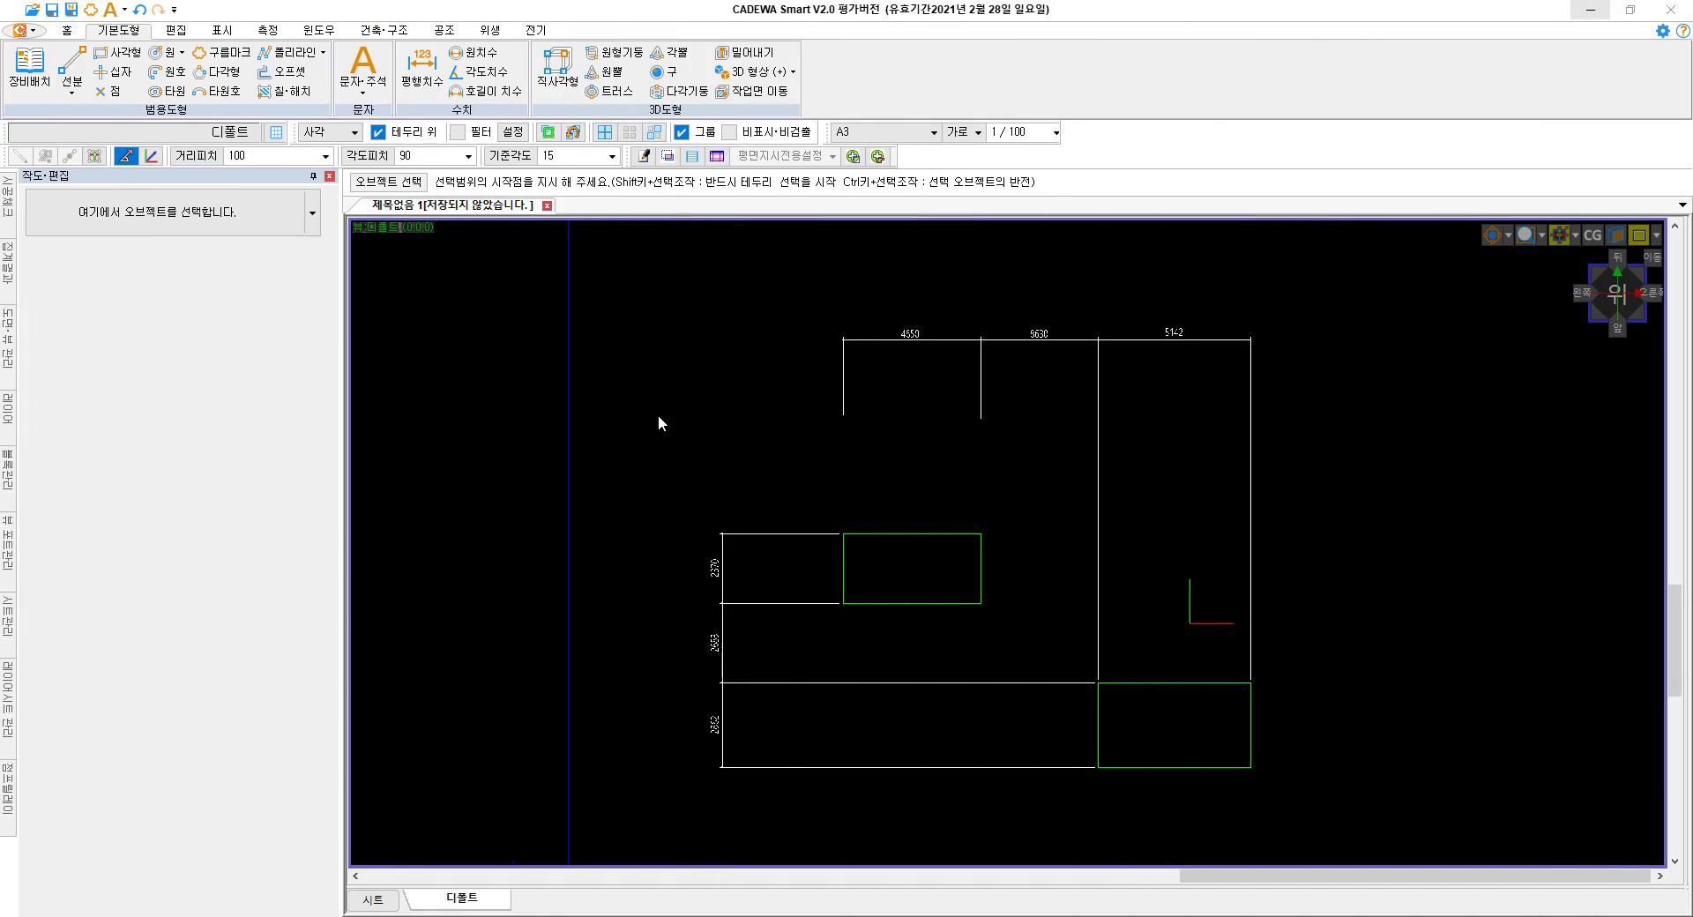
pyautogui.click(679, 400)
pyautogui.click(679, 388)
# Start the Parallel Dimension command (평행치수) and widen the label column of the dimension element settings (치수요소 작도설정) to read the full names.
pyautogui.click(424, 75)
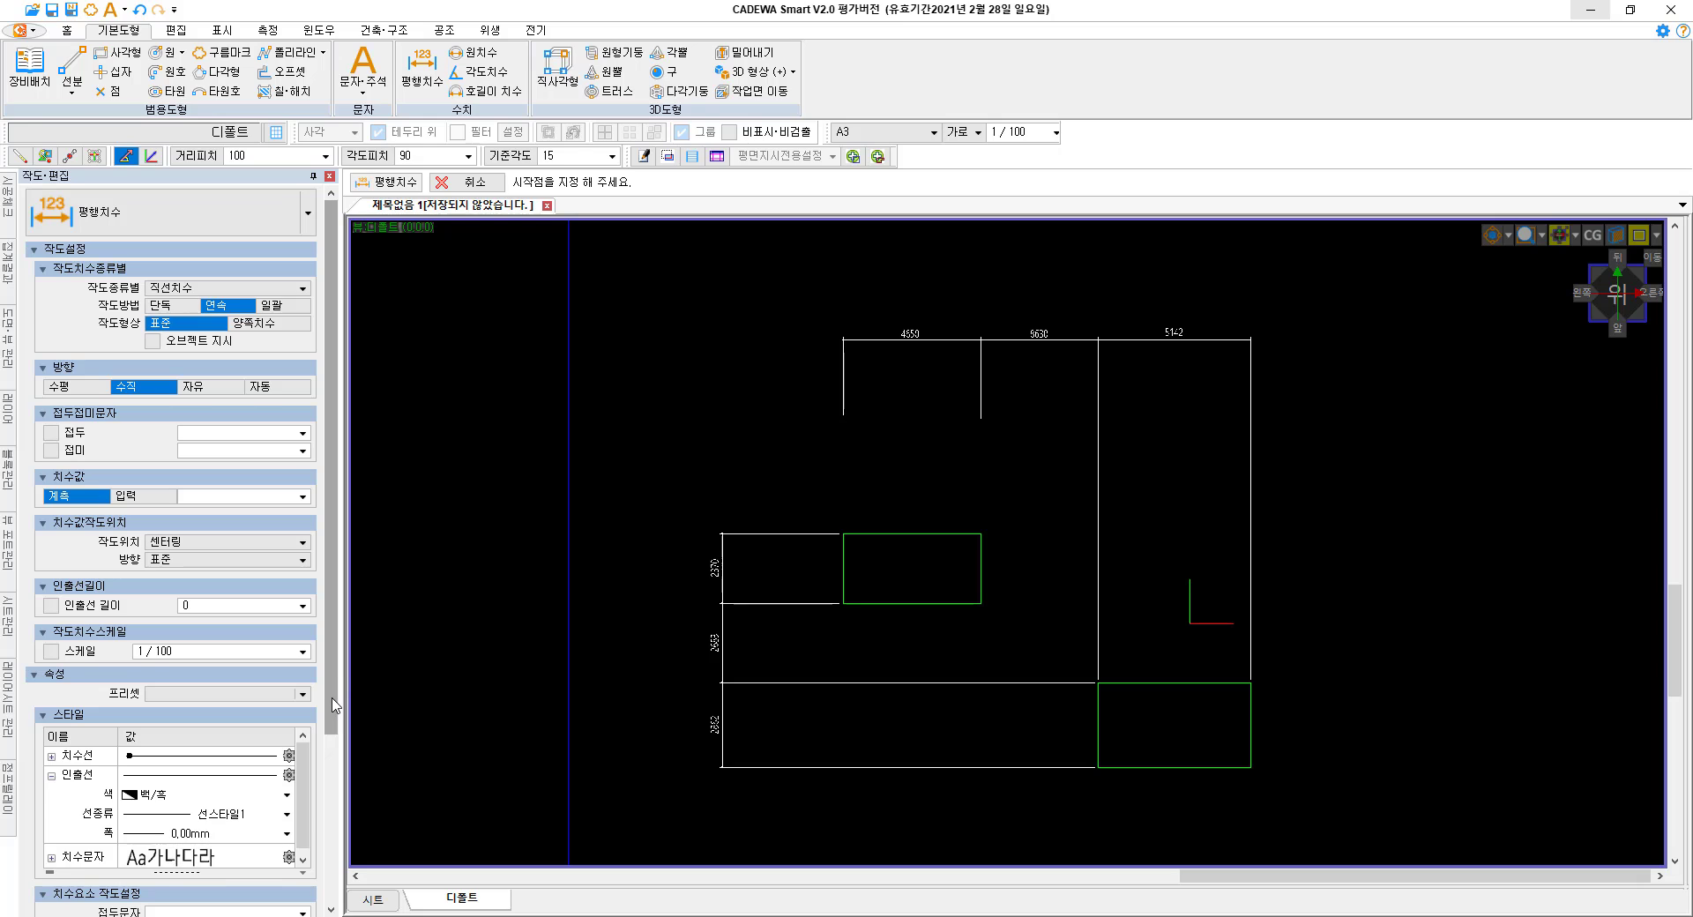
pyautogui.moveTo(335, 705); pyautogui.dragTo(334, 899)
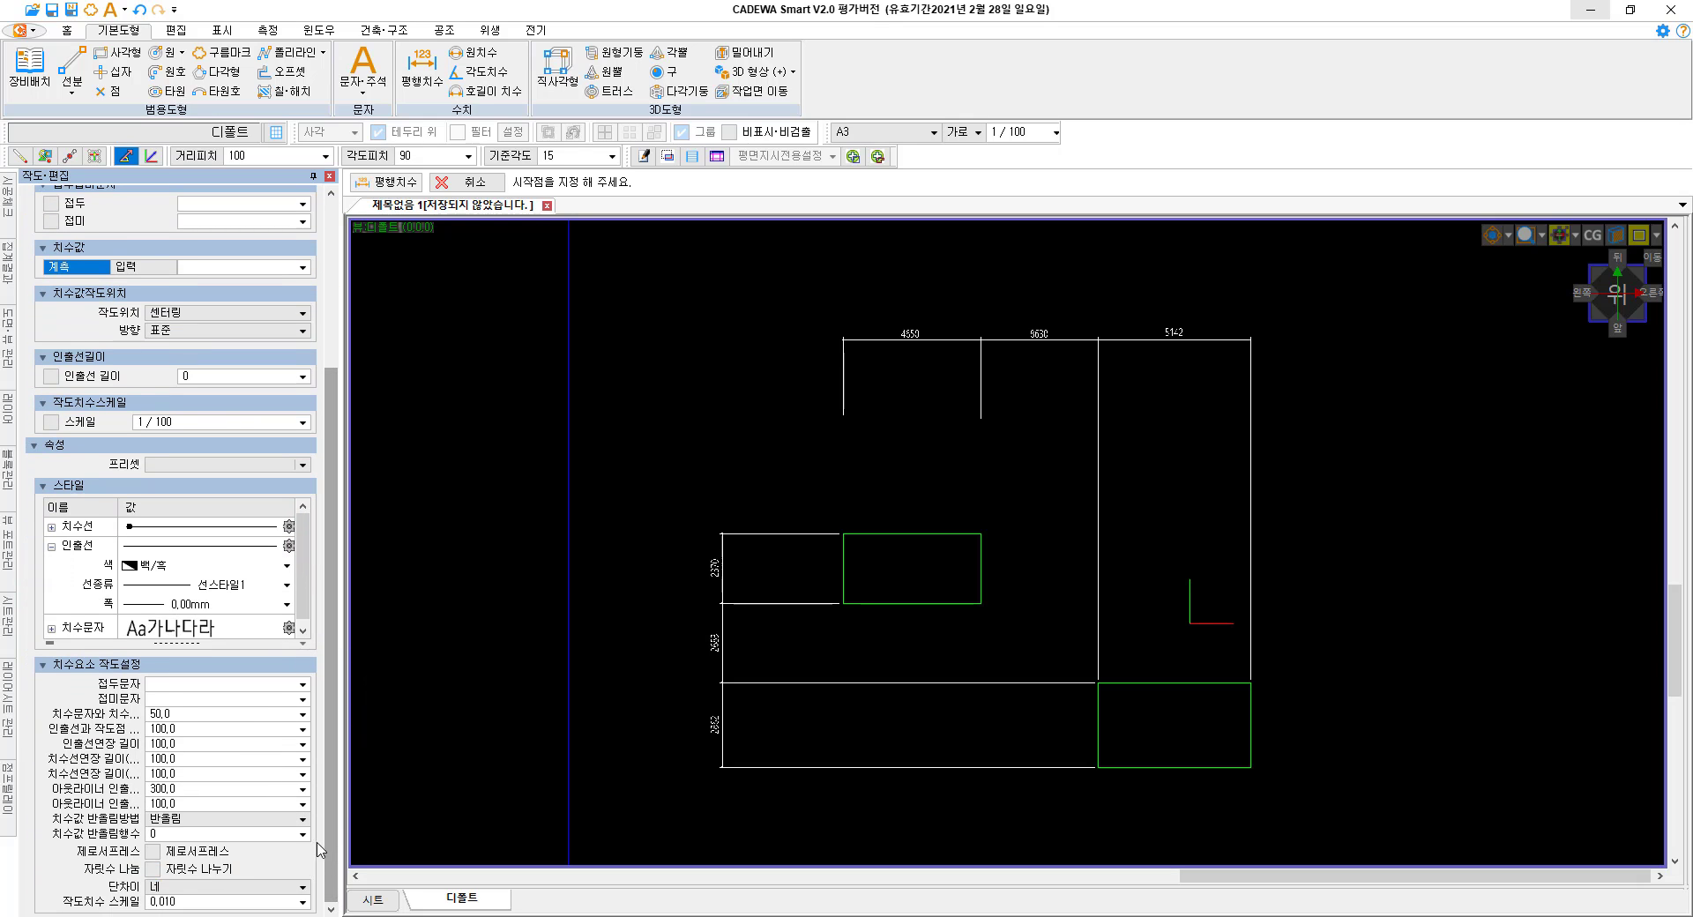
pyautogui.click(159, 683)
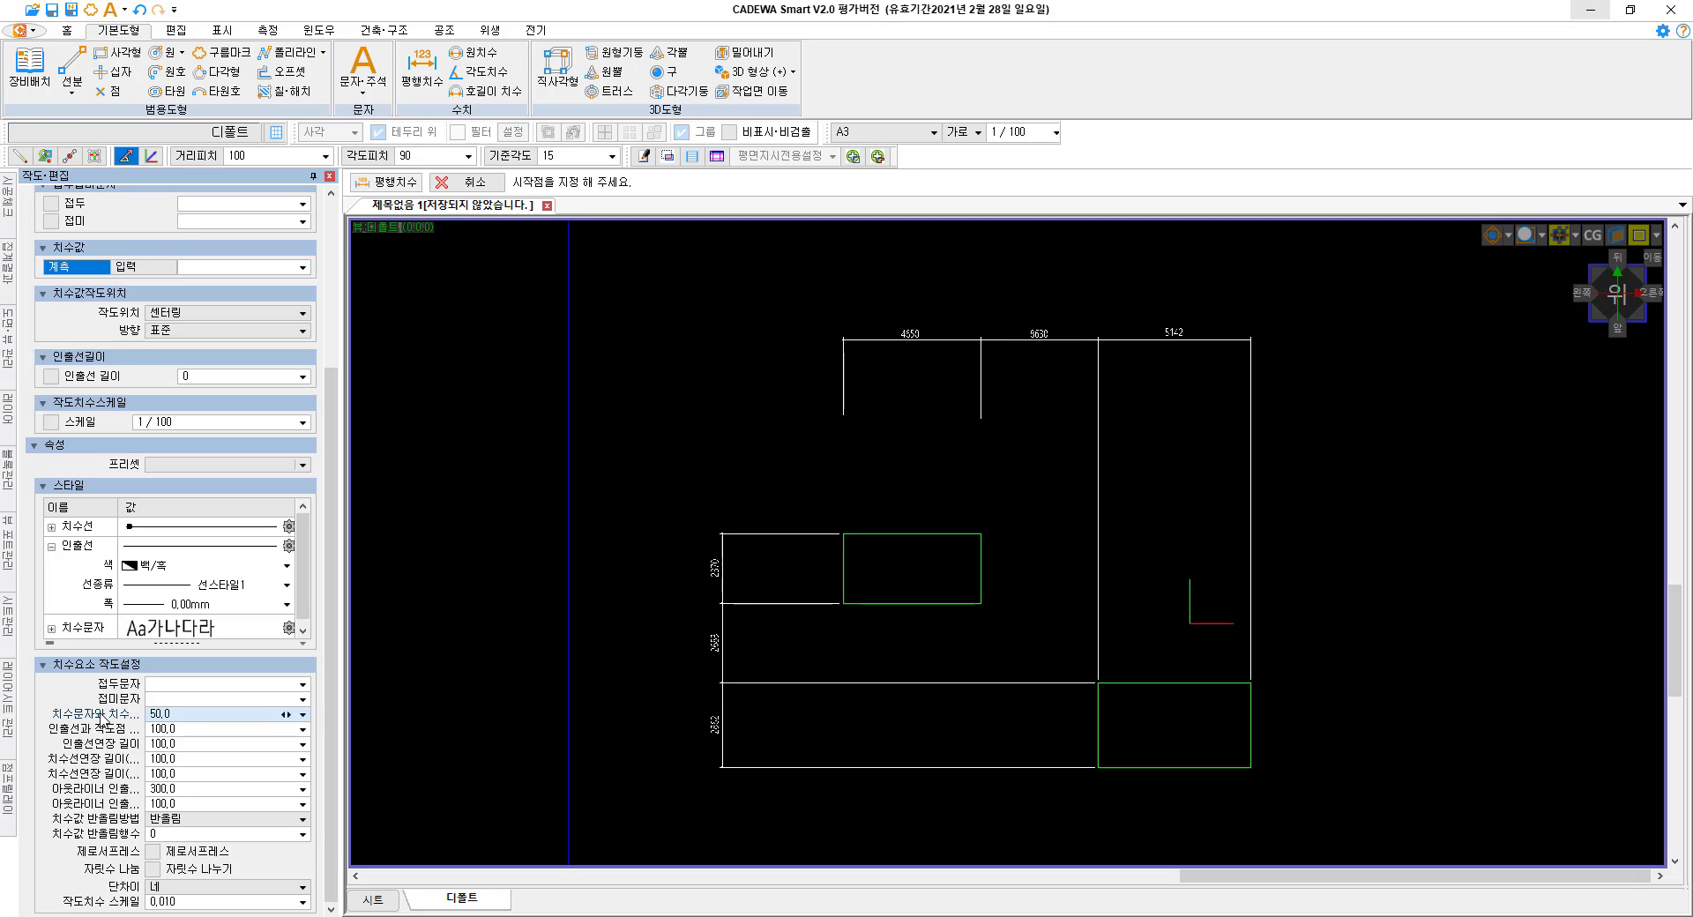
pyautogui.moveTo(143, 716); pyautogui.dragTo(177, 716)
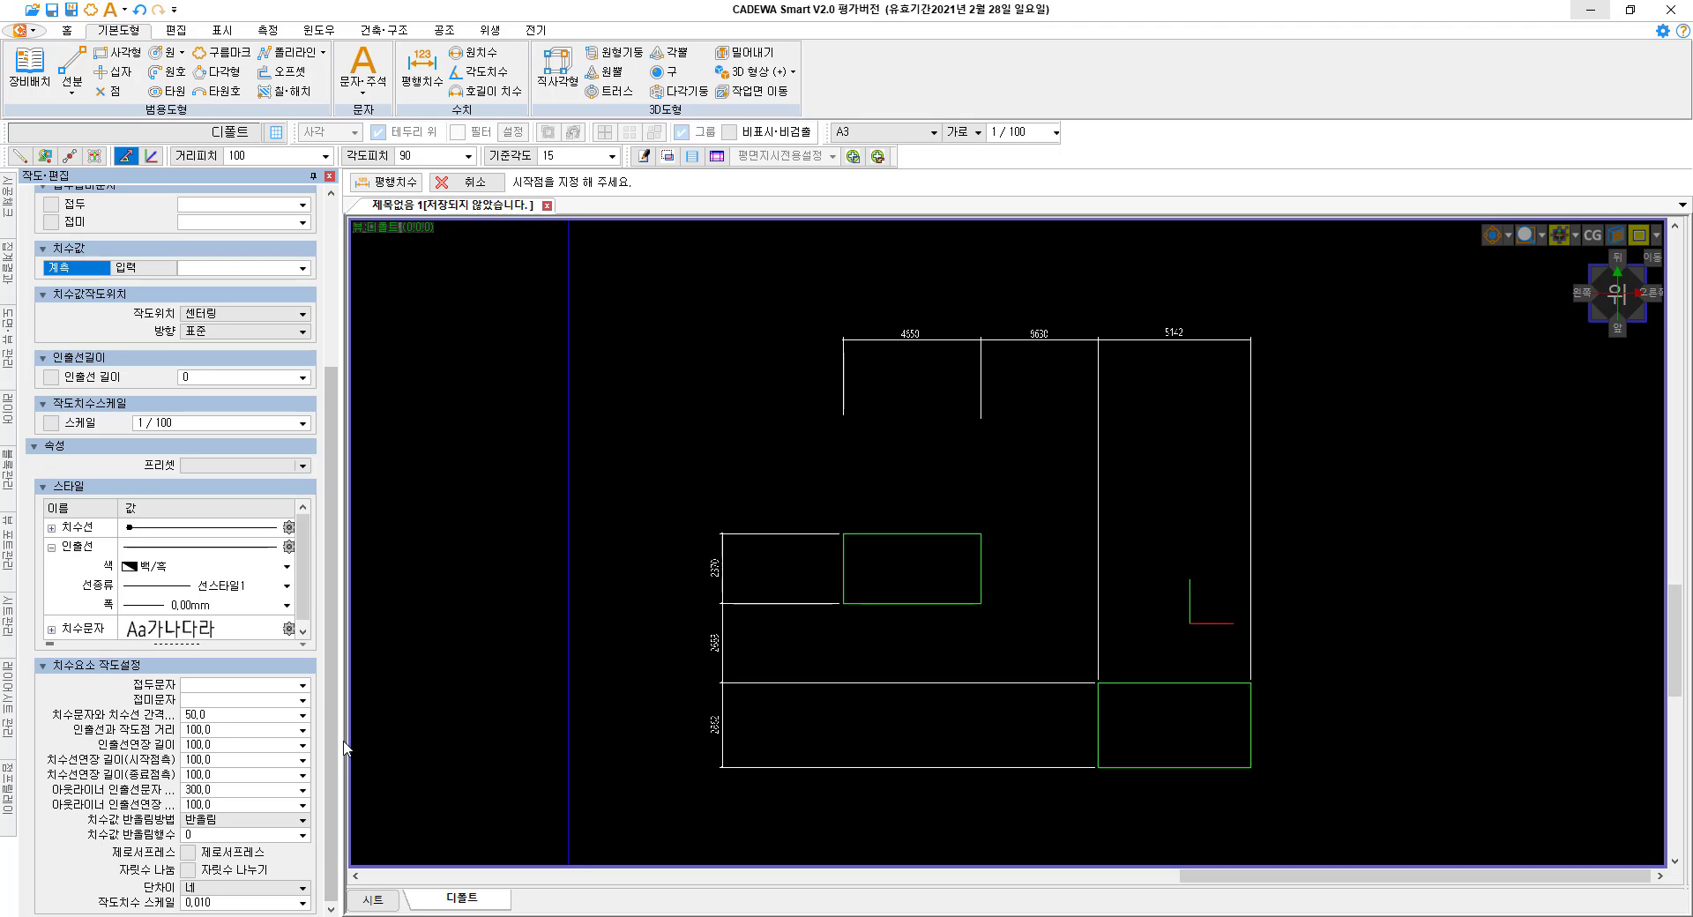
# Collapse the dimension element settings (치수요소 작도설정) section and show its settings in a separate pop-out window.
pyautogui.click(96, 666)
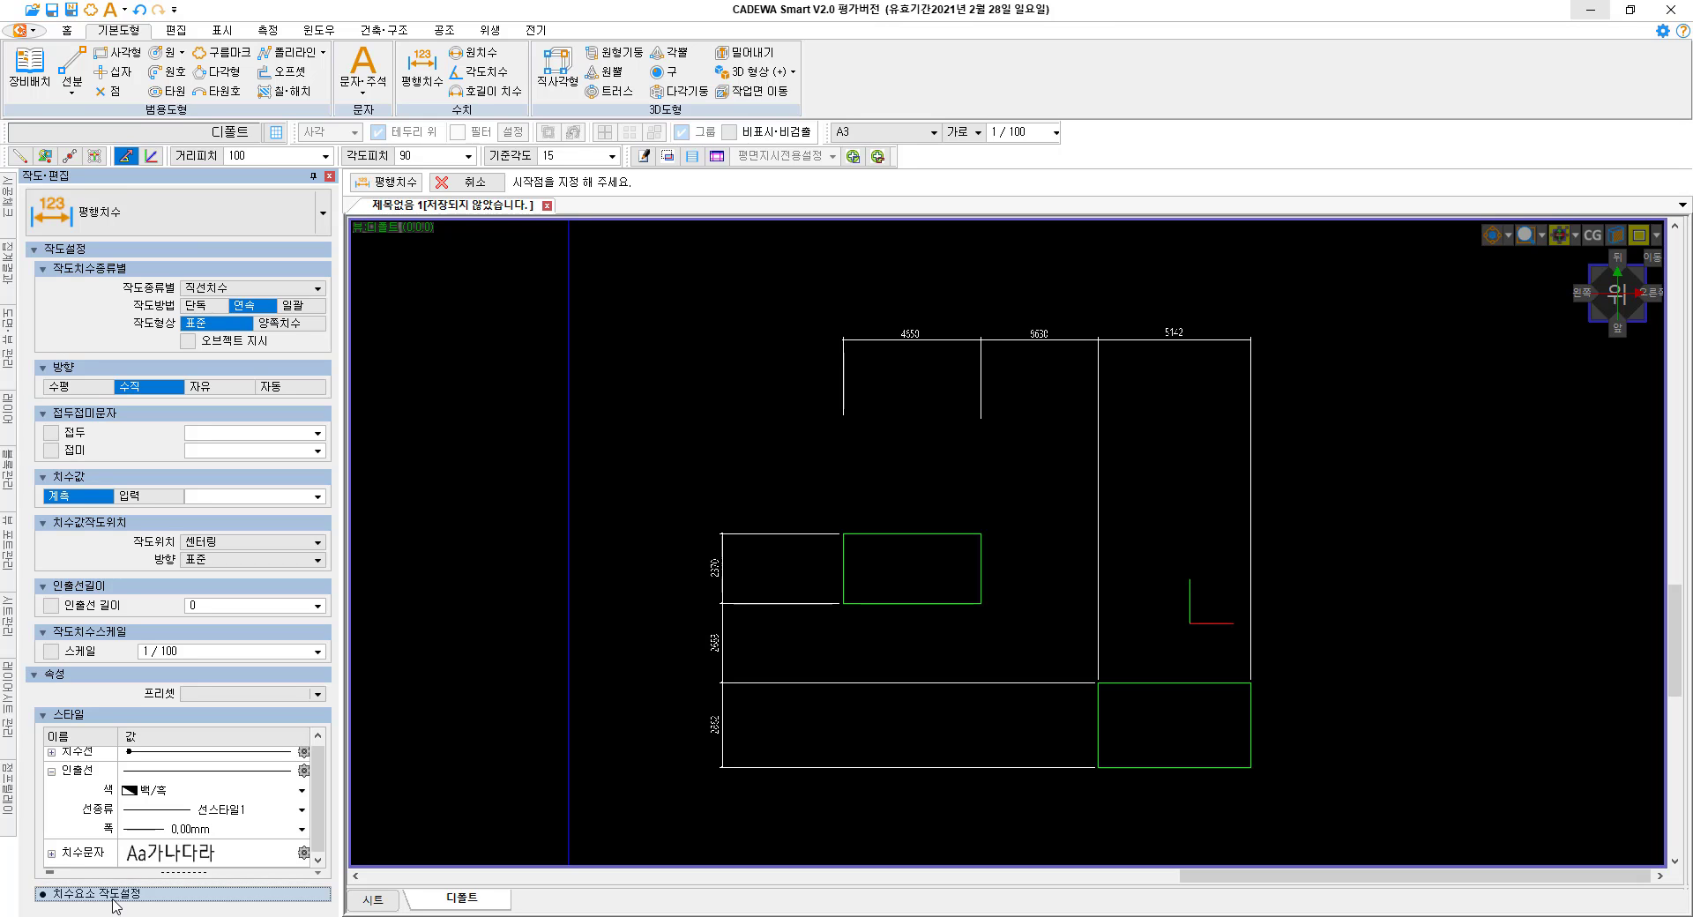
pyautogui.click(123, 895)
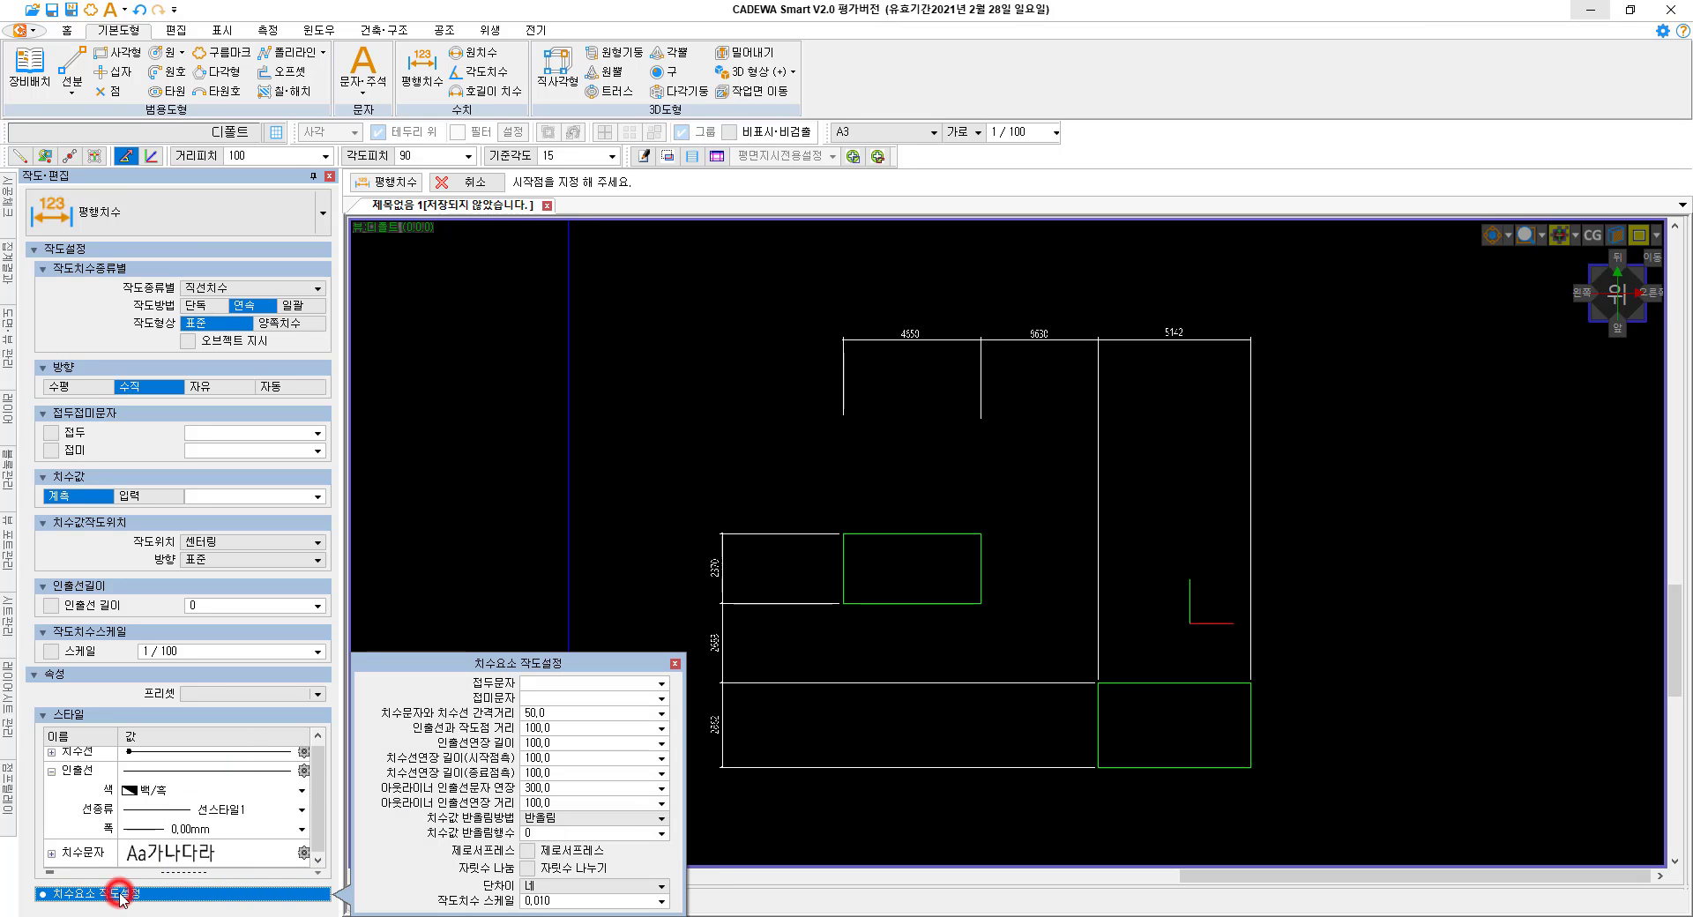
pyautogui.click(512, 663)
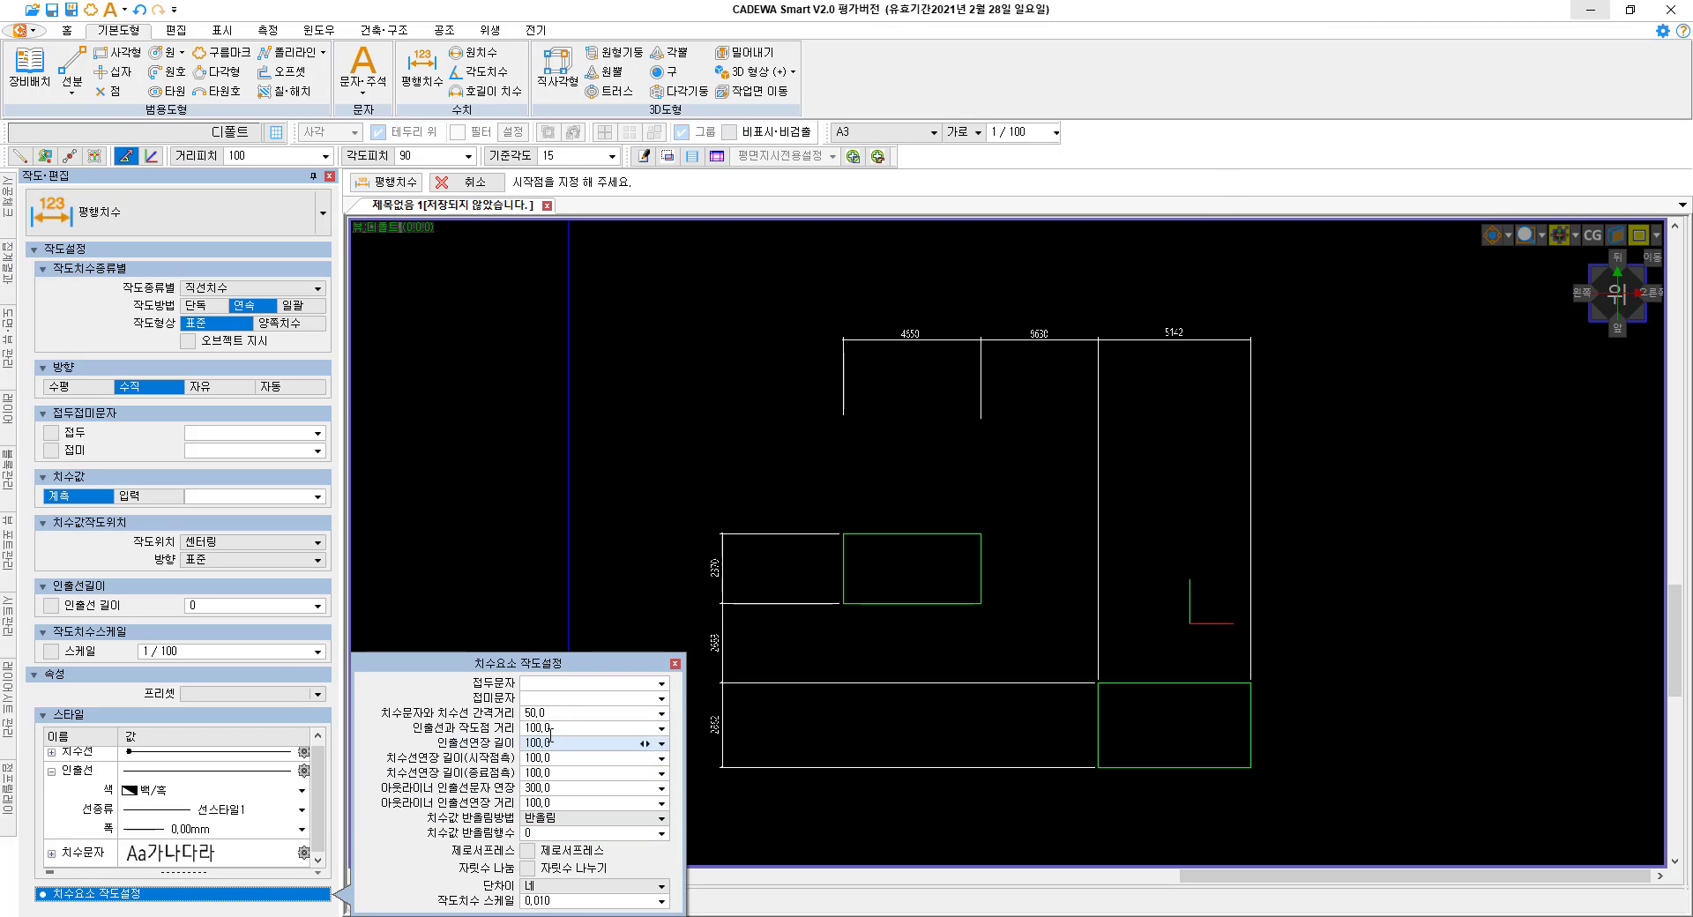
# Open the help page for the parallel dimension full screen and find its section on dimension element settings (치수 요소 작도 설정).
pyautogui.press('F1')
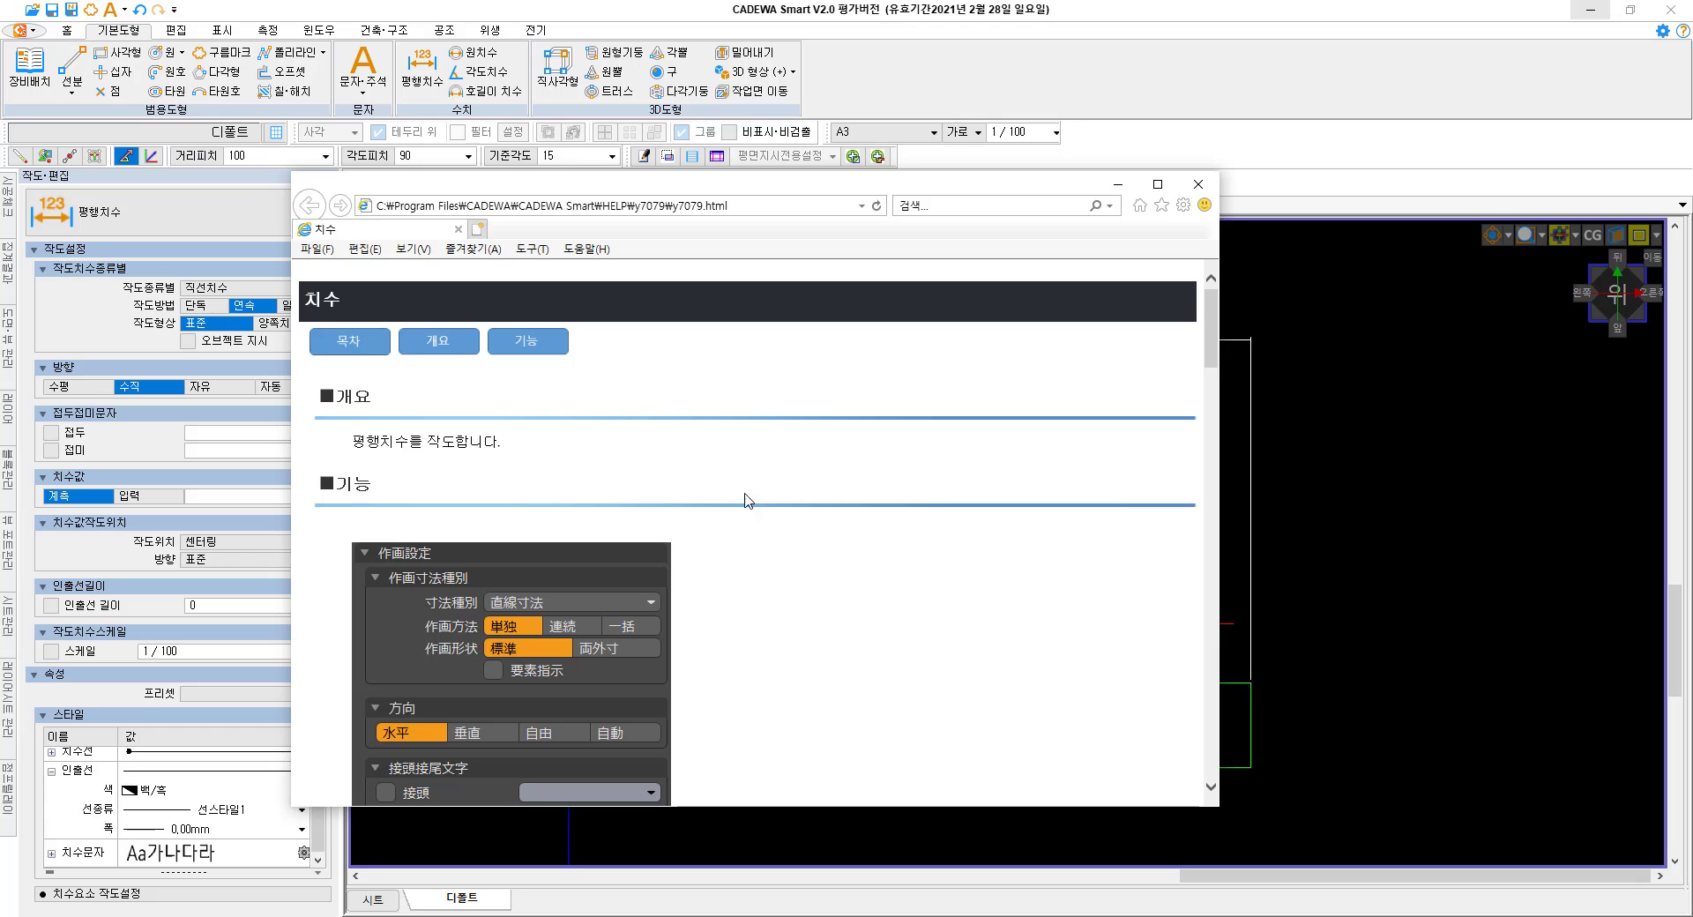
pyautogui.click(1158, 185)
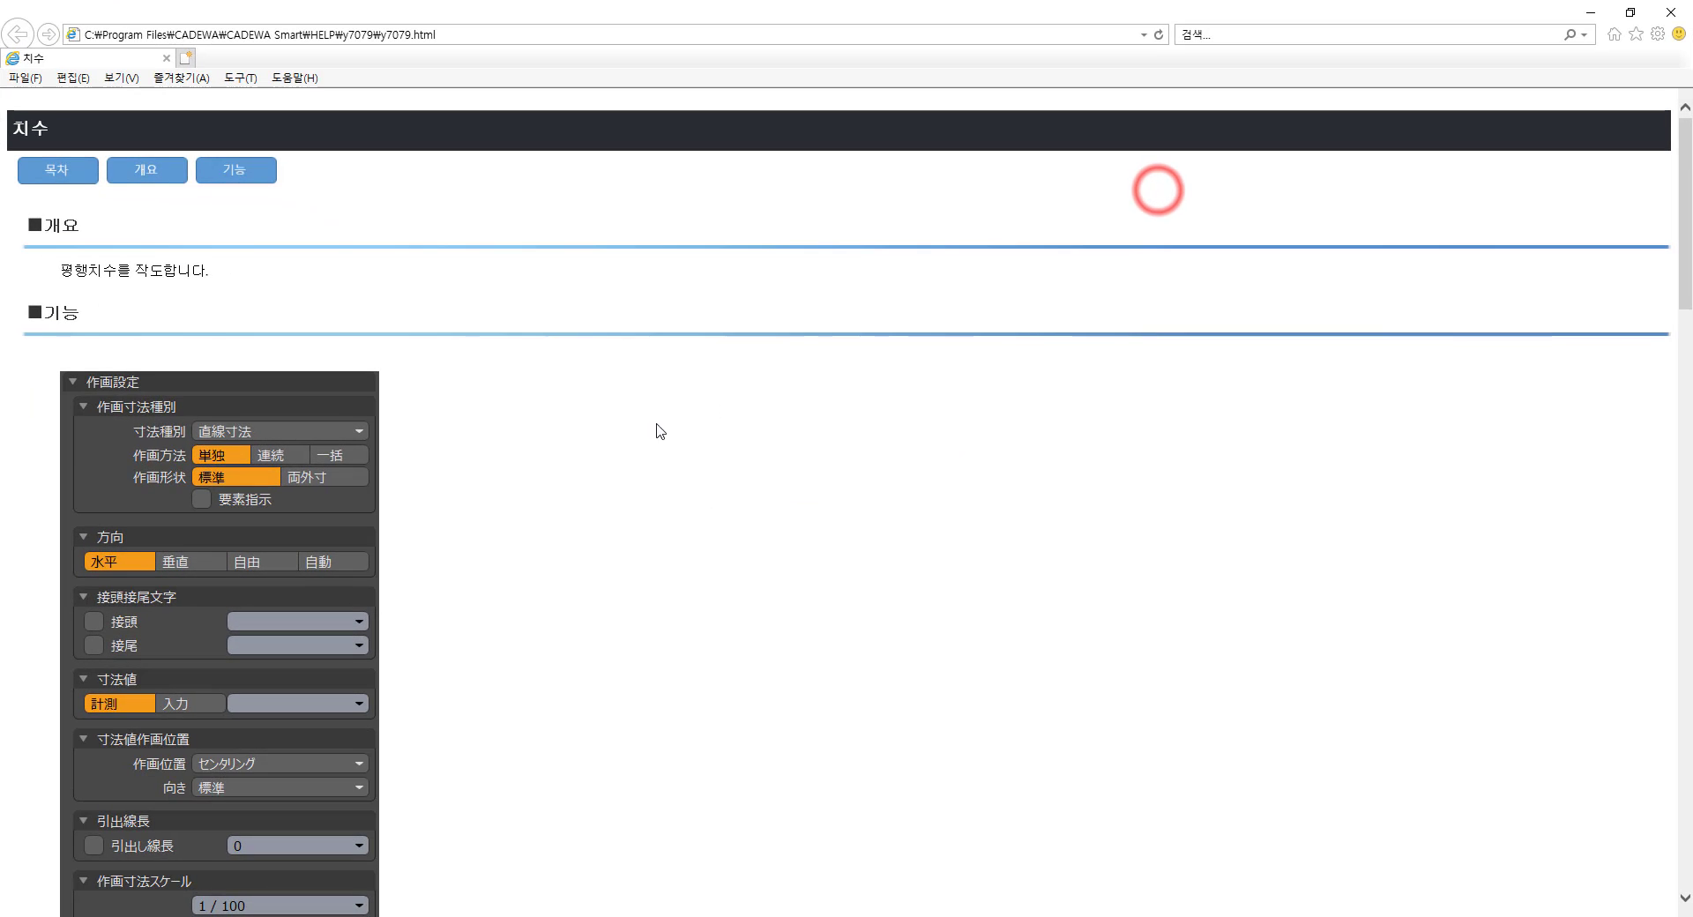
pyautogui.scroll(-15, 593, 559)
pyautogui.scroll(-9, 593, 564)
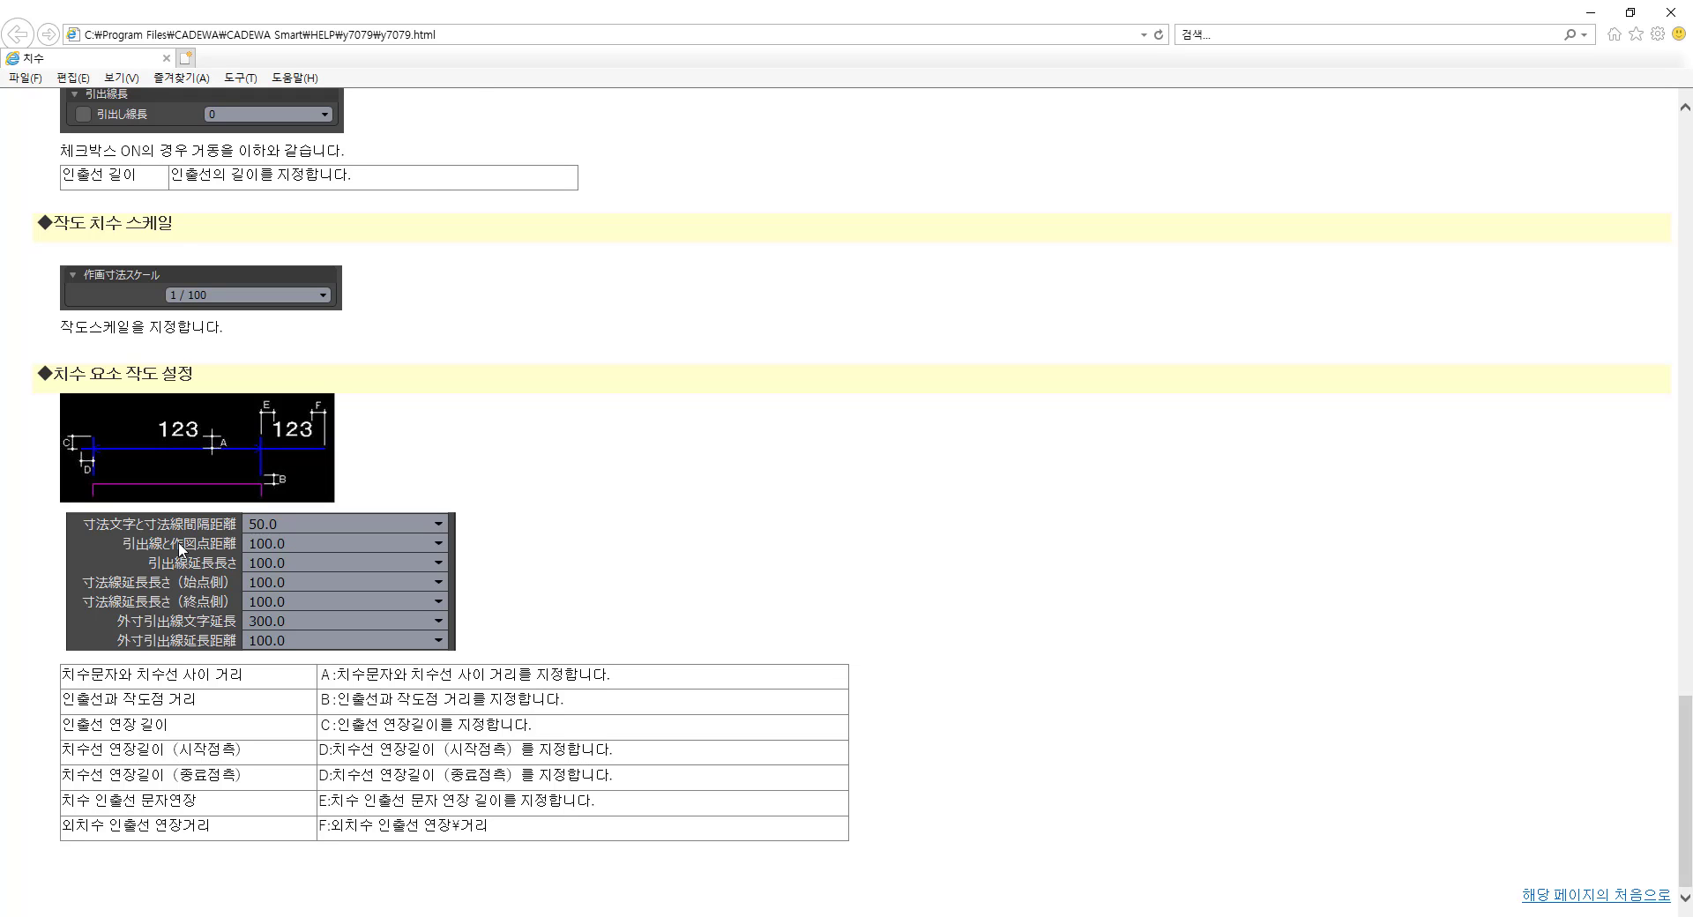
# Restore the help window to a smaller size and compare its dimension element diagram and table with the 치수요소 작도설정 settings.
pyautogui.doubleClick(455, 9)
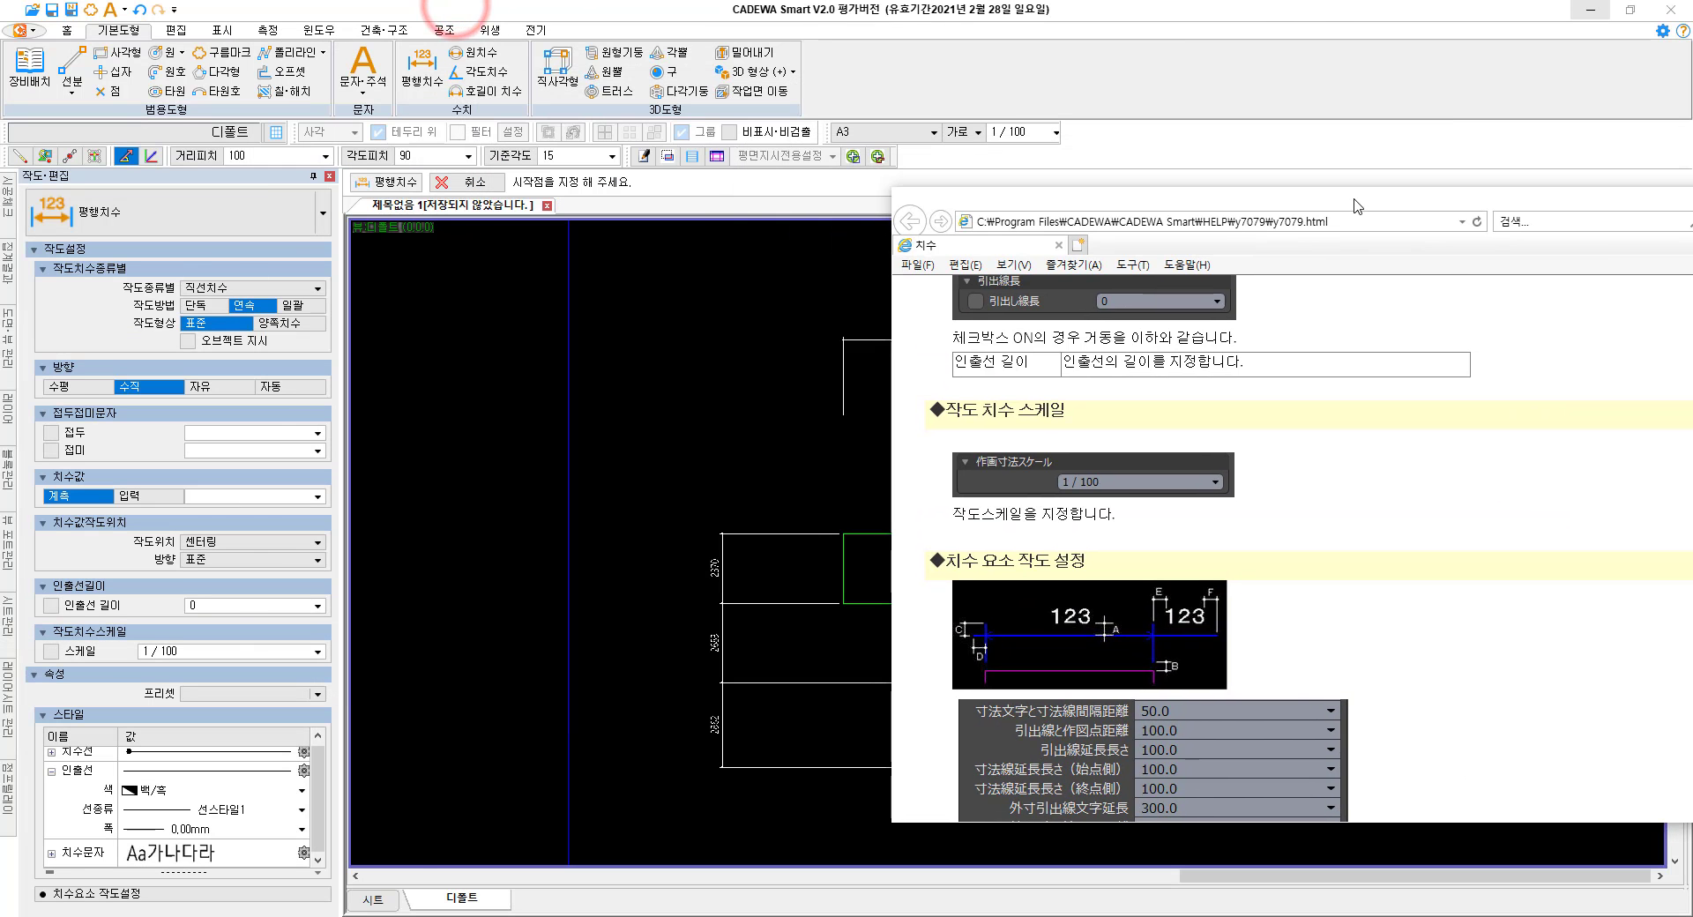
pyautogui.click(106, 893)
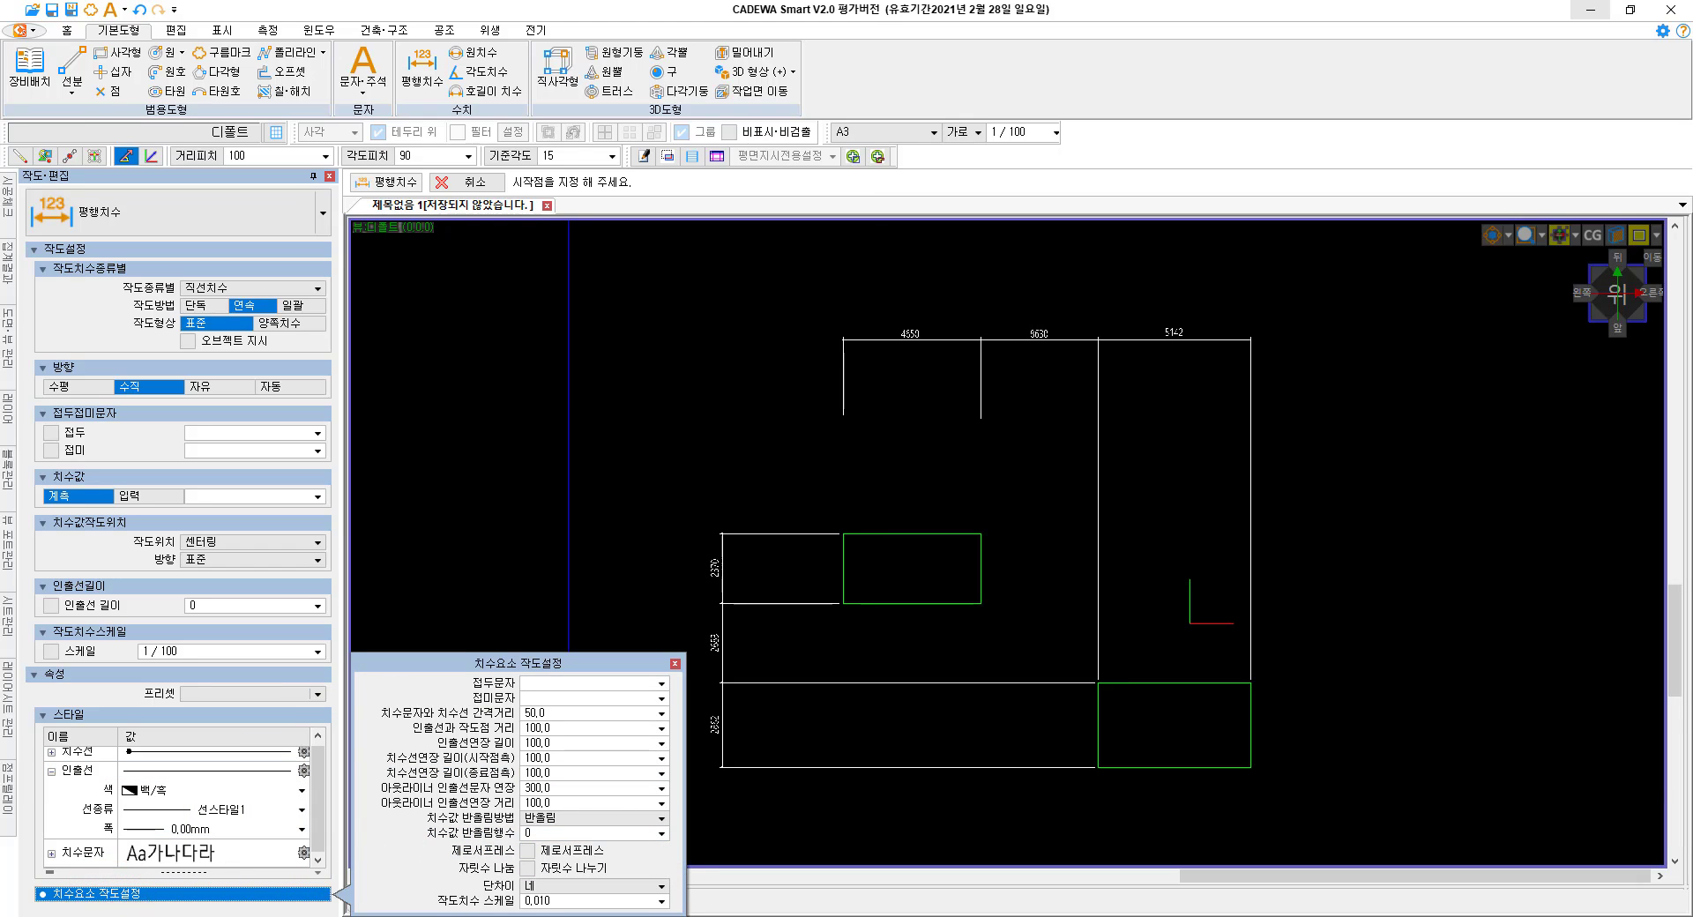
pyautogui.click(500, 915)
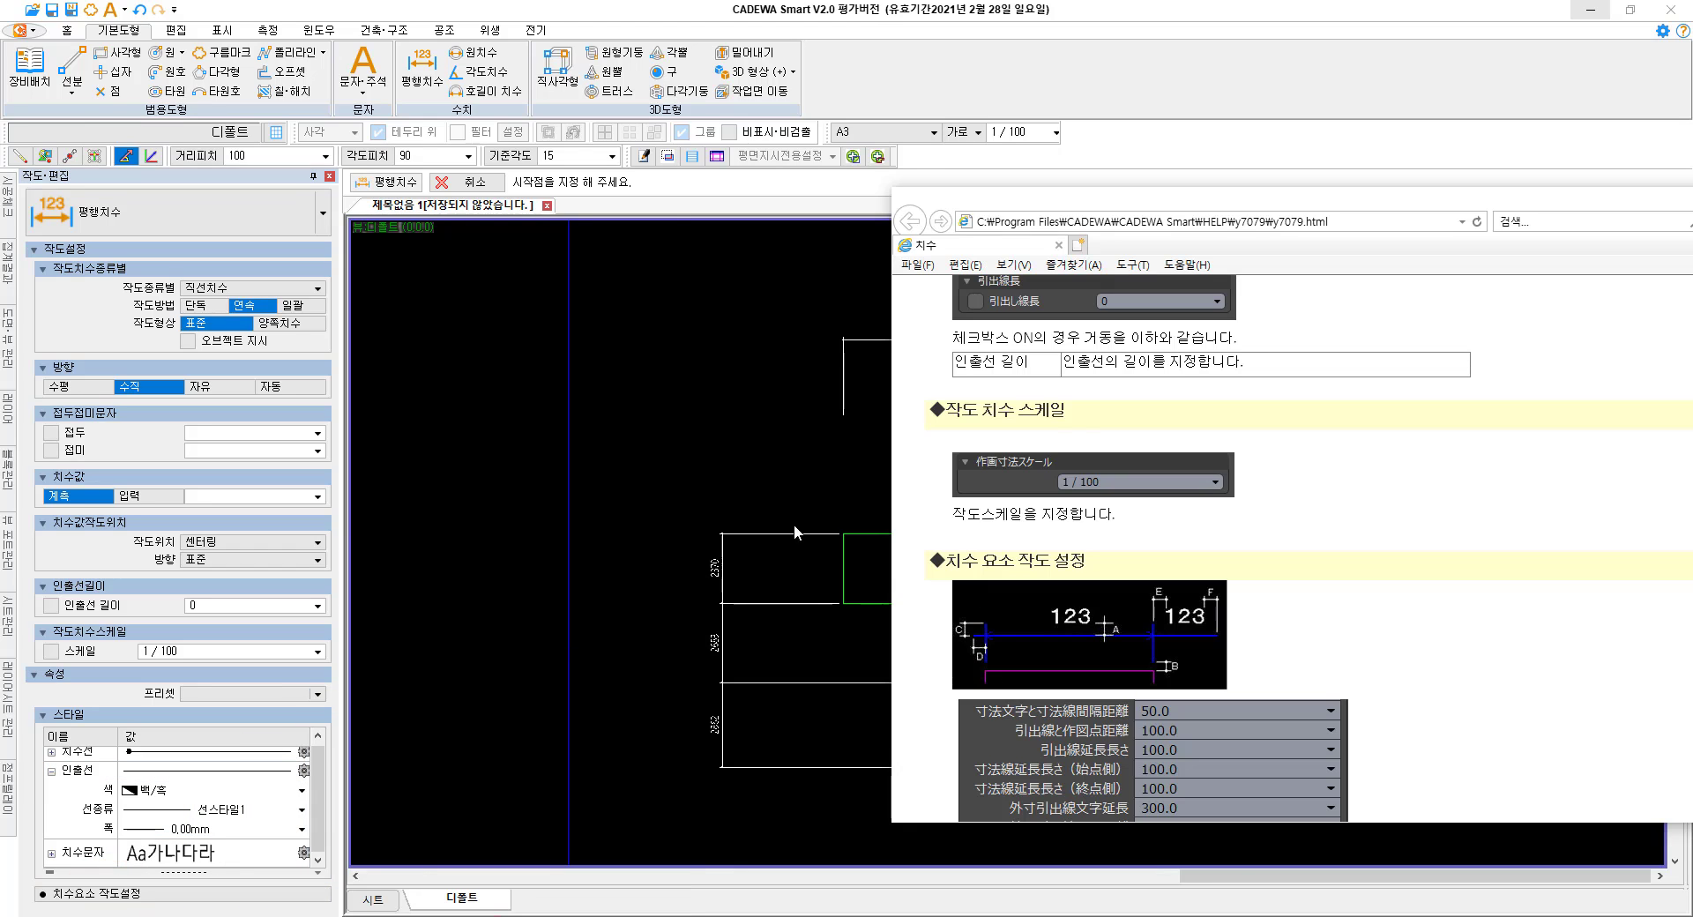
pyautogui.scroll(-3, 1164, 636)
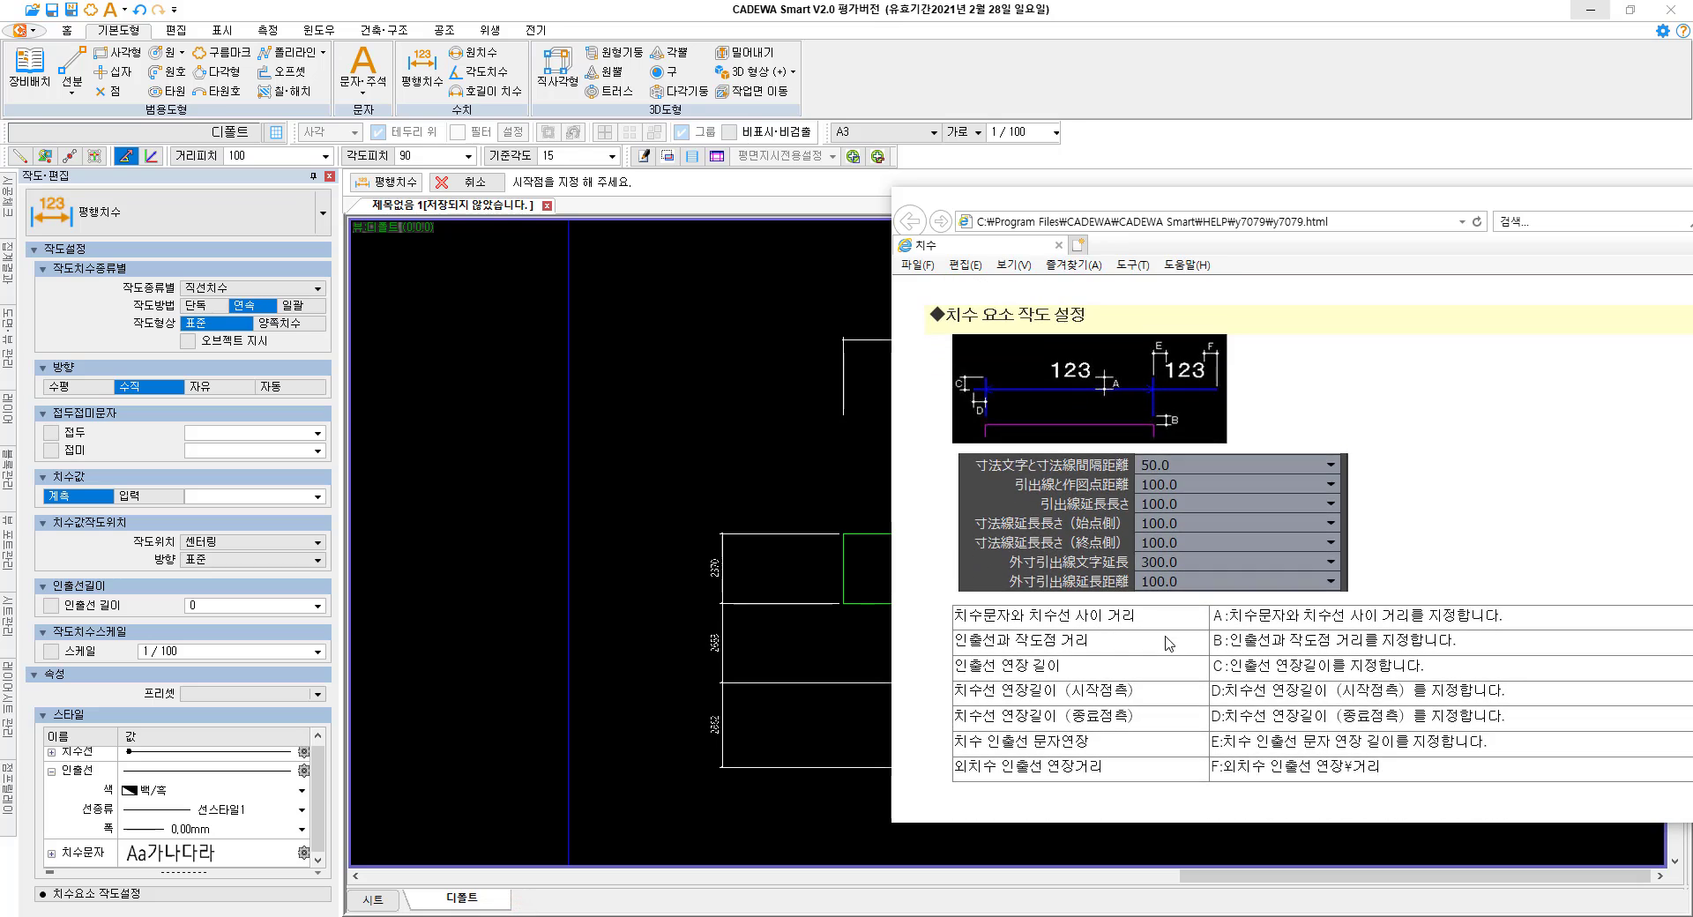
pyautogui.click(1204, 183)
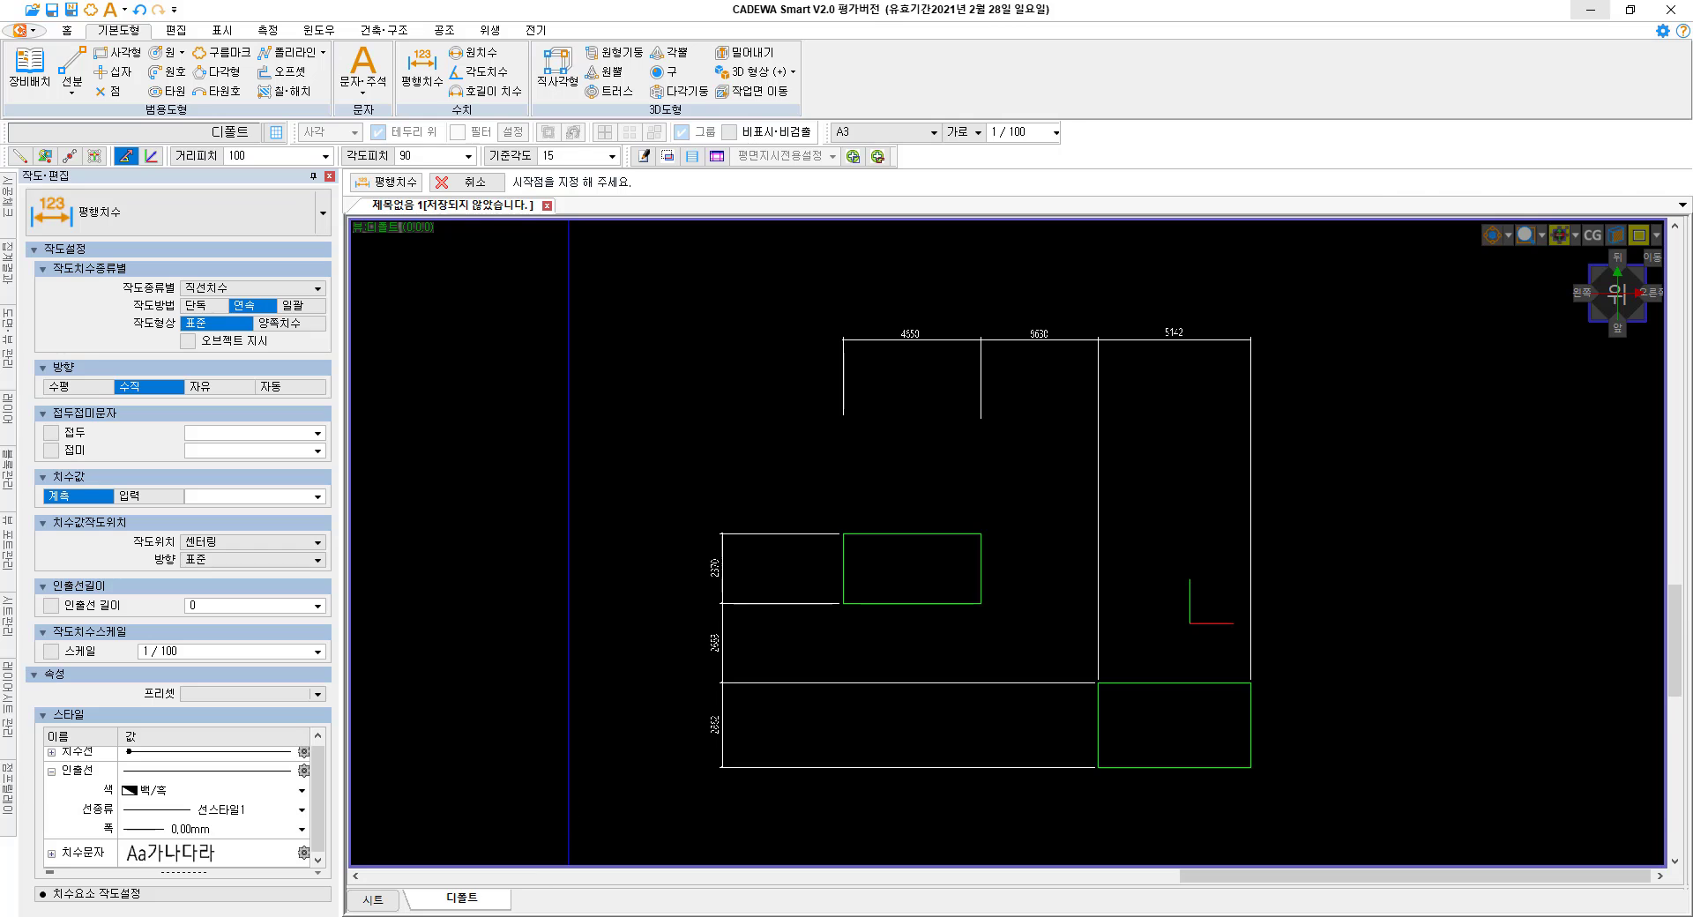
# Bring the help page back over the drawing, read the explanations of dimension elements A to F, and close the help.
pyautogui.click(520, 916)
pyautogui.click(1125, 200)
pyautogui.moveTo(1126, 200); pyautogui.dragTo(587, 158)
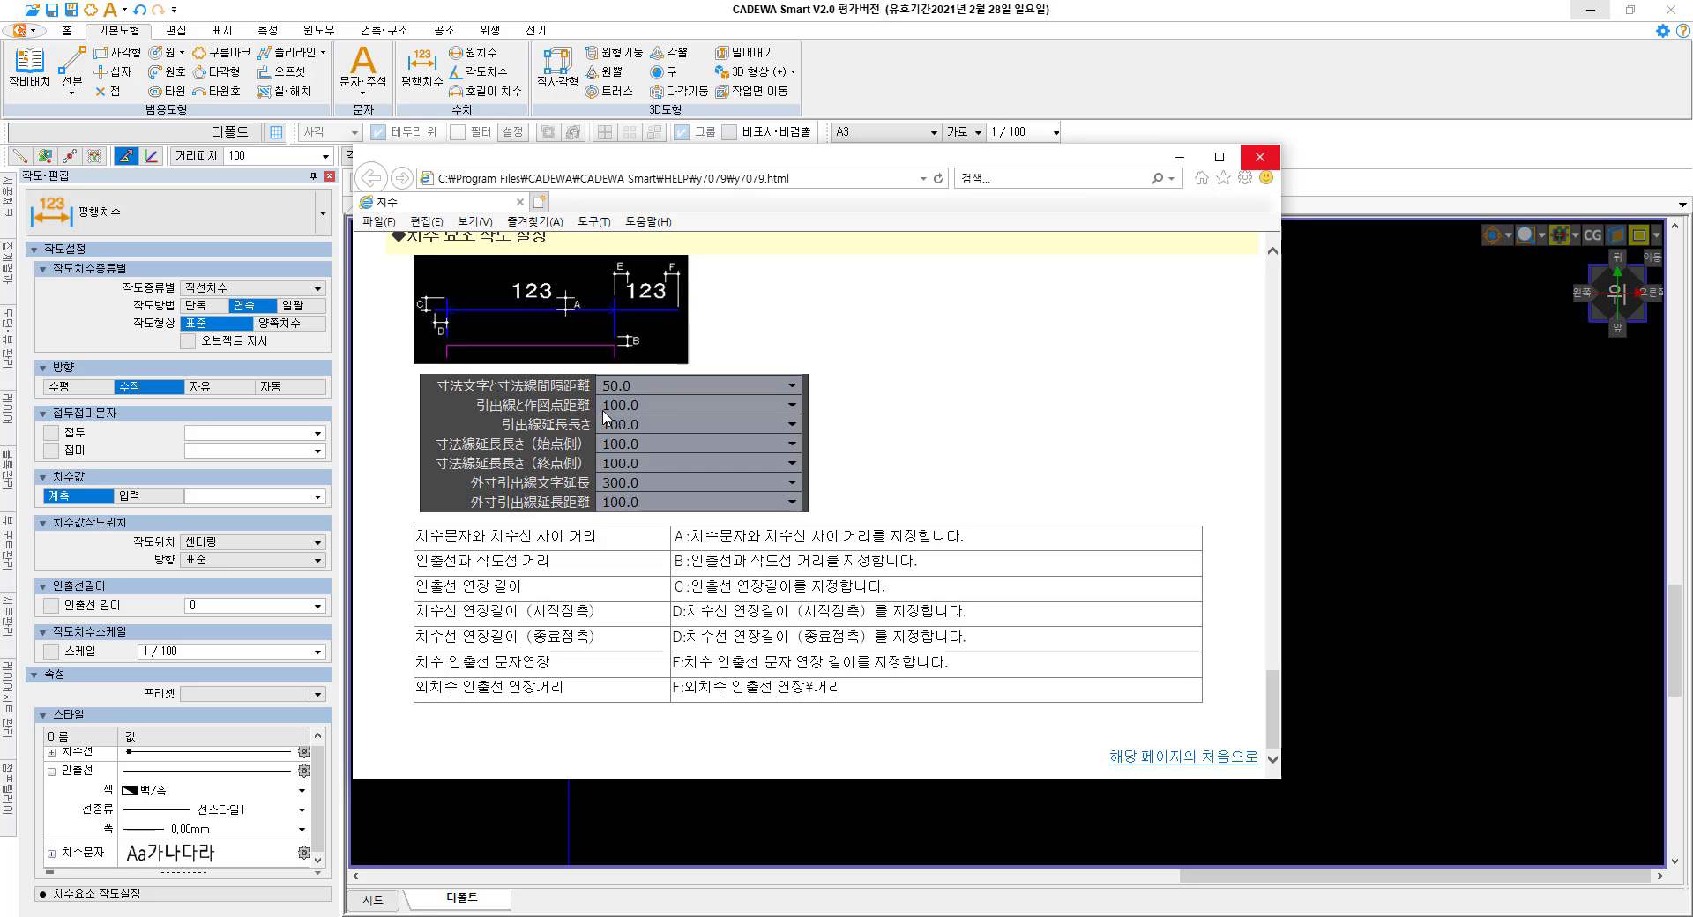
pyautogui.click(1259, 157)
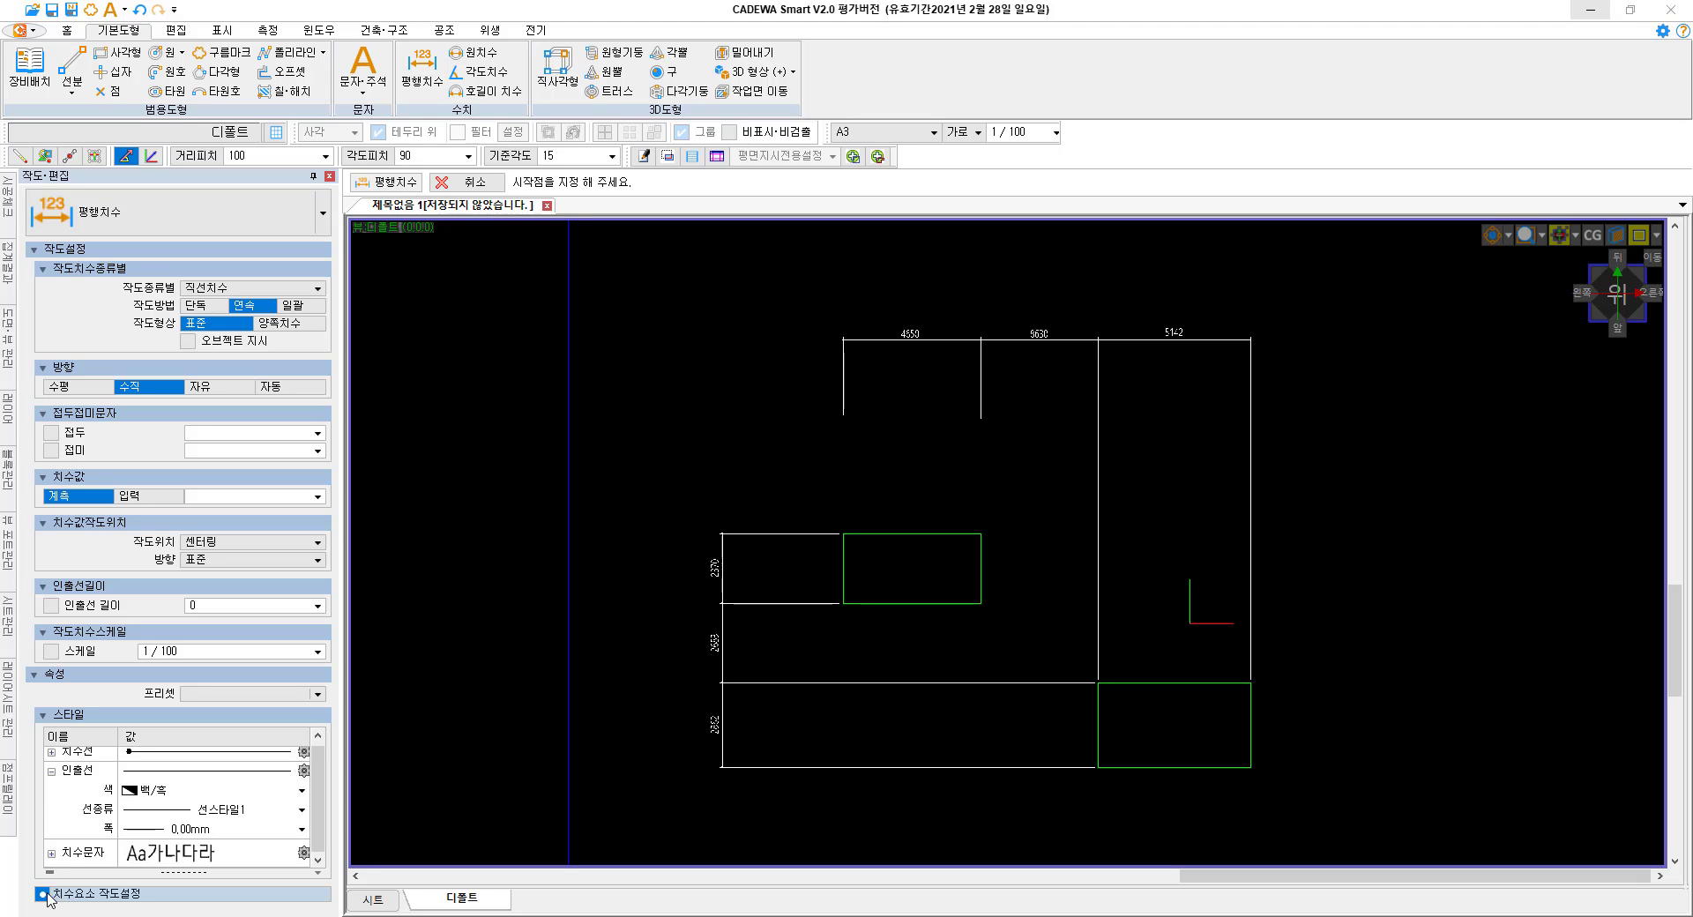
# Expand and collapse the 치수요소 작도설정 section in place, review the same settings in the pop-out window, and close it.
pyautogui.click(41, 894)
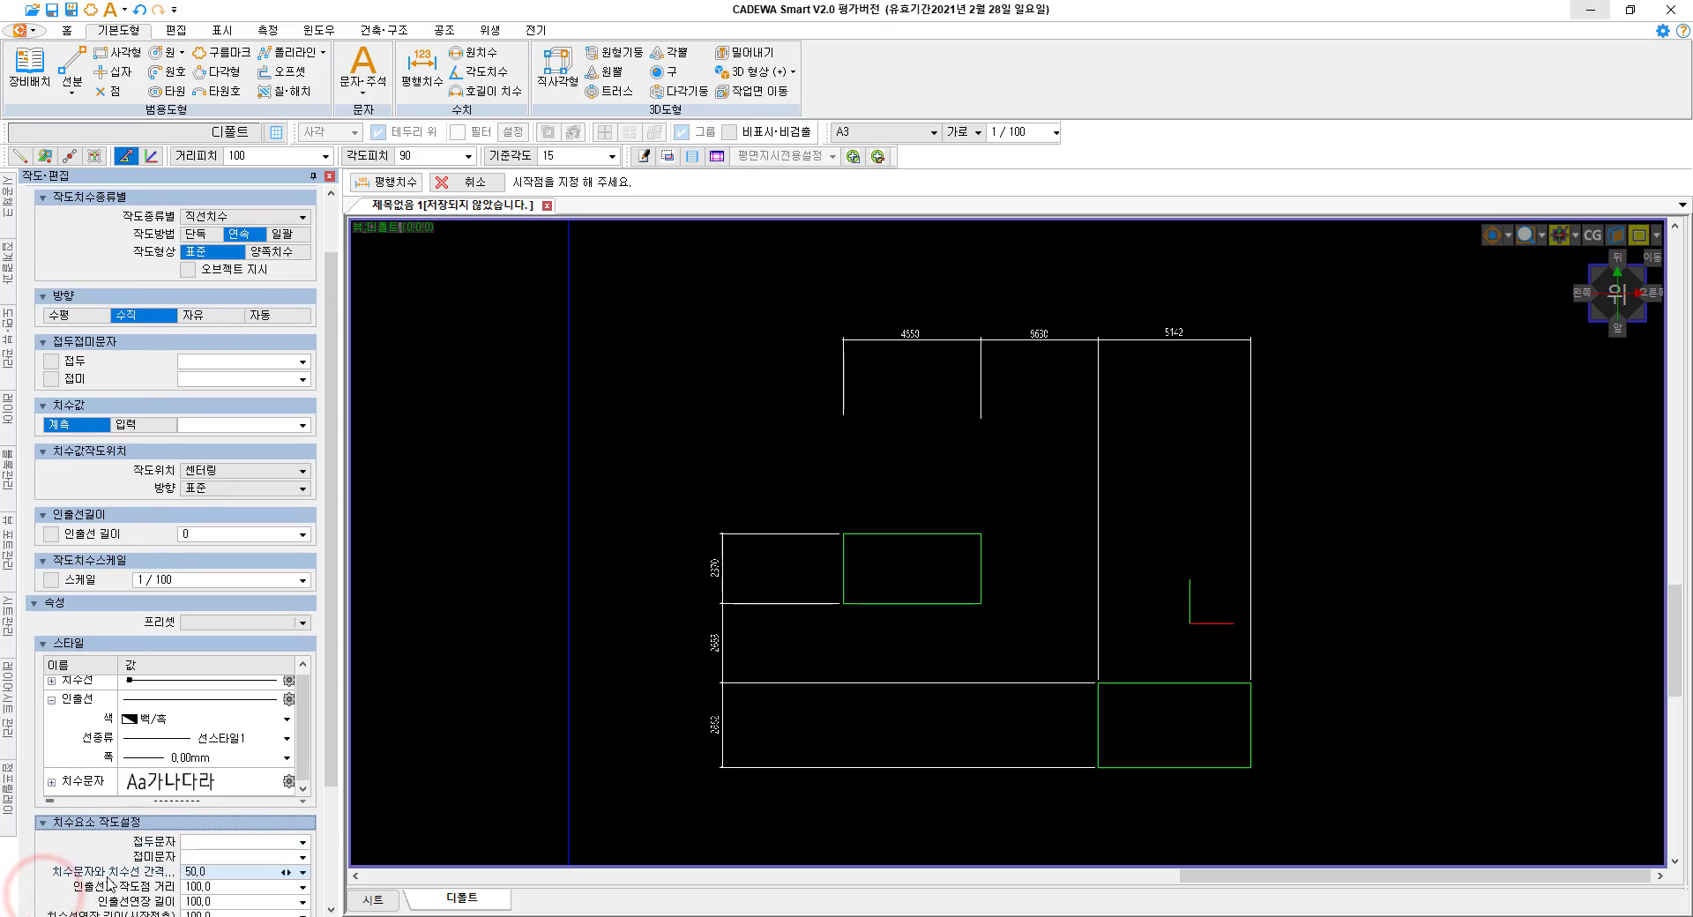
pyautogui.scroll(-3, 110, 880)
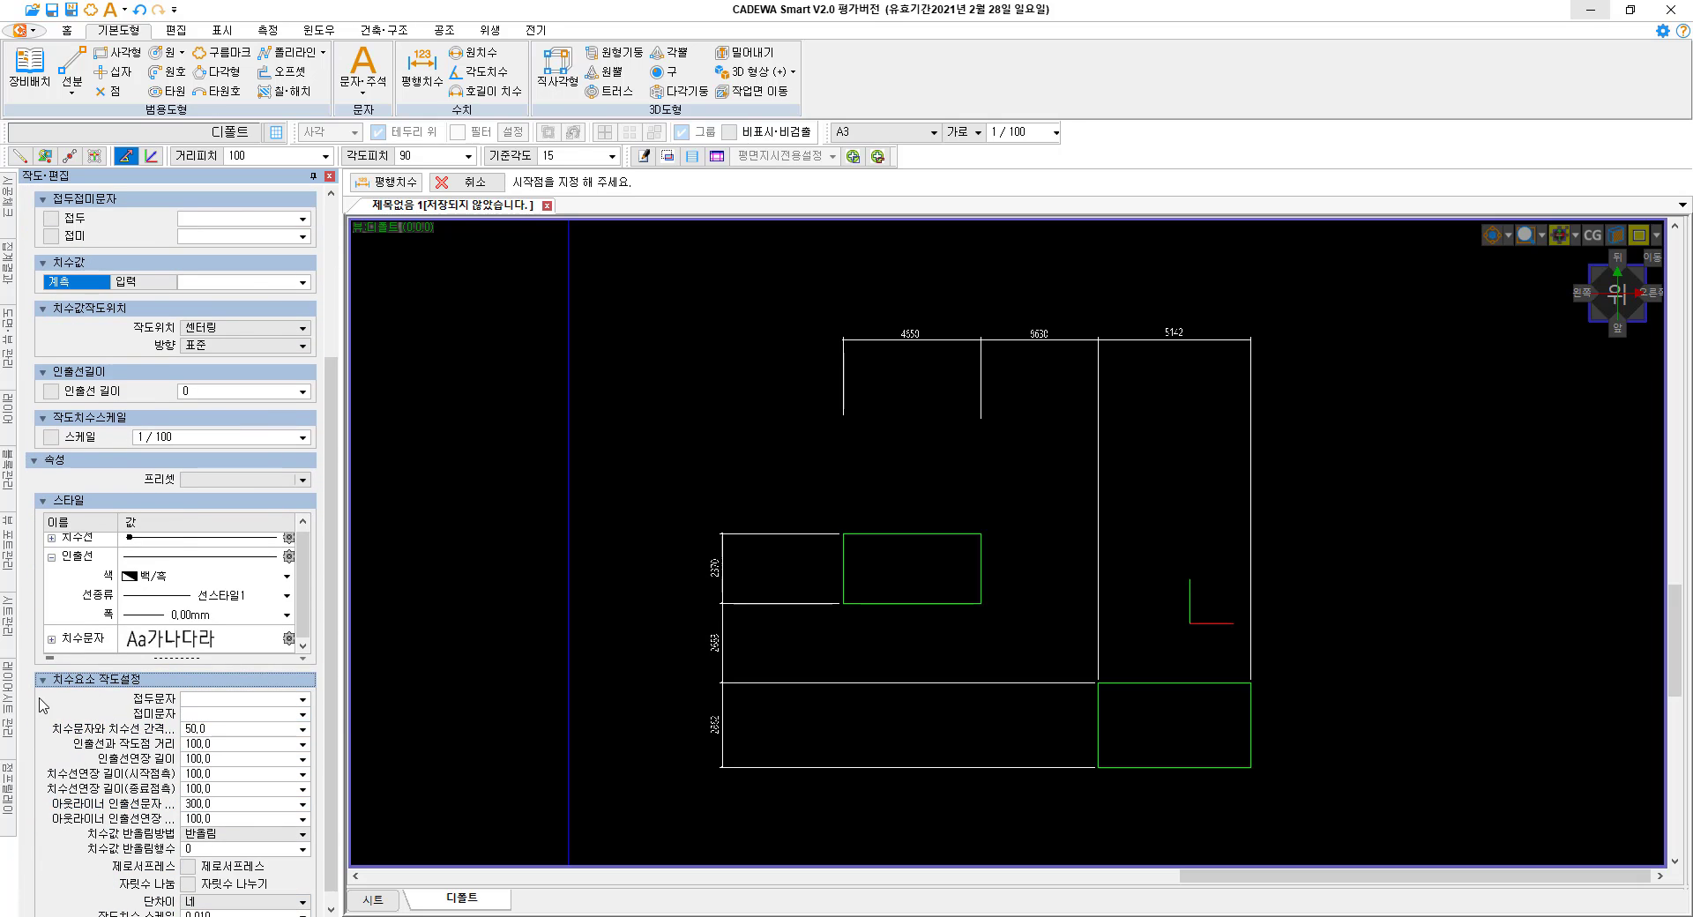
pyautogui.click(41, 684)
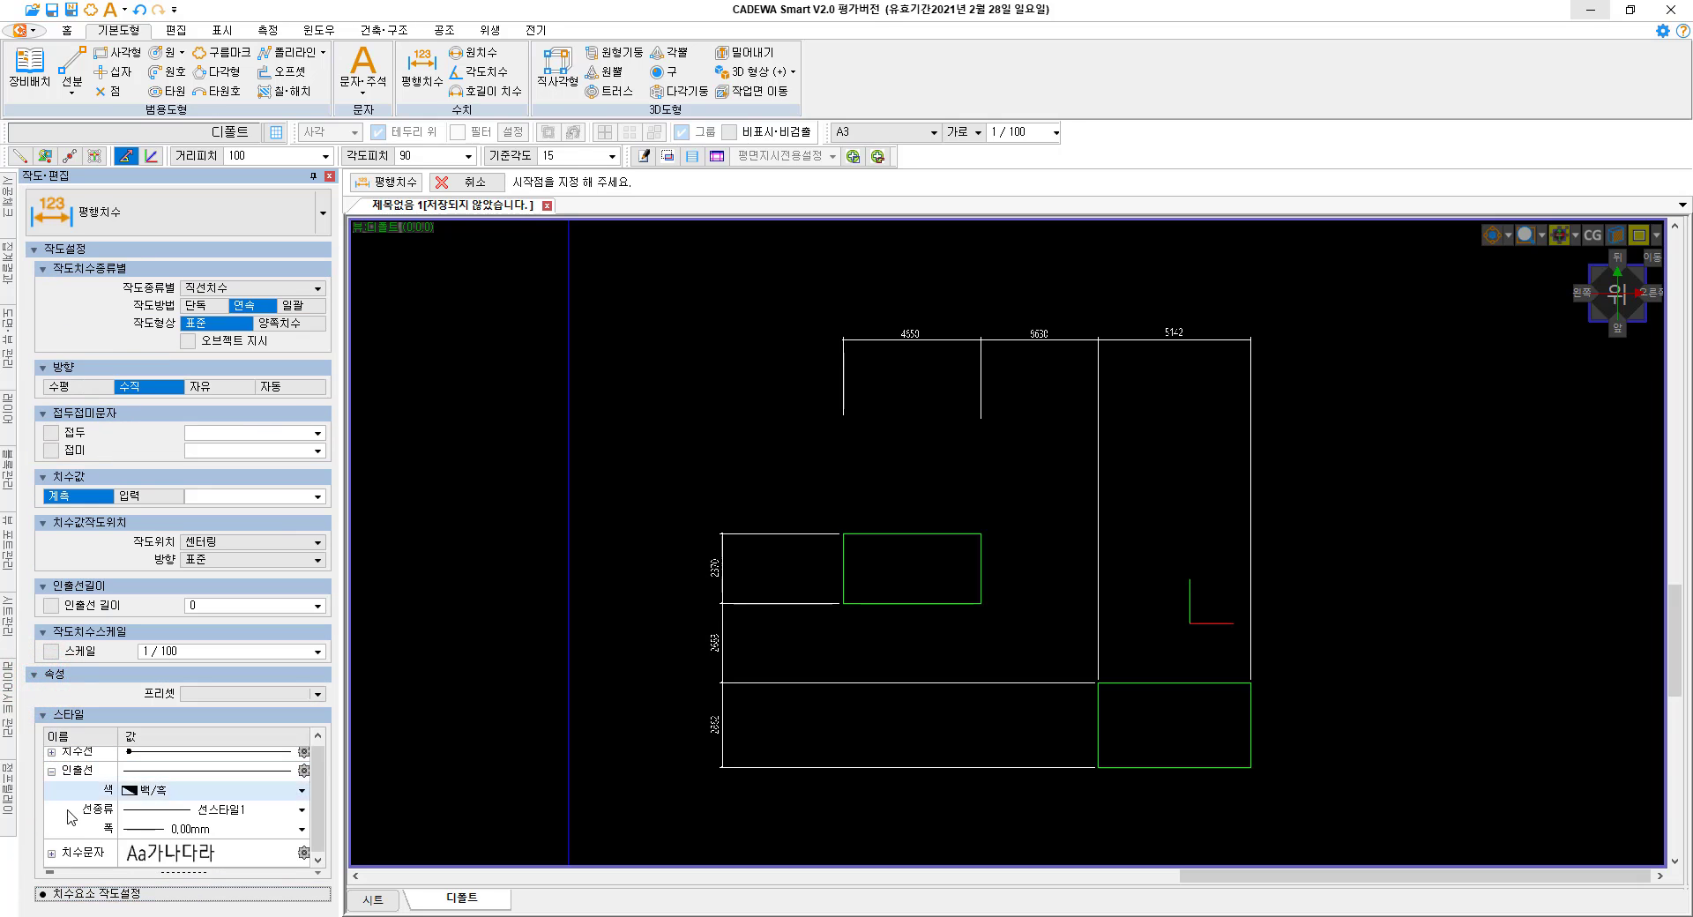
pyautogui.click(44, 896)
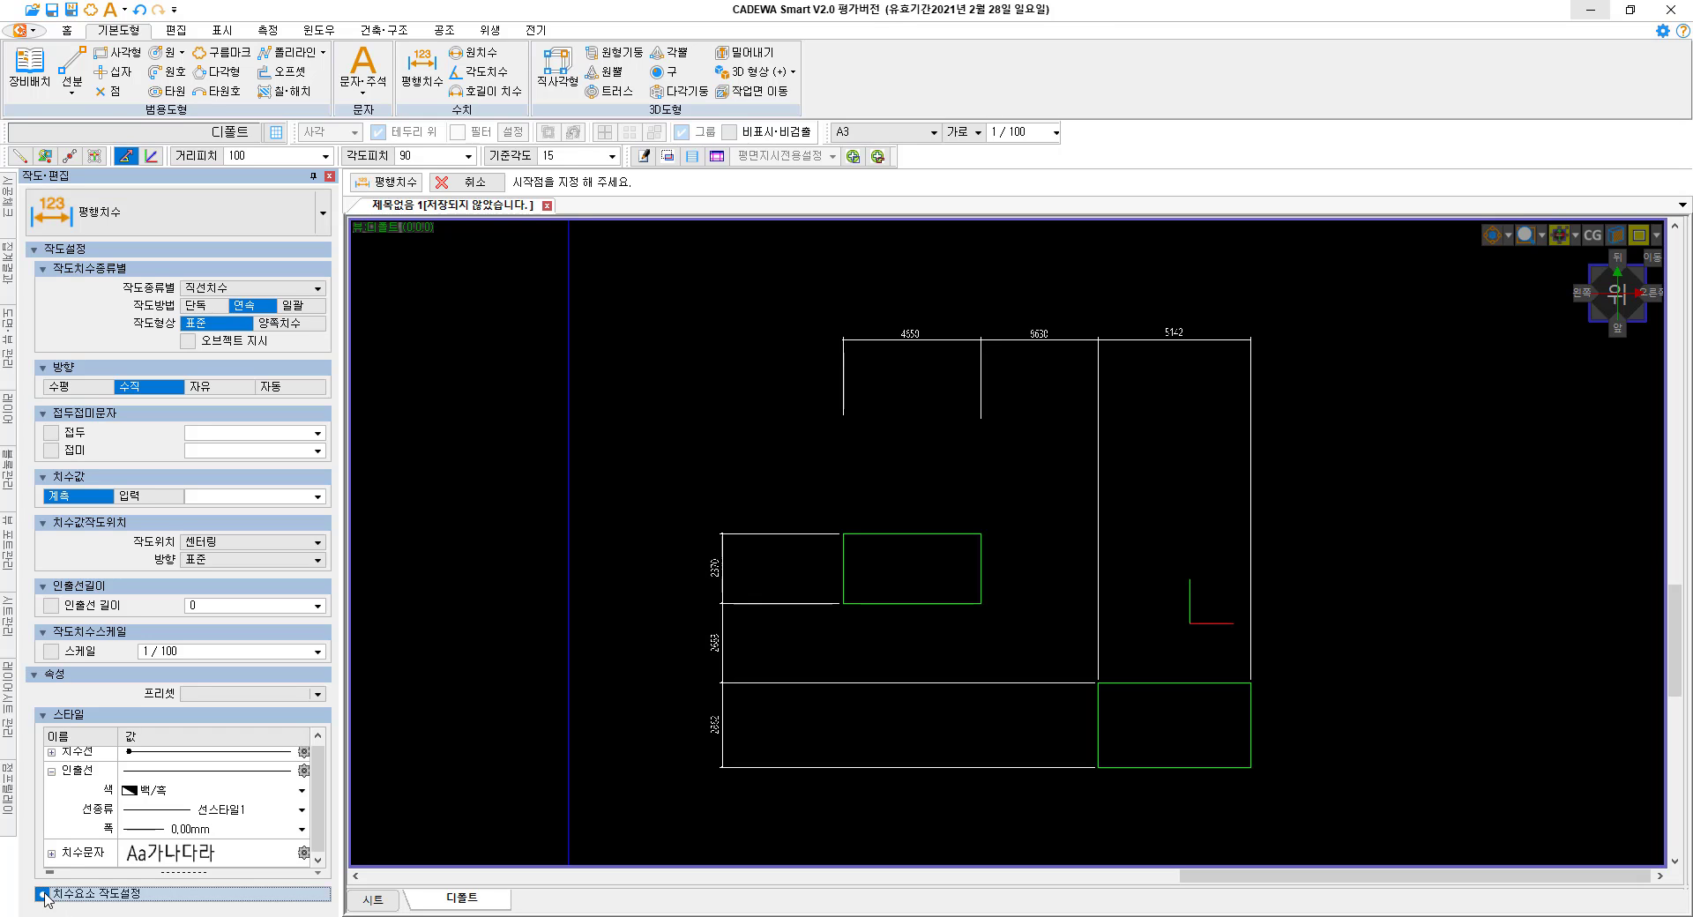
pyautogui.click(137, 896)
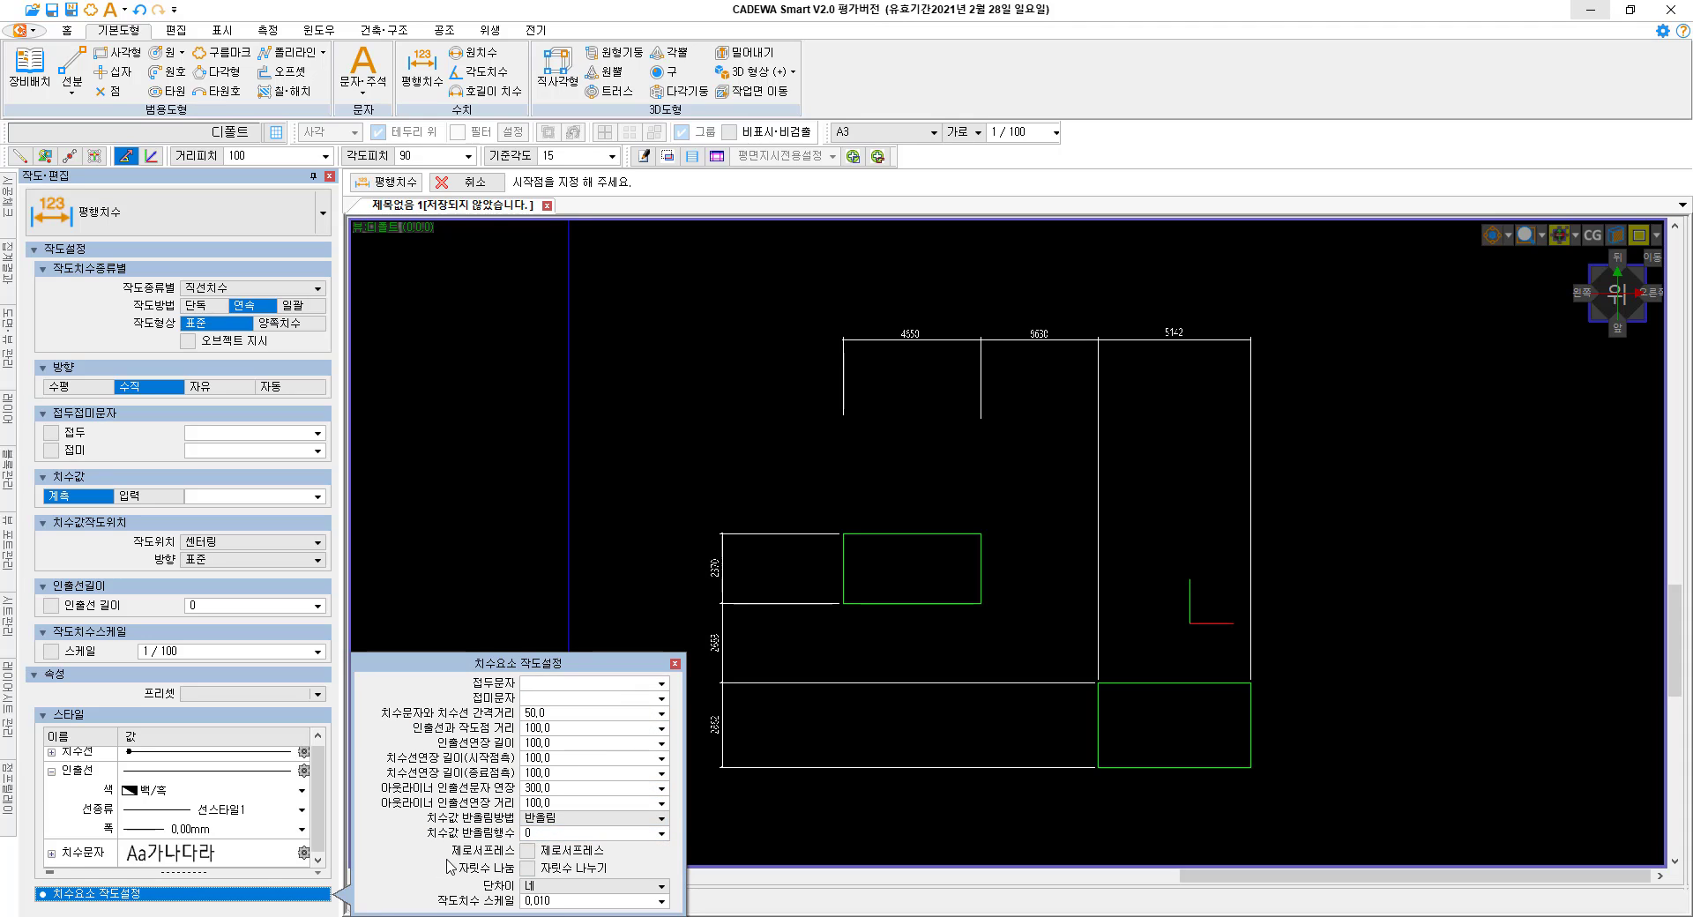
pyautogui.click(676, 664)
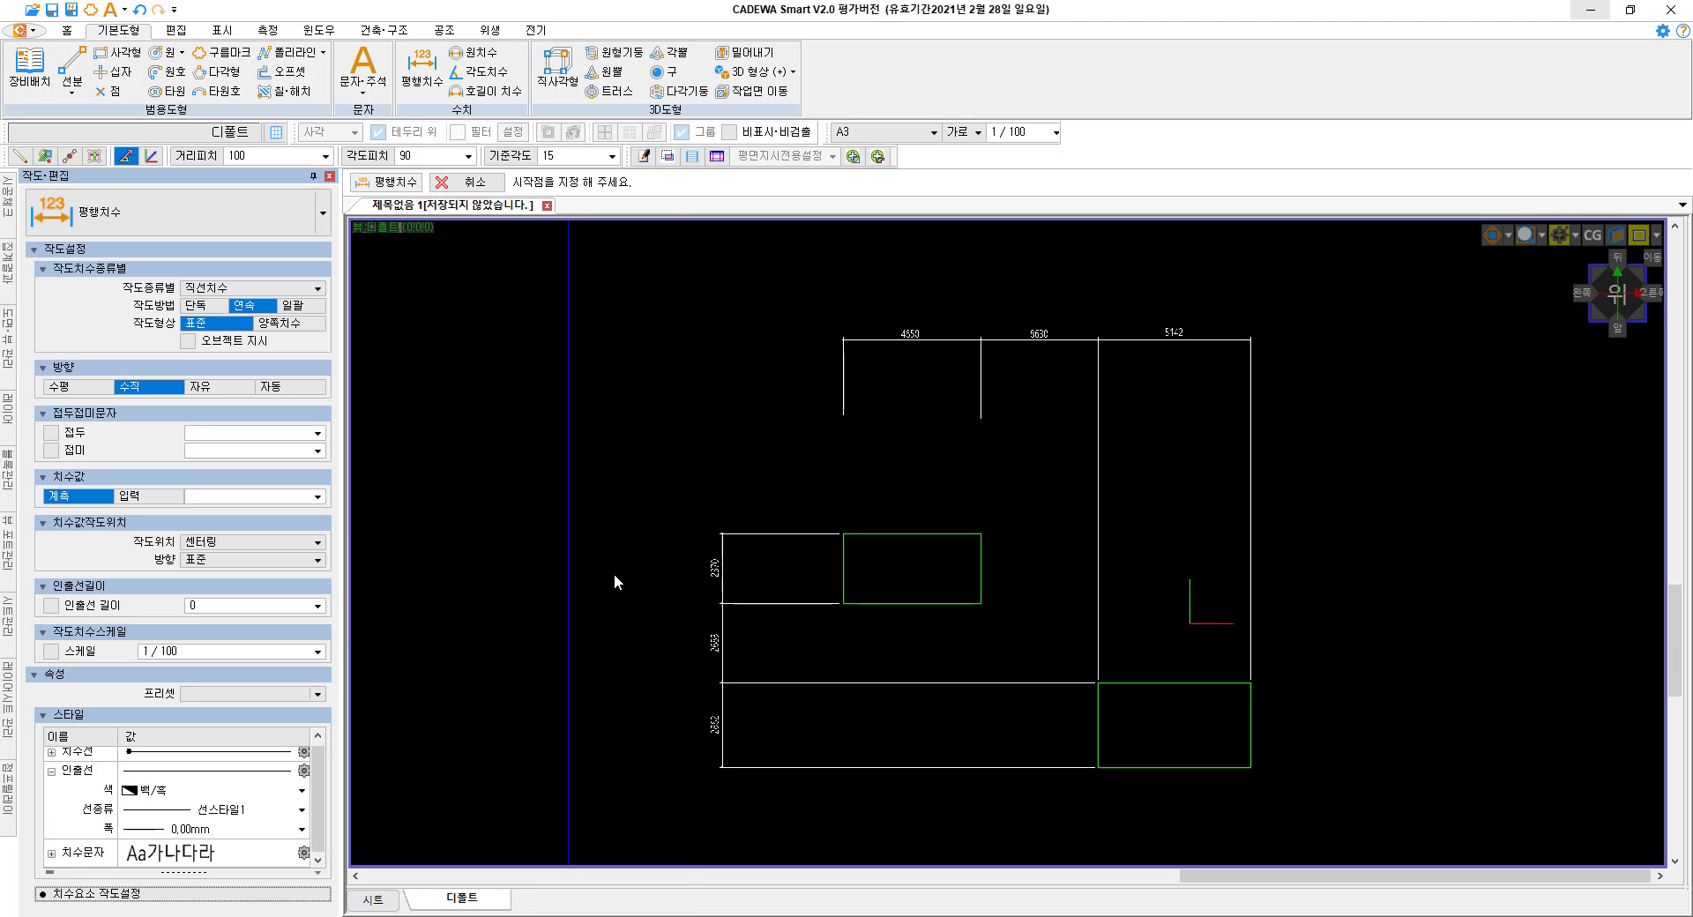